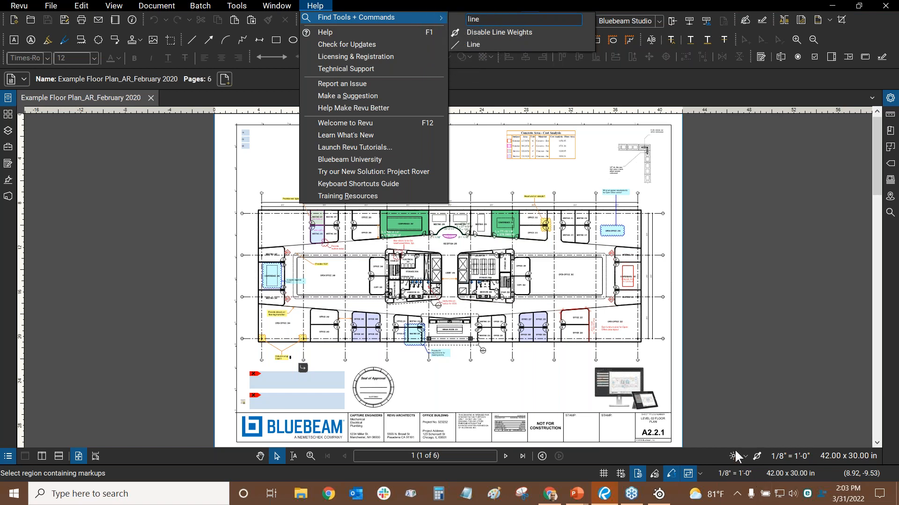
# Close the command search and turn off line weights in the status bar
pyautogui.click(442, 392)
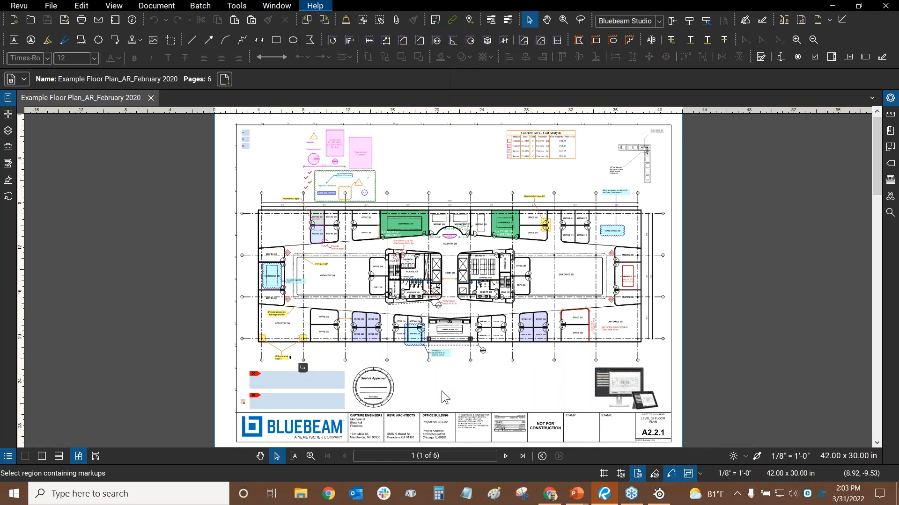
pyautogui.scroll(12, 405, 268)
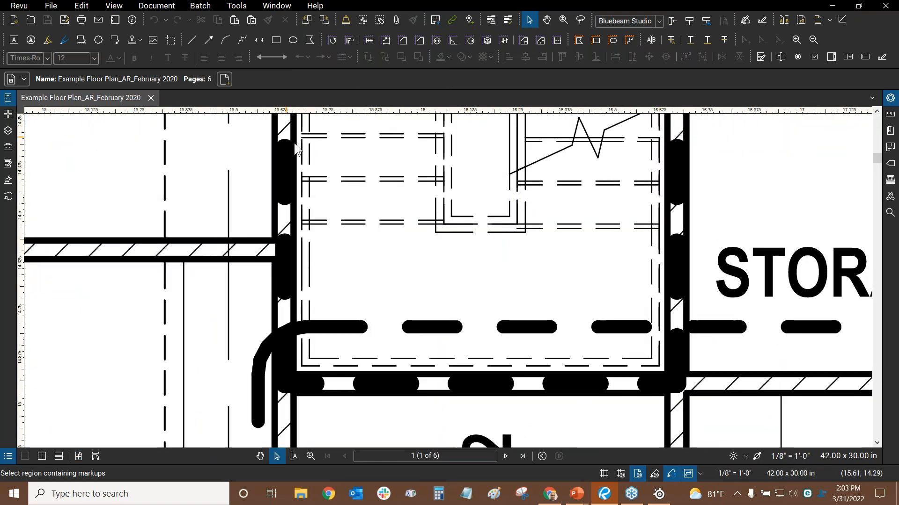
pyautogui.scroll(-1, 267, 233)
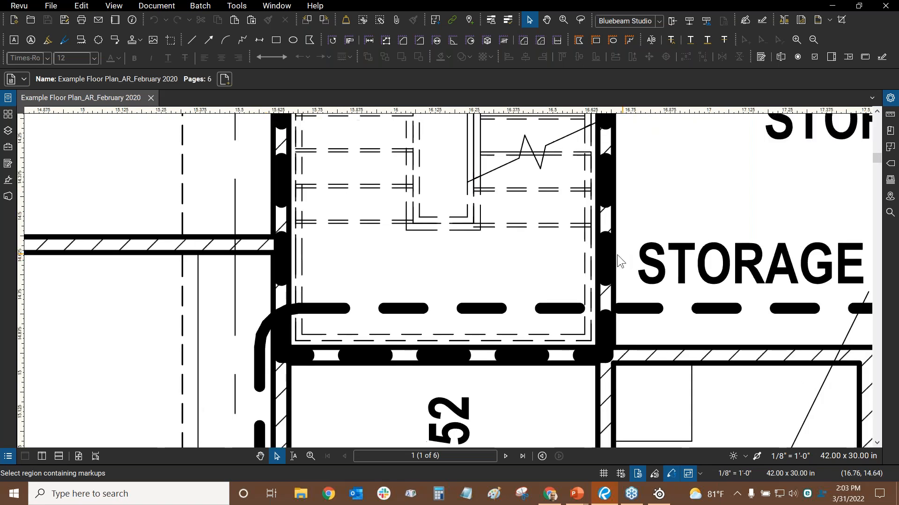
pyautogui.click(756, 456)
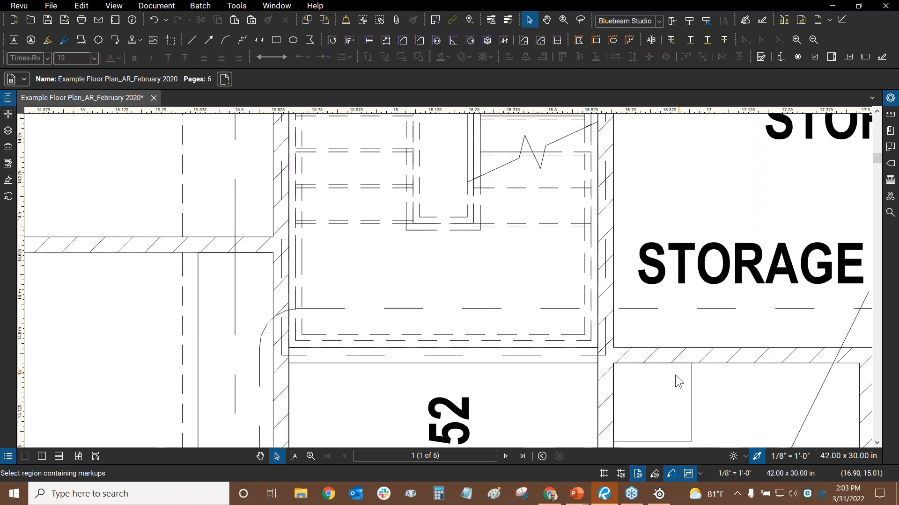
pyautogui.moveTo(401, 264); pyautogui.dragTo(408, 256)
pyautogui.scroll(4, 321, 311)
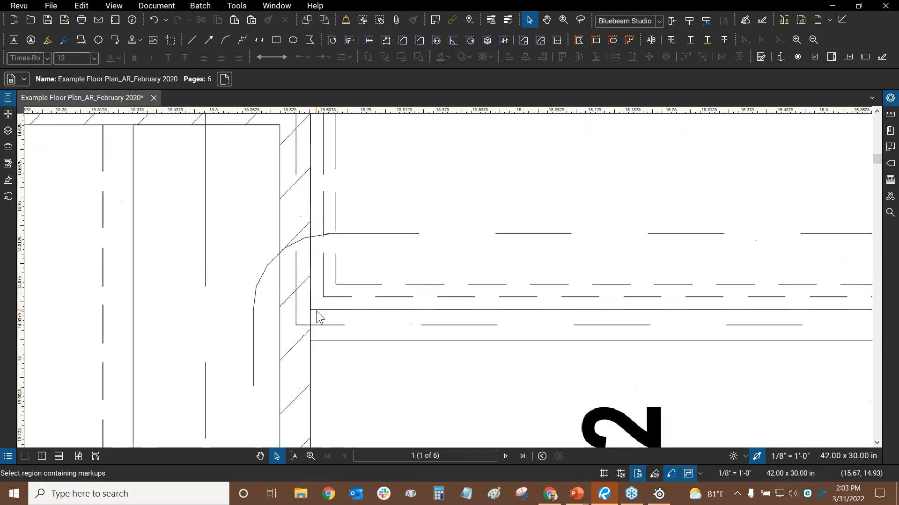
# Try the Line tool on the zoomed plan, then cancel it and fit the whole page
pyautogui.click(188, 39)
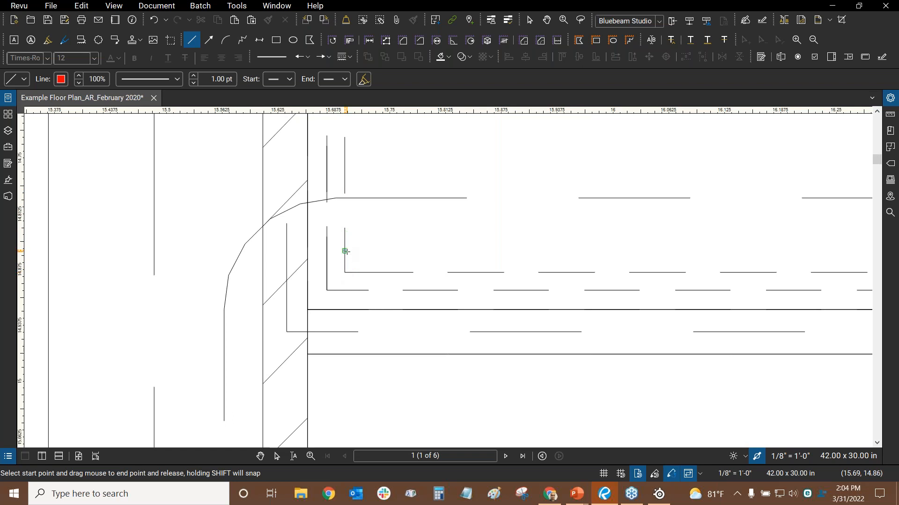
pyautogui.scroll(-8, 345, 251)
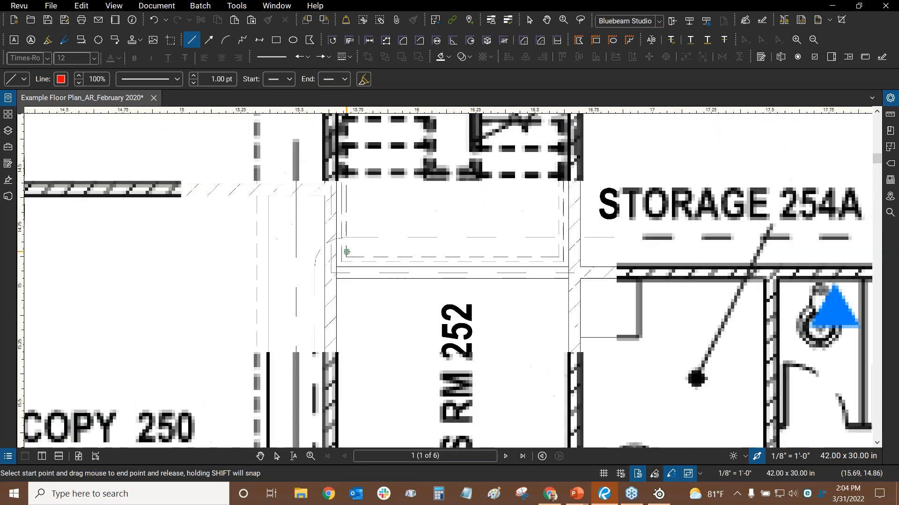
pyautogui.scroll(2, 315, 216)
pyautogui.scroll(2, 314, 216)
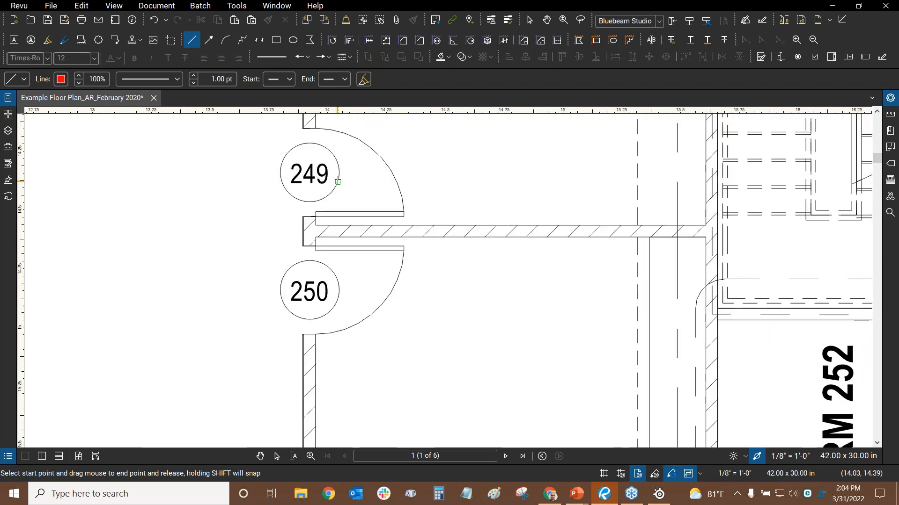
pyautogui.scroll(-2, 551, 188)
pyautogui.scroll(-3, 609, 174)
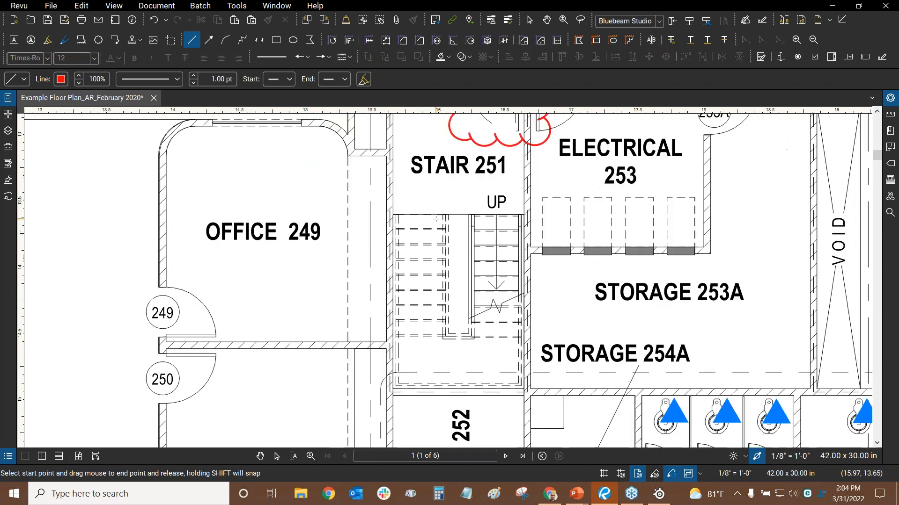
pyautogui.press('Escape')
pyautogui.hotkey('ctrl', '0')
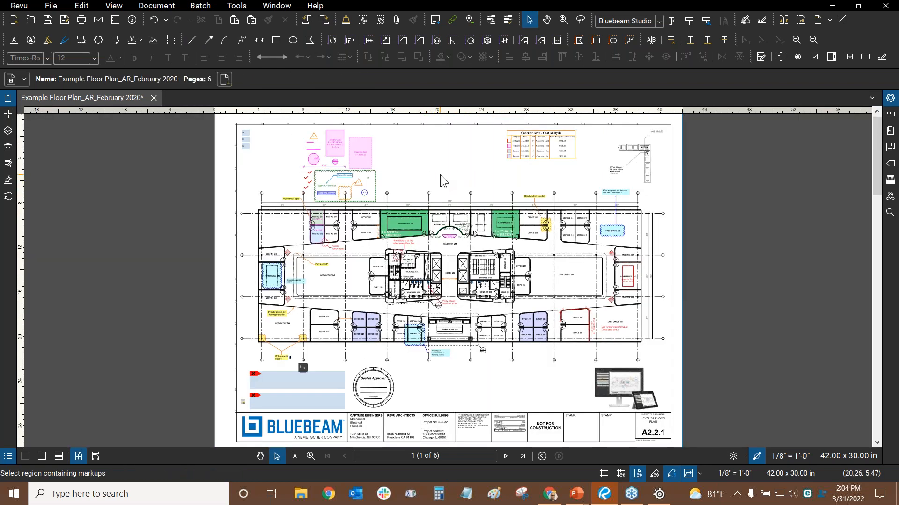
pyautogui.click(322, 10)
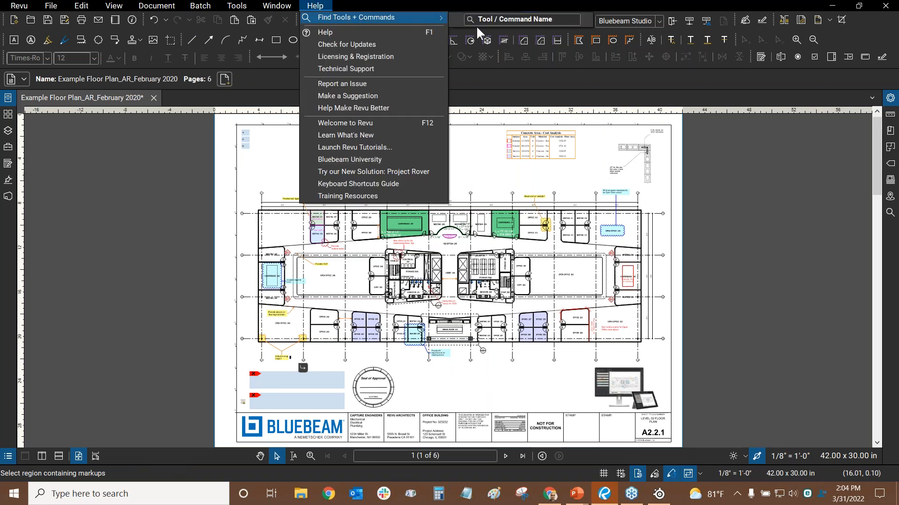
pyautogui.click(487, 23)
pyautogui.write('comp')
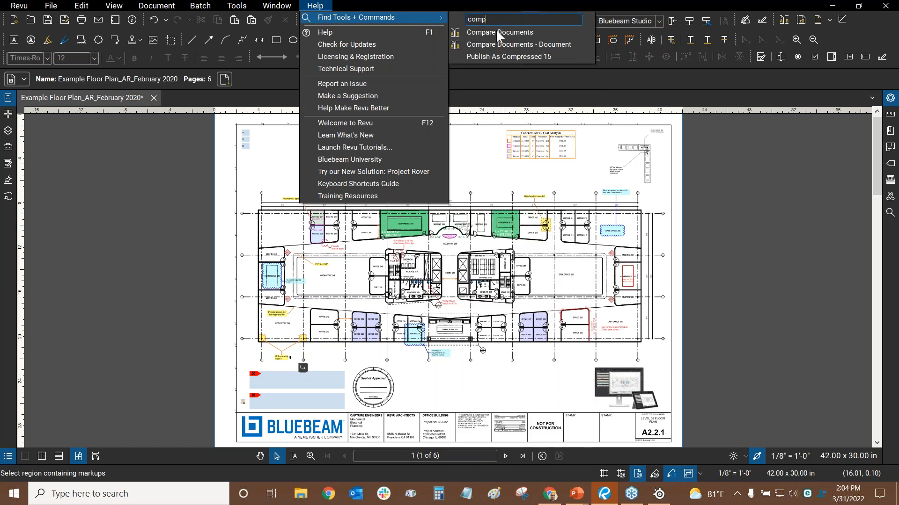
pyautogui.press('BackSpace')
pyautogui.press('BackSpace')
pyautogui.press('BackSpace')
pyautogui.press('BackSpace')
pyautogui.write('over')
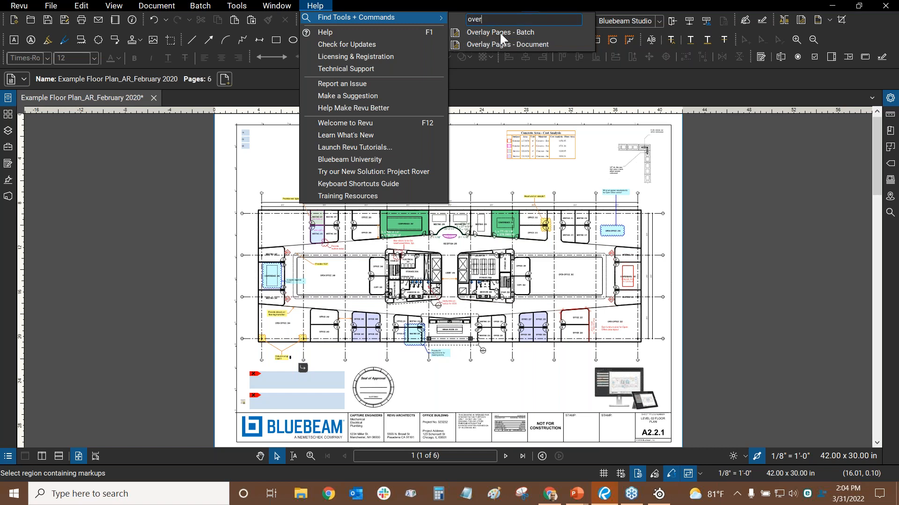
pyautogui.click(484, 175)
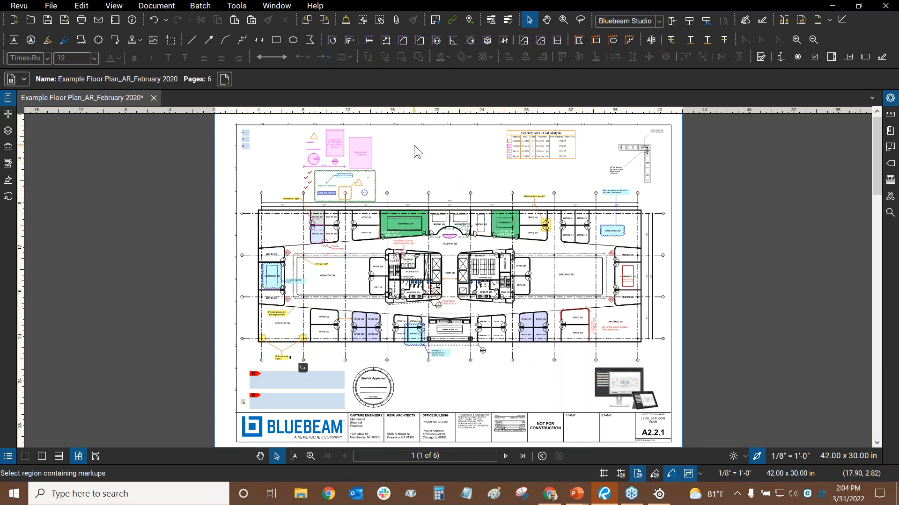
pyautogui.hotkey('alt', 'Tab')
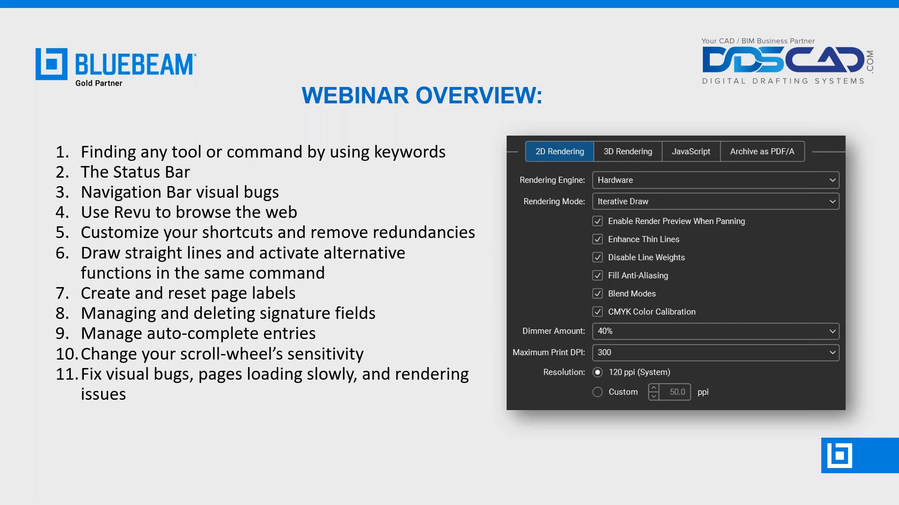
# Alt+Tab from the PowerPoint slide show back to the Bluebeam Revu window
pyautogui.hotkey('alt', 'Tab')
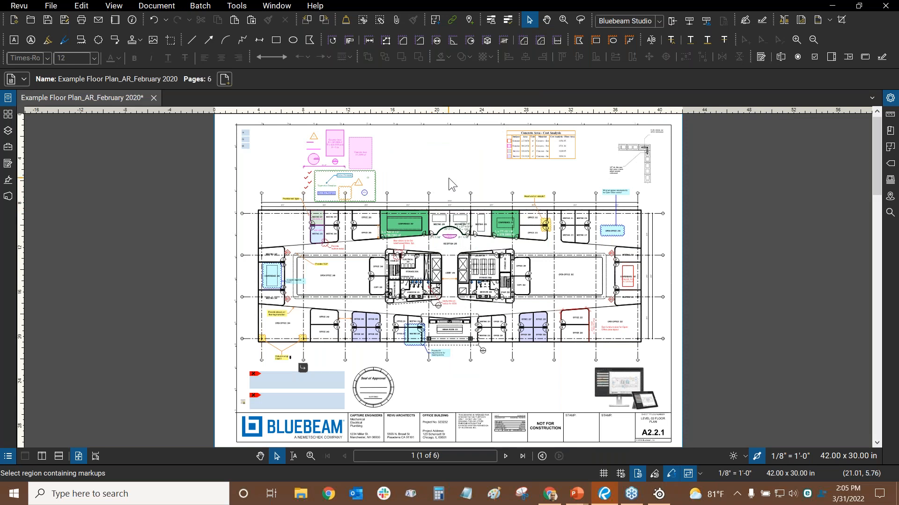
pyautogui.click(237, 7)
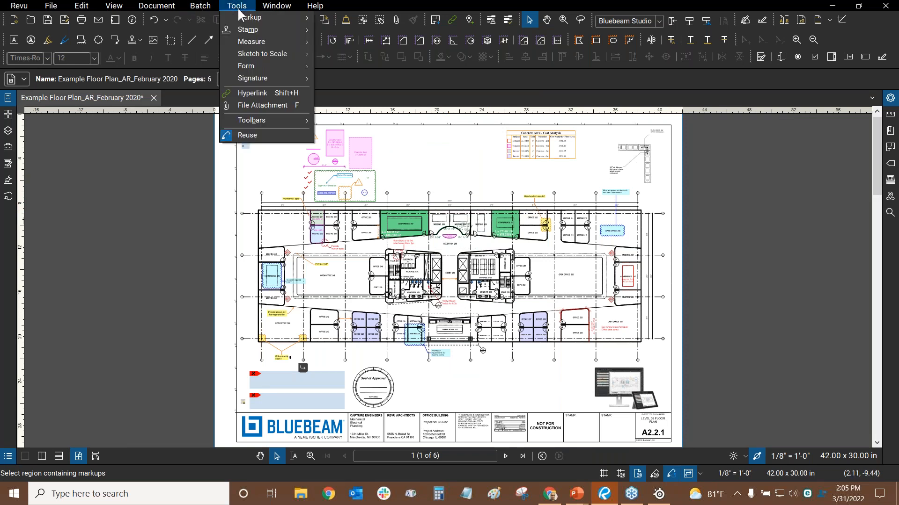
pyautogui.moveTo(262, 121)
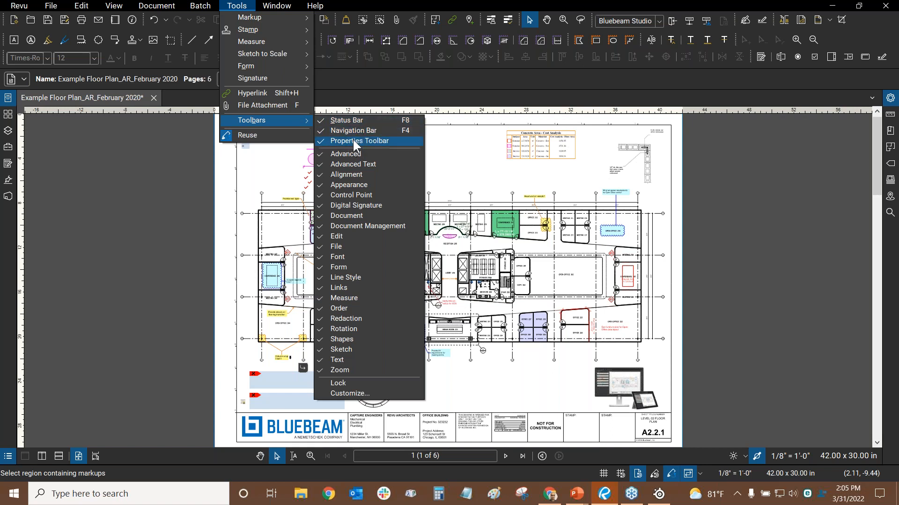
pyautogui.click(830, 41)
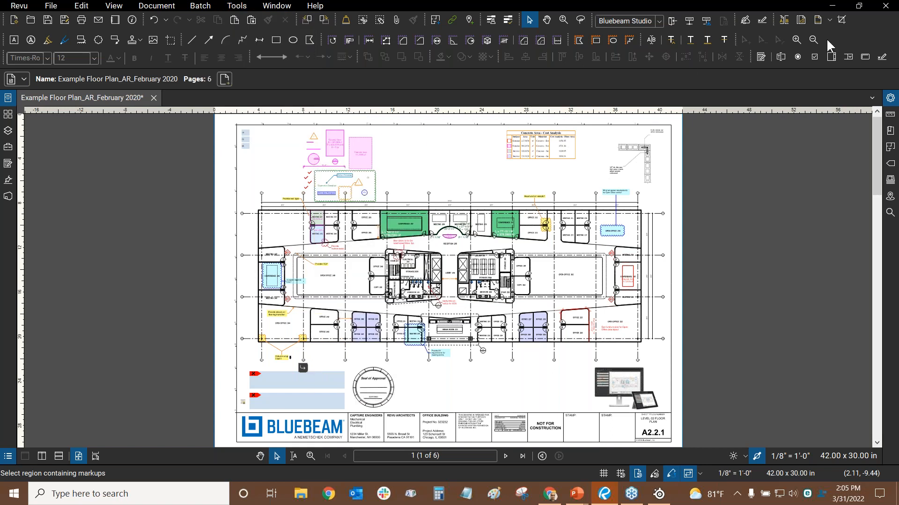
pyautogui.rightClick(826, 38)
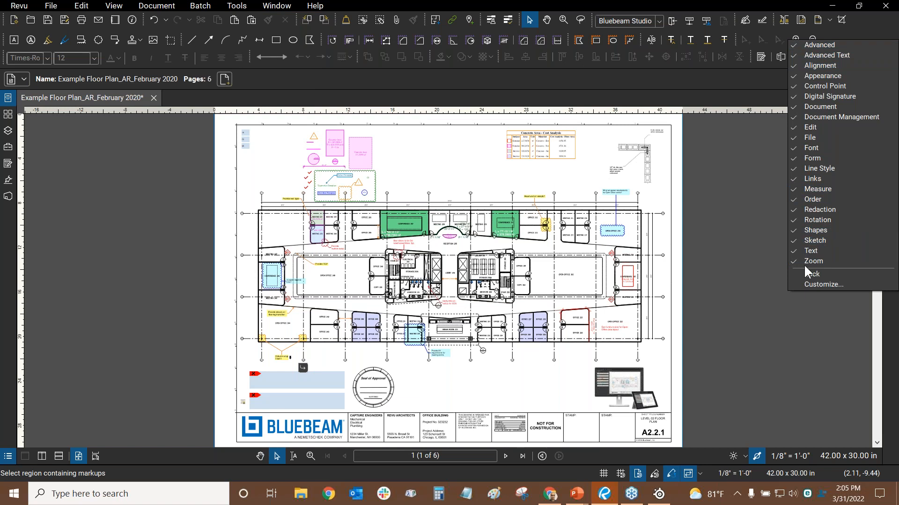
pyautogui.click(848, 27)
pyautogui.click(237, 7)
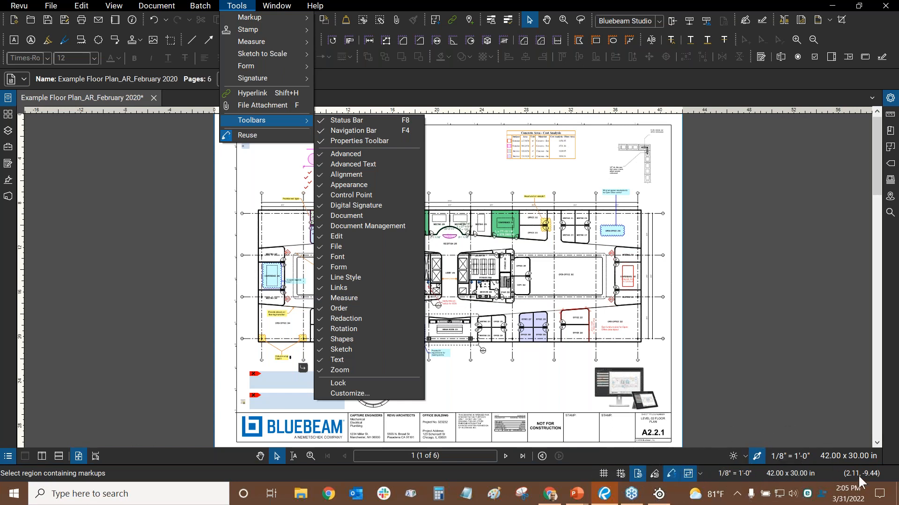
pyautogui.click(489, 177)
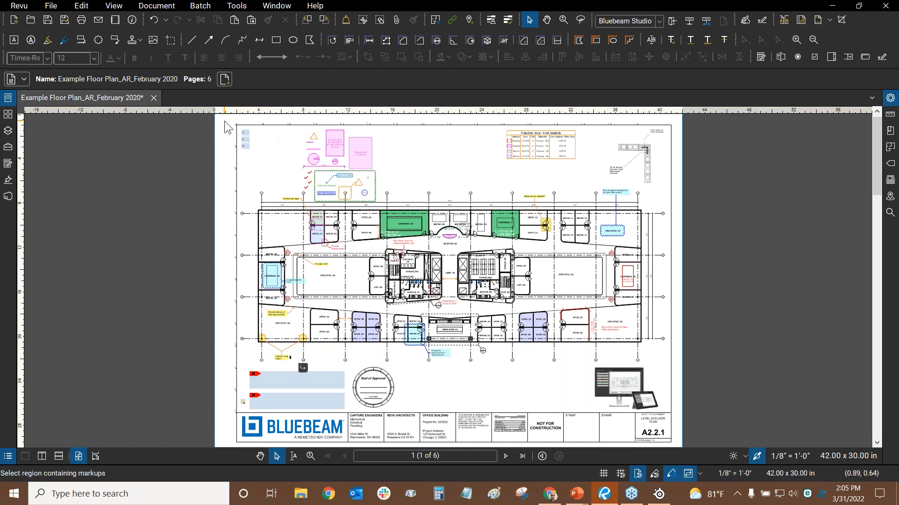
pyautogui.scroll(3, 215, 121)
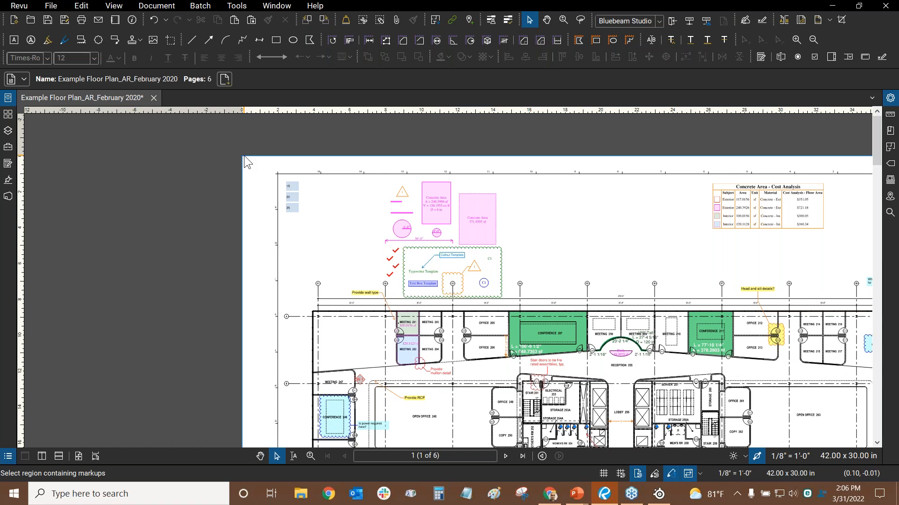
pyautogui.hotkey('ctrl', '0')
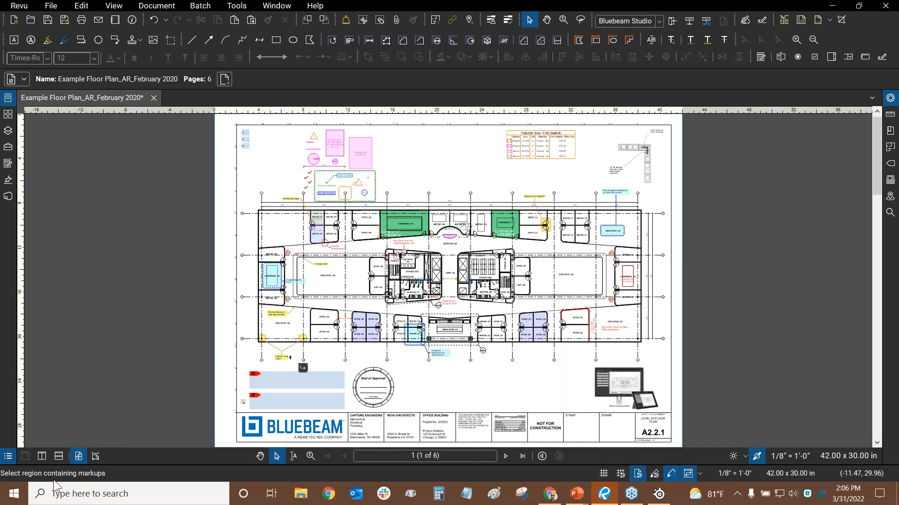
pyautogui.click(243, 6)
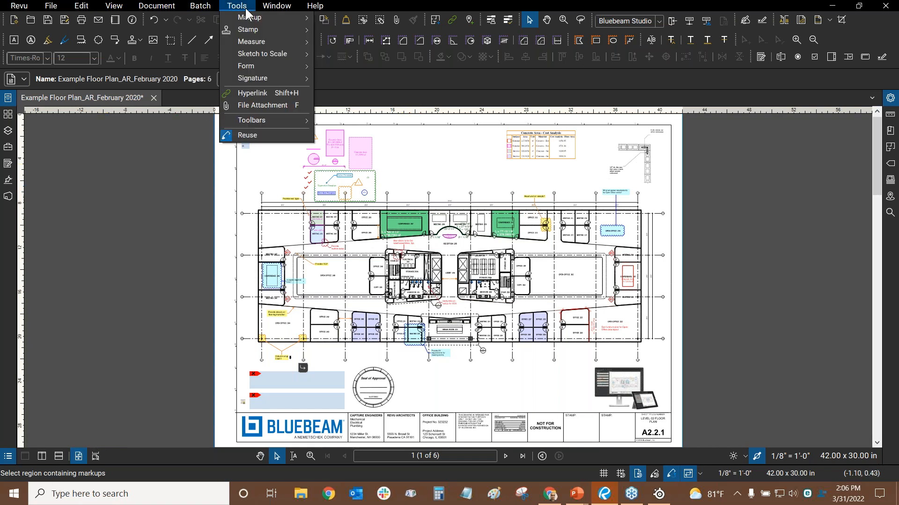
pyautogui.moveTo(279, 122)
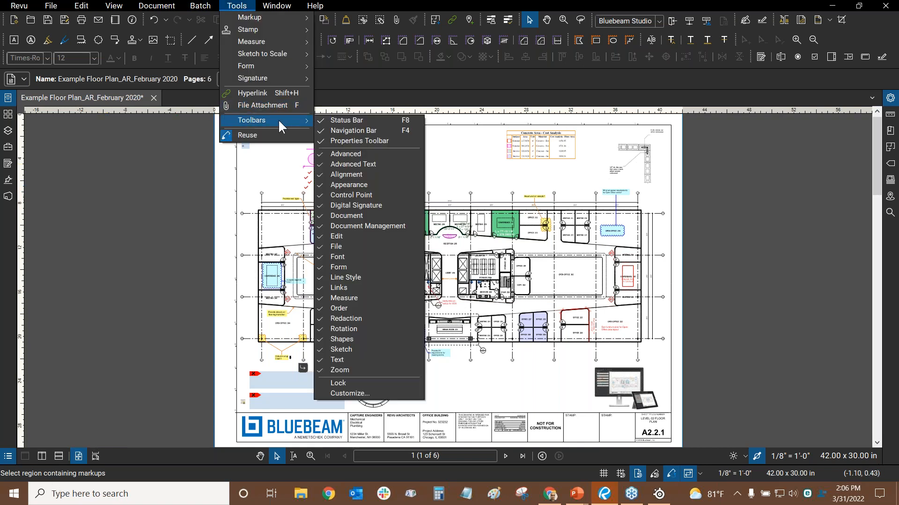
pyautogui.click(346, 120)
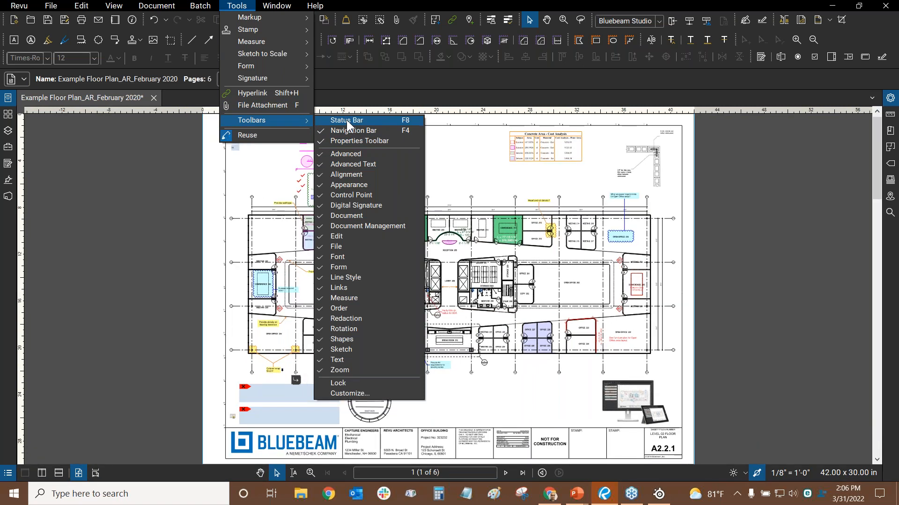
pyautogui.click(346, 120)
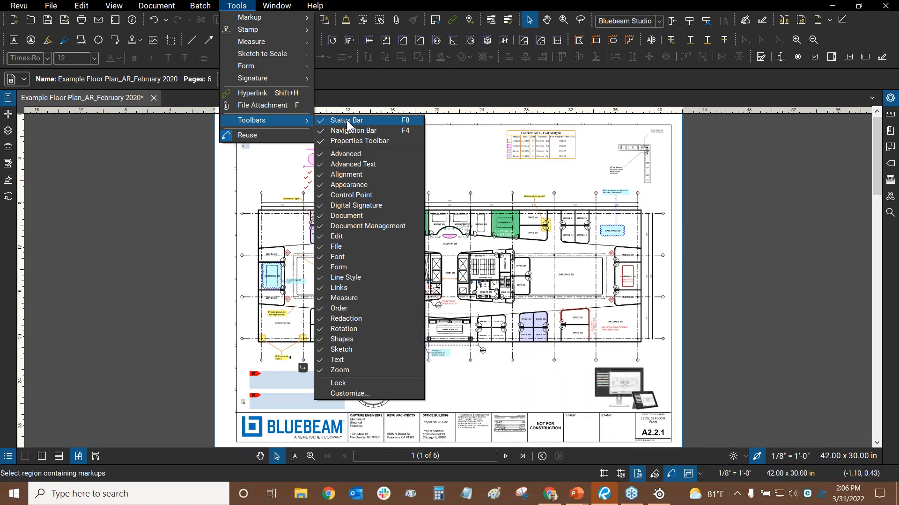
pyautogui.click(445, 172)
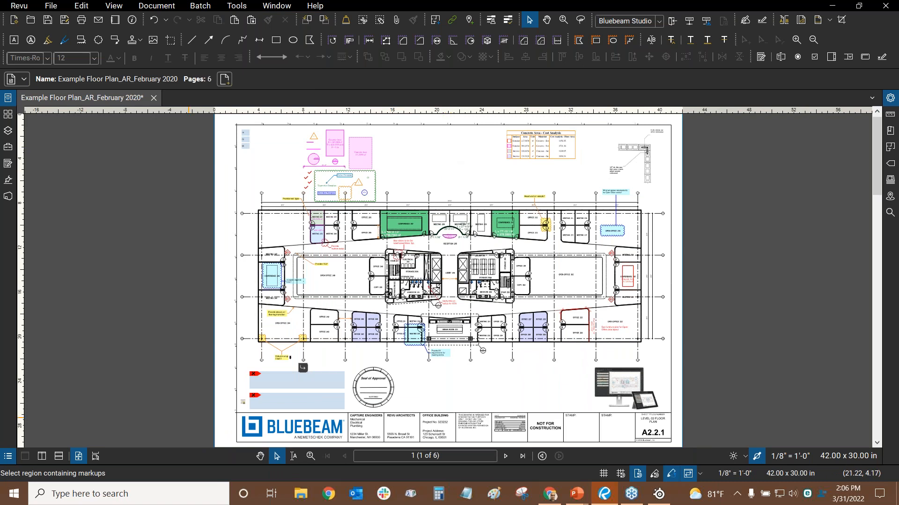
pyautogui.press('ctrl')
pyautogui.press('ctrl')
# Draw several orange highlighter strokes above the floor plan
pyautogui.click(52, 38)
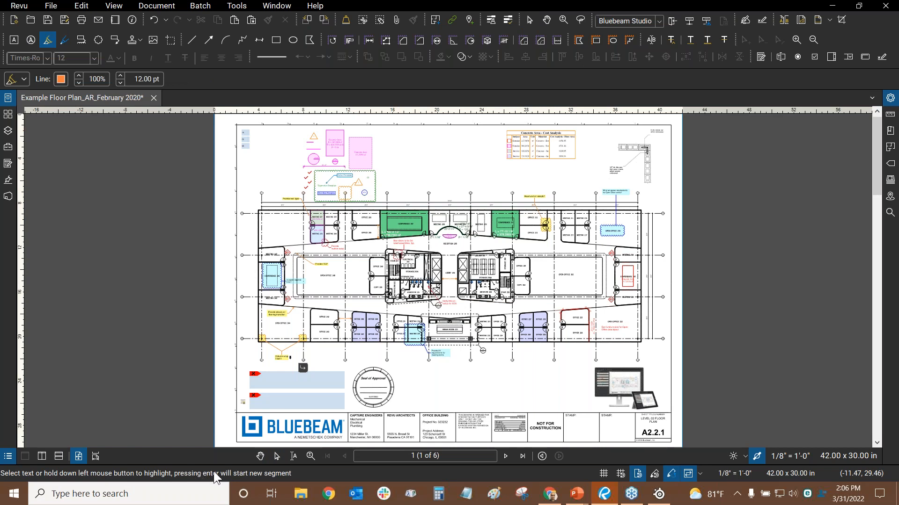
pyautogui.click(398, 176)
pyautogui.moveTo(441, 151)
pyautogui.mouseDown()
pyautogui.moveTo(404, 155)
pyautogui.moveTo(429, 180)
pyautogui.moveTo(484, 139)
pyautogui.mouseUp()
pyautogui.moveTo(501, 174); pyautogui.dragTo(468, 172)
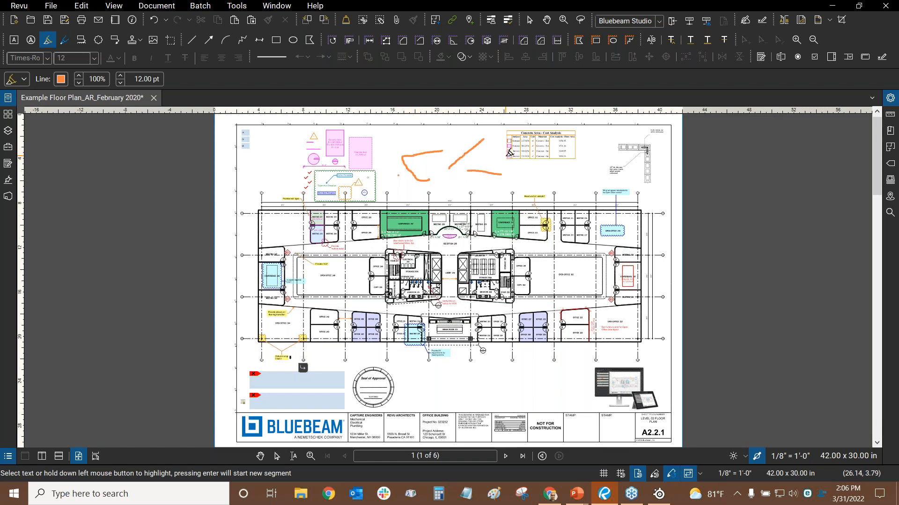
pyautogui.scroll(1, 483, 139)
pyautogui.press('Escape')
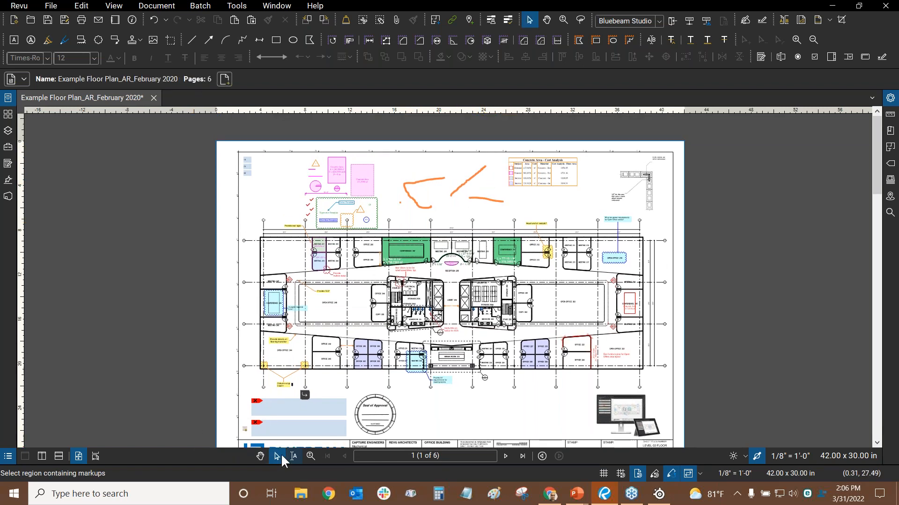
# Box-select and delete the orange strokes, fit the page, and bring up the window switcher
pyautogui.press('ctrl')
pyautogui.click(260, 457)
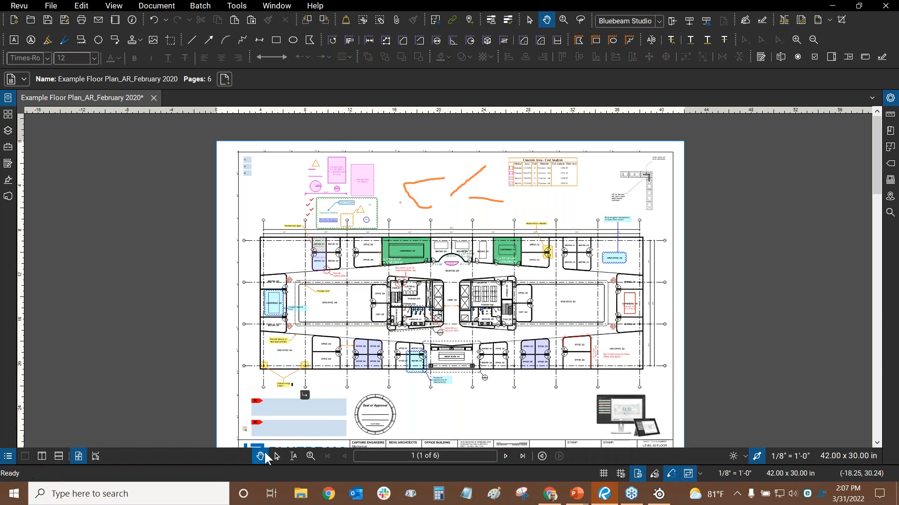
pyautogui.click(276, 457)
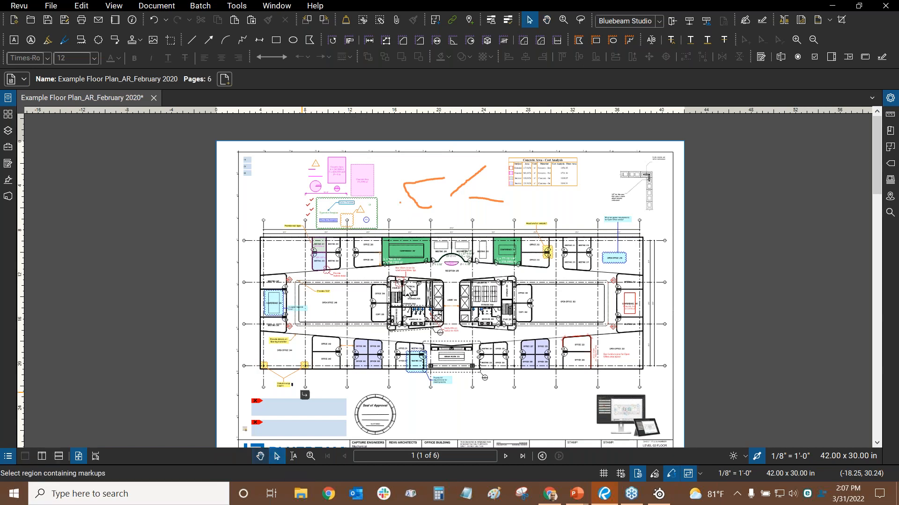
pyautogui.scroll(2, 498, 146)
pyautogui.scroll(2, 499, 146)
pyautogui.moveTo(494, 173); pyautogui.dragTo(268, 285)
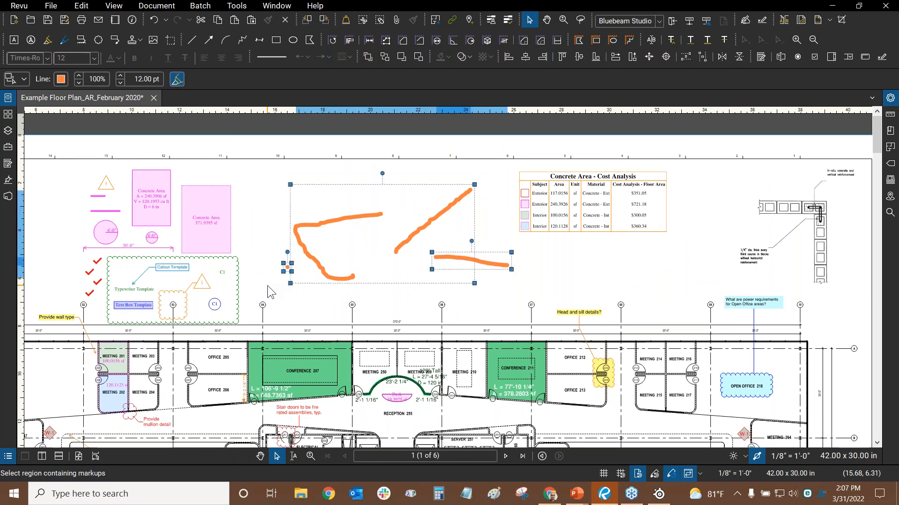
pyautogui.press('Delete')
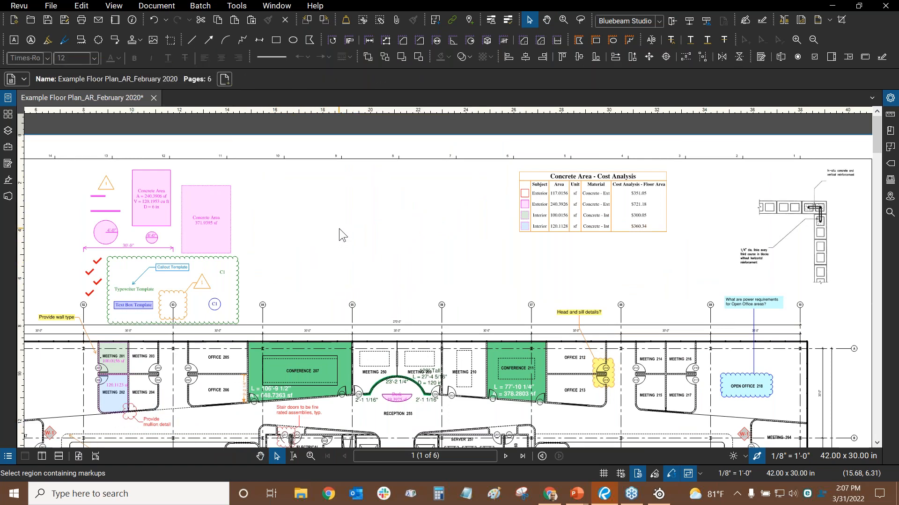
pyautogui.hotkey('ctrl', '0')
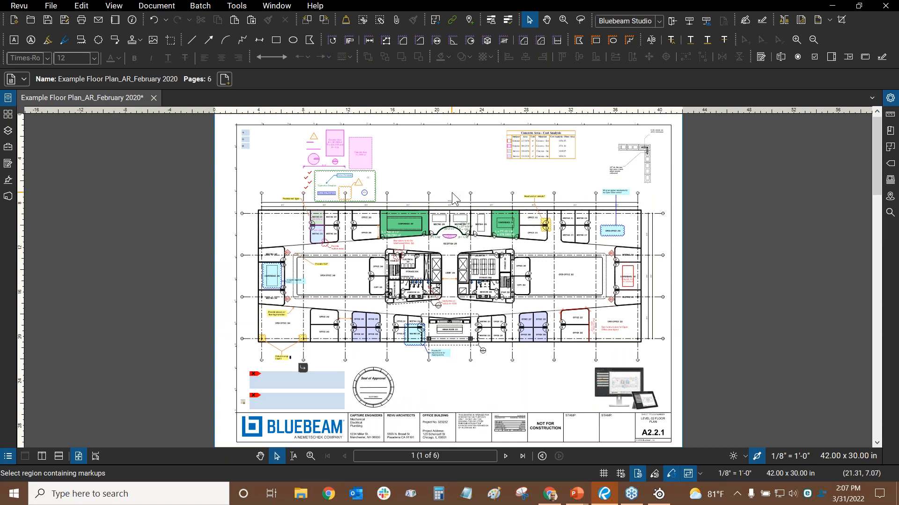
pyautogui.hotkey('alt', 'Tab')
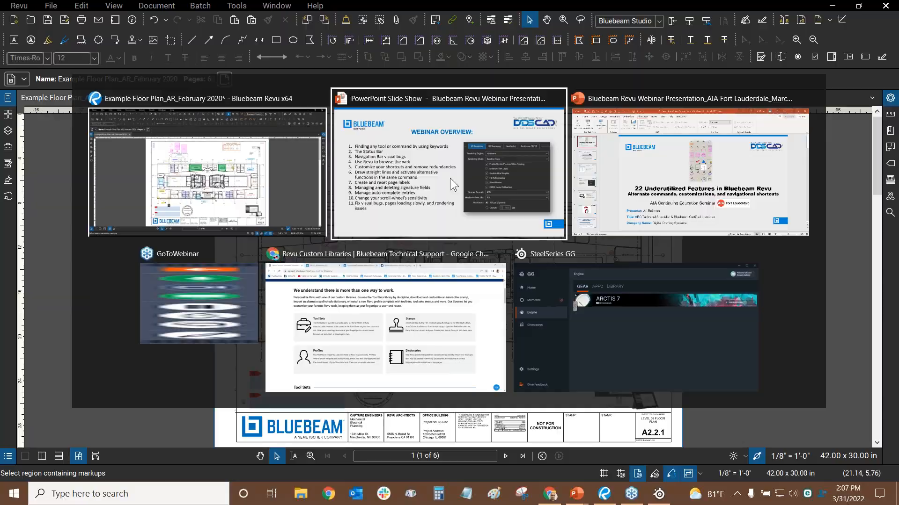
# Pick the PowerPoint Slide Show from the switcher, then Alt+Tab back to the Revu floor plan
pyautogui.click(451, 178)
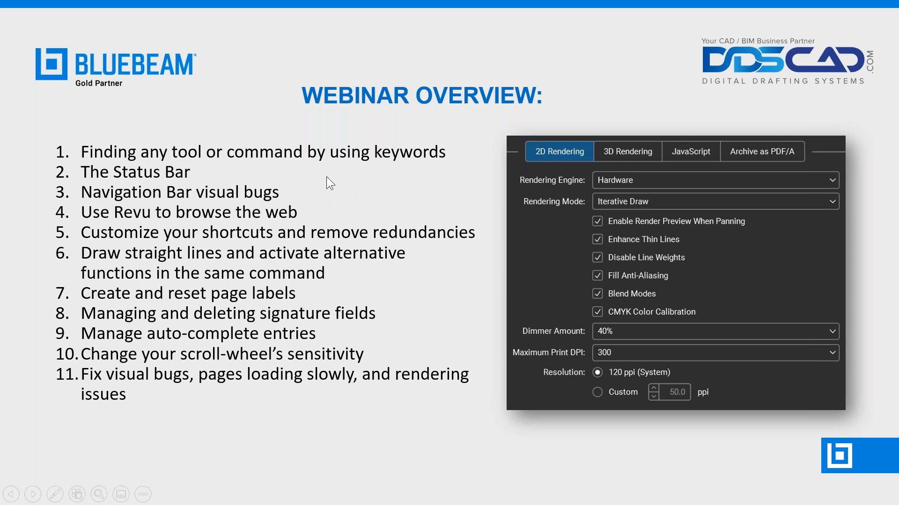
pyautogui.hotkey('alt', 'Tab')
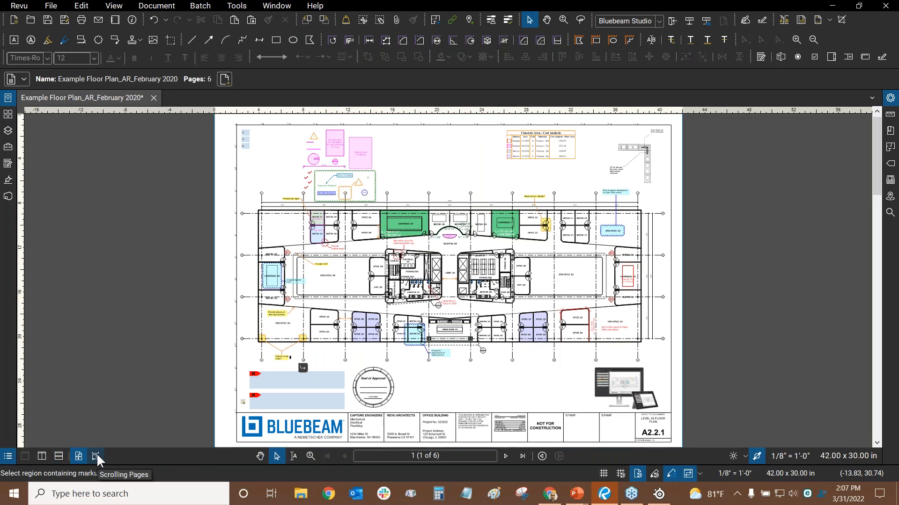
# Step forward two pages and then back to page 1
pyautogui.click(506, 456)
pyautogui.click(505, 456)
pyautogui.click(343, 457)
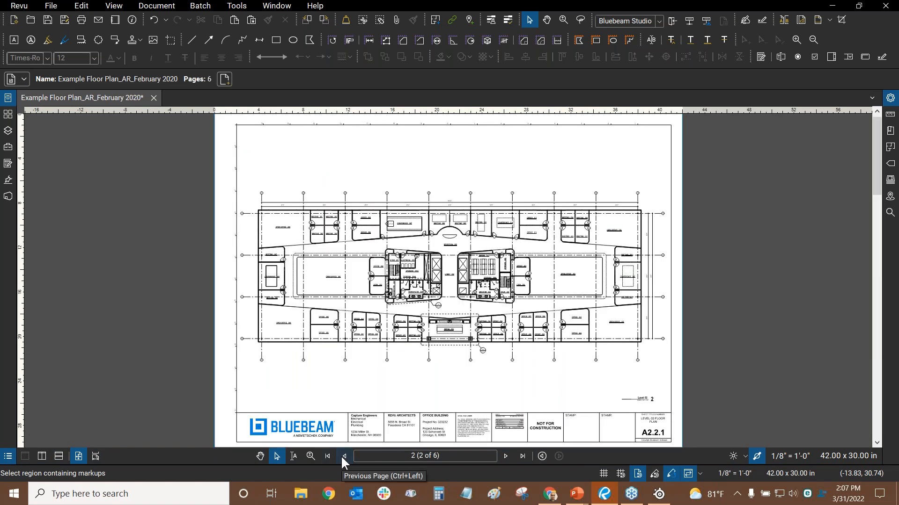
pyautogui.click(343, 456)
# Jump to page 5, return to page 1, and bring up the Revu Profiles list
pyautogui.click(458, 456)
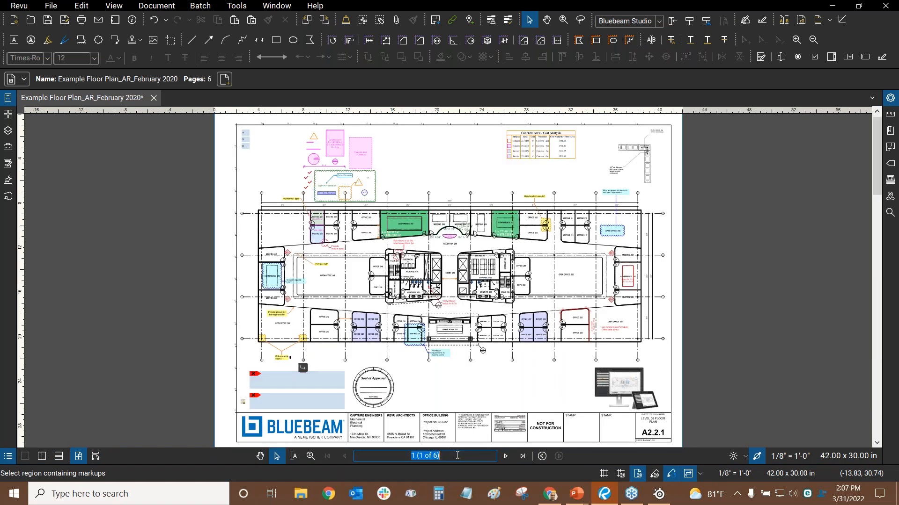
pyautogui.write('5')
pyautogui.press('Return')
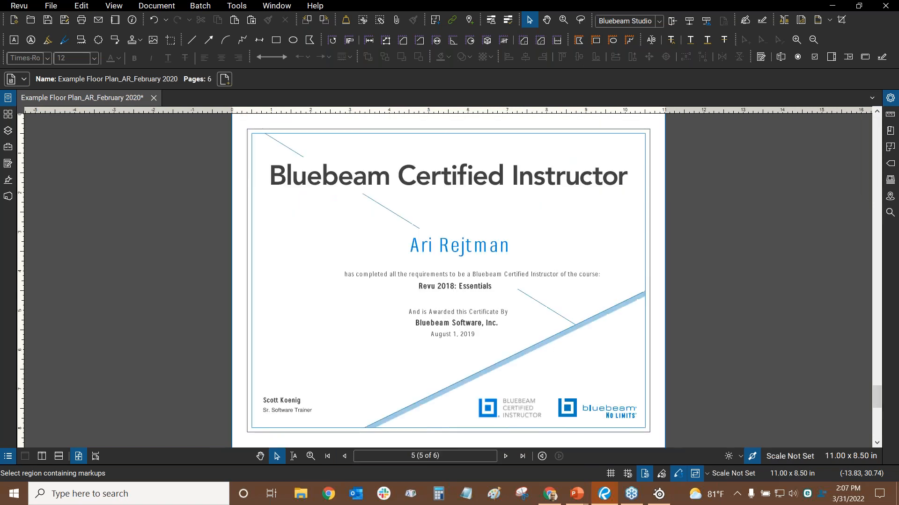
pyautogui.click(327, 457)
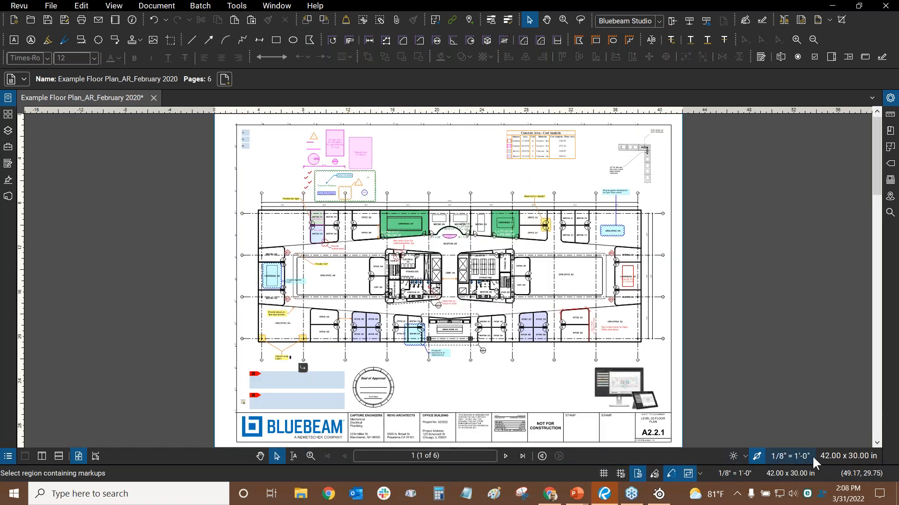
pyautogui.click(20, 7)
# Load the Revu Advanced profile and collapse its Thumbnails panel
pyautogui.moveTo(33, 71)
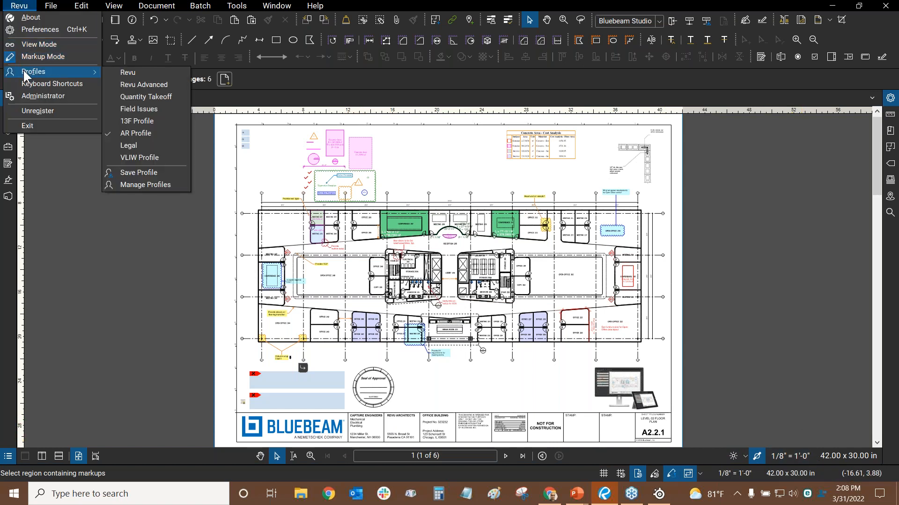
pyautogui.click(141, 85)
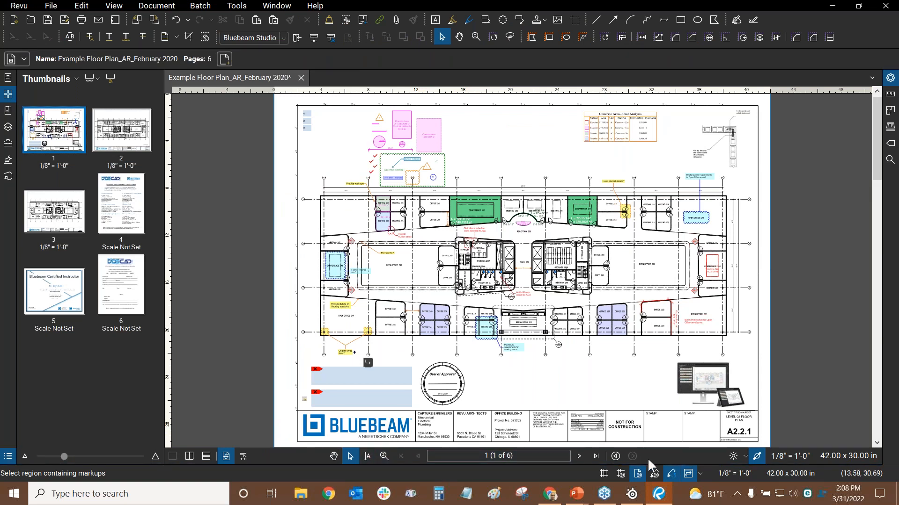
pyautogui.click(7, 93)
# Switch to the Quantity Takeoff profile, then back to AR Profile
pyautogui.click(26, 6)
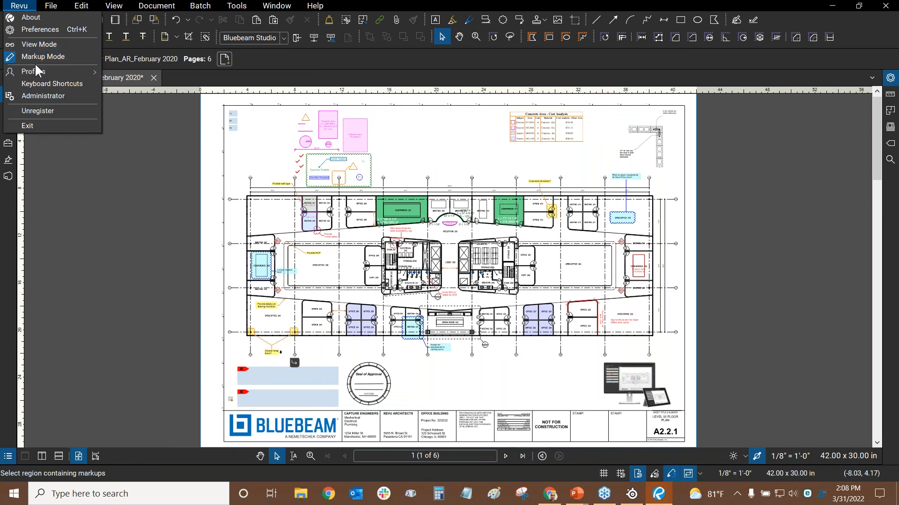
pyautogui.moveTo(42, 72)
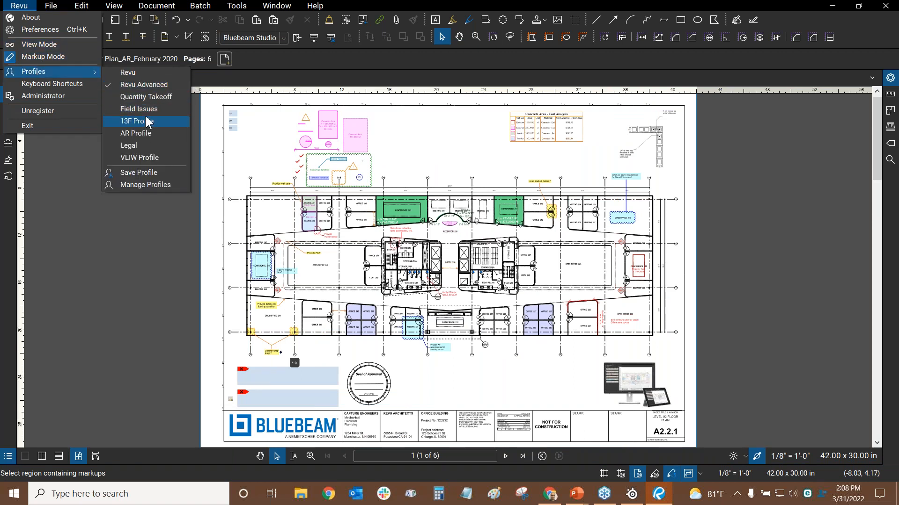
pyautogui.click(153, 100)
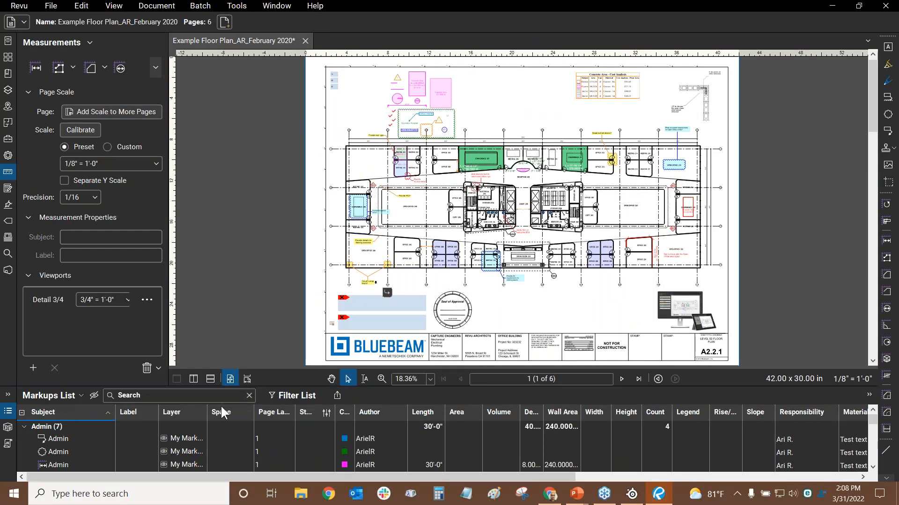
pyautogui.click(18, 6)
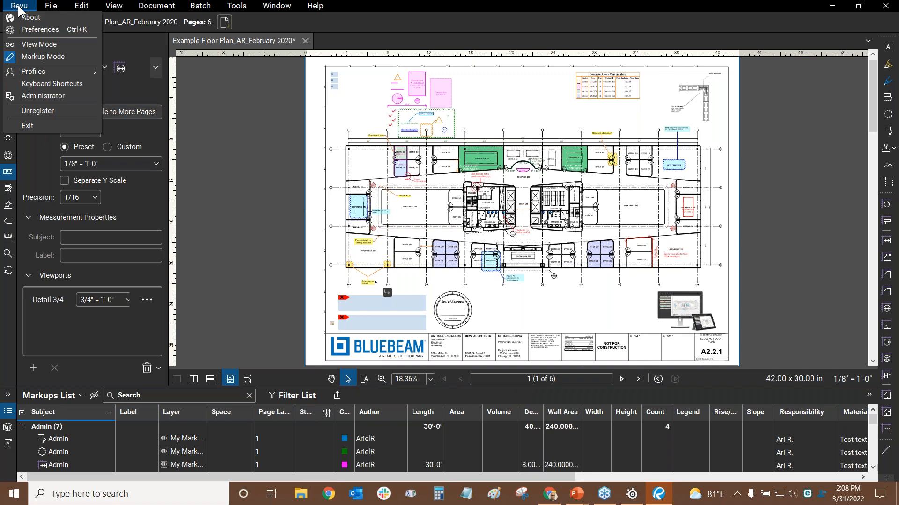
pyautogui.moveTo(29, 70)
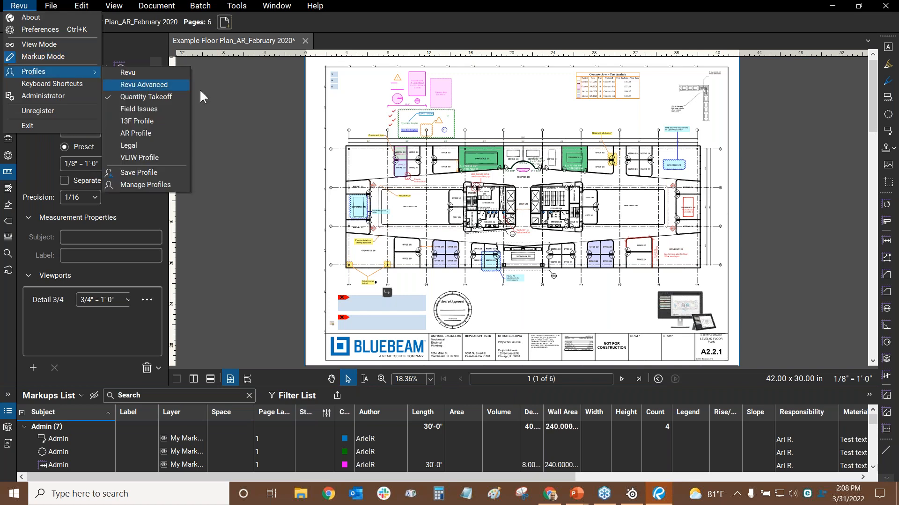
pyautogui.click(138, 133)
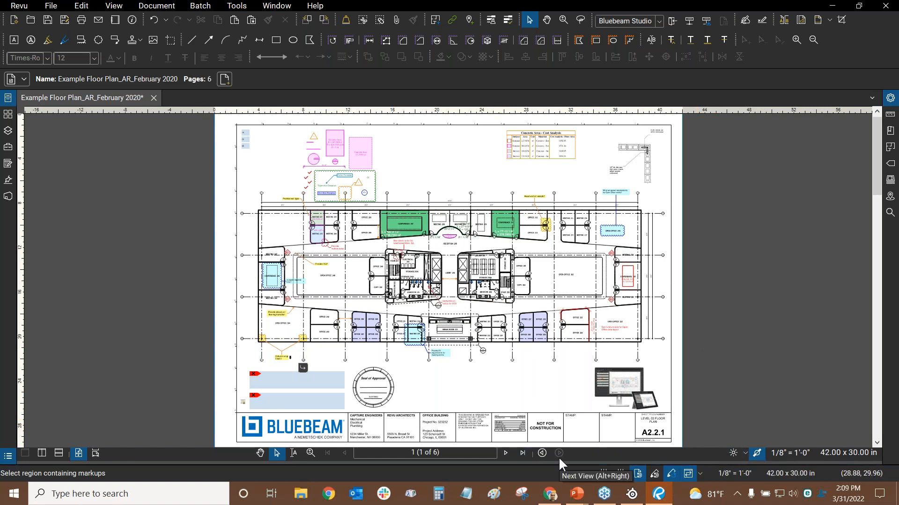
pyautogui.click(238, 6)
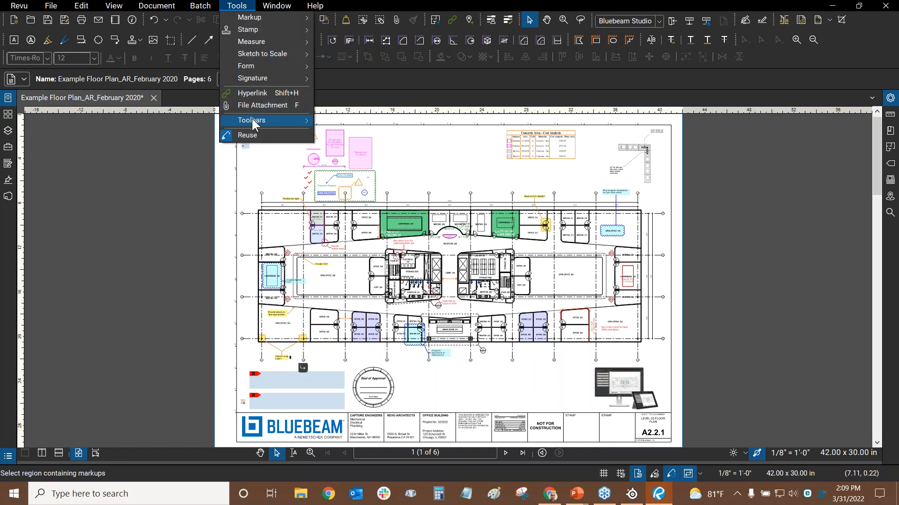
pyautogui.moveTo(252, 120)
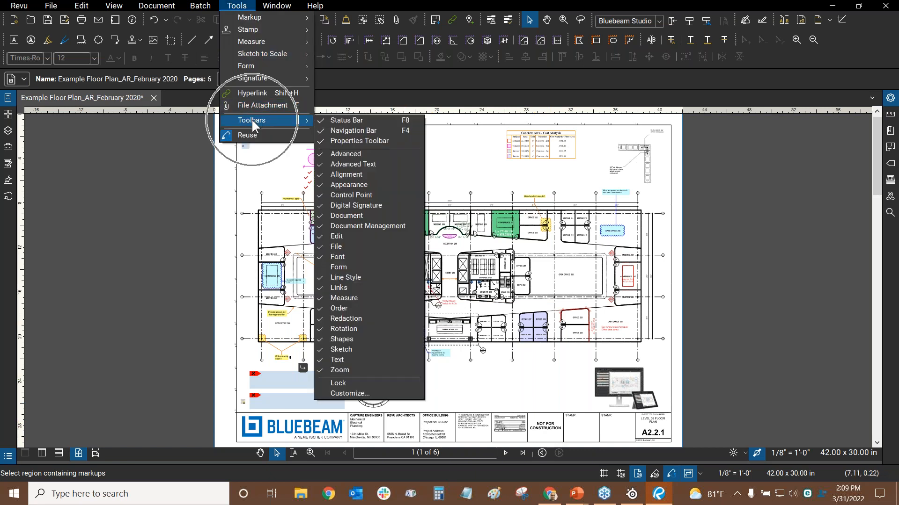
pyautogui.click(343, 133)
pyautogui.click(344, 133)
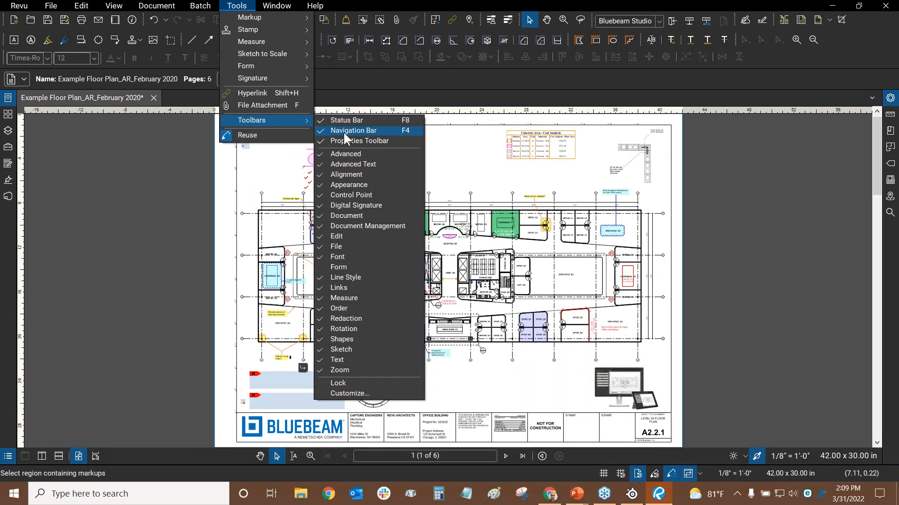
pyautogui.click(460, 179)
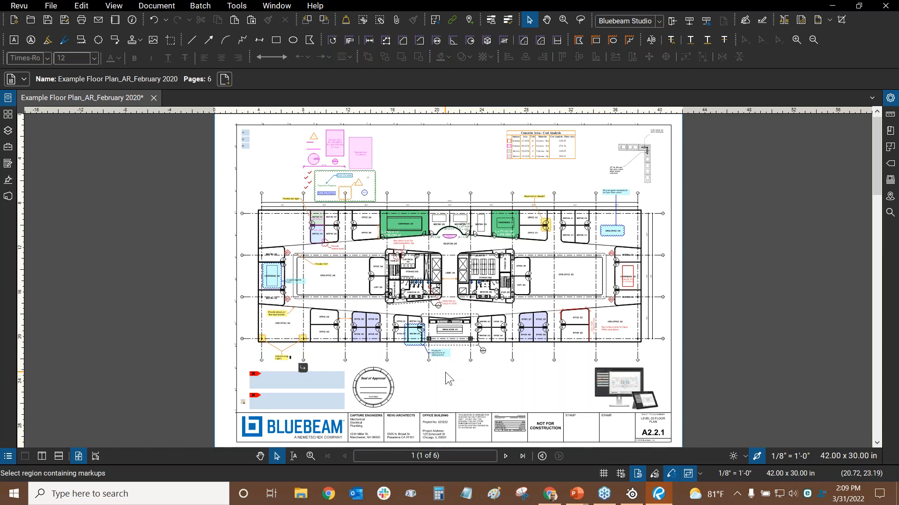
pyautogui.hotkey('alt', 'Tab')
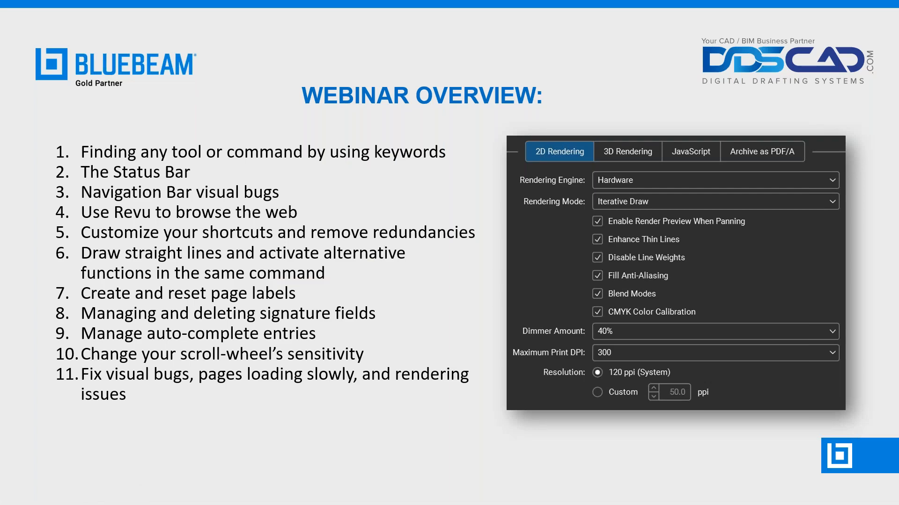
# Alt+Tab from the PowerPoint slide show back to the Bluebeam Revu floor plan
pyautogui.hotkey('alt', 'Tab')
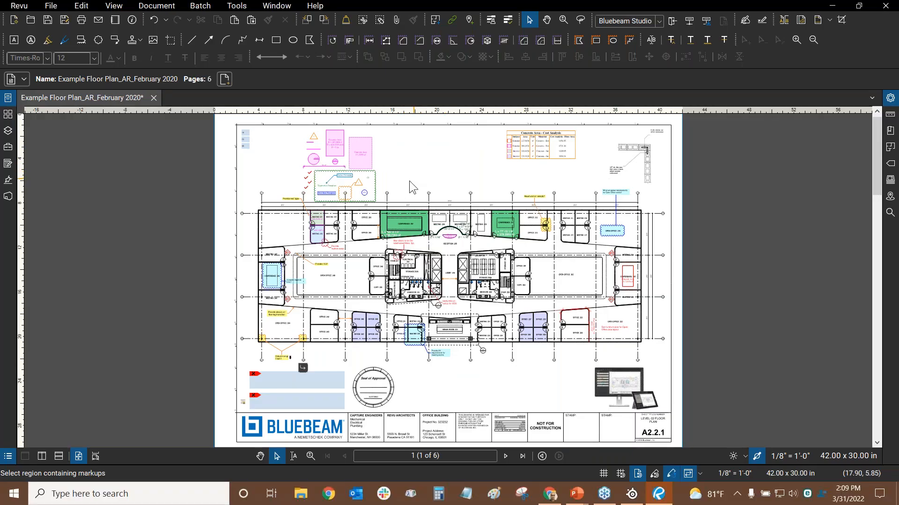
pyautogui.click(19, 7)
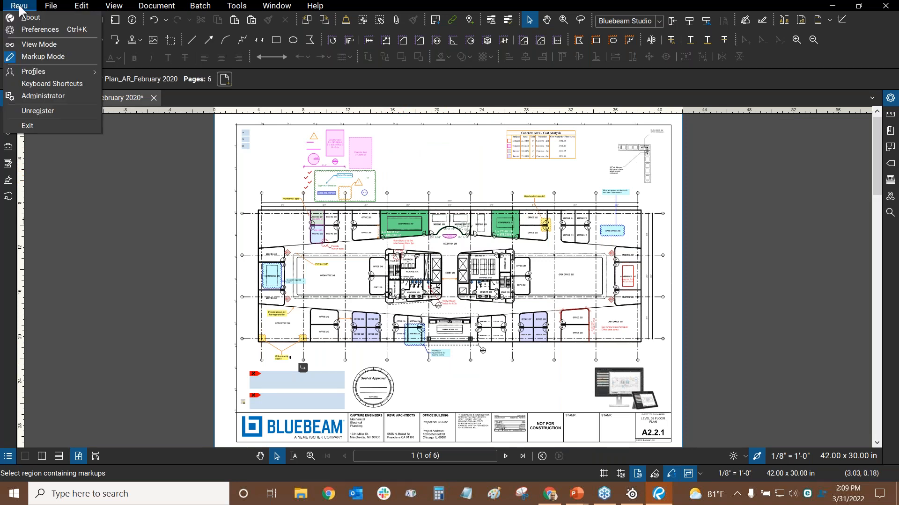
pyautogui.click(29, 29)
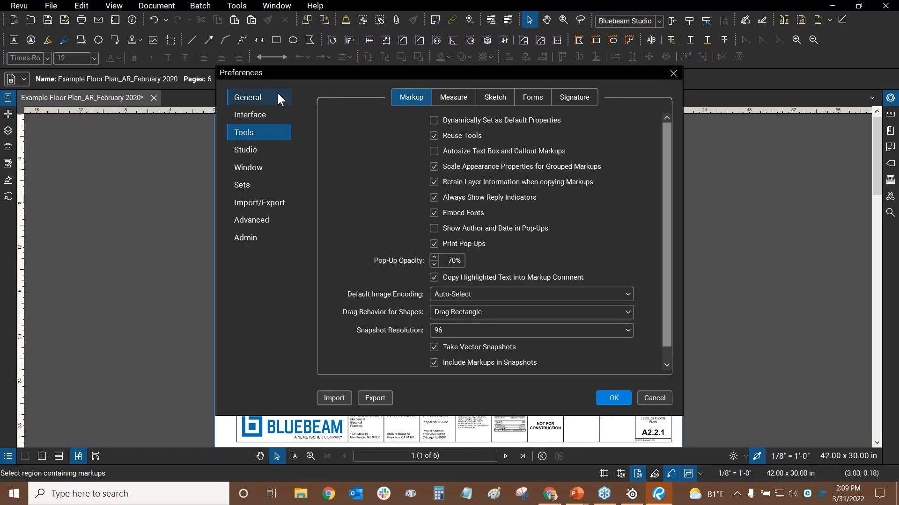
pyautogui.click(251, 99)
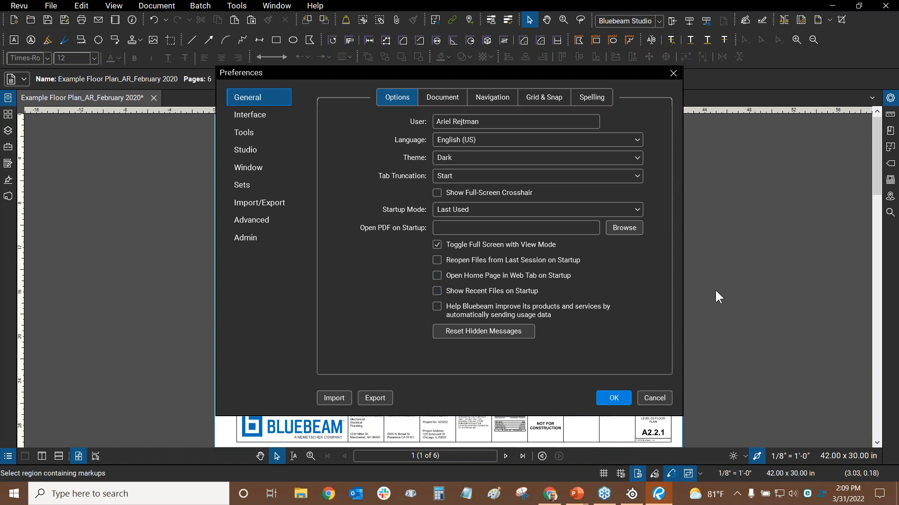
pyautogui.click(664, 399)
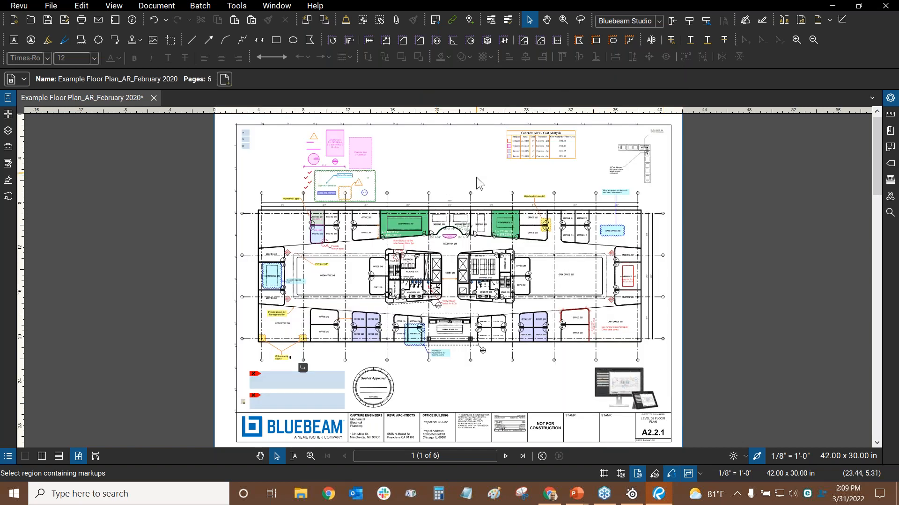
# Open a WebTab from the Window menu and dismiss the Google sign-in prompt
pyautogui.click(273, 6)
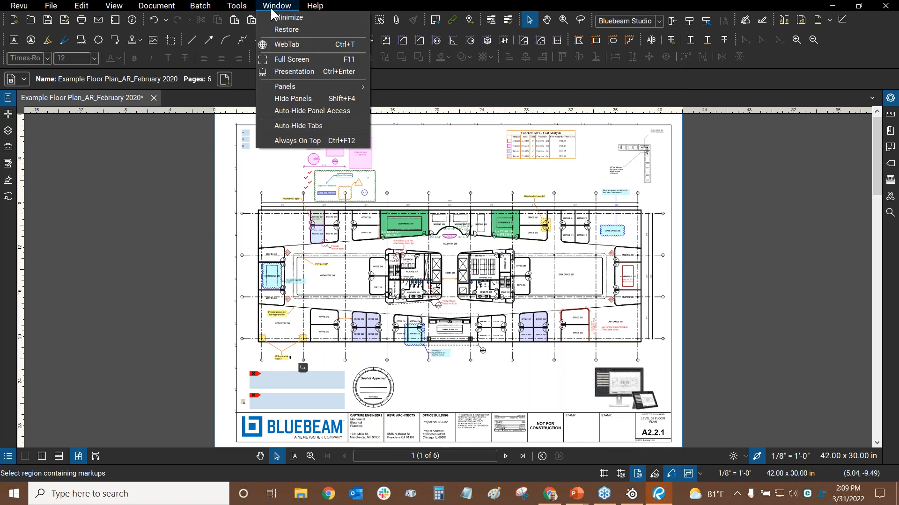
pyautogui.click(288, 44)
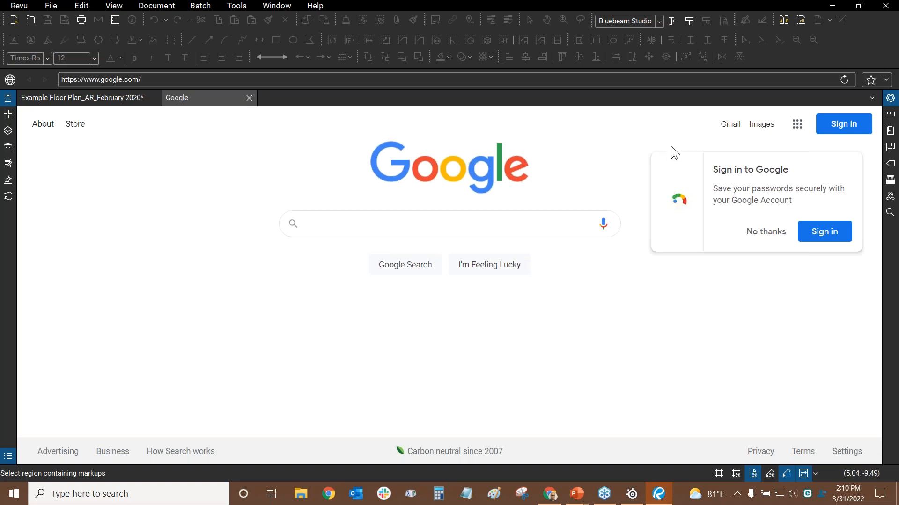
pyautogui.click(753, 235)
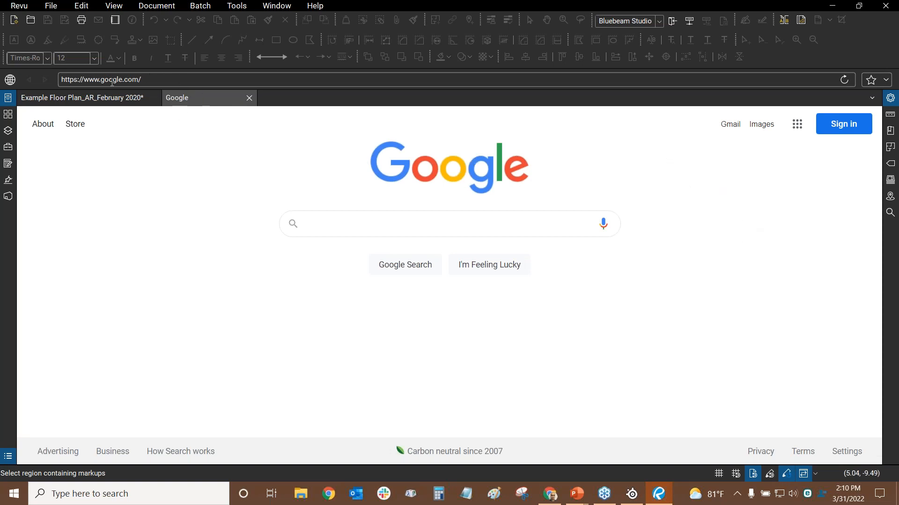
pyautogui.press('ctrl')
# Close the Google web tab, glance at the slide show, then return to Revu
pyautogui.click(249, 98)
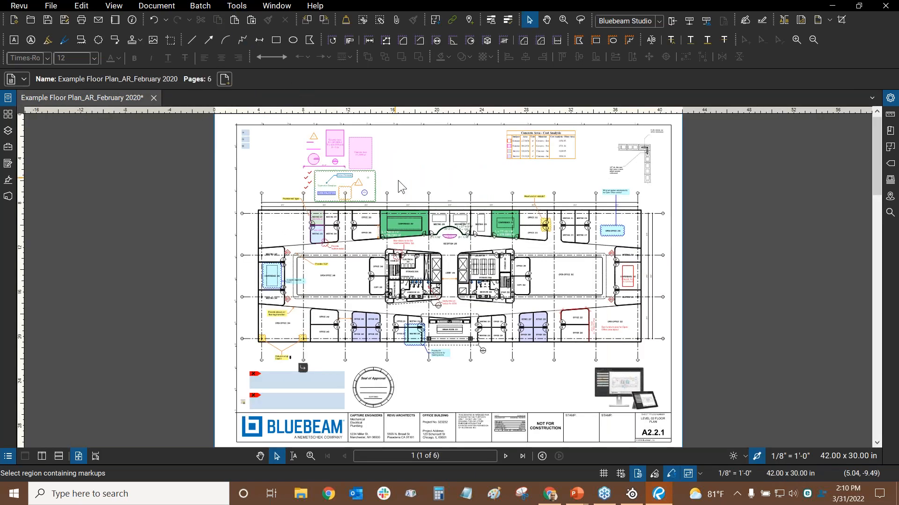
pyautogui.hotkey('alt', 'Tab')
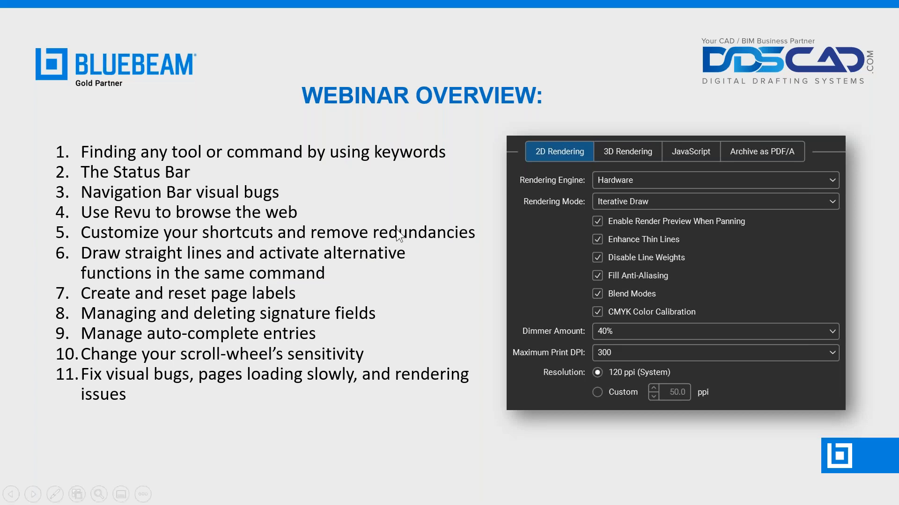
pyautogui.hotkey('alt', 'Tab')
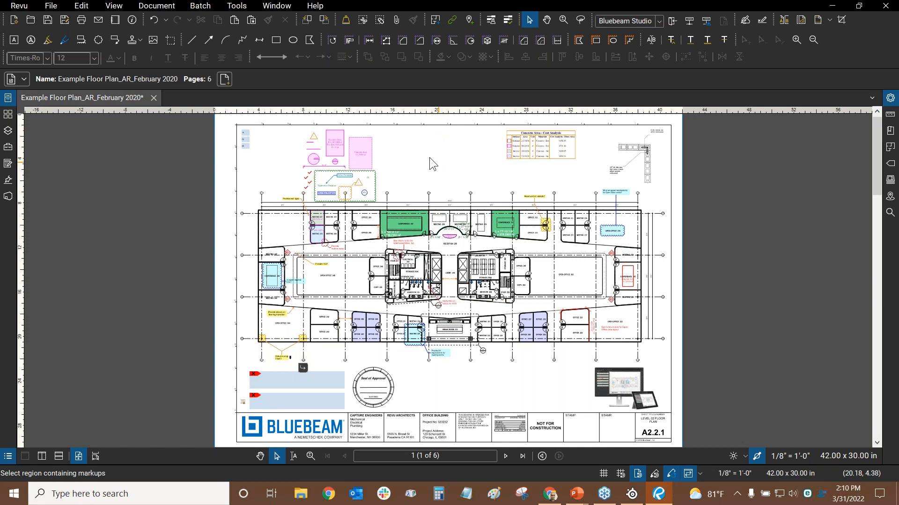
# Apply the Revu Advanced profile from Revu > Profiles, then go to the toolbar settings
pyautogui.click(25, 6)
pyautogui.moveTo(29, 74)
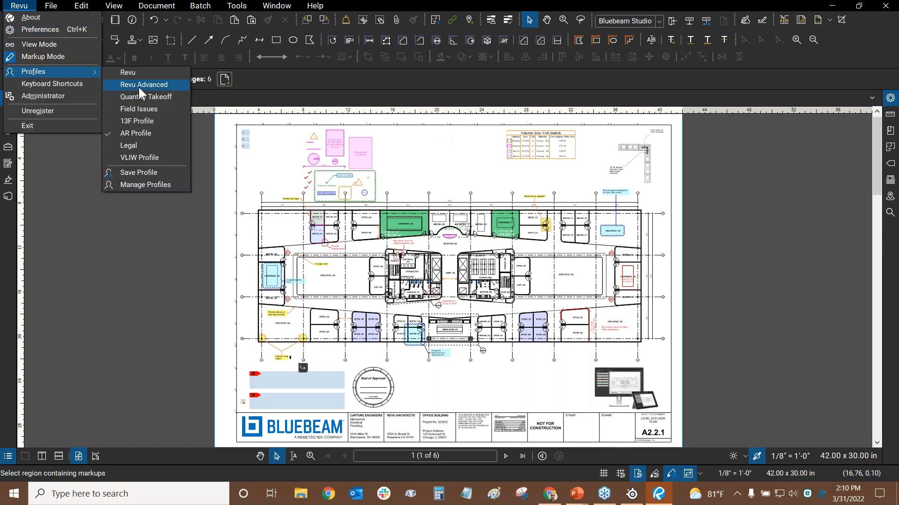
pyautogui.click(137, 86)
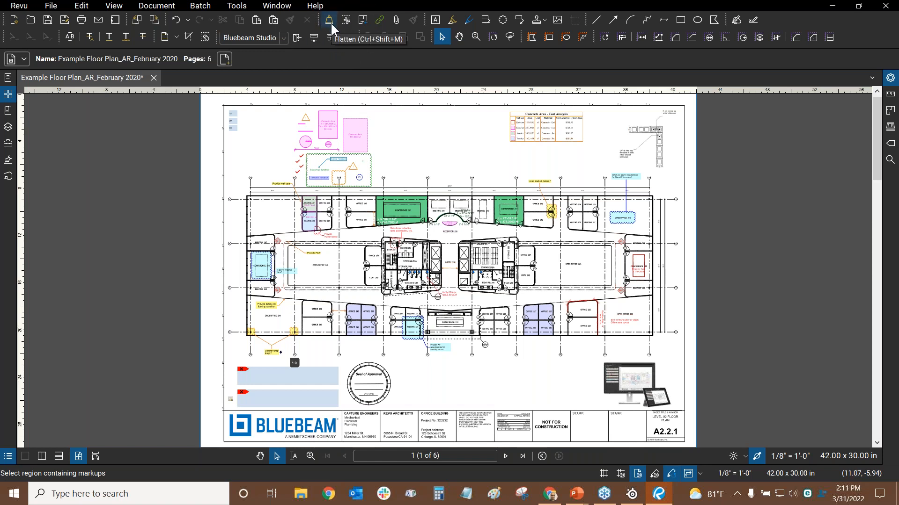
pyautogui.click(181, 38)
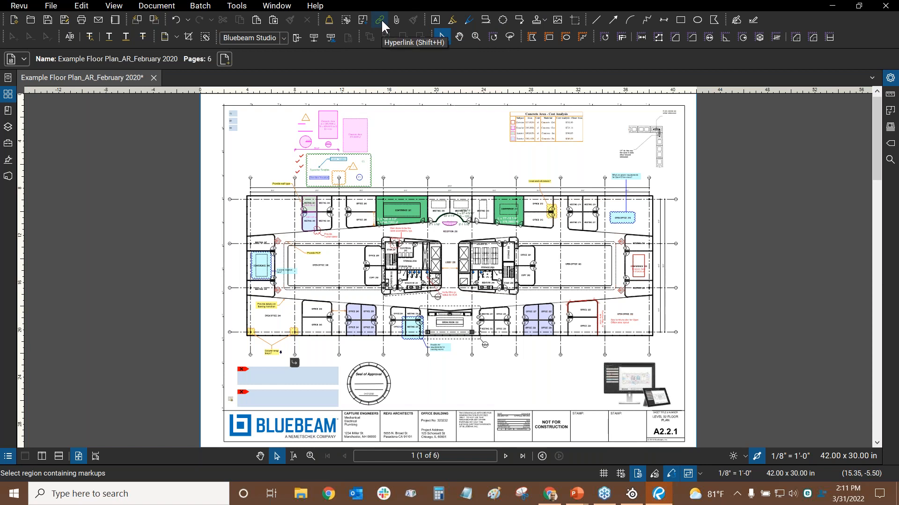
pyautogui.click(229, 4)
# Open toolbar customization and look for the Erase Content item on the Advanced toolbar
pyautogui.moveTo(245, 120)
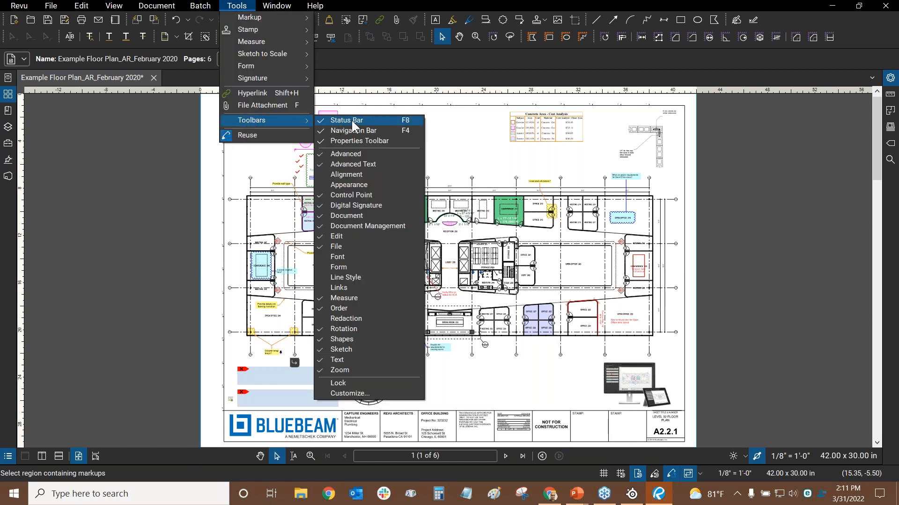
pyautogui.click(350, 396)
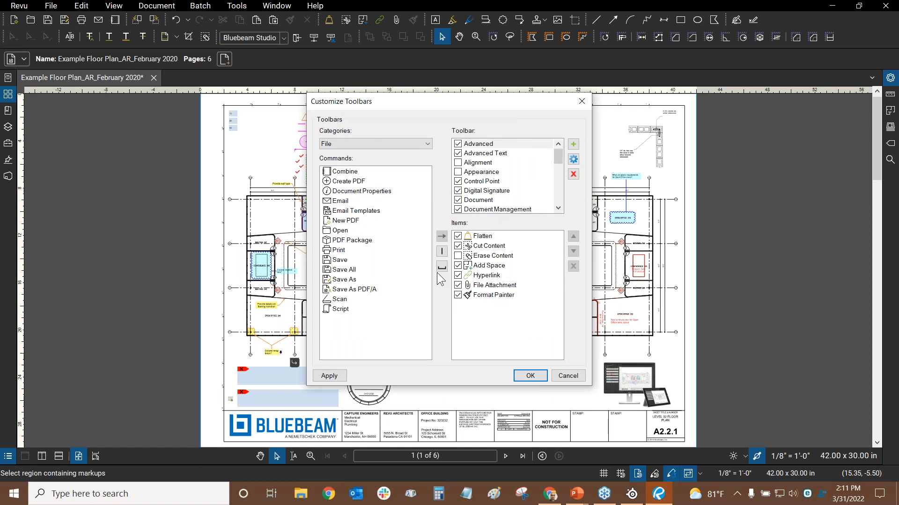
pyautogui.click(490, 258)
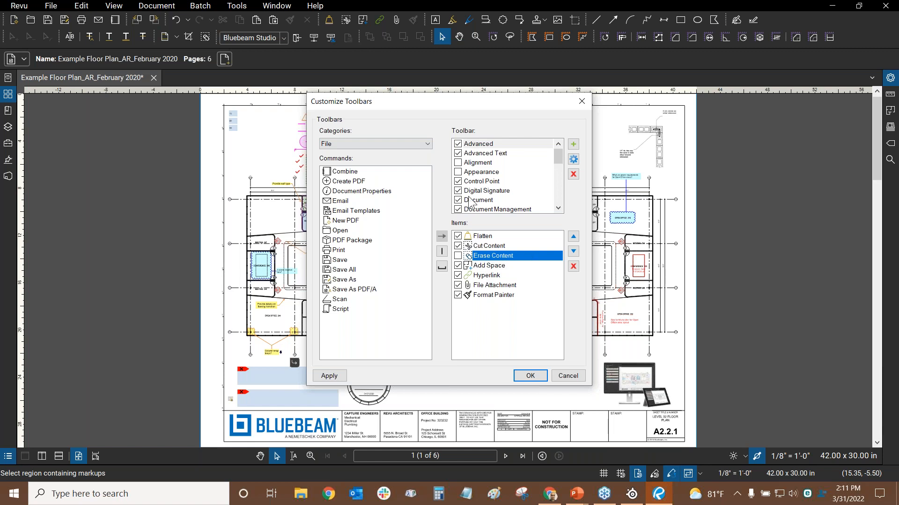
pyautogui.click(498, 144)
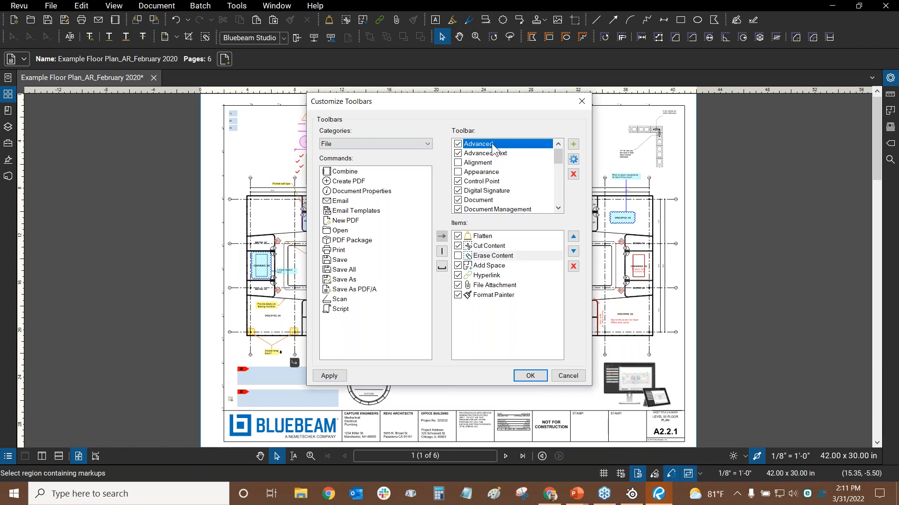
pyautogui.press('ctrl')
pyautogui.click(489, 255)
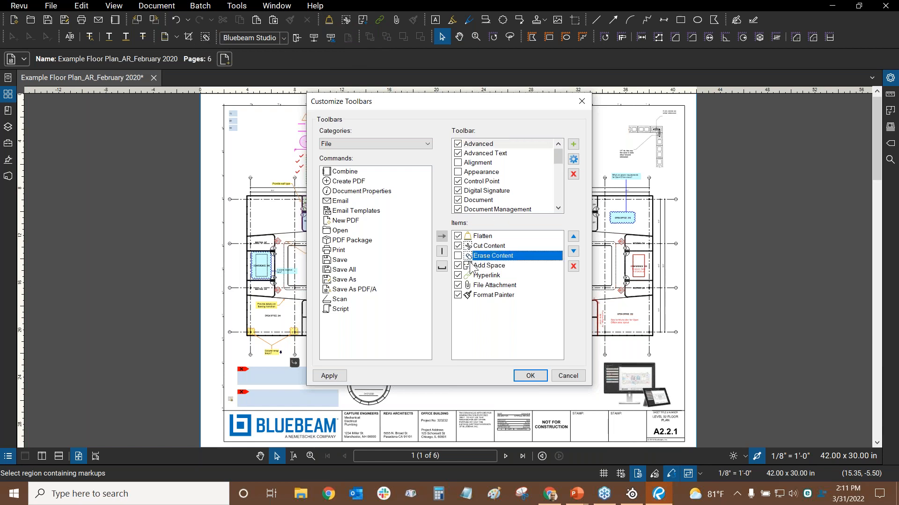
pyautogui.press('ctrl')
pyautogui.press('ctrl')
pyautogui.click(481, 145)
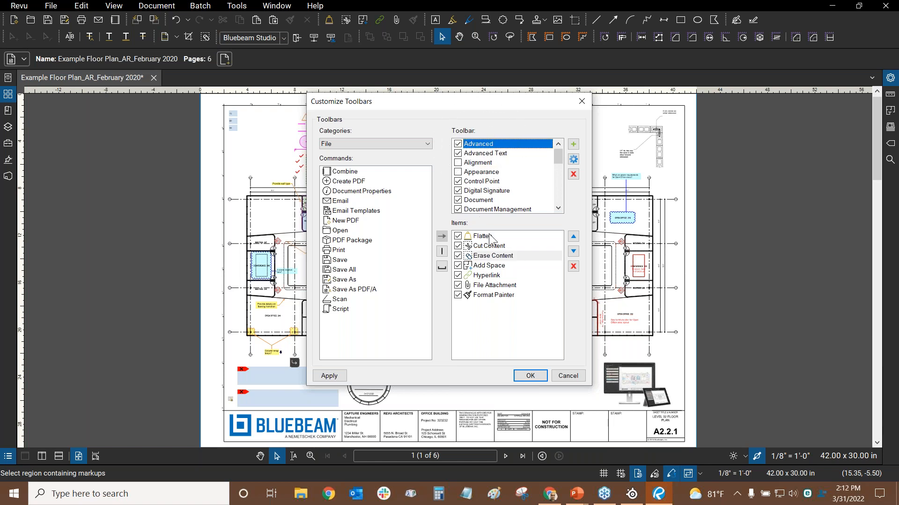
# Uncheck Erase Content in the Document toolbar's items and apply the change
pyautogui.click(481, 155)
pyautogui.click(482, 164)
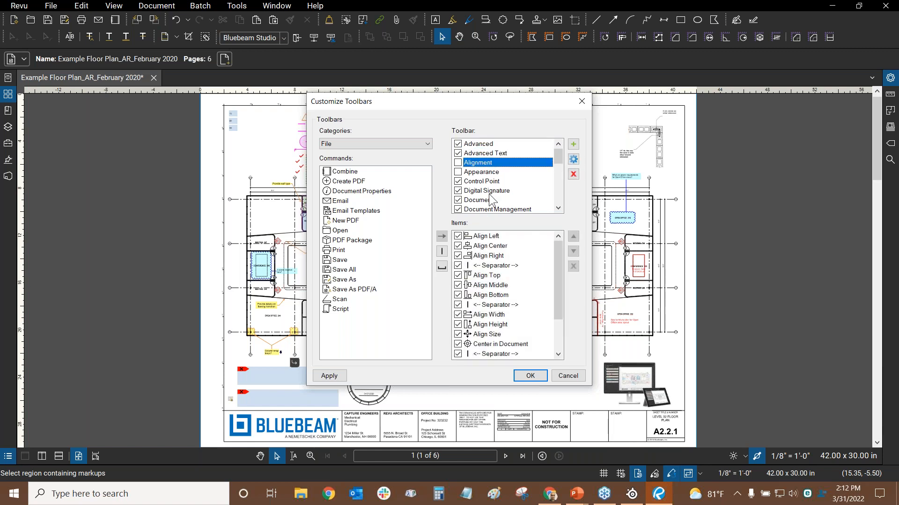
pyautogui.click(473, 172)
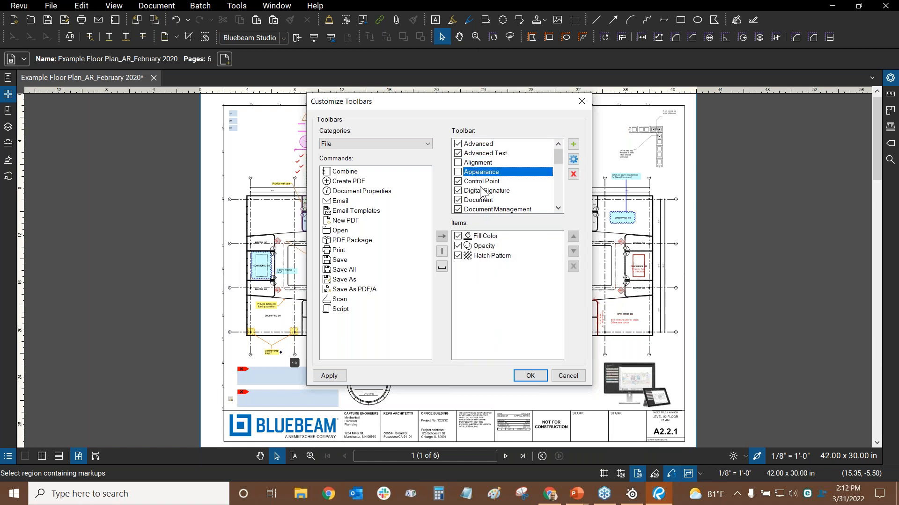
pyautogui.click(482, 191)
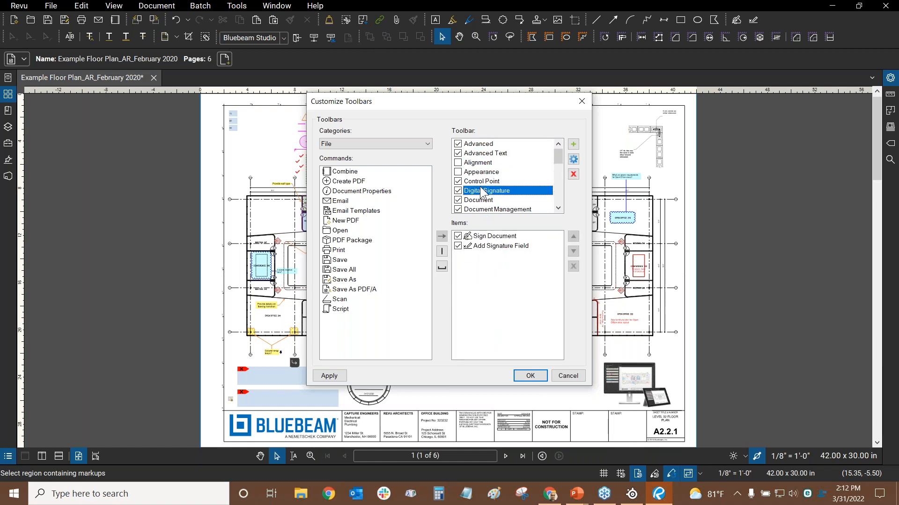
pyautogui.click(478, 144)
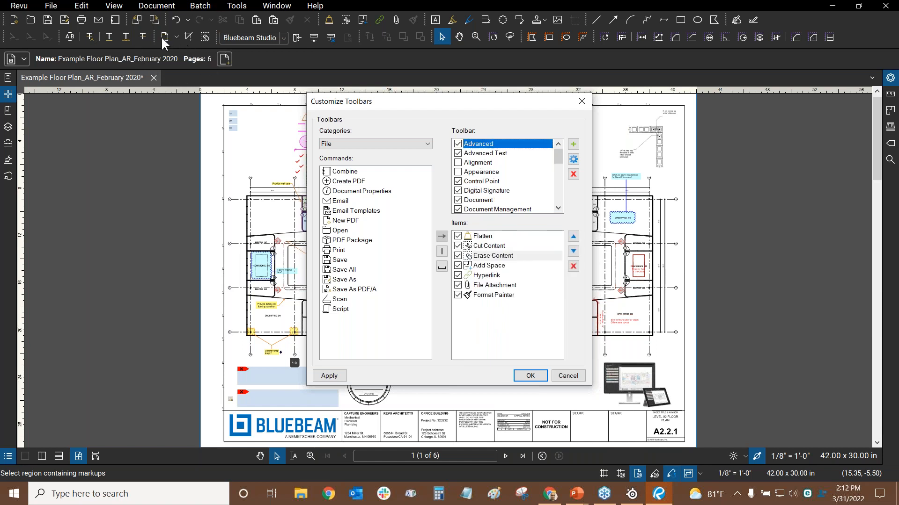
pyautogui.click(491, 201)
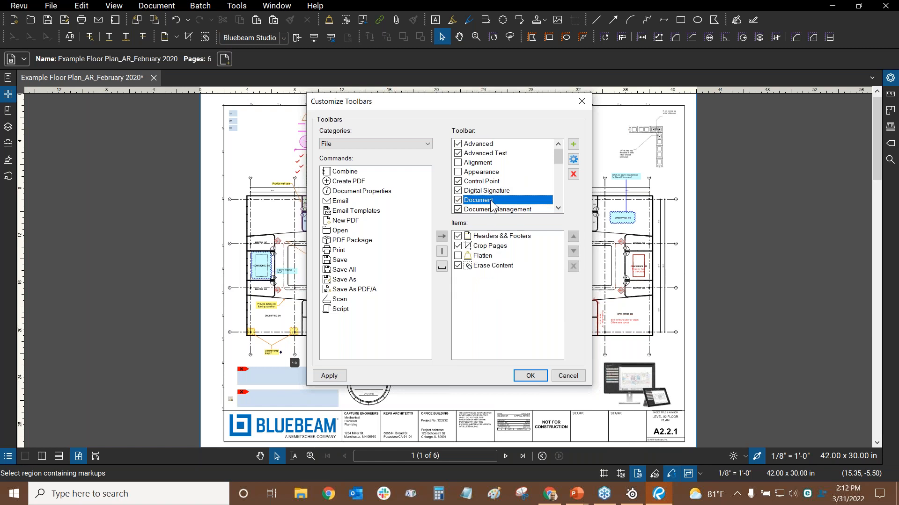
pyautogui.click(458, 266)
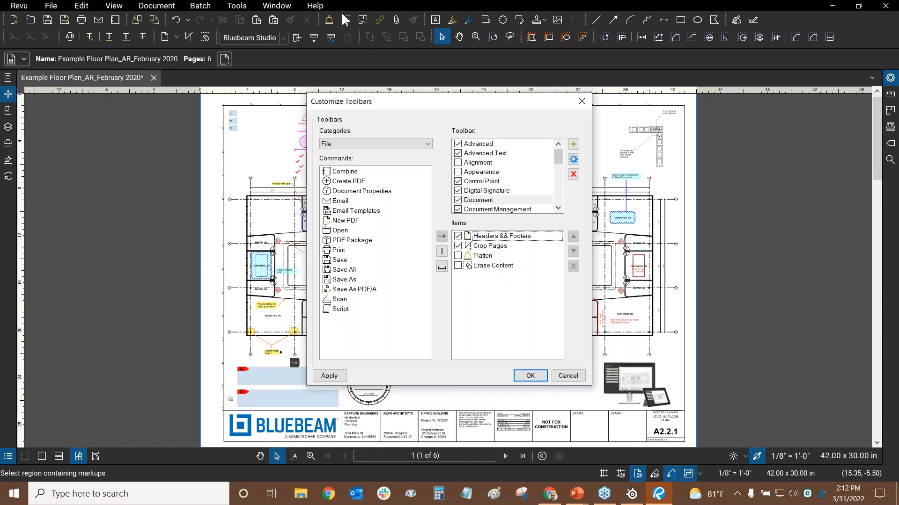
pyautogui.click(537, 376)
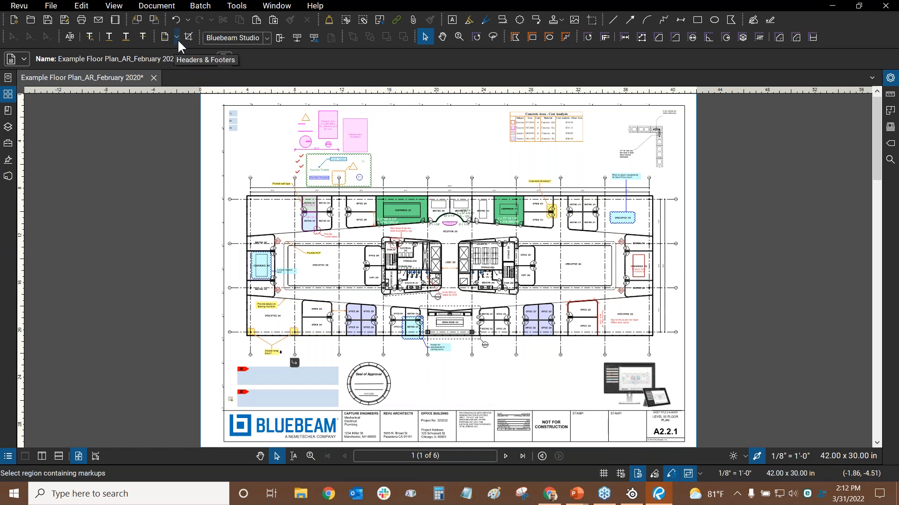
# Reopen Customize Toolbars and select Save As under the File command category
pyautogui.click(251, 10)
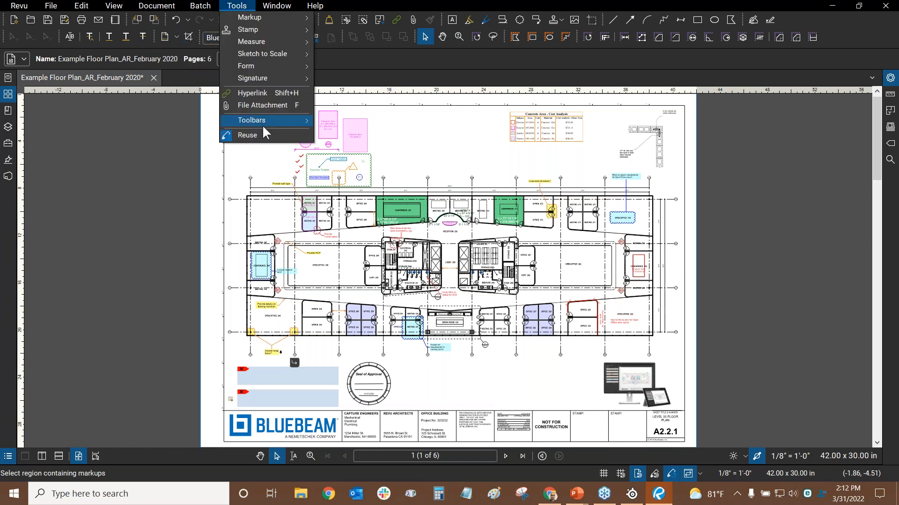
pyautogui.moveTo(262, 124)
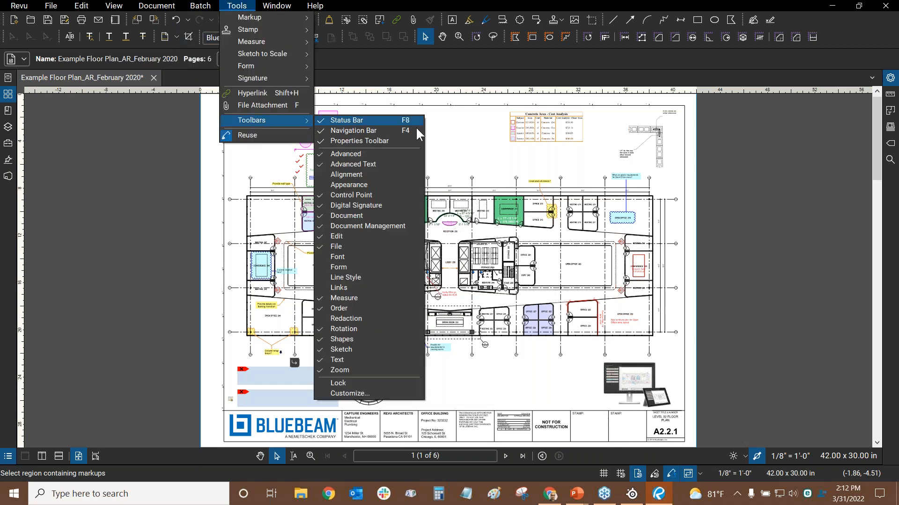
pyautogui.click(364, 398)
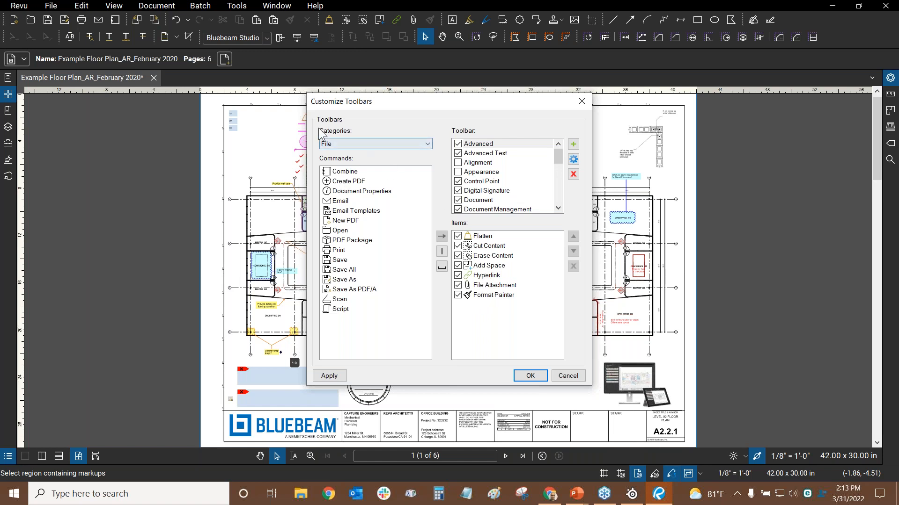
pyautogui.click(345, 143)
pyautogui.click(358, 144)
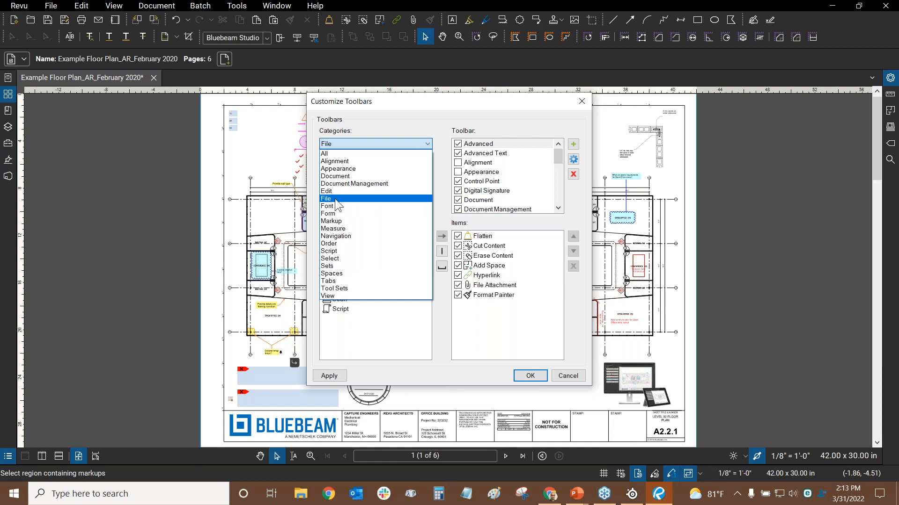
pyautogui.click(335, 198)
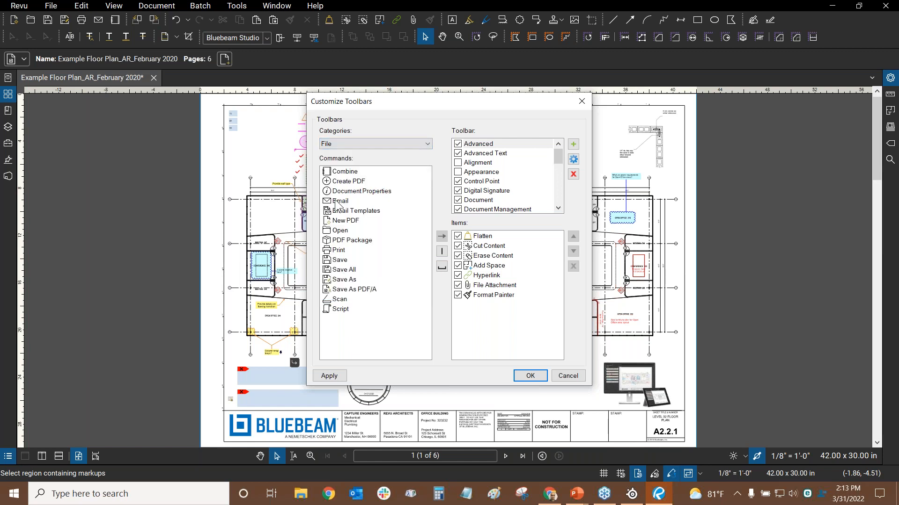
pyautogui.click(352, 281)
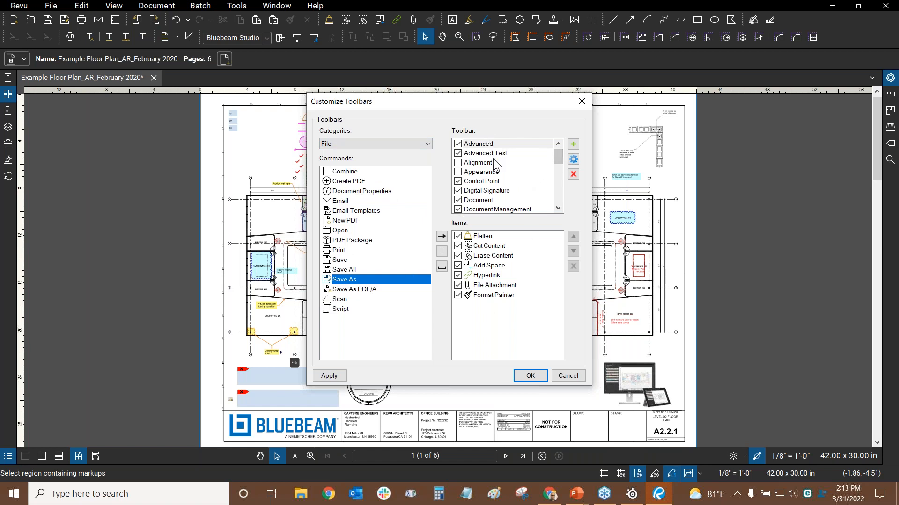
# Delete Save As from the File toolbar's items and reselect it in the Commands list
pyautogui.scroll(-1, 560, 161)
pyautogui.scroll(-1, 560, 161)
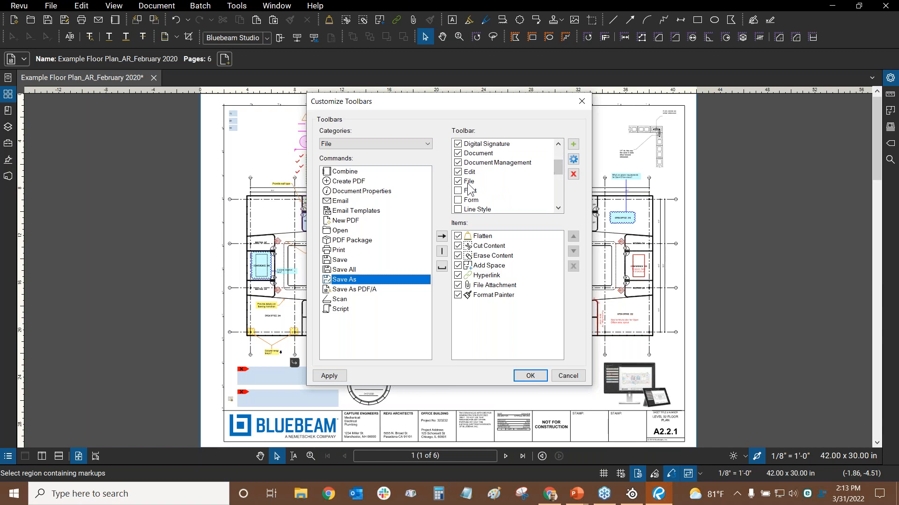
pyautogui.click(470, 182)
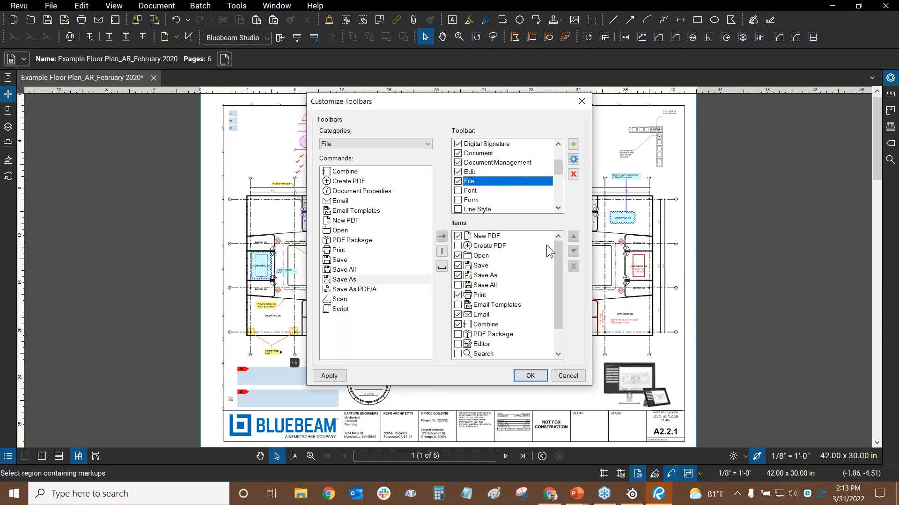
pyautogui.moveTo(560, 260); pyautogui.dragTo(558, 270)
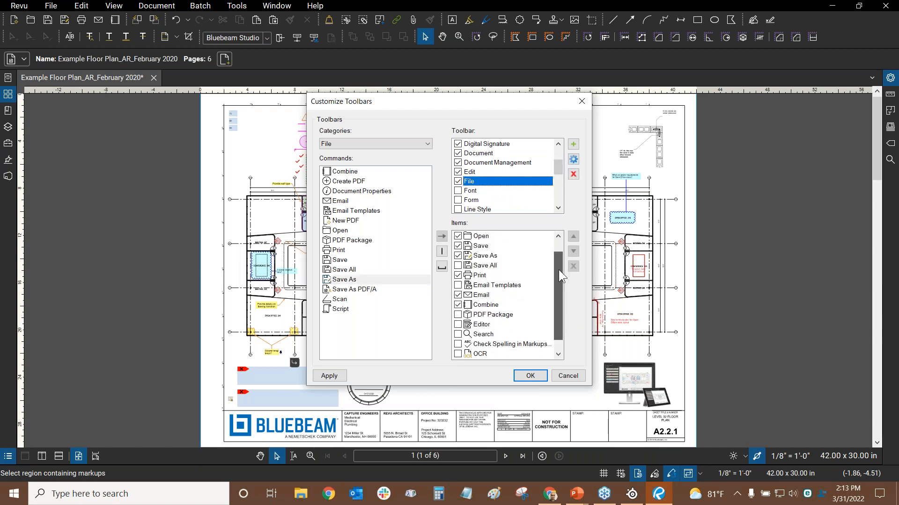
pyautogui.click(484, 257)
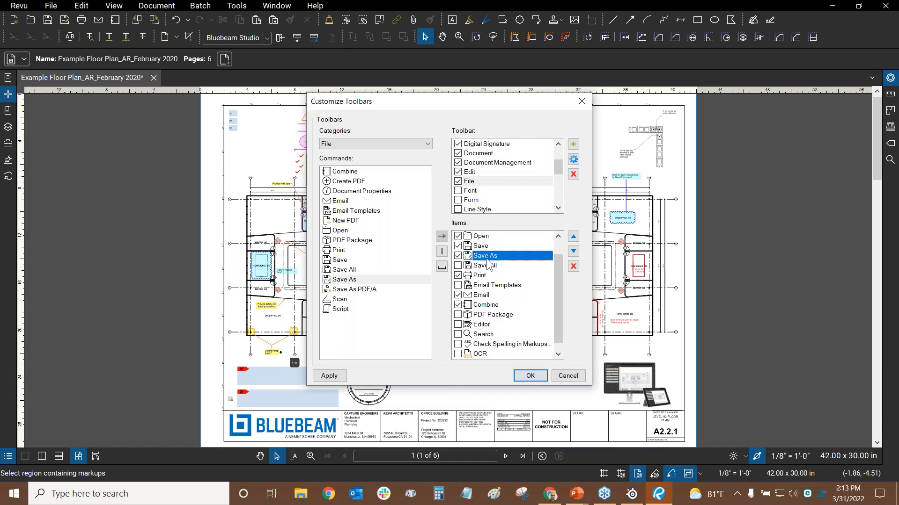
pyautogui.click(573, 267)
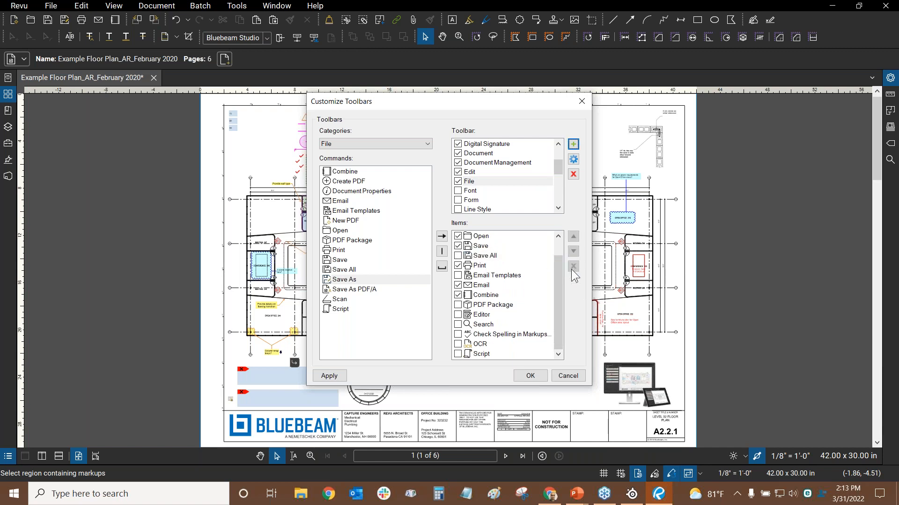
pyautogui.click(347, 282)
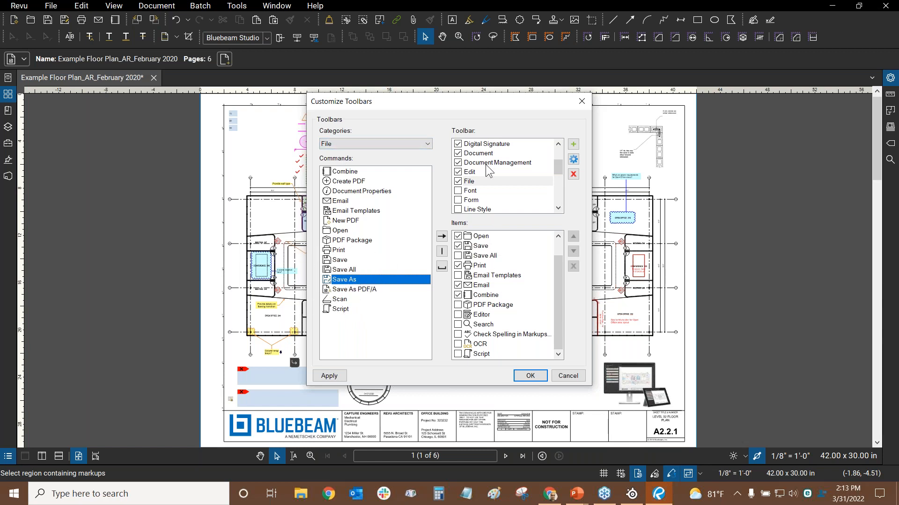
pyautogui.click(483, 183)
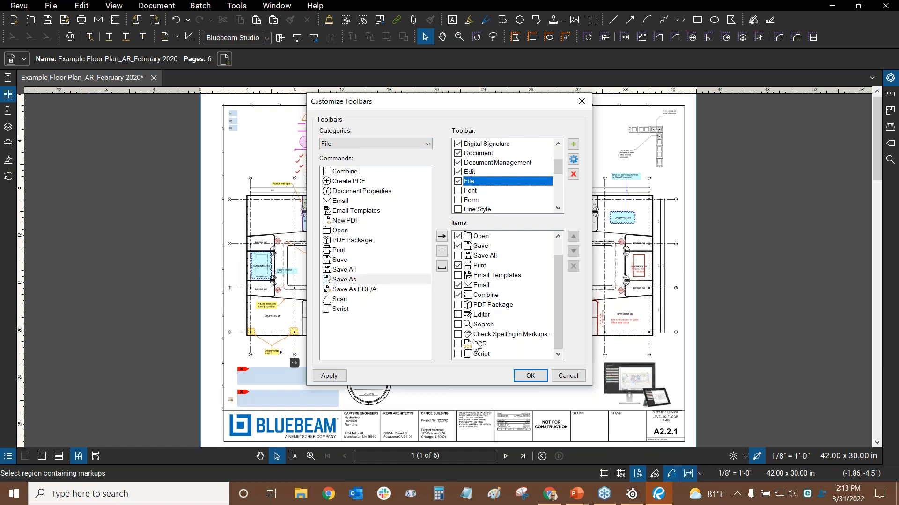
pyautogui.click(343, 280)
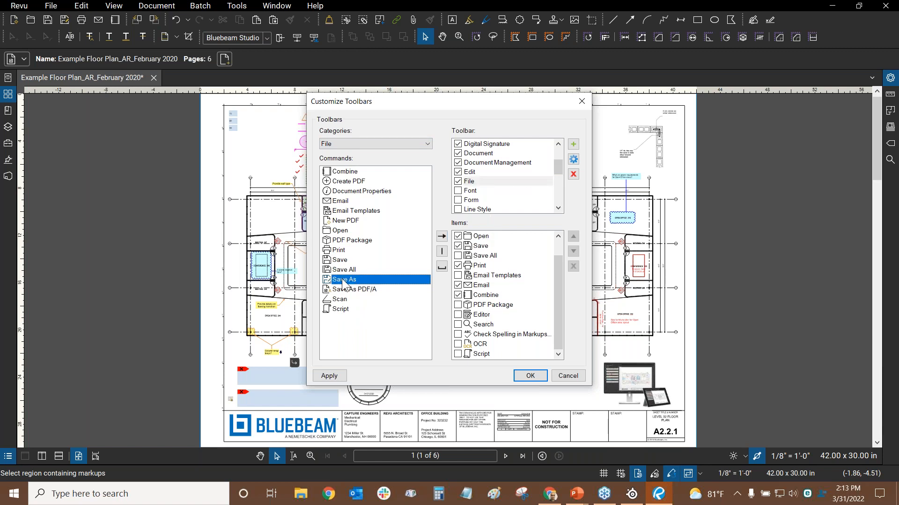
# Add Save As to the File toolbar and move it up to sit right below Save
pyautogui.click(441, 239)
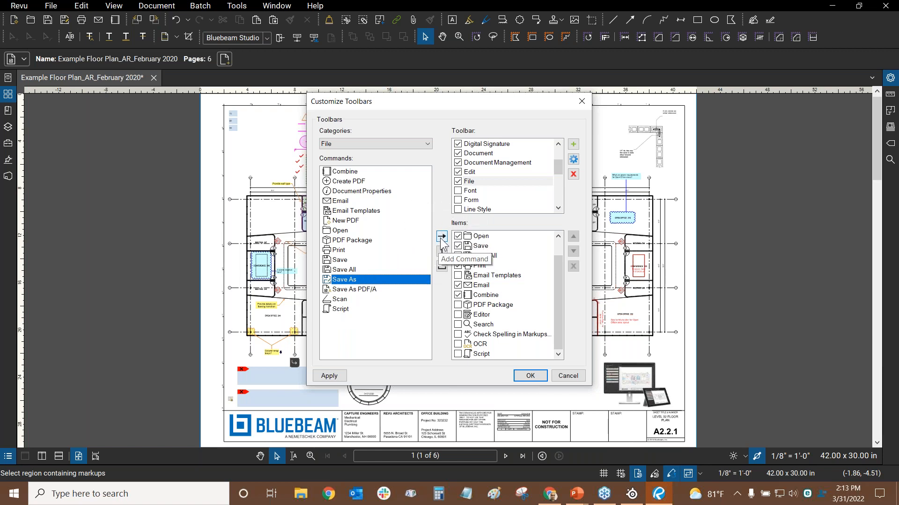
pyautogui.click(506, 354)
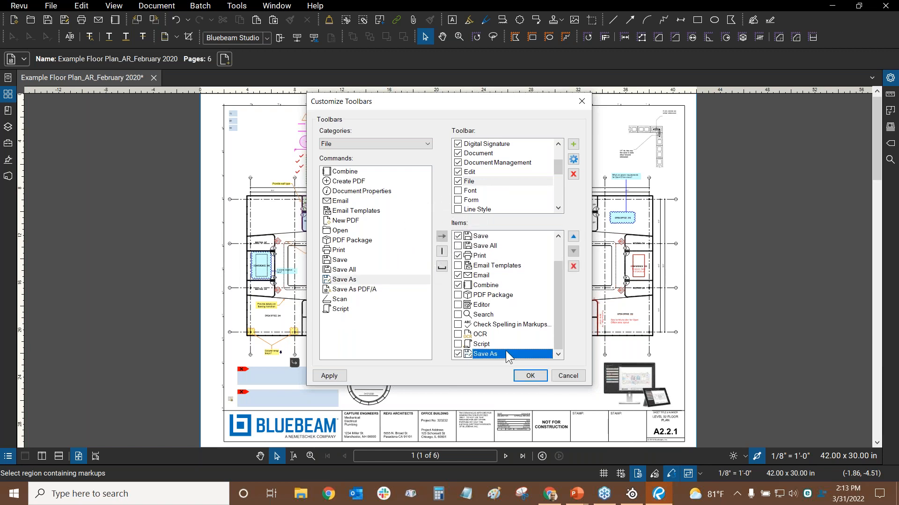
pyautogui.click(578, 237)
pyautogui.click(577, 237)
pyautogui.click(576, 237)
pyautogui.click(576, 237)
pyautogui.click(577, 237)
pyautogui.click(577, 237)
pyautogui.click(577, 237)
pyautogui.click(577, 236)
pyautogui.click(576, 237)
pyautogui.click(573, 237)
pyautogui.click(573, 237)
pyautogui.click(574, 237)
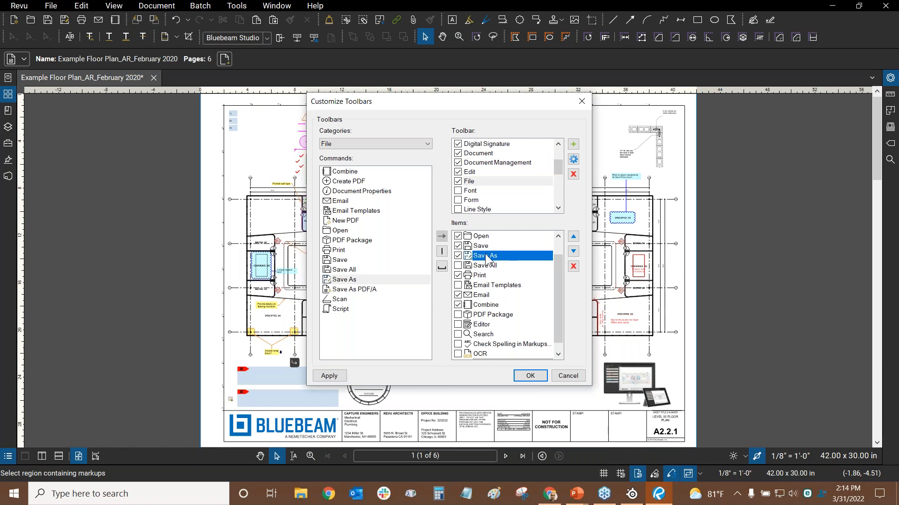
pyautogui.click(474, 174)
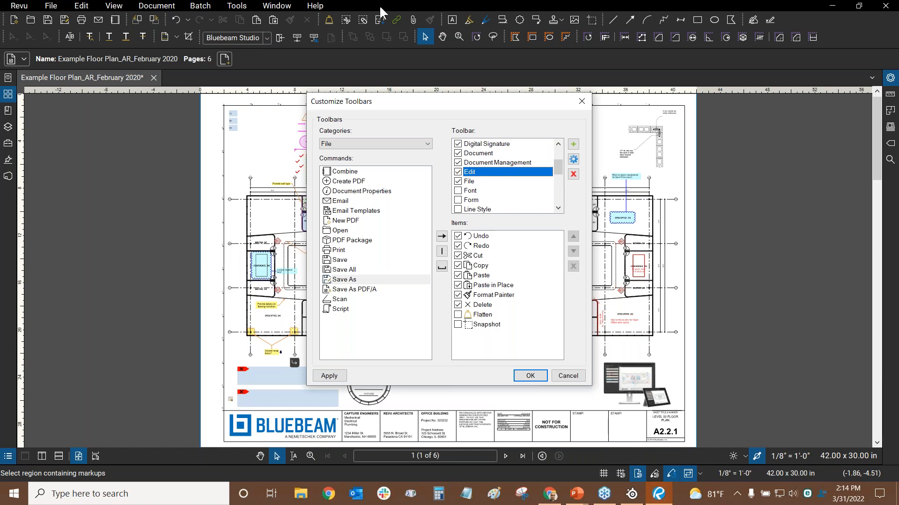
# Confirm the toolbar customizations with OK, returning to the floor plan sheet A2.2.1
pyautogui.click(527, 378)
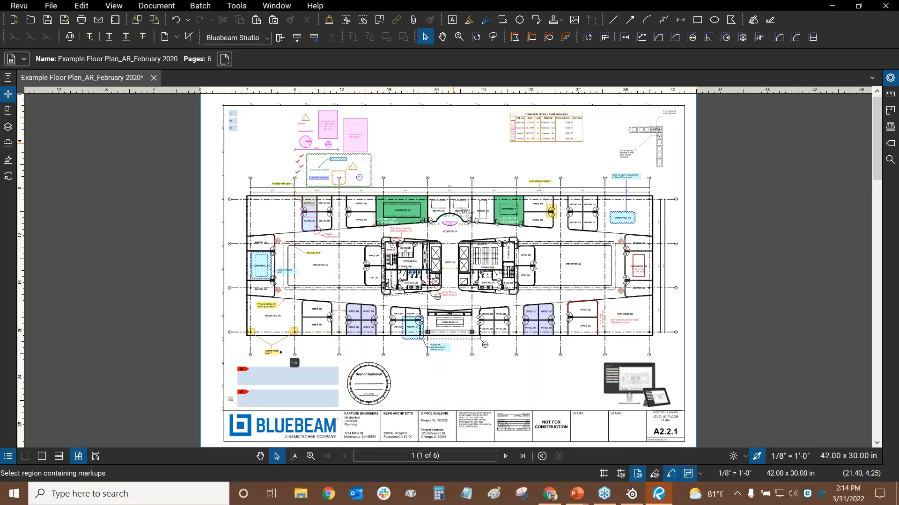
pyautogui.click(611, 21)
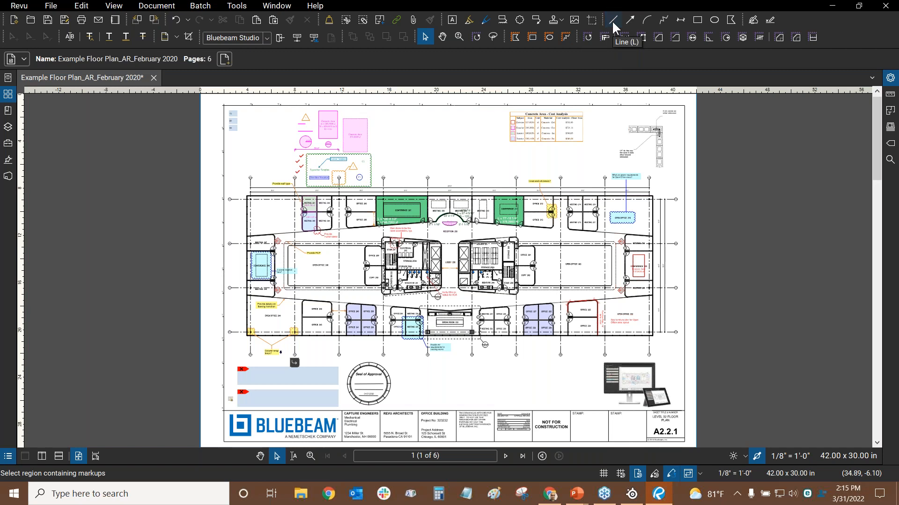
pyautogui.click(612, 22)
pyautogui.moveTo(406, 148); pyautogui.dragTo(307, 220)
pyautogui.scroll(5, 416, 187)
pyautogui.scroll(1, 390, 120)
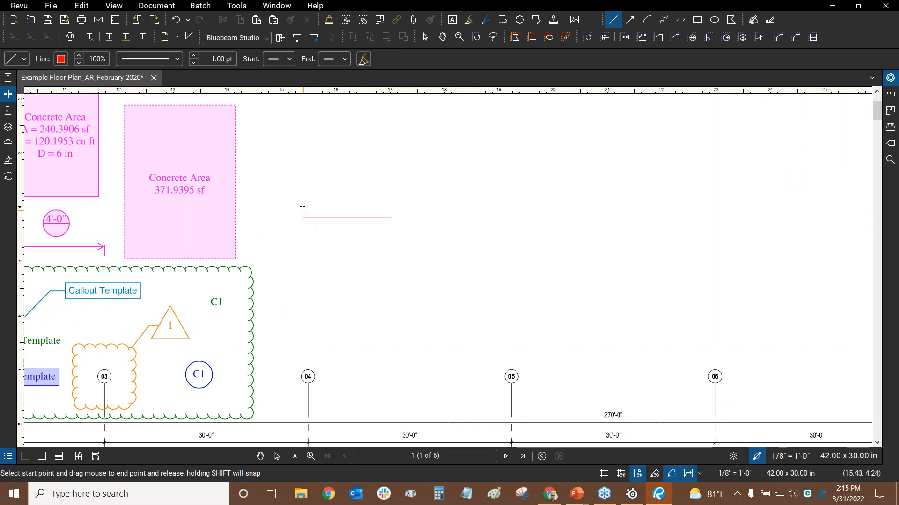
pyautogui.moveTo(295, 222); pyautogui.dragTo(480, 306)
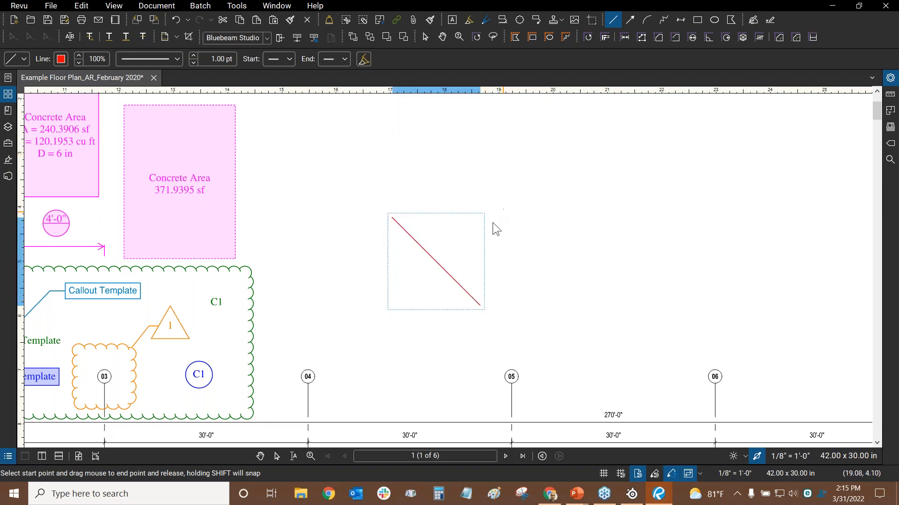
pyautogui.press('Escape')
pyautogui.click(433, 259)
pyautogui.press('Delete')
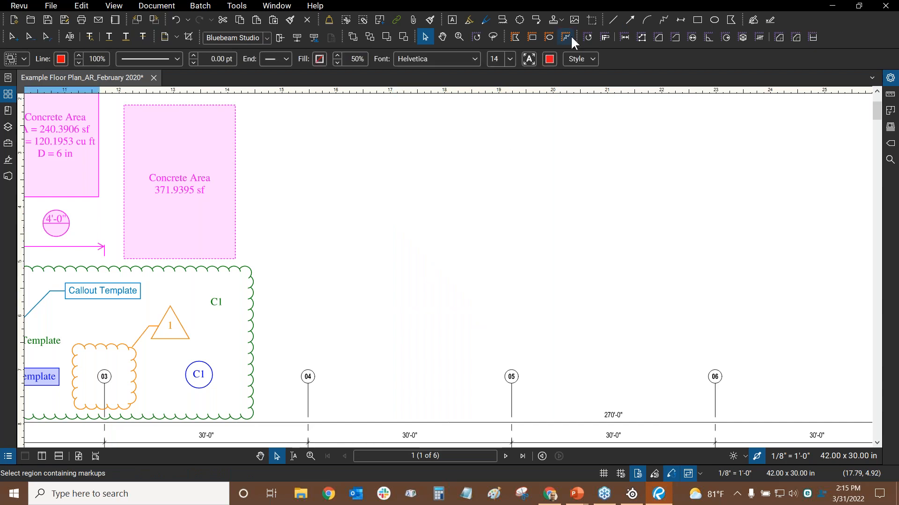
pyautogui.click(614, 19)
pyautogui.moveTo(375, 223)
pyautogui.mouseDown()
pyautogui.moveTo(453, 195)
pyautogui.moveTo(477, 167)
pyautogui.moveTo(443, 160)
pyautogui.moveTo(399, 325)
pyautogui.moveTo(352, 158)
pyautogui.moveTo(311, 257)
pyautogui.moveTo(465, 248)
pyautogui.moveTo(371, 173)
pyautogui.mouseUp()
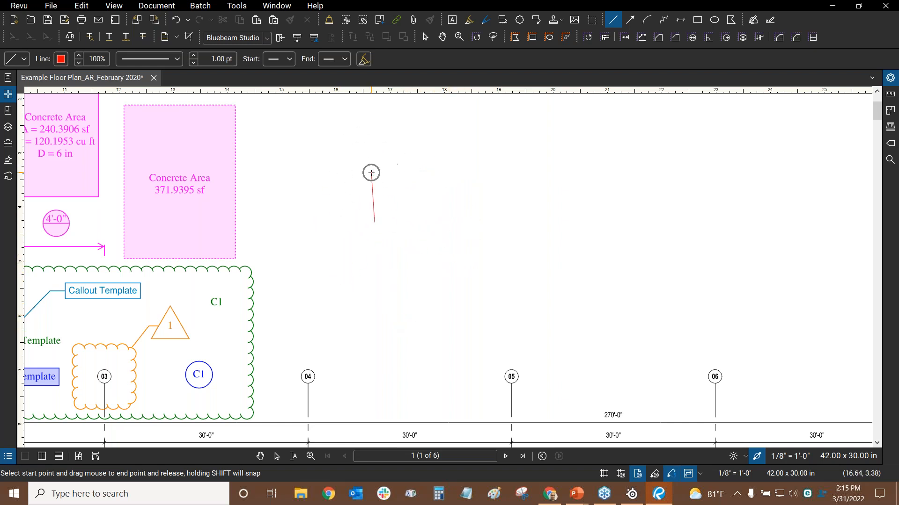
pyautogui.press('Escape')
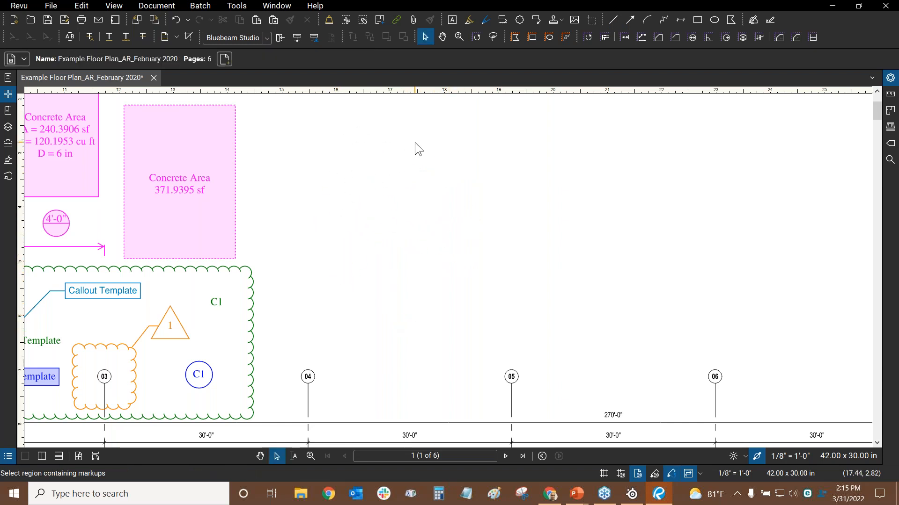
pyautogui.moveTo(432, 164); pyautogui.dragTo(453, 167)
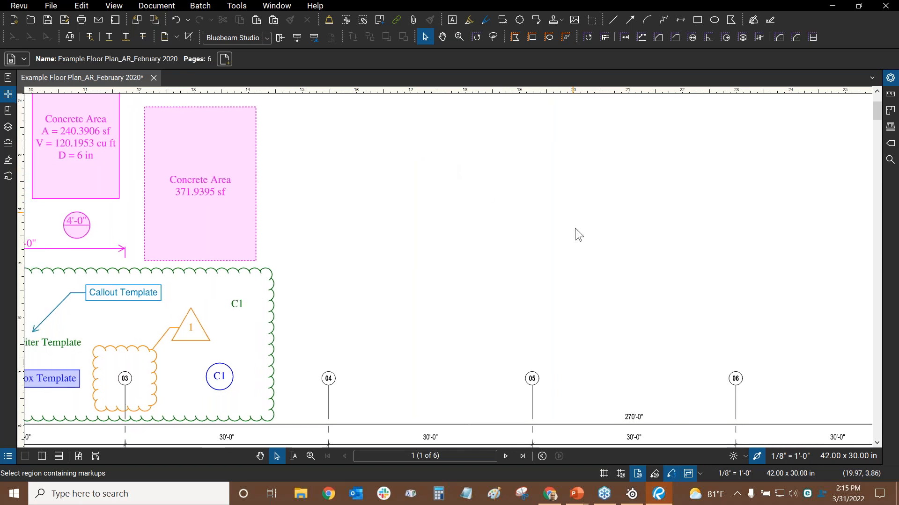
pyautogui.moveTo(584, 238); pyautogui.dragTo(587, 231)
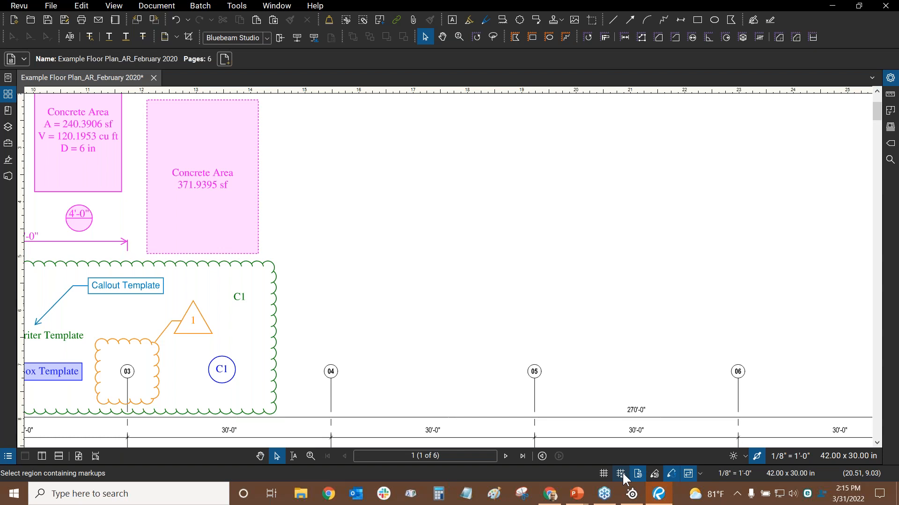
# Enable Snap to Grid and test it with a trial Line markup, cancelled with Esc
pyautogui.click(620, 470)
pyautogui.click(616, 17)
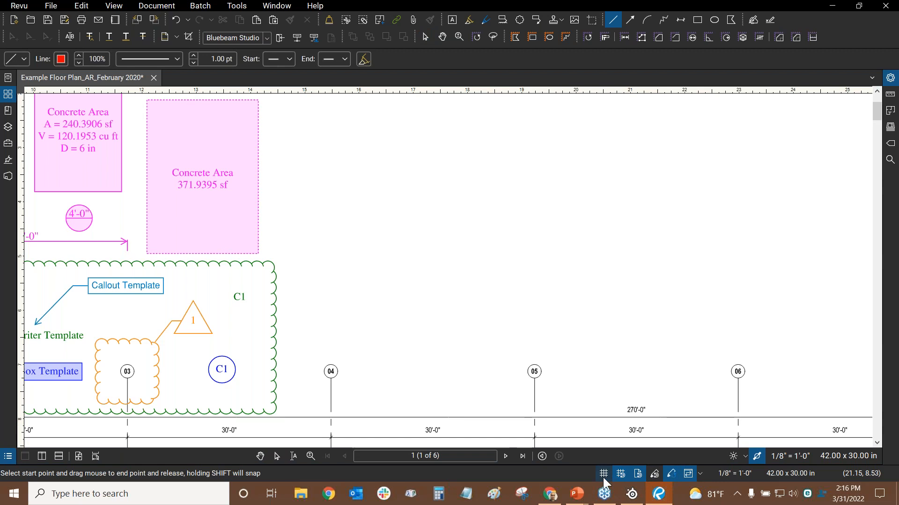
pyautogui.moveTo(352, 194); pyautogui.dragTo(542, 427)
pyautogui.scroll(3, 401, 191)
pyautogui.scroll(3, 353, 193)
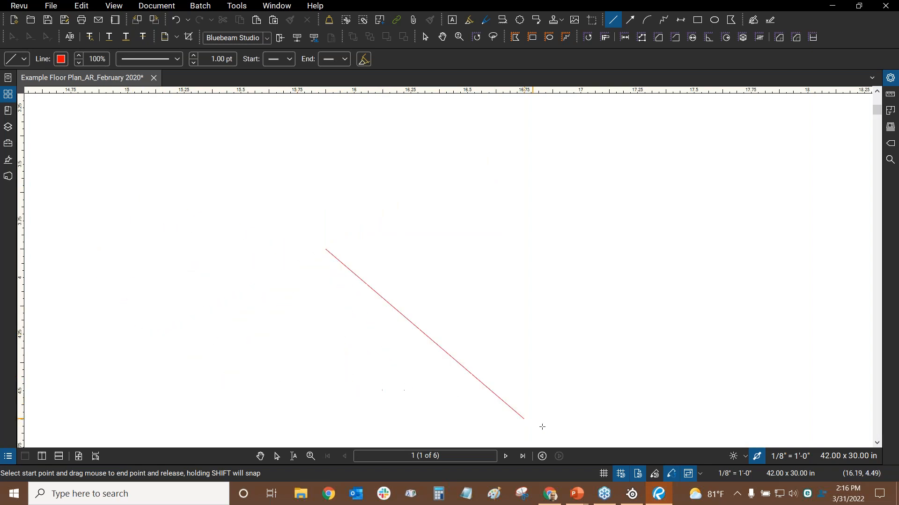
pyautogui.scroll(-10, 425, 229)
pyautogui.moveTo(433, 191)
pyautogui.mouseDown()
pyautogui.moveTo(406, 253)
pyautogui.moveTo(396, 232)
pyautogui.moveTo(393, 198)
pyautogui.moveTo(413, 188)
pyautogui.moveTo(412, 174)
pyautogui.moveTo(463, 306)
pyautogui.moveTo(373, 219)
pyautogui.moveTo(431, 249)
pyautogui.moveTo(403, 283)
pyautogui.moveTo(377, 226)
pyautogui.moveTo(436, 306)
pyautogui.moveTo(407, 327)
pyautogui.moveTo(383, 255)
pyautogui.moveTo(381, 275)
pyautogui.moveTo(492, 187)
pyautogui.moveTo(422, 145)
pyautogui.moveTo(437, 157)
pyautogui.moveTo(351, 263)
pyautogui.moveTo(397, 265)
pyautogui.moveTo(535, 352)
pyautogui.moveTo(545, 386)
pyautogui.mouseUp()
pyautogui.scroll(-3, 406, 253)
pyautogui.scroll(5, 431, 250)
pyautogui.scroll(2, 351, 262)
pyautogui.press('Escape')
pyautogui.scroll(-2, 418, 229)
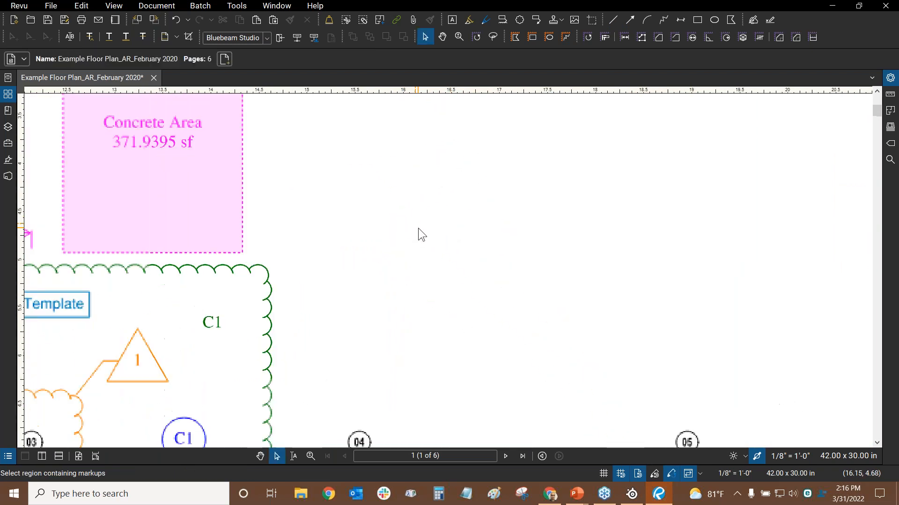
pyautogui.scroll(-3, 421, 215)
# Cancel a trial line near the gridline bubbles and fit sheet A2.2.1 as one full page
pyautogui.scroll(1, 374, 155)
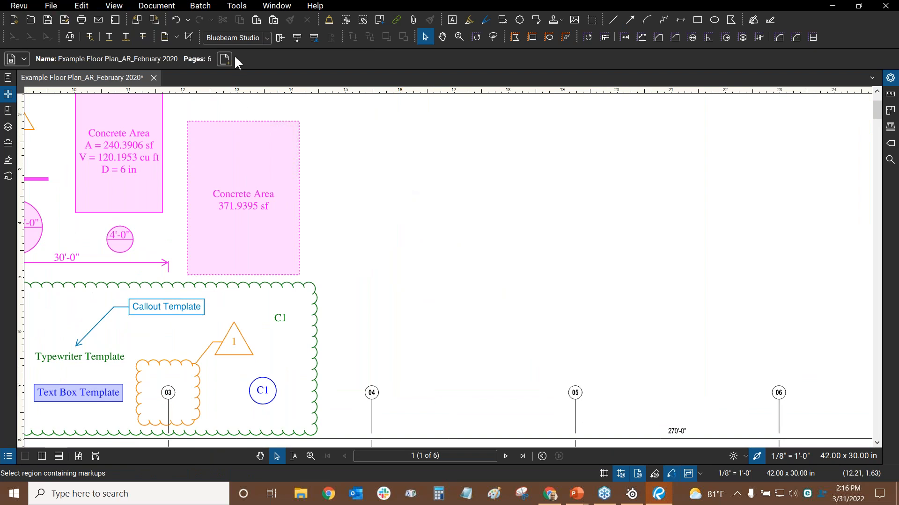
pyautogui.click(612, 21)
pyautogui.moveTo(378, 228); pyautogui.dragTo(501, 310)
pyautogui.scroll(2, 403, 230)
pyautogui.scroll(1, 404, 212)
pyautogui.scroll(2, 335, 189)
pyautogui.scroll(3, 376, 305)
pyautogui.scroll(-3, 376, 305)
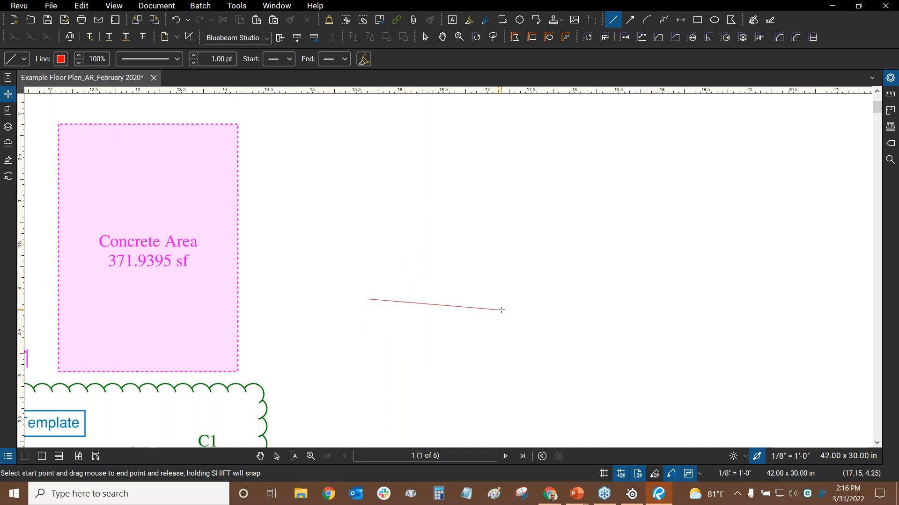
pyautogui.press('Escape')
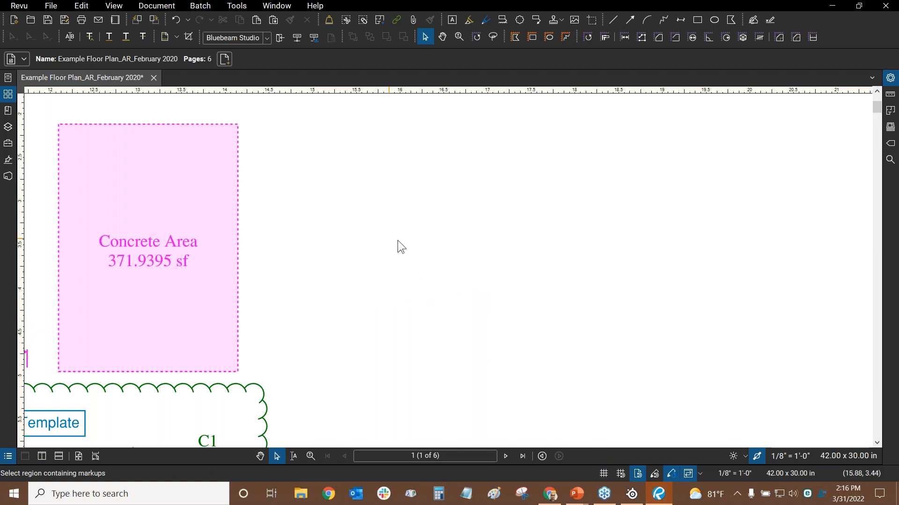
pyautogui.scroll(-4, 465, 237)
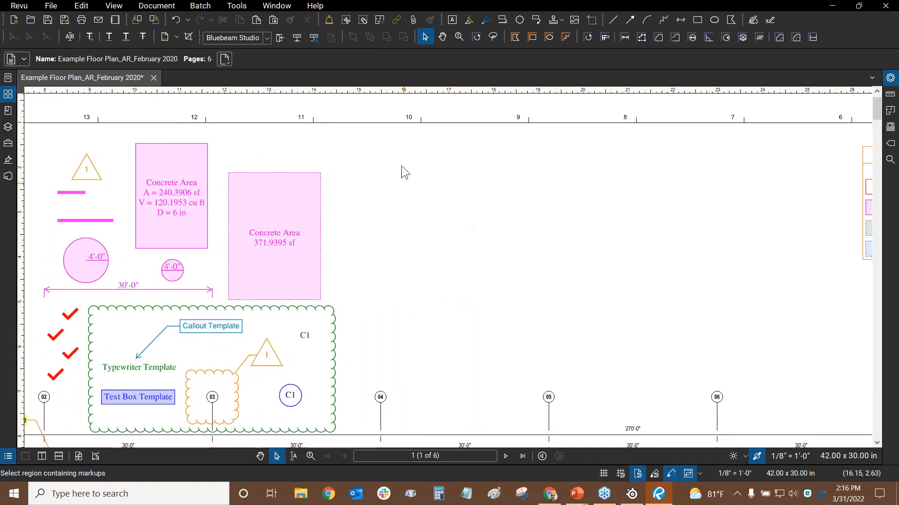
pyautogui.click(78, 458)
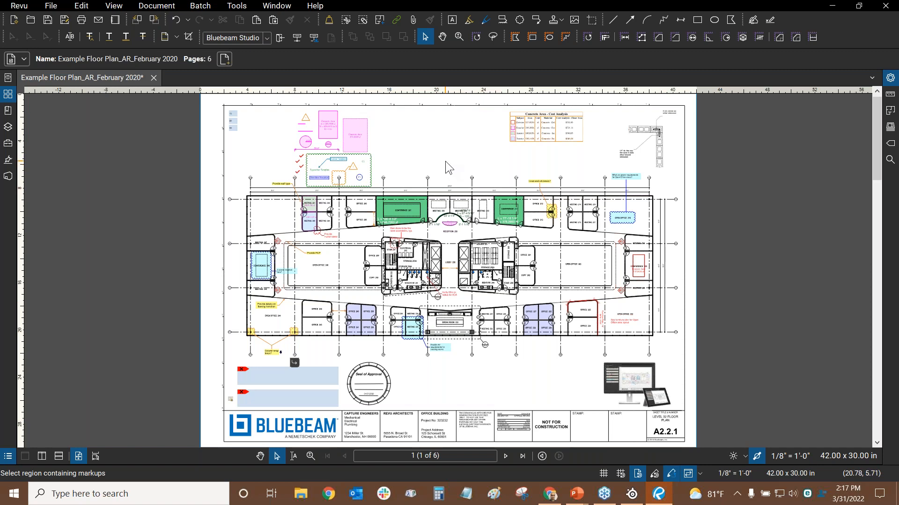
# Fit the full sheet with Ctrl+9 and One Full Page, then switch to Scrolling Pages
pyautogui.scroll(8, 422, 197)
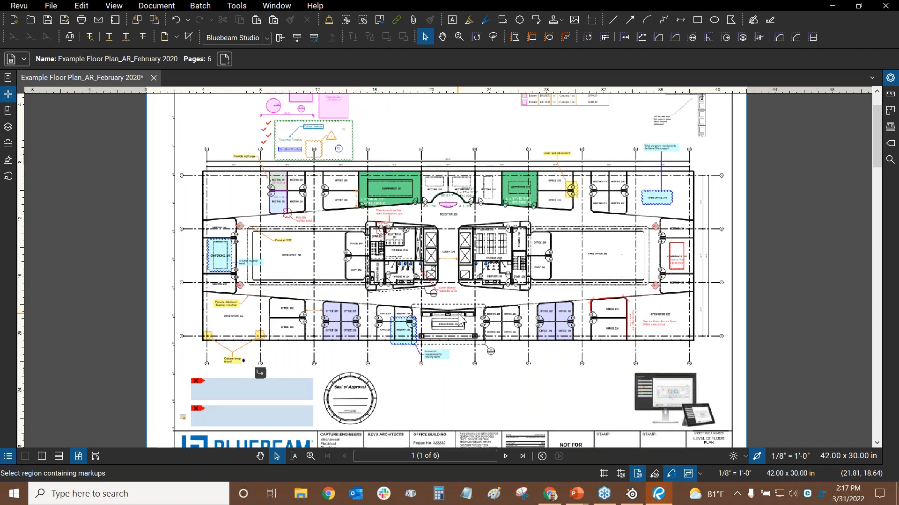
pyautogui.scroll(1, 357, 156)
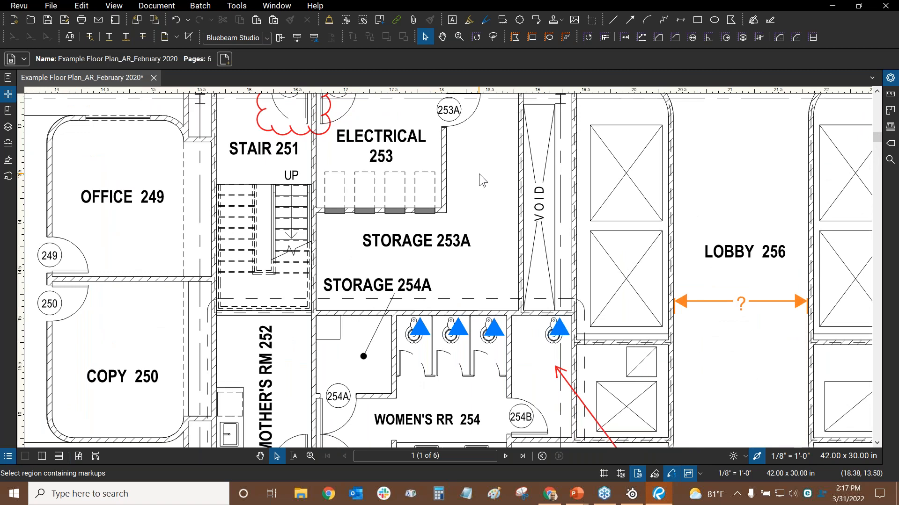
pyautogui.hotkey('ctrl', '9')
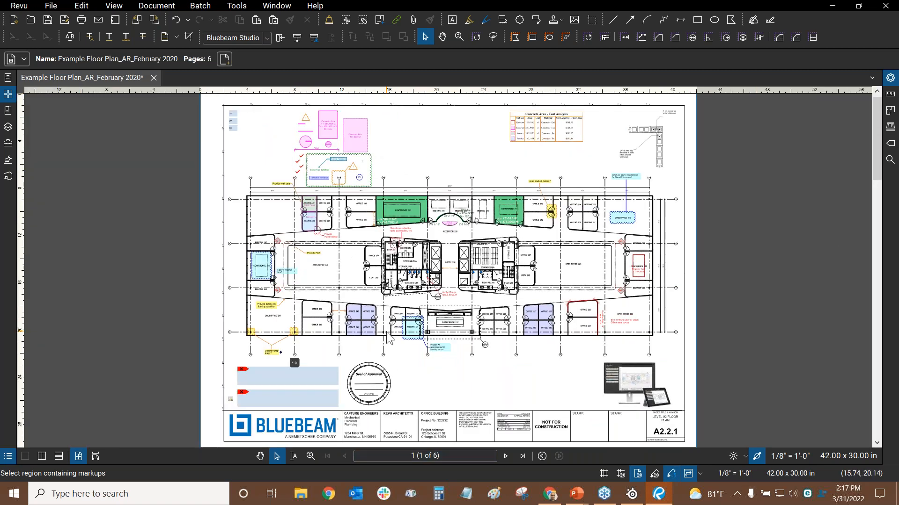
pyautogui.click(80, 457)
pyautogui.scroll(5, 458, 269)
pyautogui.scroll(-2, 427, 257)
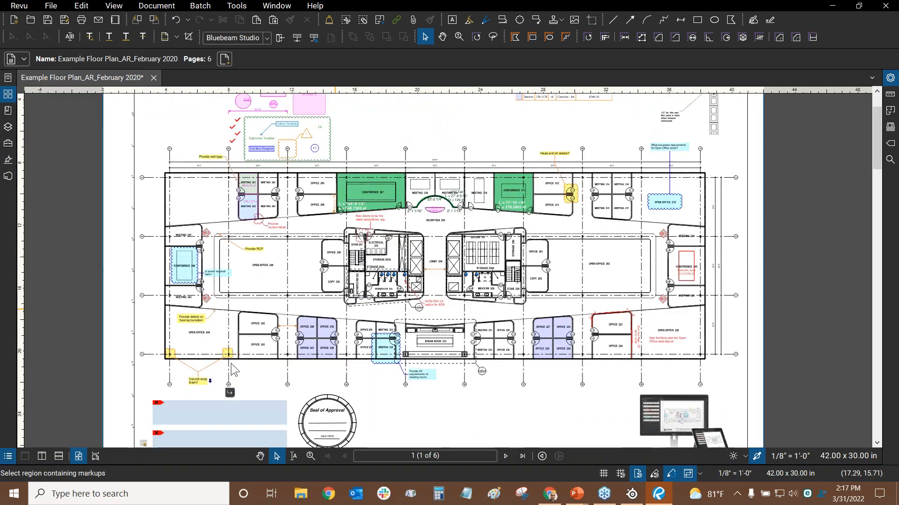
pyautogui.click(100, 455)
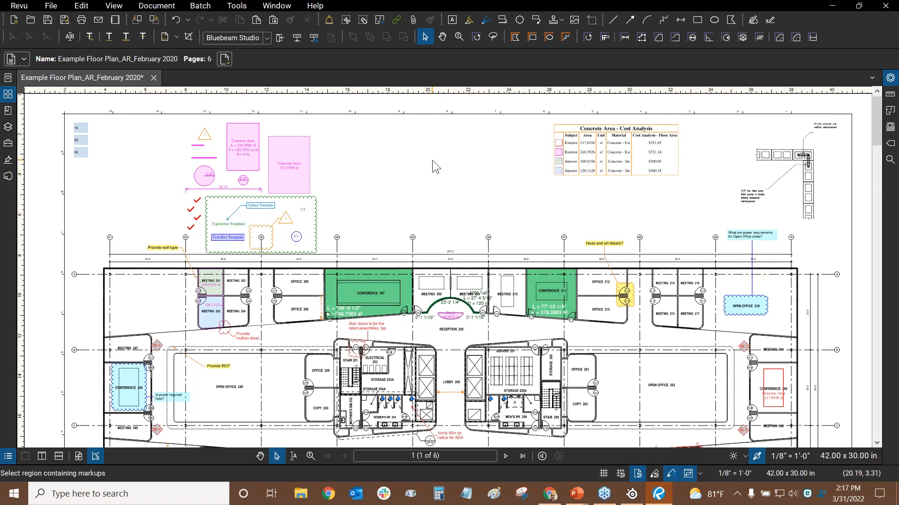
# Scroll down through the stacked pages, then switch to the One Full Page layout
pyautogui.scroll(-6, 432, 161)
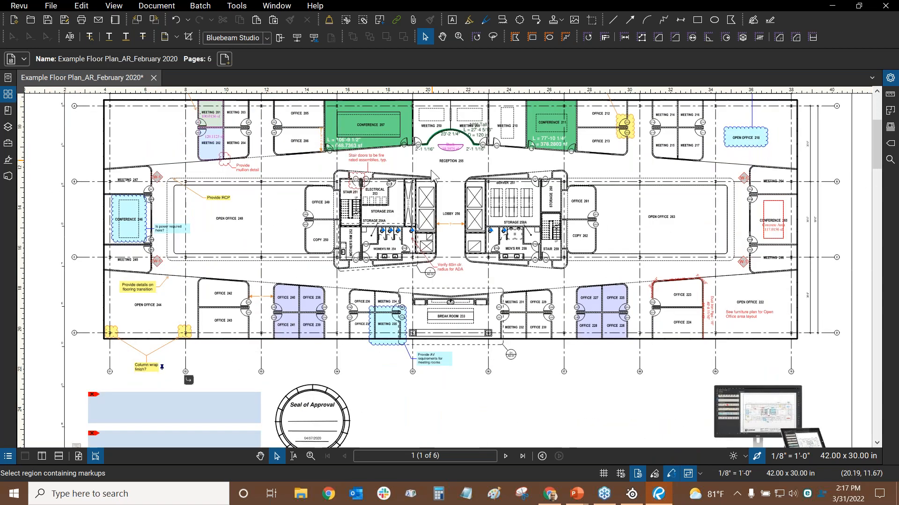
pyautogui.scroll(6, 452, 230)
pyautogui.scroll(-10, 452, 230)
pyautogui.scroll(8, 451, 228)
pyautogui.scroll(-19, 434, 211)
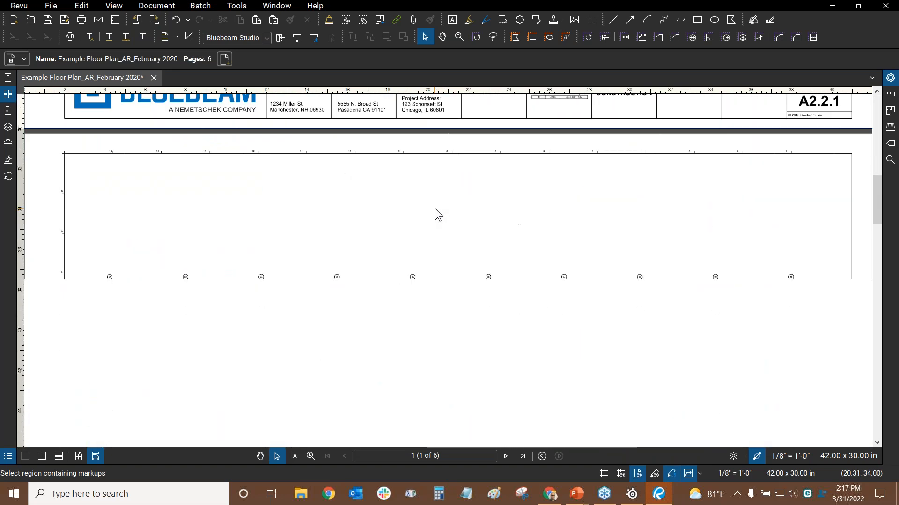
pyautogui.scroll(-19, 434, 204)
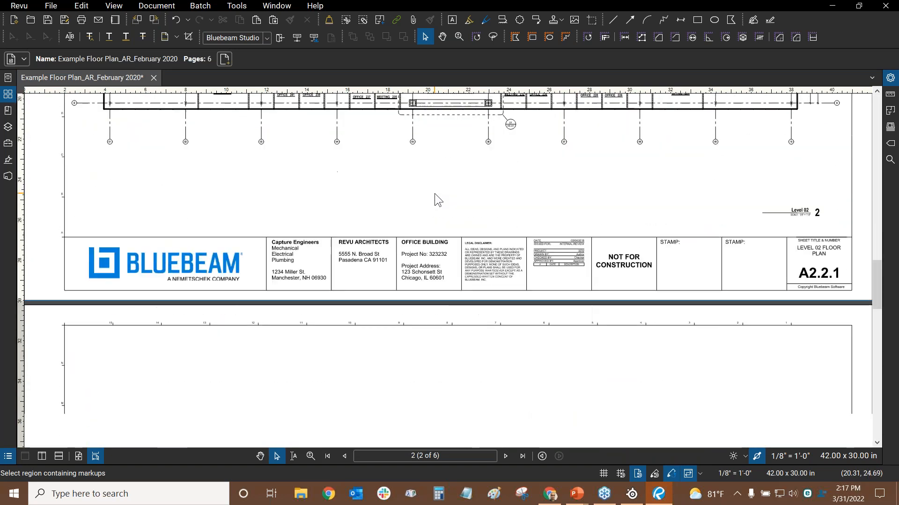
pyautogui.scroll(-20, 435, 194)
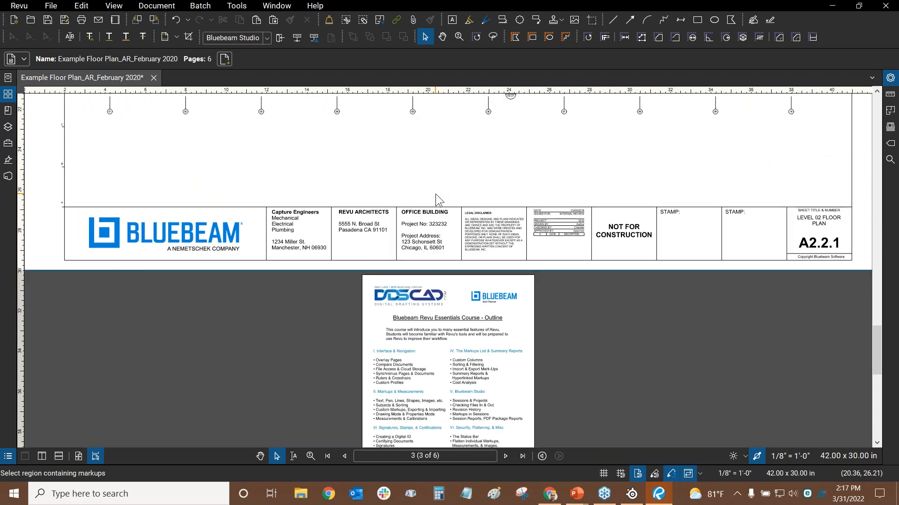
pyautogui.scroll(-5, 435, 194)
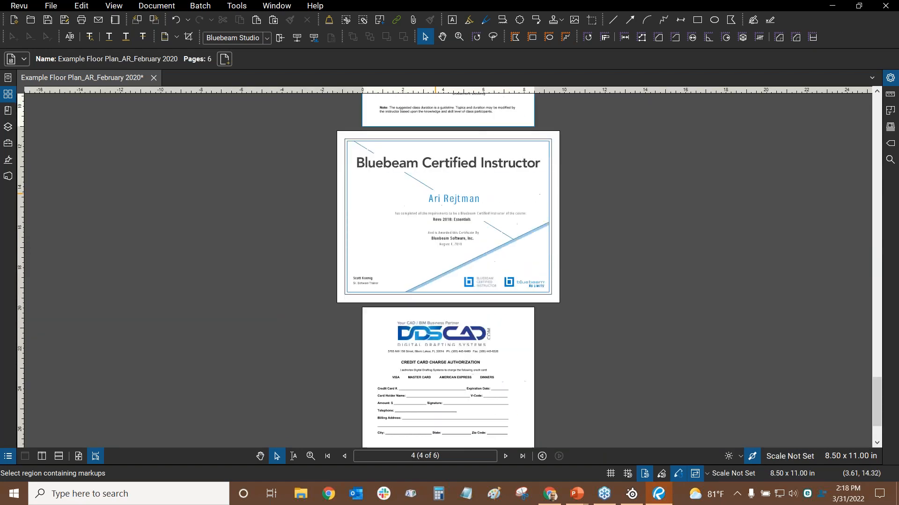
pyautogui.click(78, 456)
# Flip through the pages with the wheel and Ctrl+Right/Left, ending back on page 1
pyautogui.scroll(-6, 444, 271)
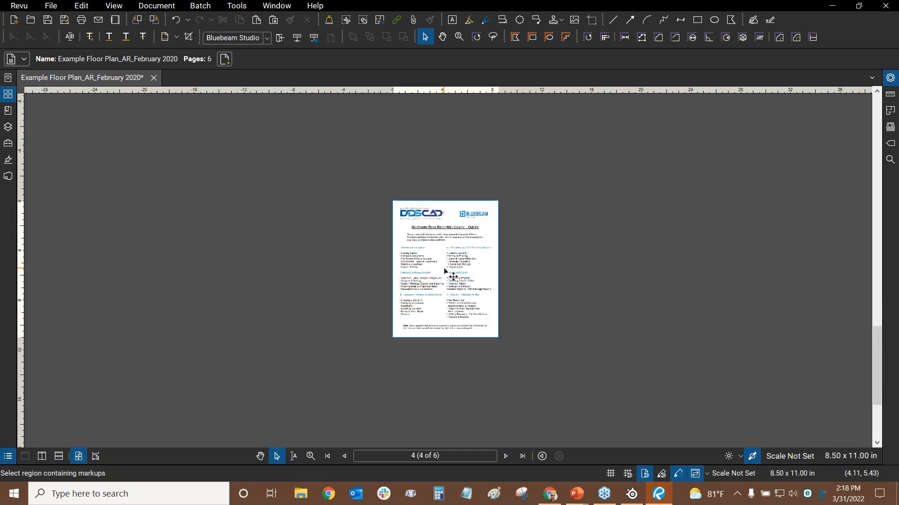
pyautogui.scroll(3, 443, 271)
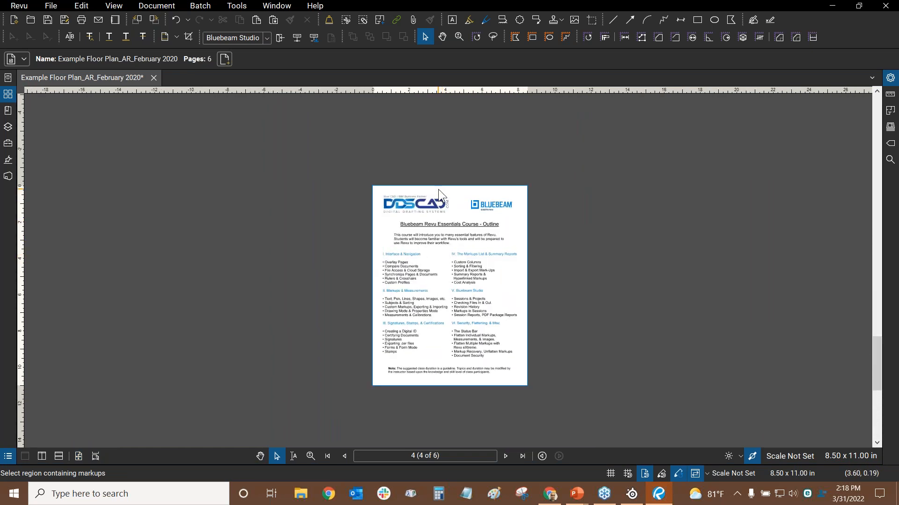
pyautogui.scroll(3, 438, 189)
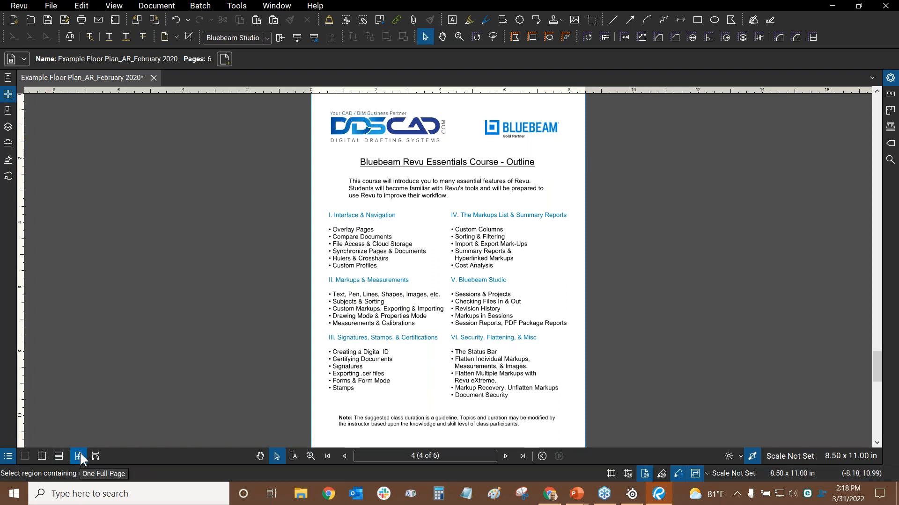
pyautogui.scroll(-2, 392, 232)
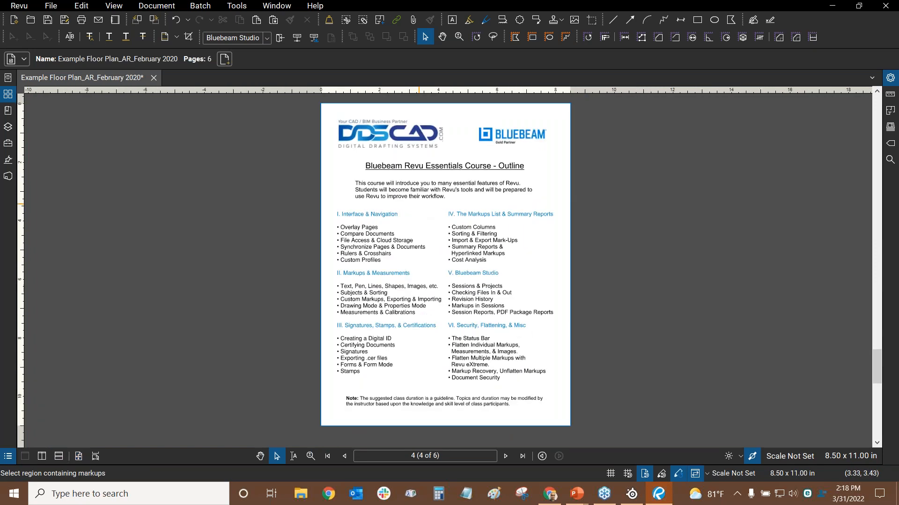
pyautogui.scroll(1, 420, 203)
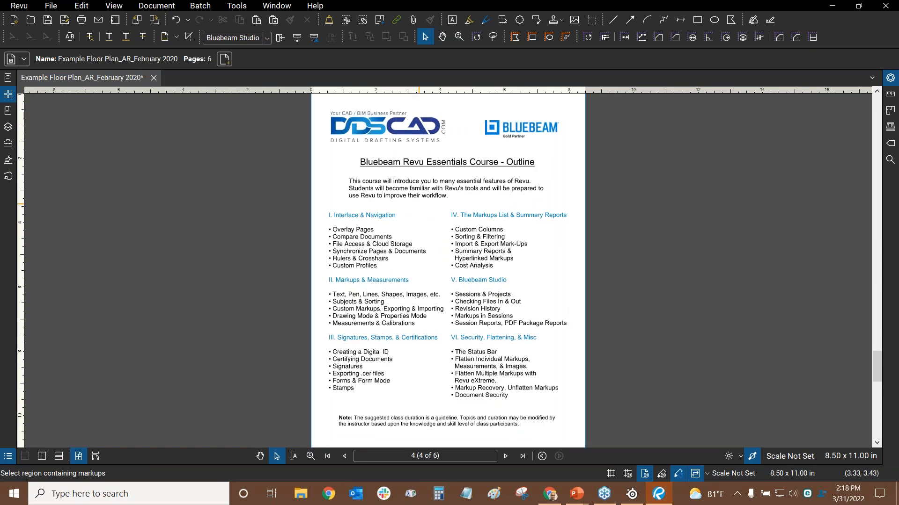
pyautogui.scroll(2, 420, 203)
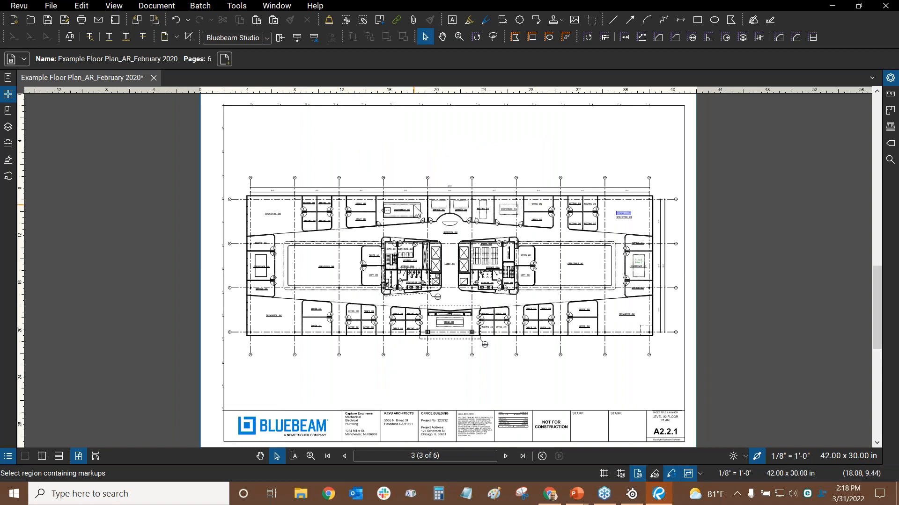
pyautogui.scroll(2, 414, 206)
pyautogui.scroll(2, 415, 209)
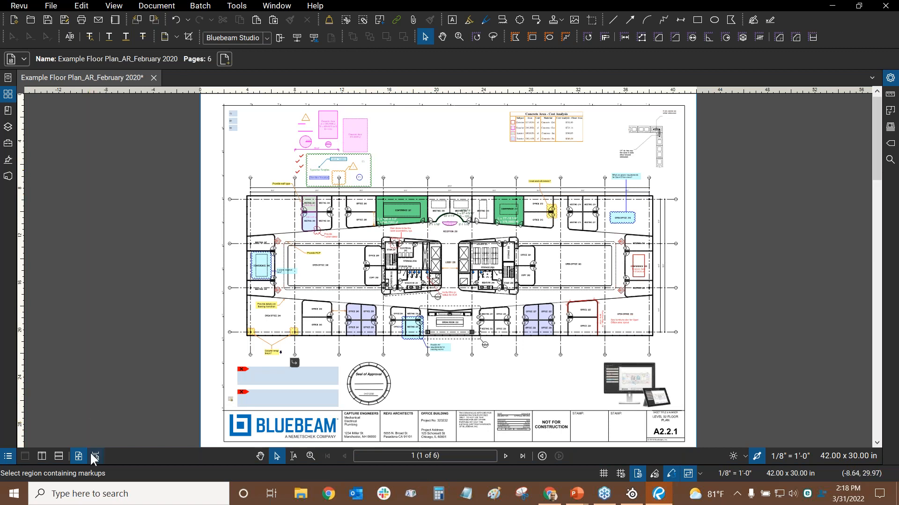
pyautogui.scroll(-4, 453, 134)
pyautogui.scroll(-6, 453, 133)
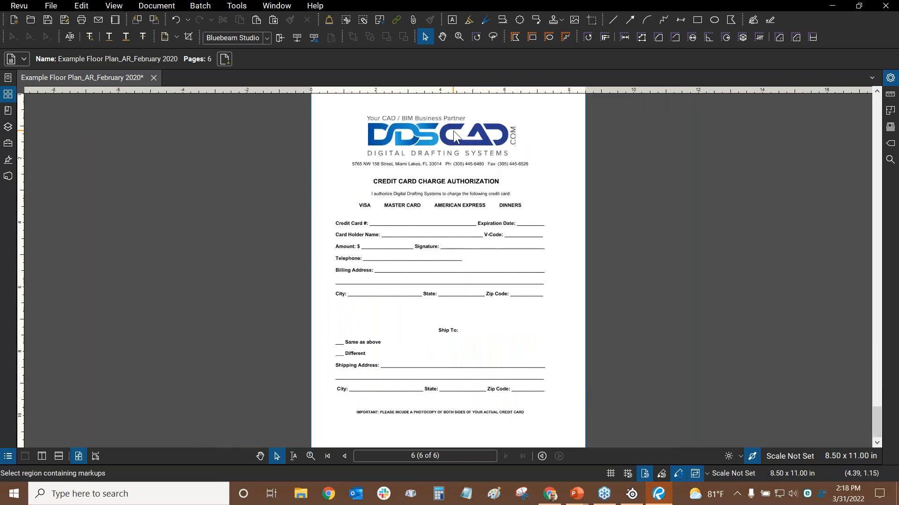
pyautogui.scroll(6, 453, 136)
pyautogui.scroll(2, 453, 130)
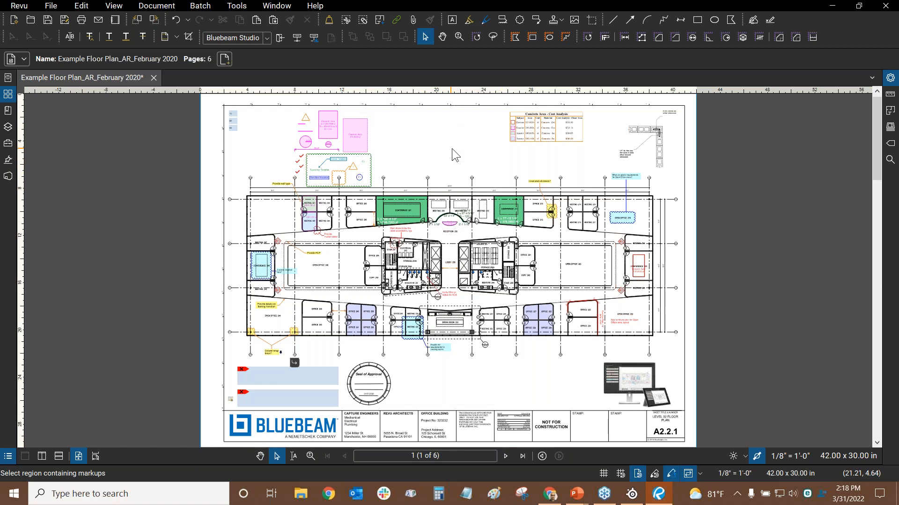
pyautogui.hotkey('ctrl', 'Right')
pyautogui.hotkey('ctrl', 'Left')
# Switch back to Scrolling Pages and pan through pages 1 to 3
pyautogui.click(95, 456)
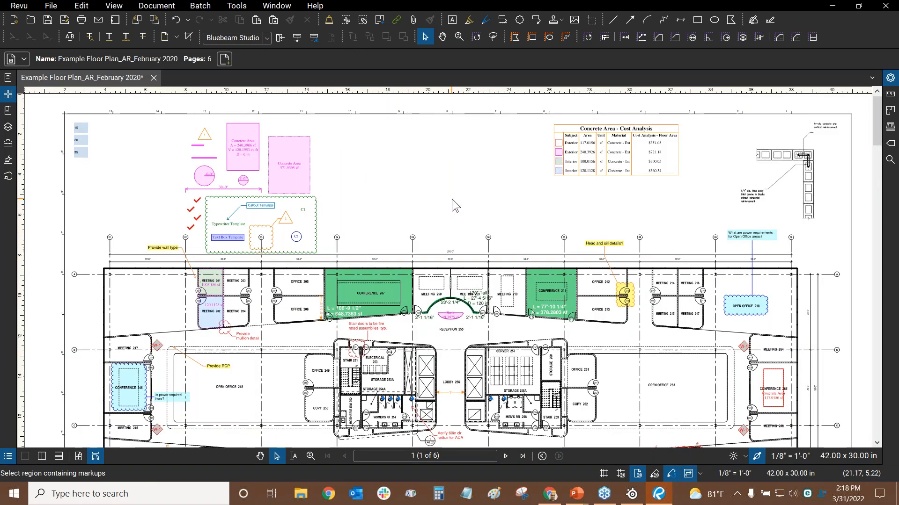
pyautogui.scroll(-5, 453, 195)
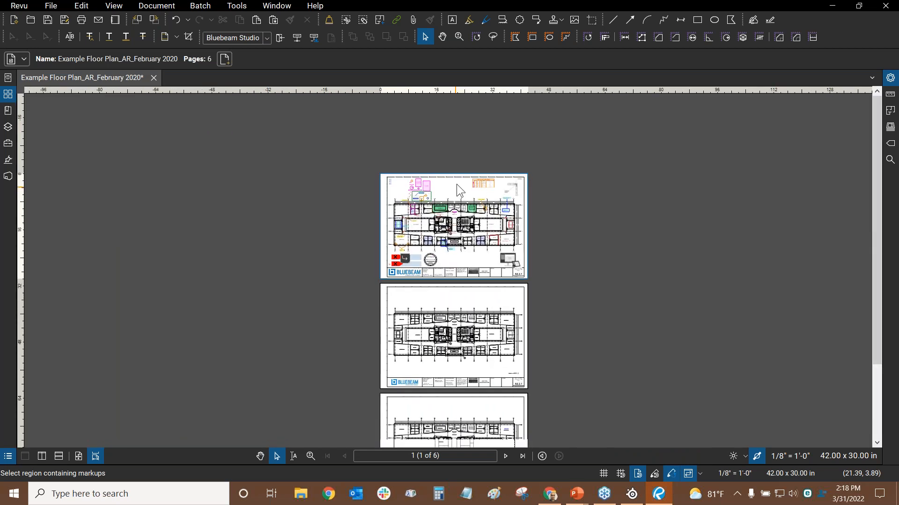
pyautogui.moveTo(460, 293)
pyautogui.mouseDown()
pyautogui.moveTo(463, 261)
pyautogui.moveTo(453, 288)
pyautogui.mouseUp()
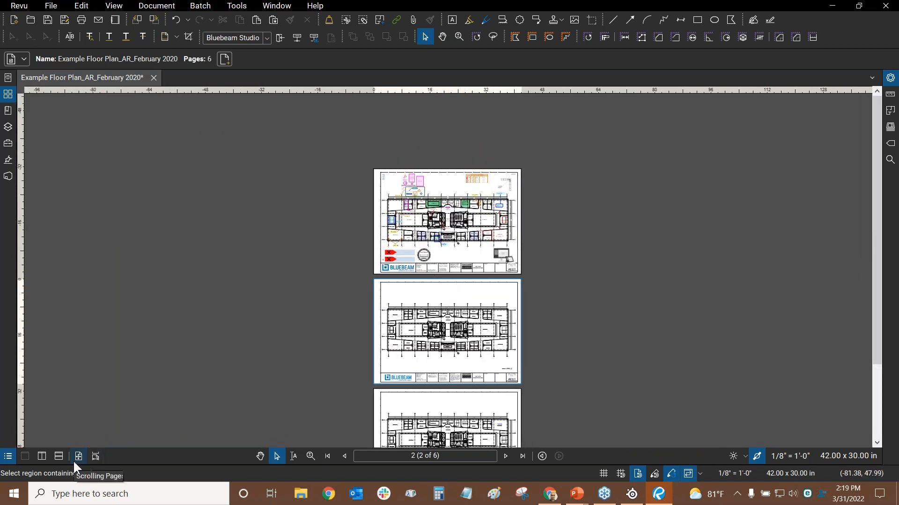
pyautogui.scroll(3, 449, 220)
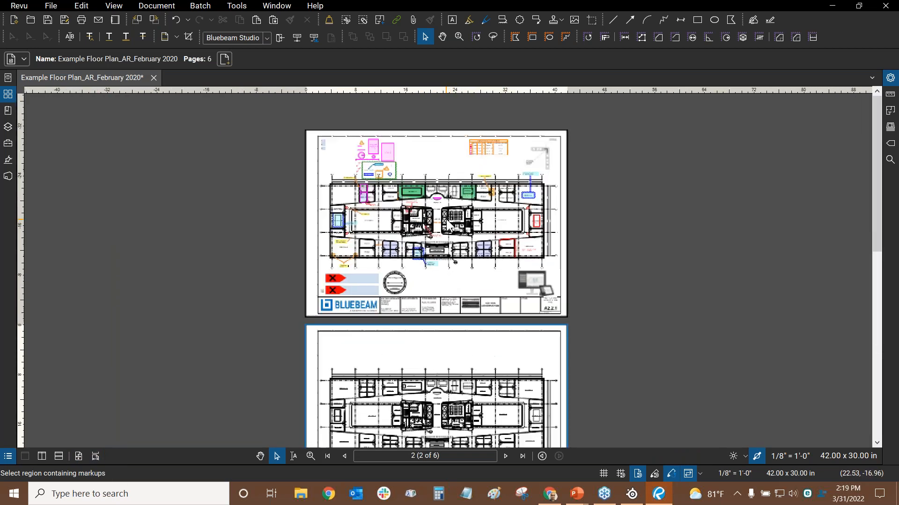
pyautogui.scroll(1, 445, 215)
pyautogui.scroll(-10, 445, 215)
pyautogui.moveTo(435, 292); pyautogui.dragTo(424, 123)
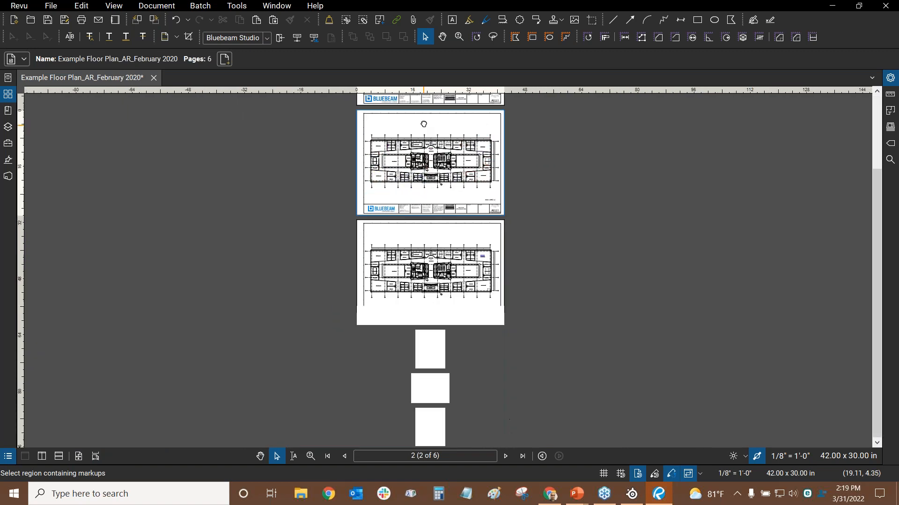
pyautogui.moveTo(433, 291); pyautogui.dragTo(443, 148)
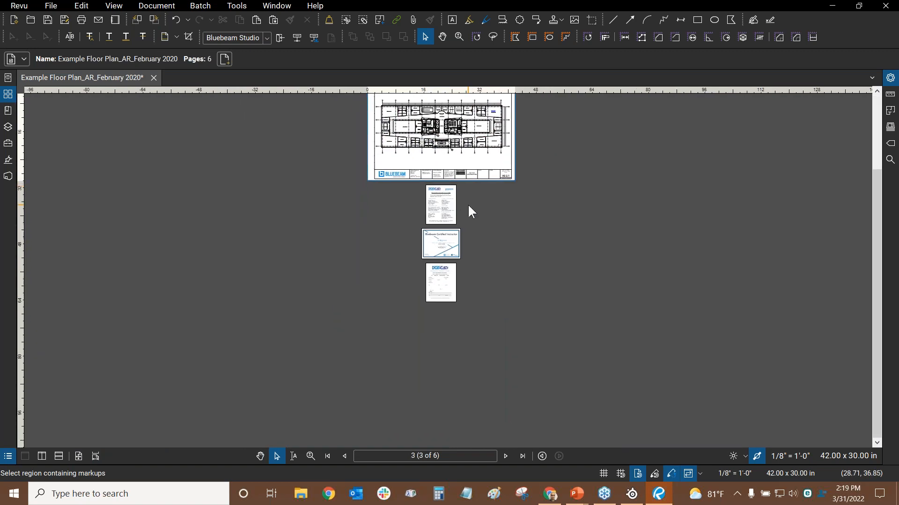
pyautogui.scroll(2, 460, 205)
pyautogui.scroll(2, 459, 275)
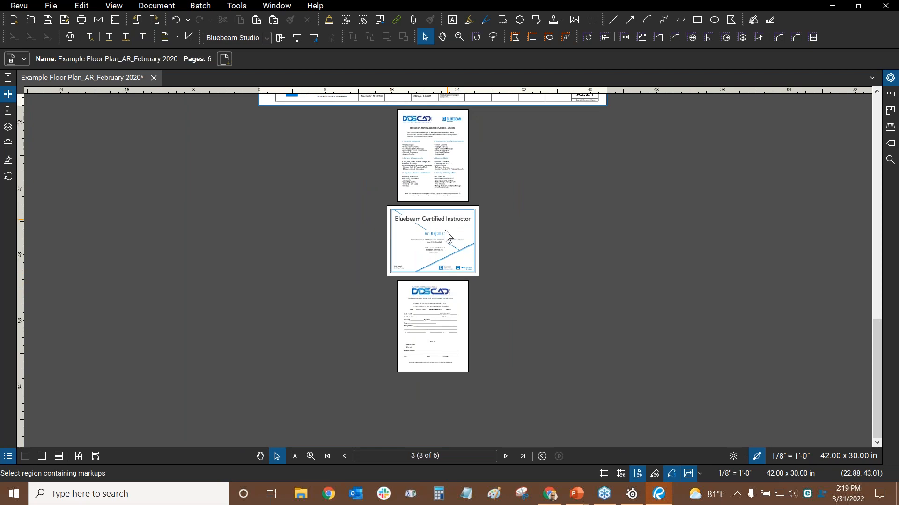
pyautogui.scroll(-3, 444, 231)
pyautogui.scroll(-1, 443, 232)
pyautogui.moveTo(450, 147); pyautogui.dragTo(443, 345)
pyautogui.moveTo(434, 219); pyautogui.dragTo(446, 70)
pyautogui.scroll(3, 469, 328)
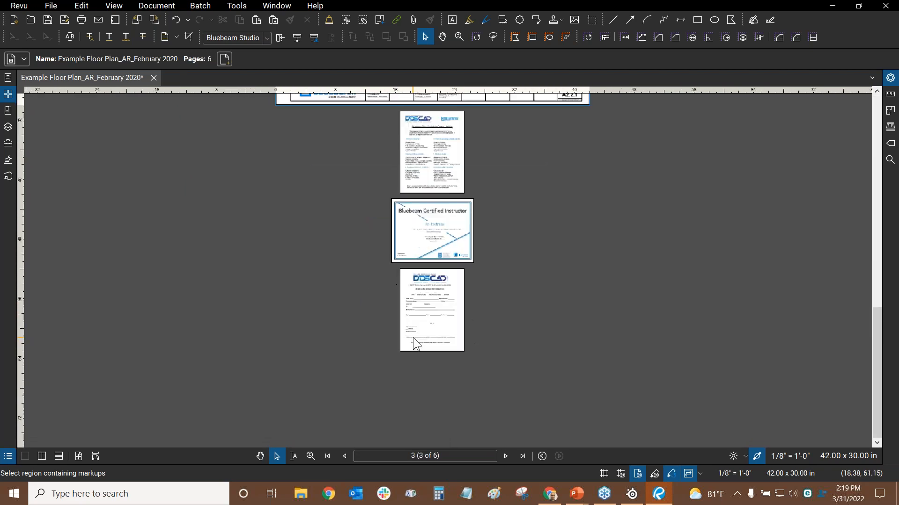
pyautogui.scroll(3, 427, 215)
# Pan down to pages 5 and 6, then return to page 2's Level 02 floor plan
pyautogui.moveTo(414, 215); pyautogui.dragTo(420, 125)
pyautogui.scroll(1, 416, 240)
pyautogui.scroll(2, 445, 273)
pyautogui.moveTo(426, 189); pyautogui.dragTo(426, 235)
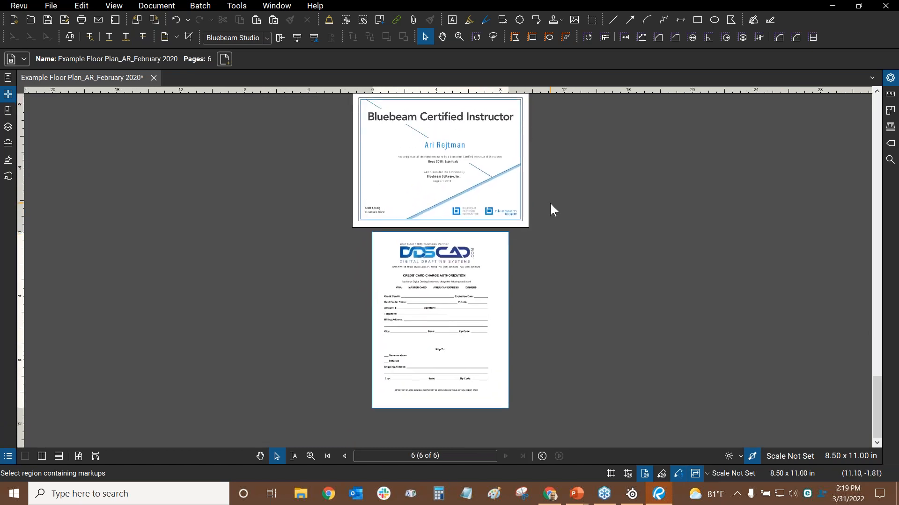
pyautogui.scroll(5, 578, 243)
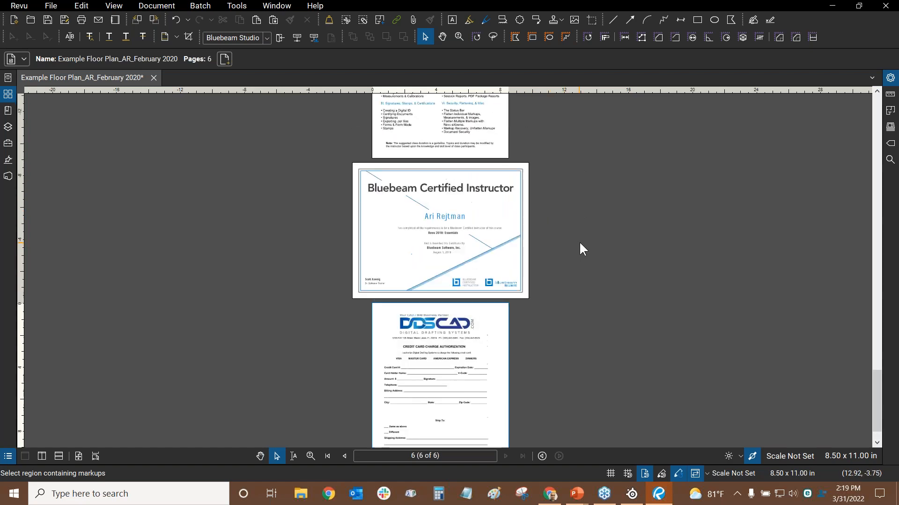
pyautogui.scroll(10, 575, 247)
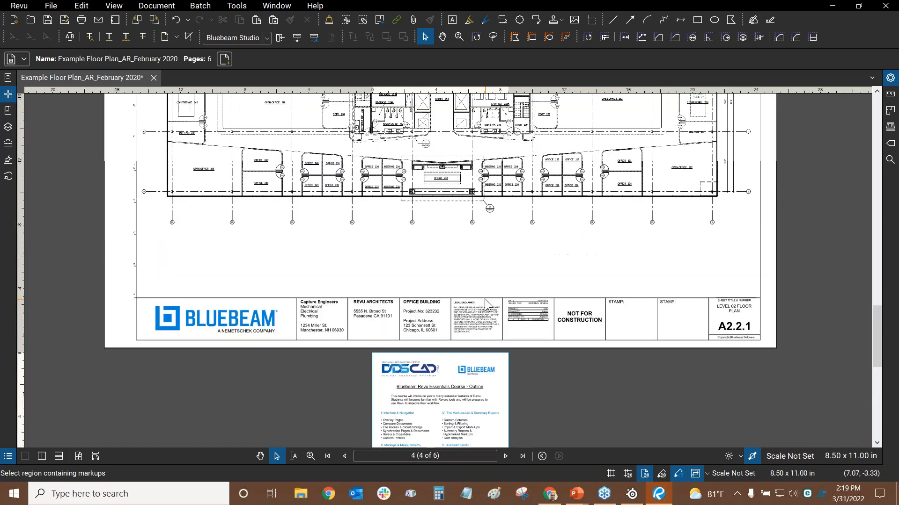
pyautogui.scroll(10, 405, 249)
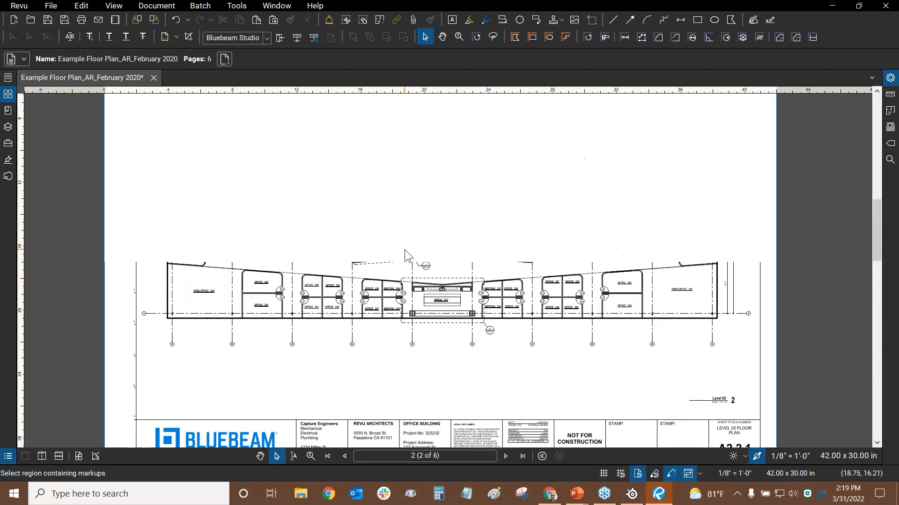
pyautogui.scroll(-2, 378, 260)
pyautogui.scroll(2, 379, 260)
pyautogui.scroll(-10, 379, 260)
pyautogui.scroll(-5, 379, 261)
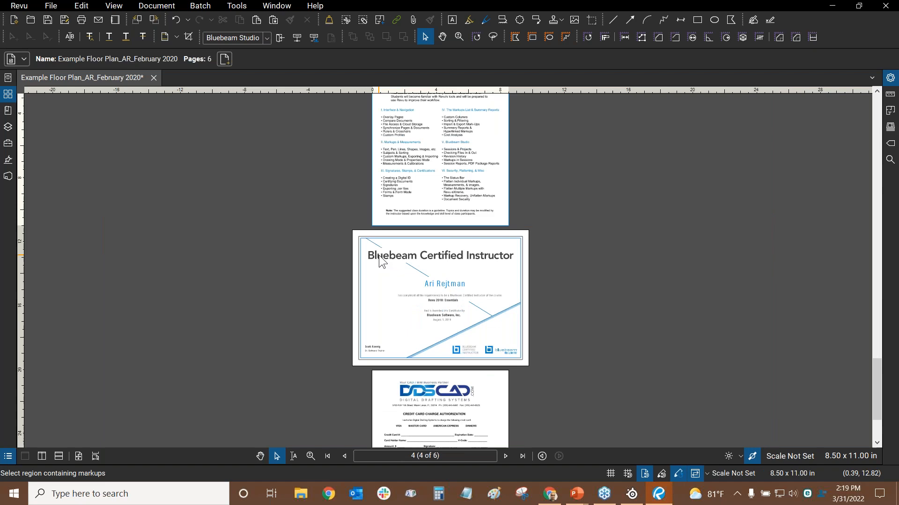
pyautogui.scroll(-3, 462, 180)
pyautogui.scroll(3, 461, 181)
pyautogui.scroll(-7, 458, 175)
pyautogui.moveTo(459, 176); pyautogui.dragTo(482, 446)
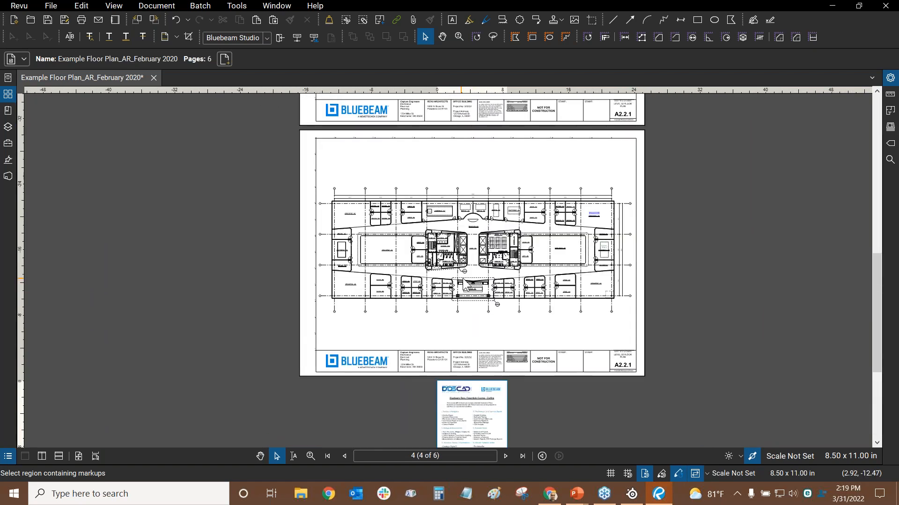
pyautogui.scroll(3, 467, 275)
pyautogui.scroll(4, 478, 244)
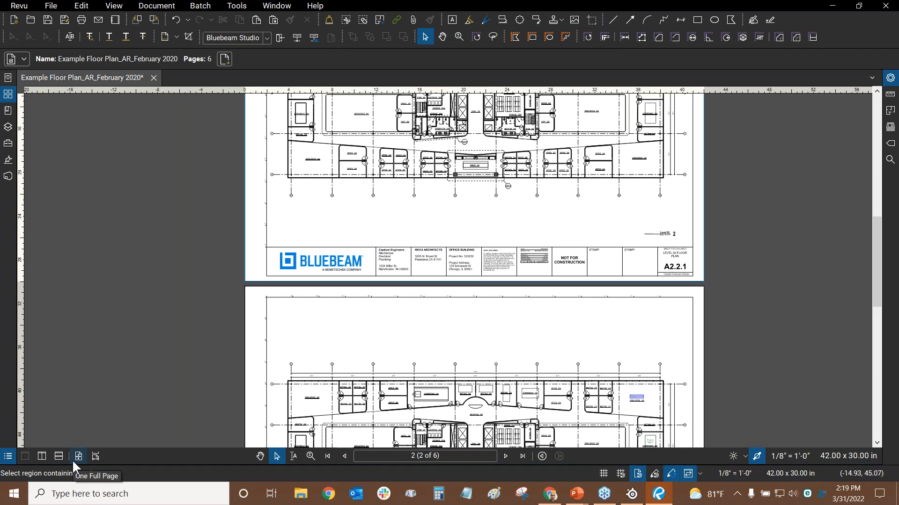
# Jump to the first page and fit sheet A2.2.1 whole as one full page
pyautogui.click(87, 457)
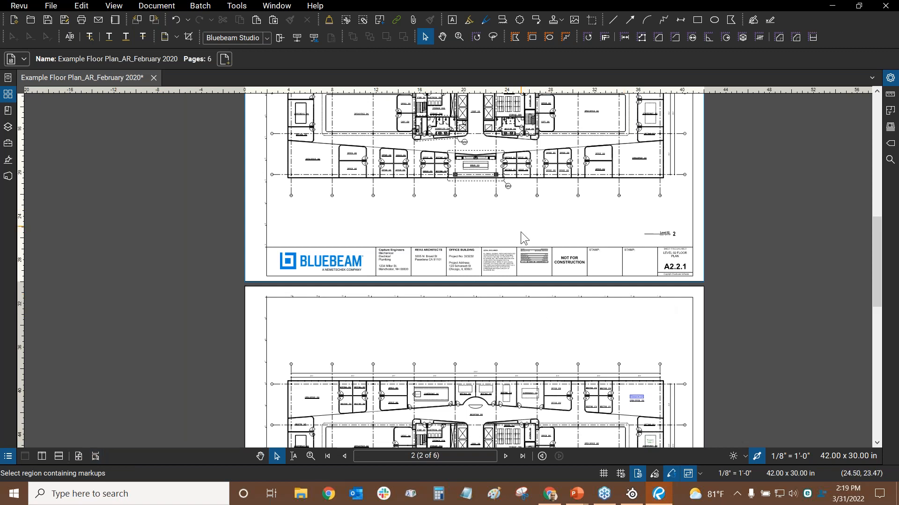
pyautogui.click(327, 455)
pyautogui.hotkey('ctrl', '0')
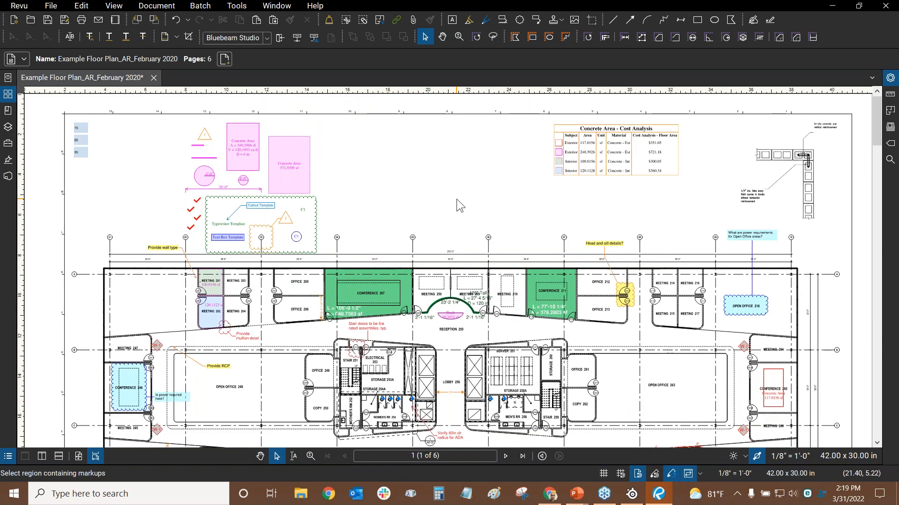
pyautogui.click(77, 456)
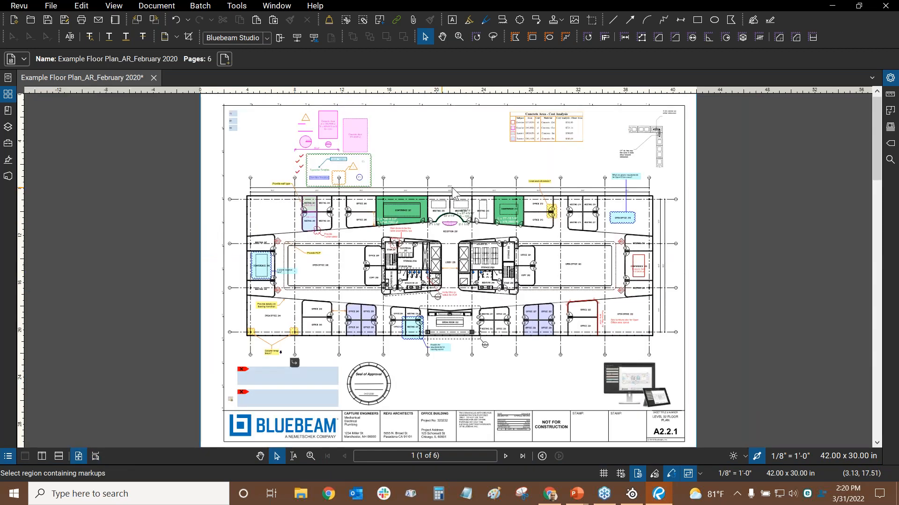
# Switch to the PowerPoint slide show's Webinar Overview slide listing the eleven Revu tips
pyautogui.hotkey('alt', 'Tab')
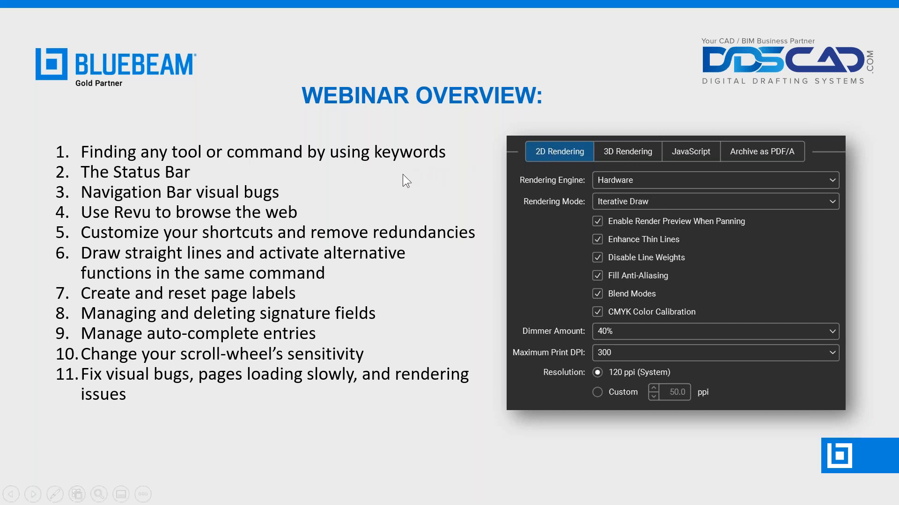
# Back in Revu, relabel page 1's thumbnail as 'Floor Plan' and page 2's as 'A2.2.1'
pyautogui.hotkey('alt', 'Tab')
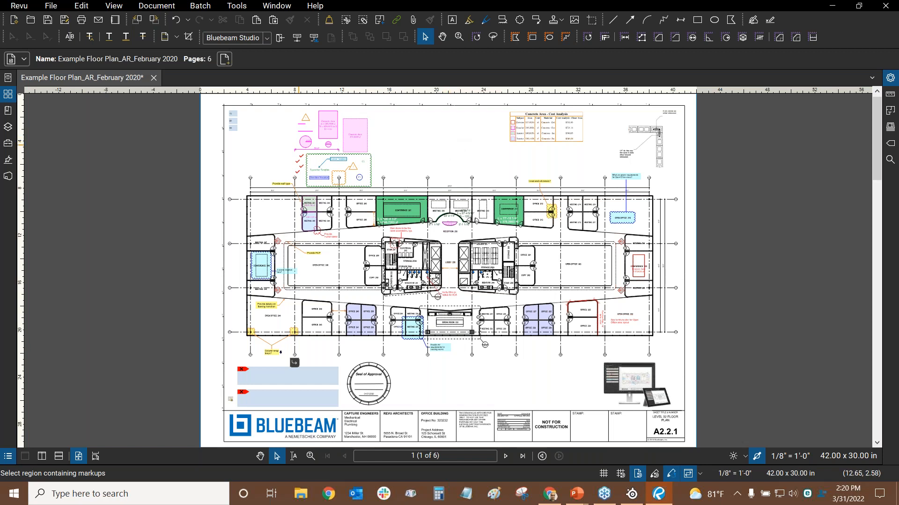
pyautogui.click(8, 99)
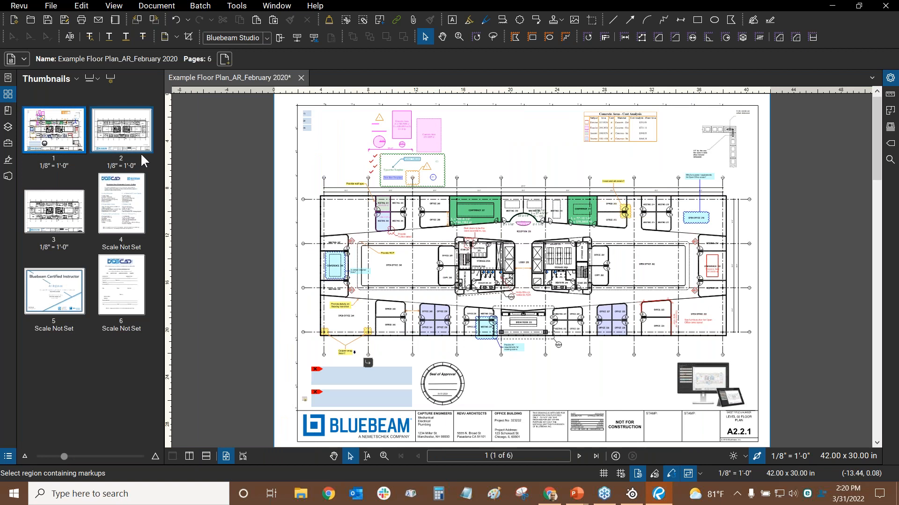
pyautogui.click(55, 163)
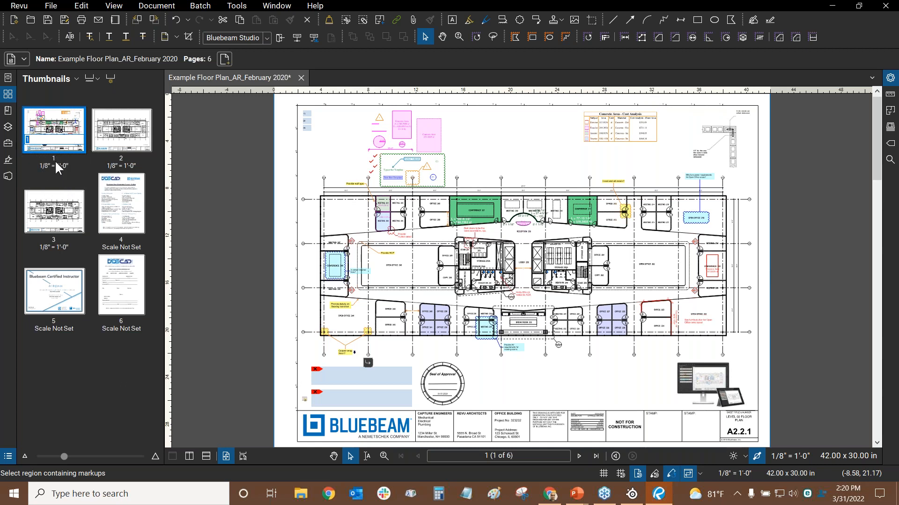
pyautogui.write('Fllo')
pyautogui.press('Return')
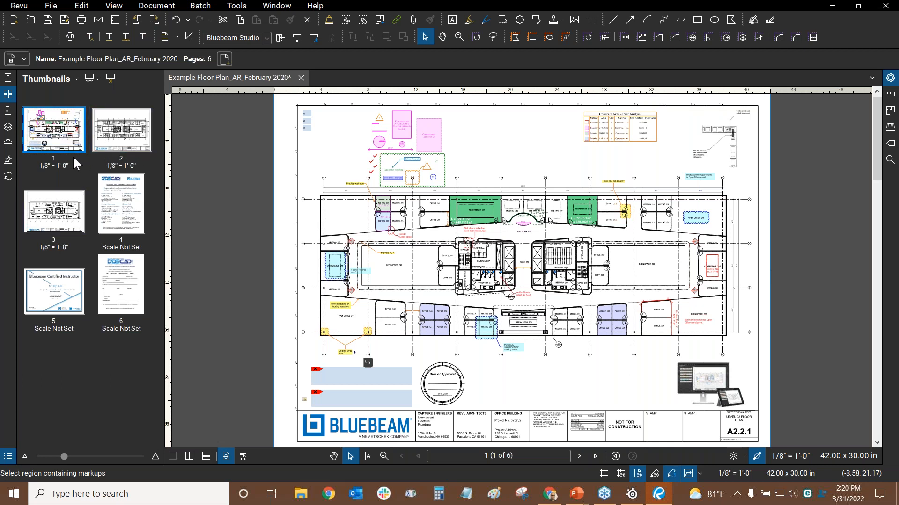
pyautogui.click(56, 162)
pyautogui.write('Floor Plan')
pyautogui.press('Return')
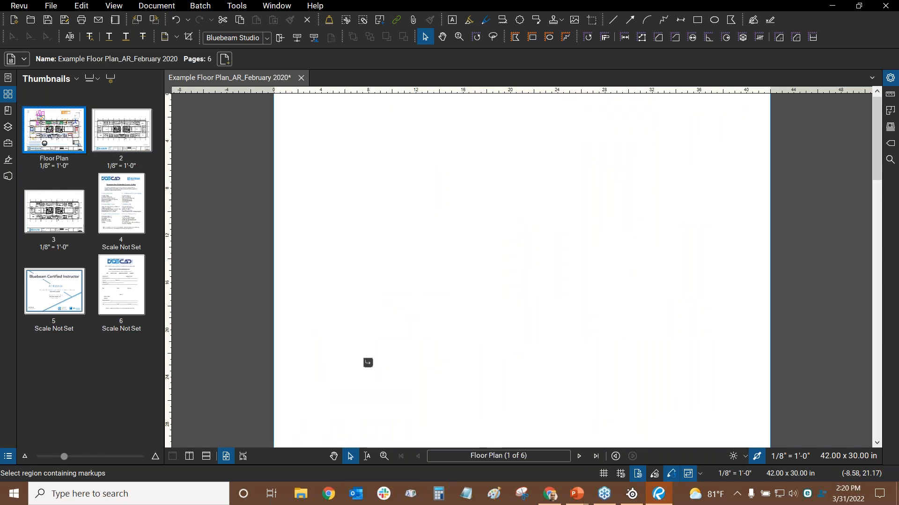
pyautogui.click(124, 159)
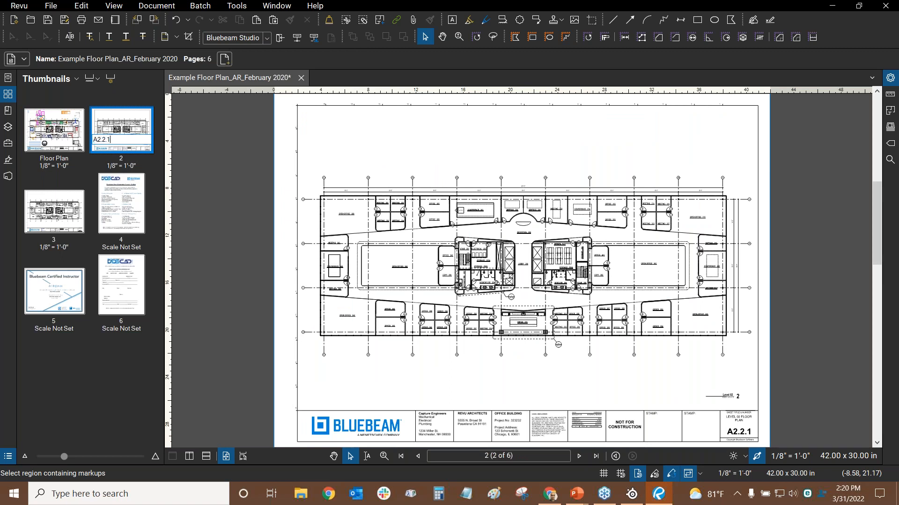
pyautogui.press('Return')
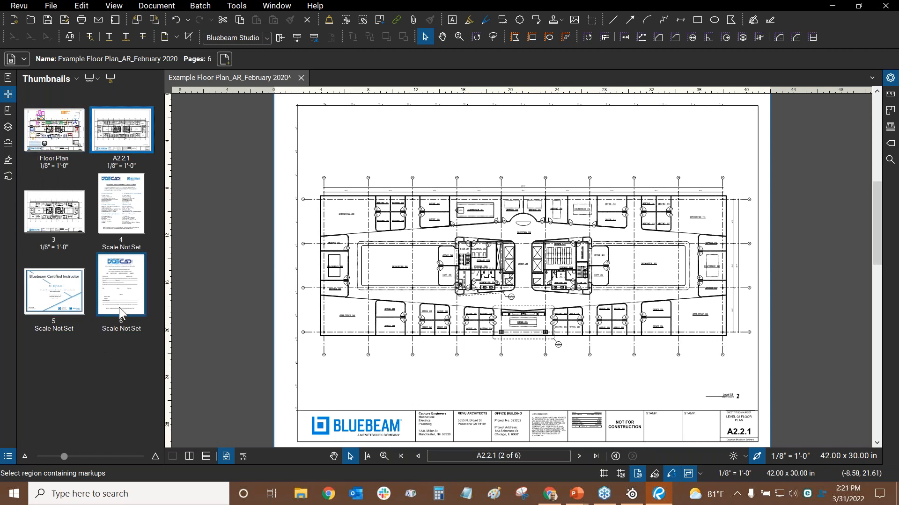
# Reset All Page Labels from the Thumbnails options menu and confirm with Yes
pyautogui.click(69, 80)
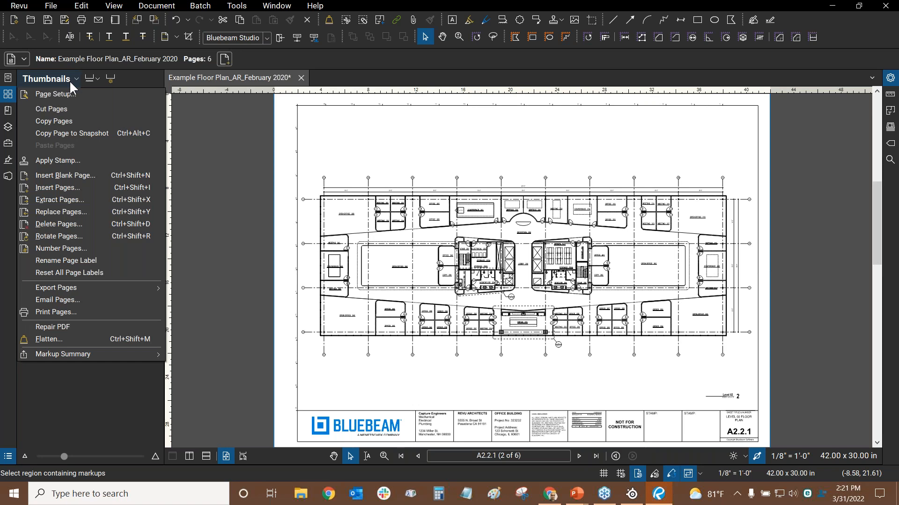
pyautogui.click(66, 273)
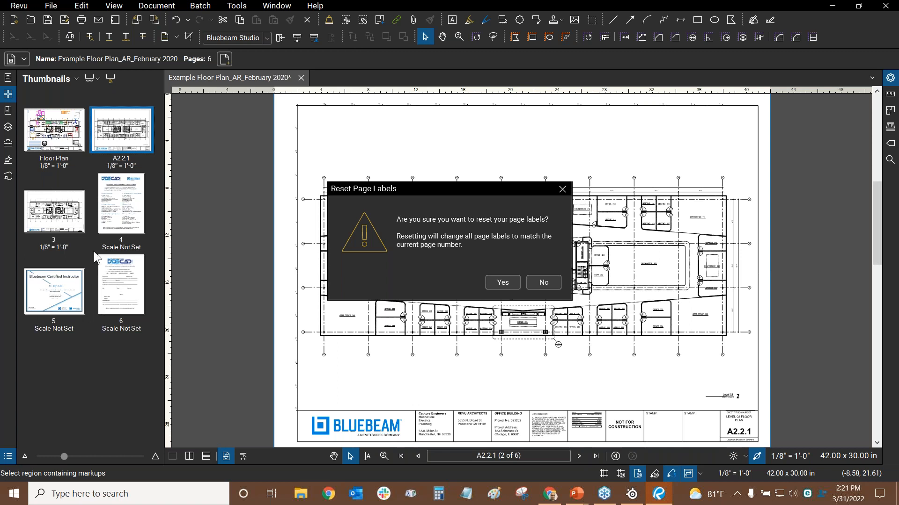
pyautogui.click(502, 282)
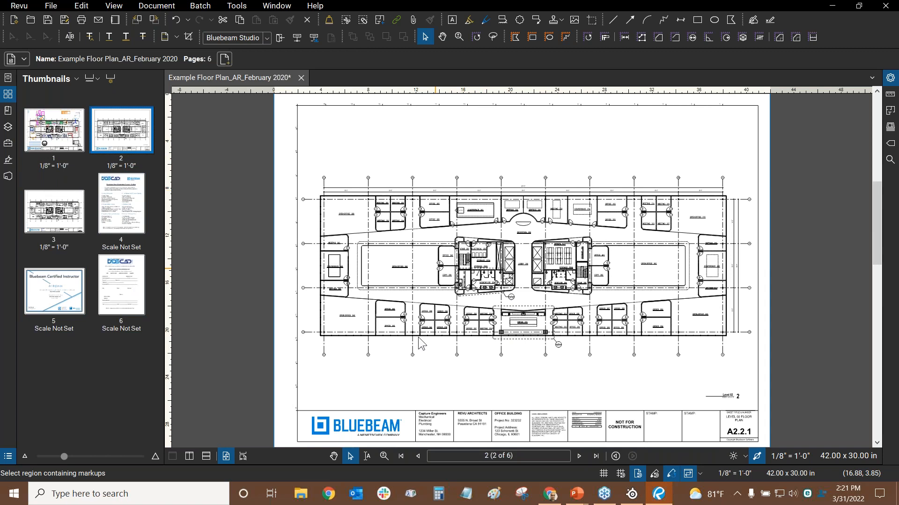
# Go to page 1, zoom in, then fit the whole page back in view
pyautogui.click(401, 457)
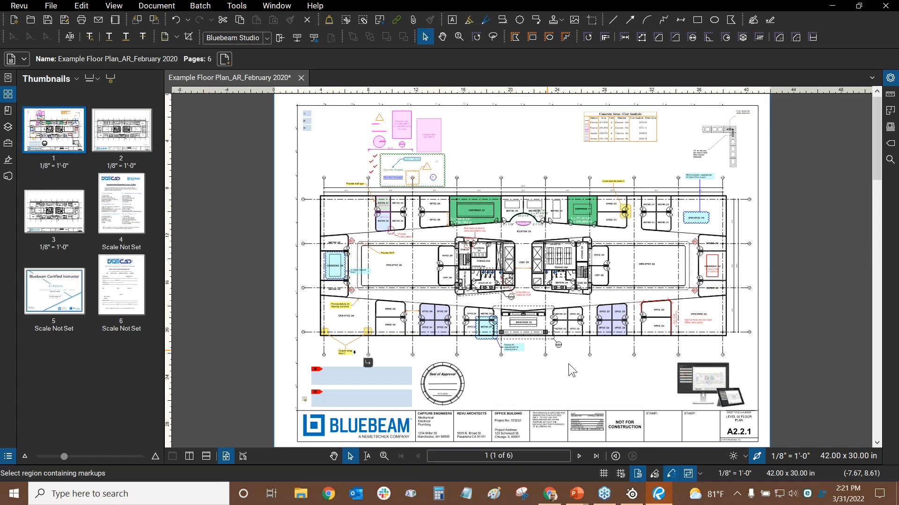
pyautogui.scroll(3, 571, 370)
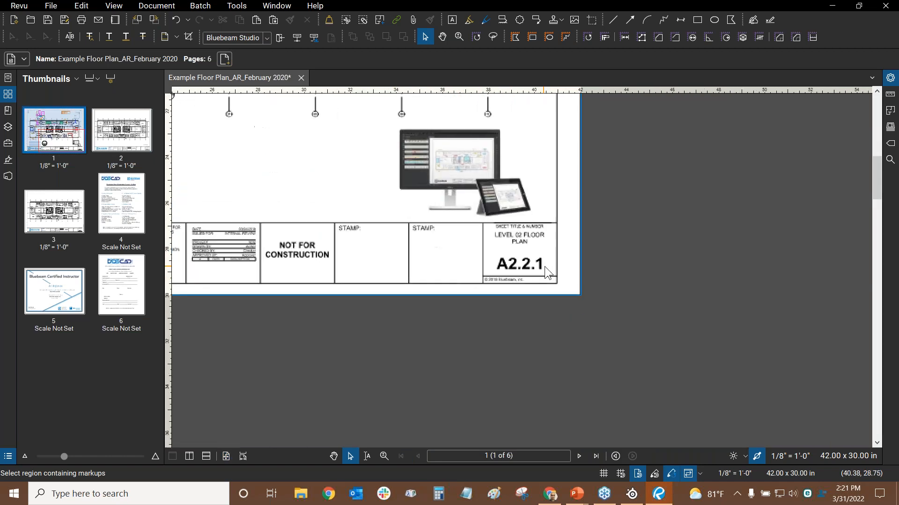
pyautogui.scroll(4, 544, 266)
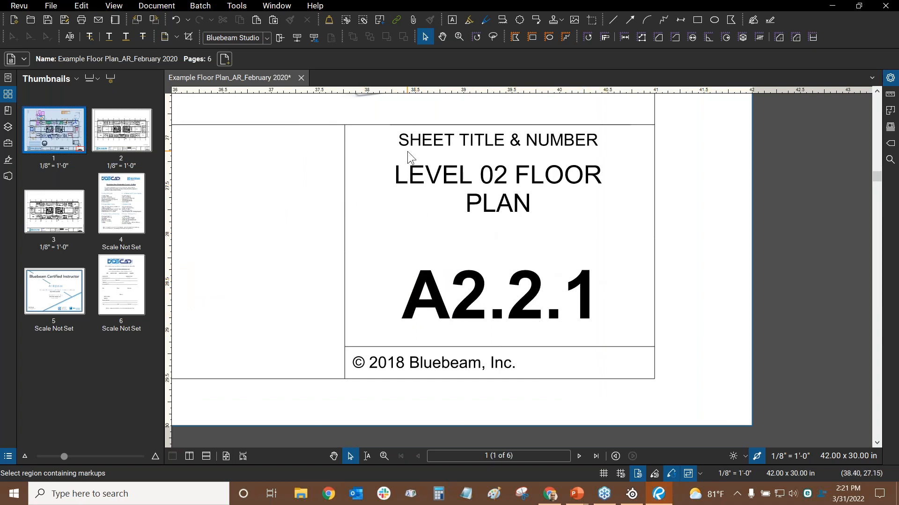
pyautogui.hotkey('ctrl', '0')
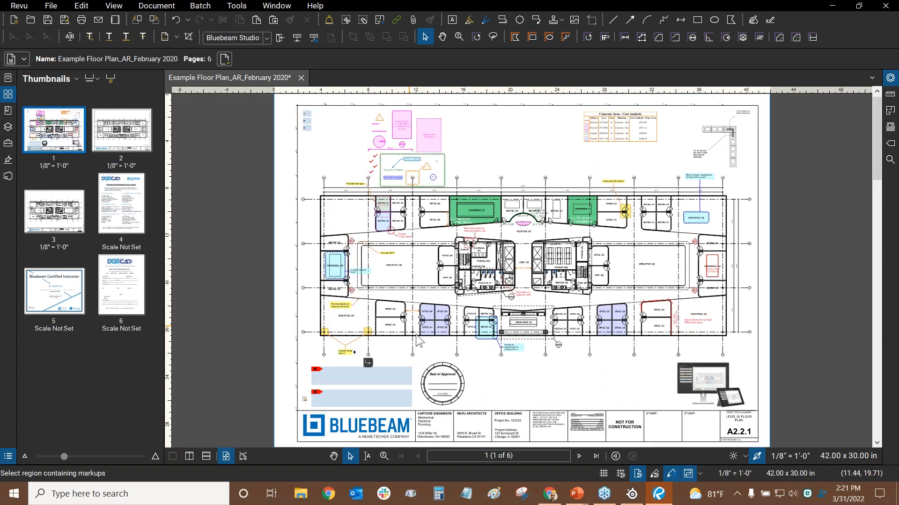
# Flip between pages 2 and 3, zoom to the title block, and settle on page 2 (A2.2.1)
pyautogui.click(579, 457)
pyautogui.click(579, 456)
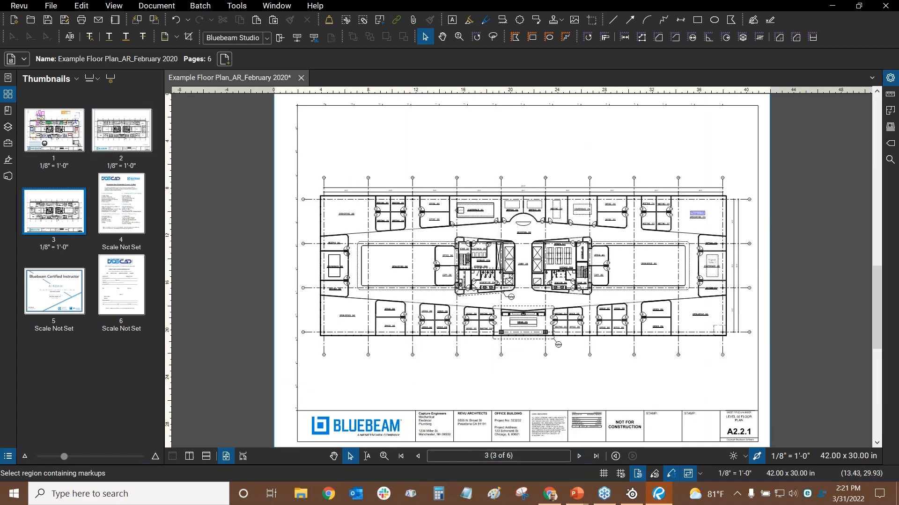
pyautogui.click(416, 456)
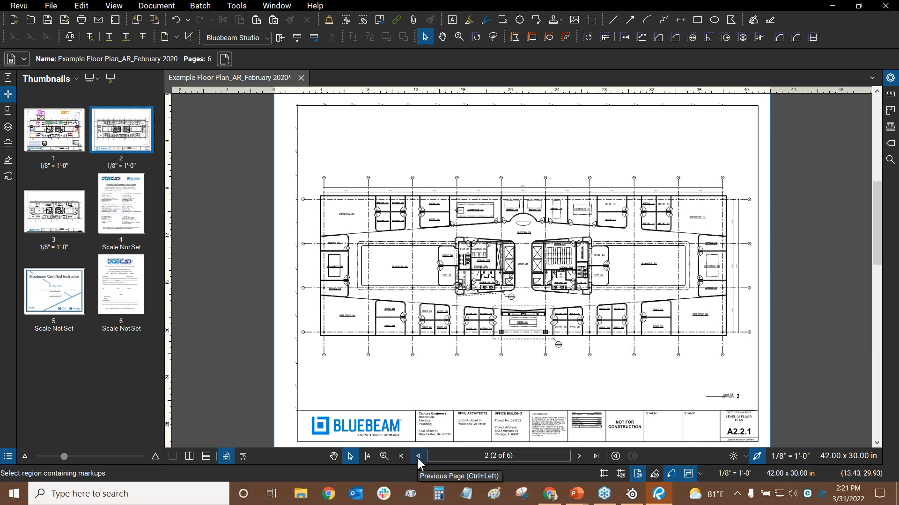
pyautogui.click(578, 457)
pyautogui.scroll(5, 741, 246)
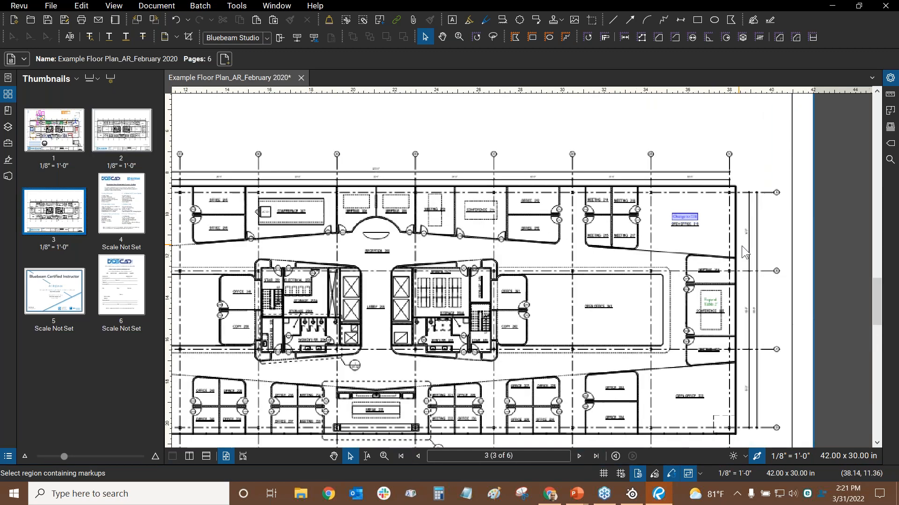
pyautogui.scroll(-6, 738, 302)
pyautogui.moveTo(652, 309); pyautogui.dragTo(439, 164)
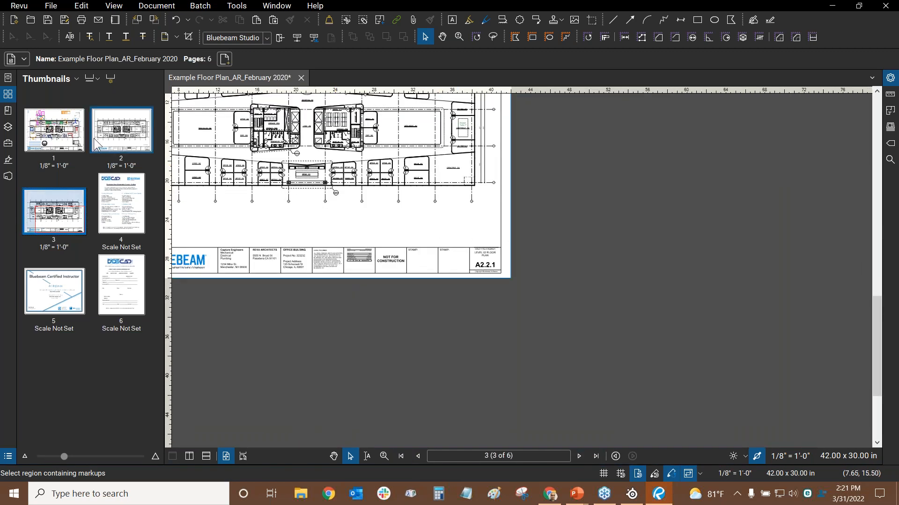
pyautogui.click(123, 141)
pyautogui.click(61, 213)
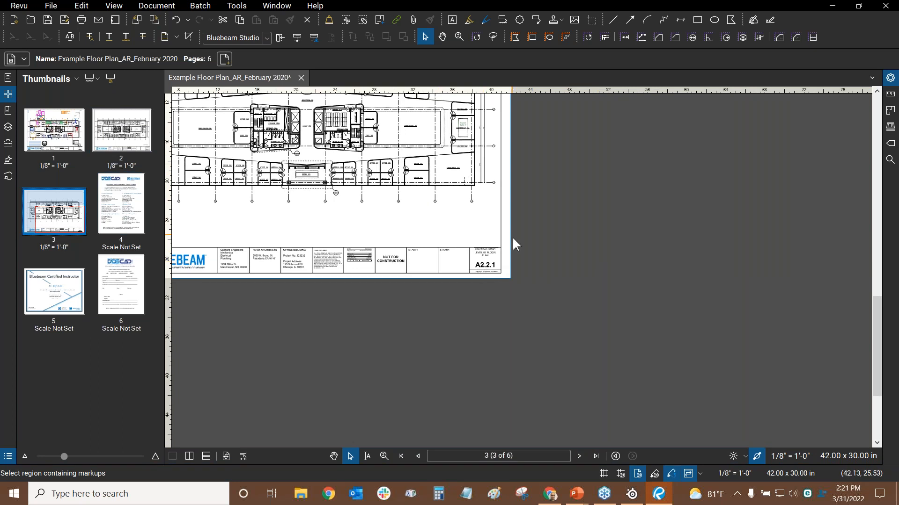
pyautogui.scroll(2, 495, 249)
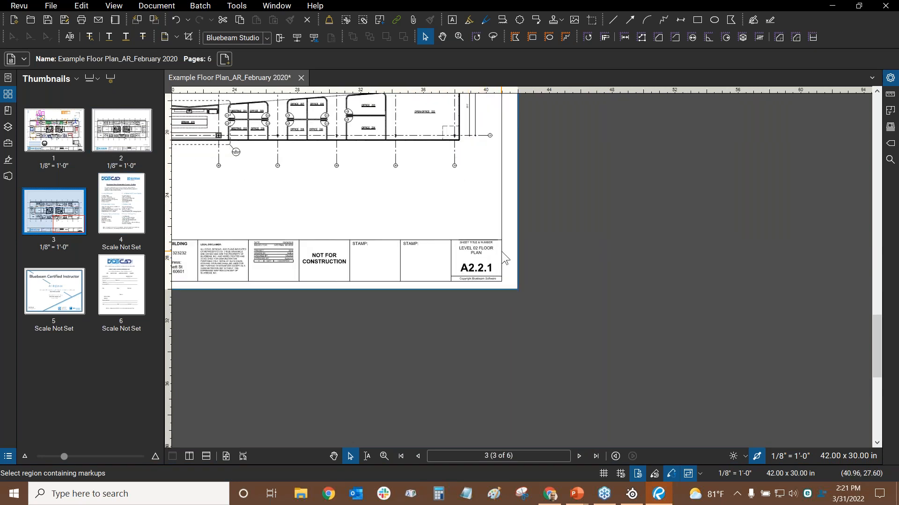
pyautogui.scroll(4, 502, 252)
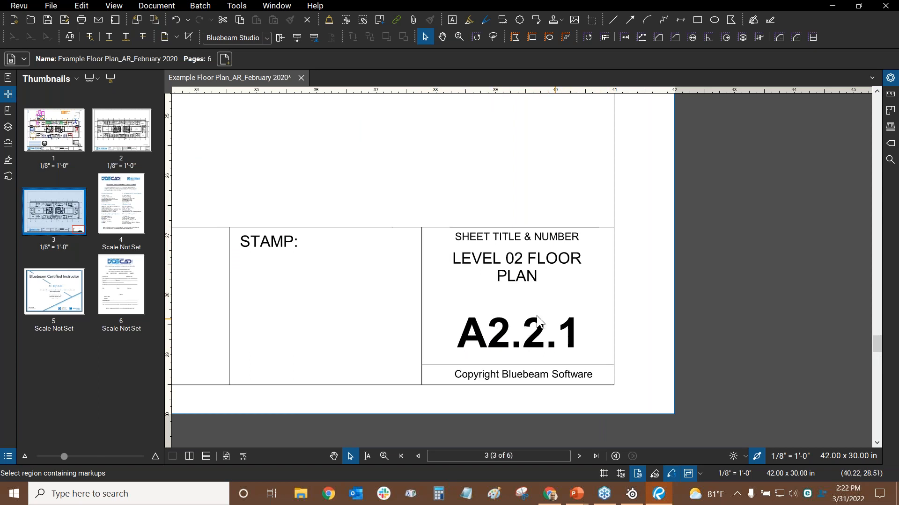
pyautogui.click(108, 128)
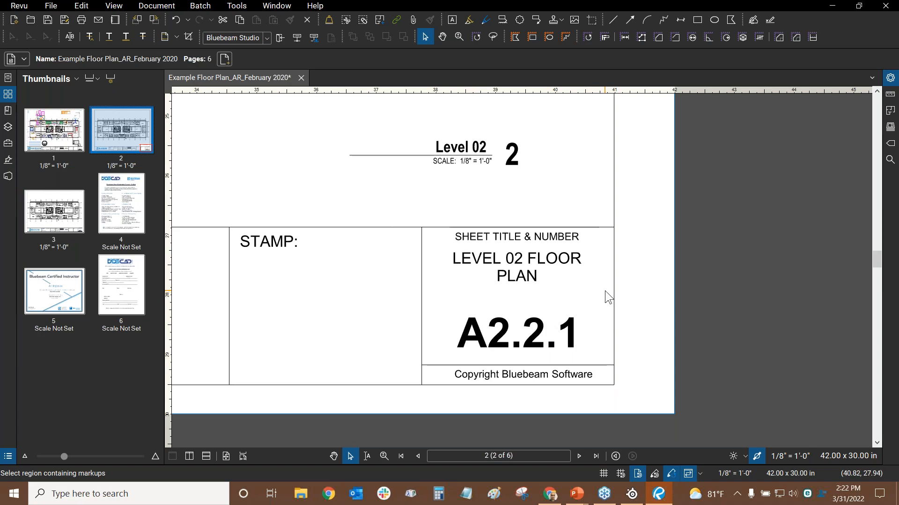
pyautogui.hotkey('alt', 'Tab')
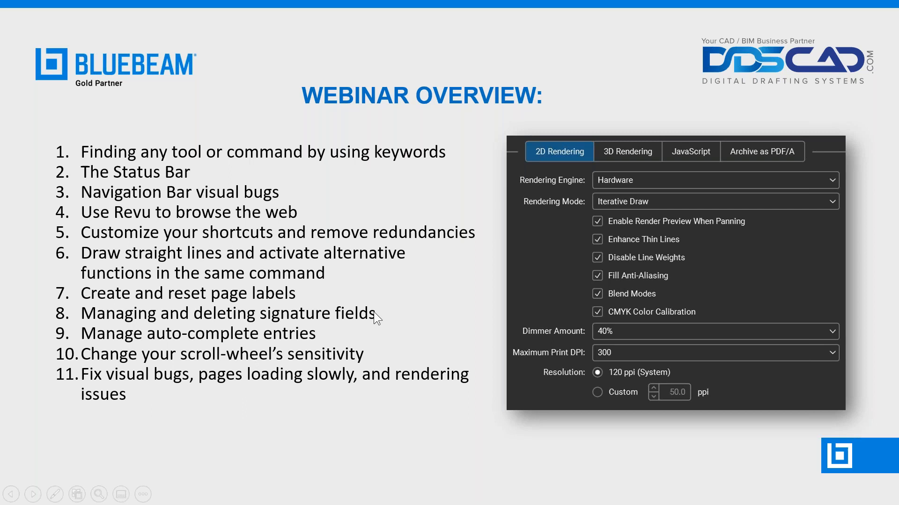
pyautogui.click(194, 241)
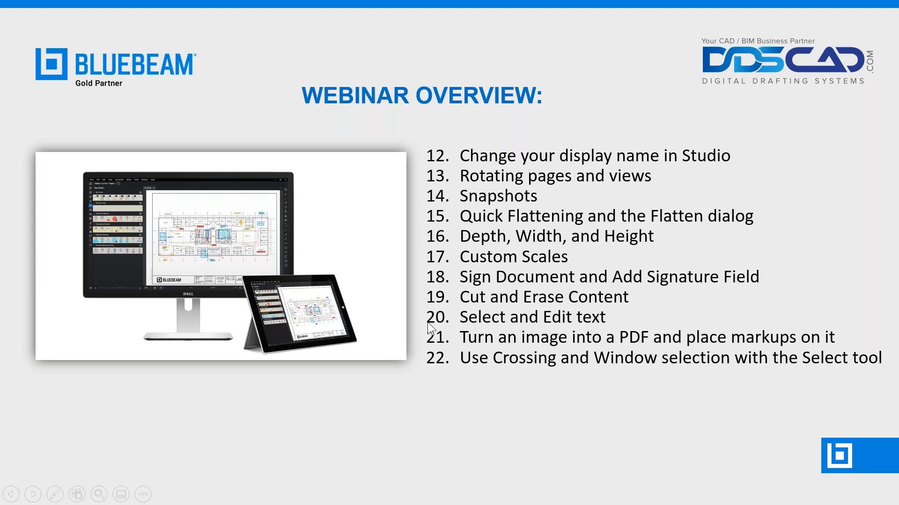
pyautogui.press('Left')
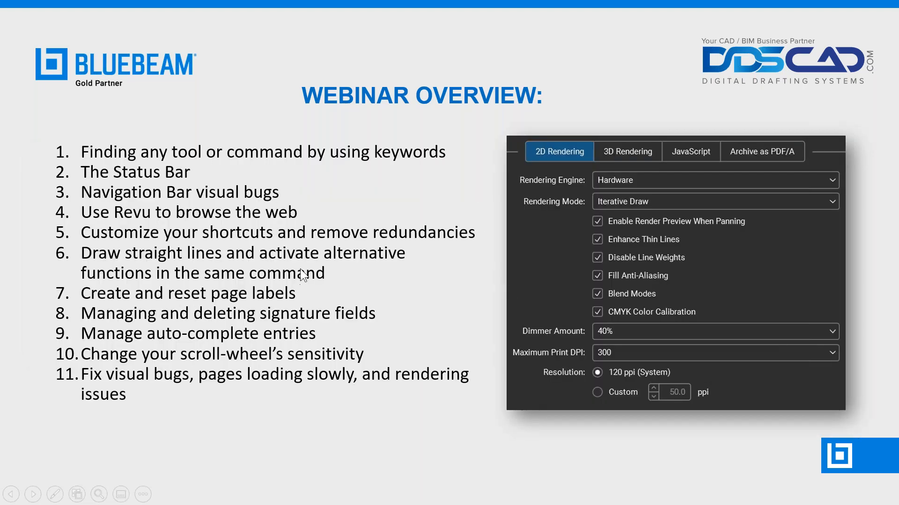
pyautogui.hotkey('alt', 'Tab')
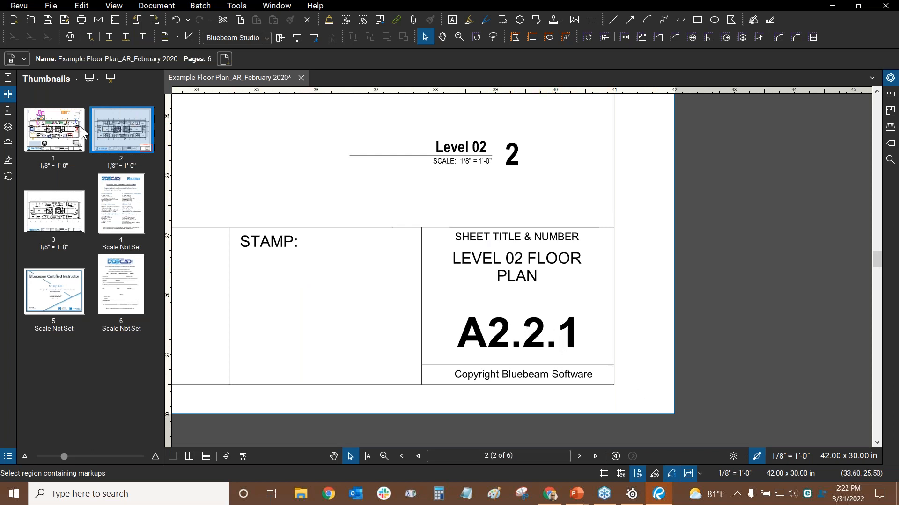
# Flip through thumbnails 1, 3 and 2, then pan and zoom onto page 2's A2.2.1 title block
pyautogui.click(57, 147)
pyautogui.click(55, 202)
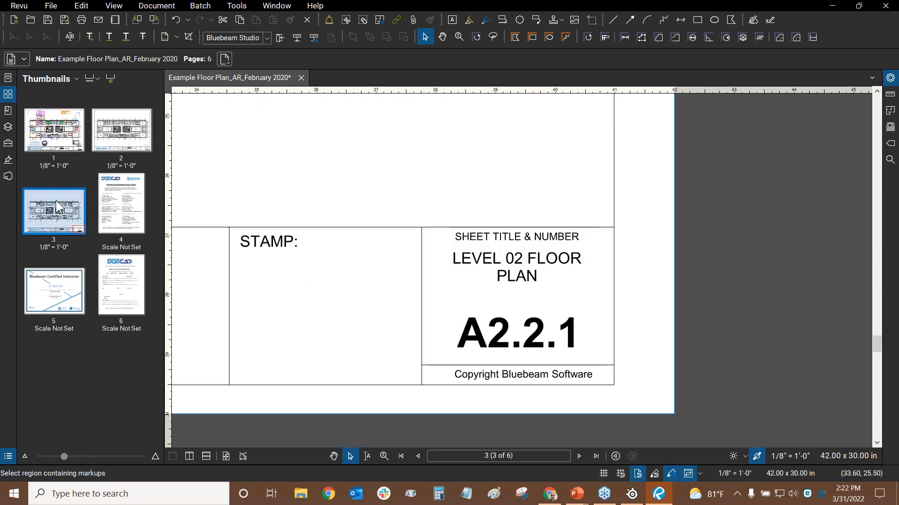
pyautogui.click(52, 142)
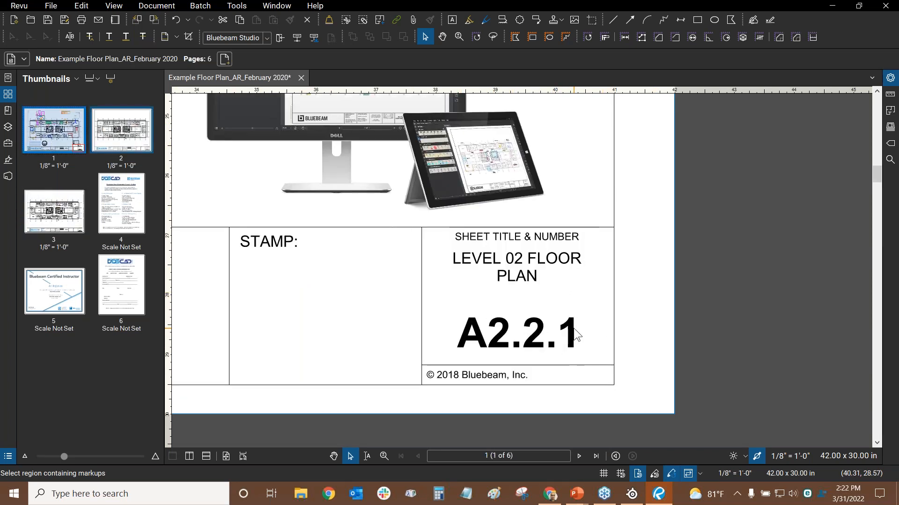
pyautogui.click(137, 145)
pyautogui.scroll(-2, 543, 342)
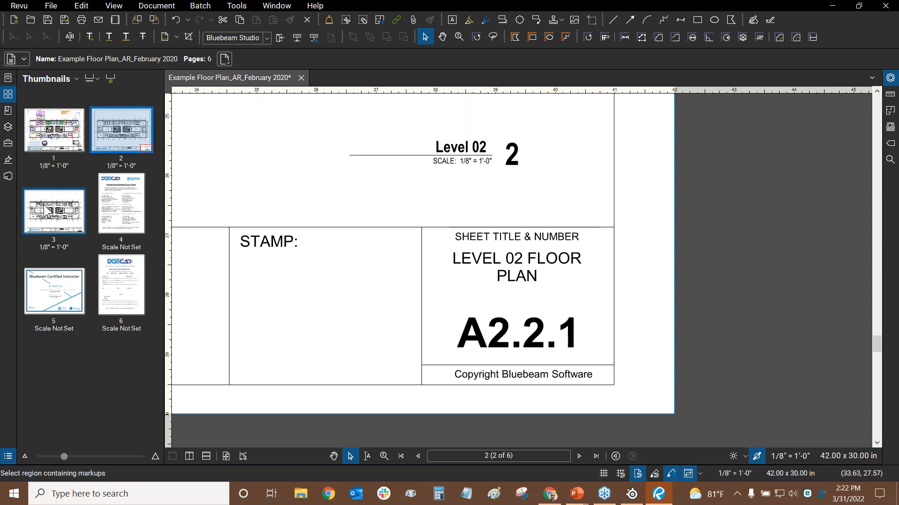
pyautogui.click(92, 111)
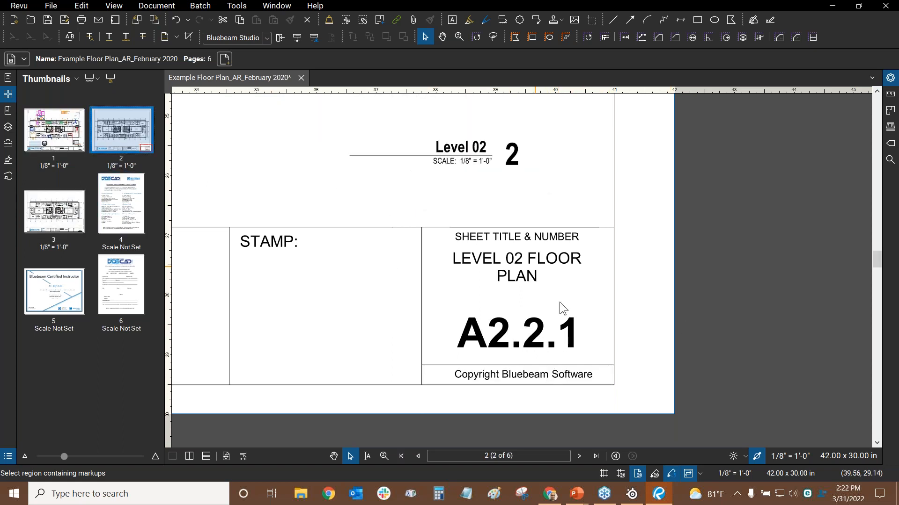
pyautogui.moveTo(563, 308); pyautogui.dragTo(510, 262)
pyautogui.scroll(2, 368, 256)
pyautogui.moveTo(571, 263); pyautogui.dragTo(522, 267)
pyautogui.scroll(-2, 495, 254)
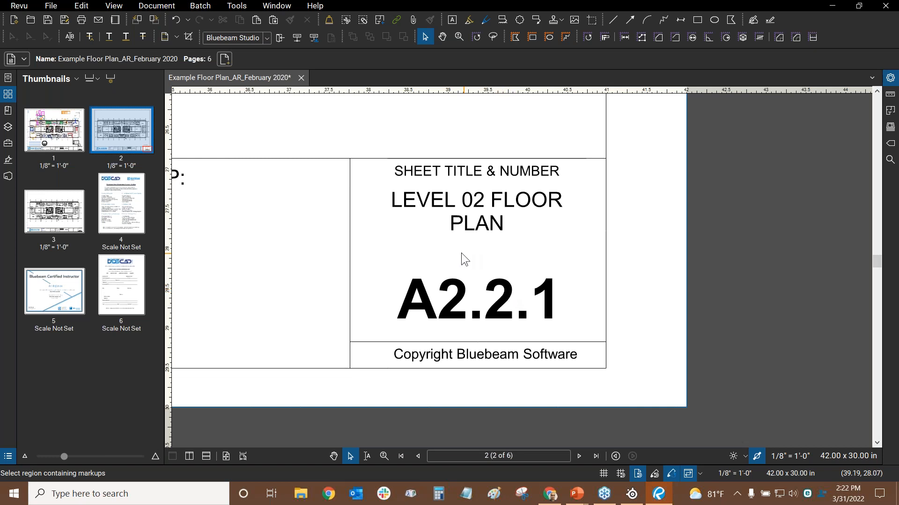
# Turn on Edit Text from Edit > PDF Content
pyautogui.click(83, 7)
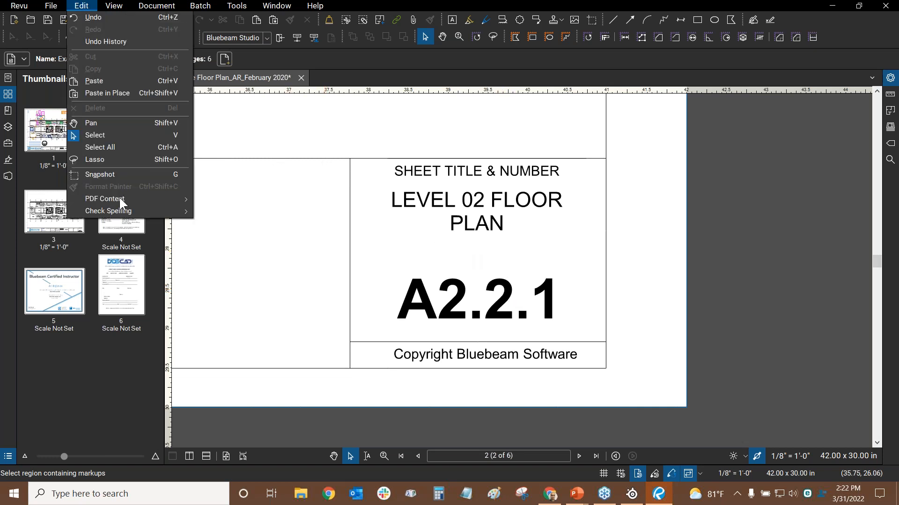
pyautogui.moveTo(121, 201)
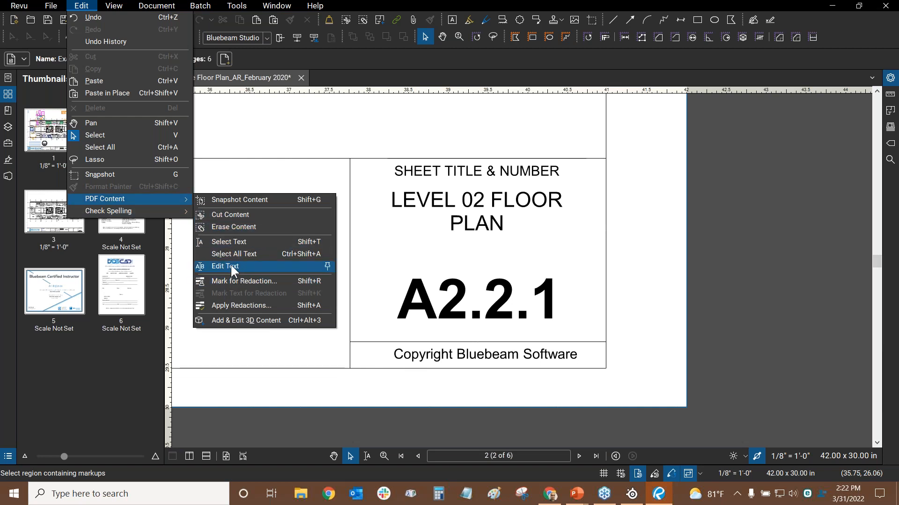
pyautogui.click(216, 214)
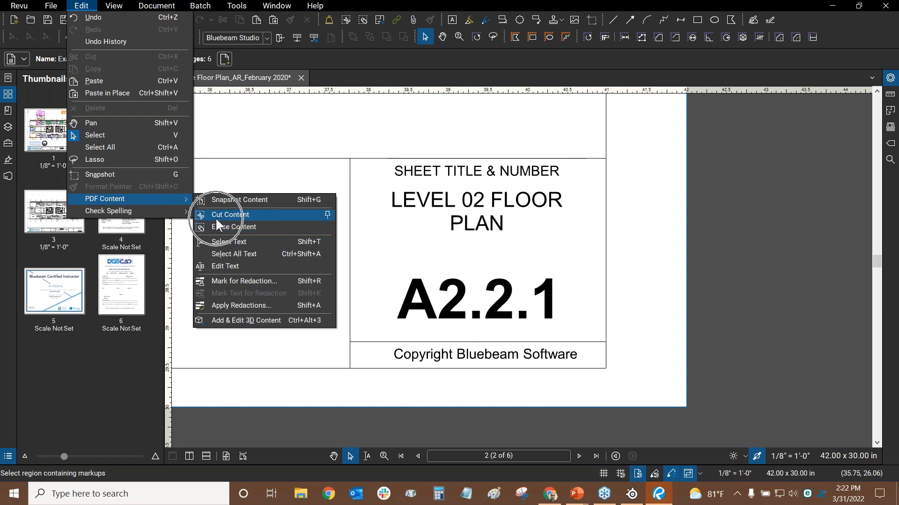
pyautogui.click(225, 266)
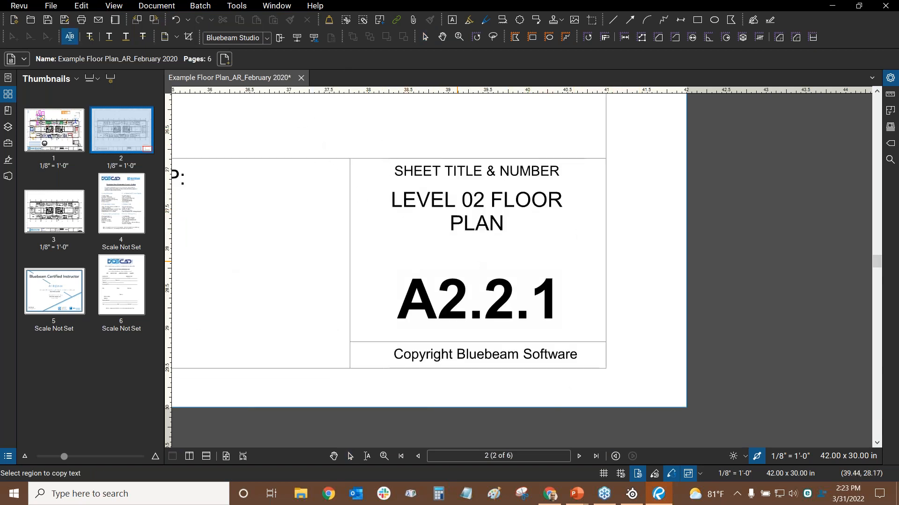
# Change page 2's sheet number from A2.2.1 to A2.2.2 and open the text's font properties
pyautogui.moveTo(314, 174); pyautogui.dragTo(480, 311)
pyautogui.scroll(-5, 481, 311)
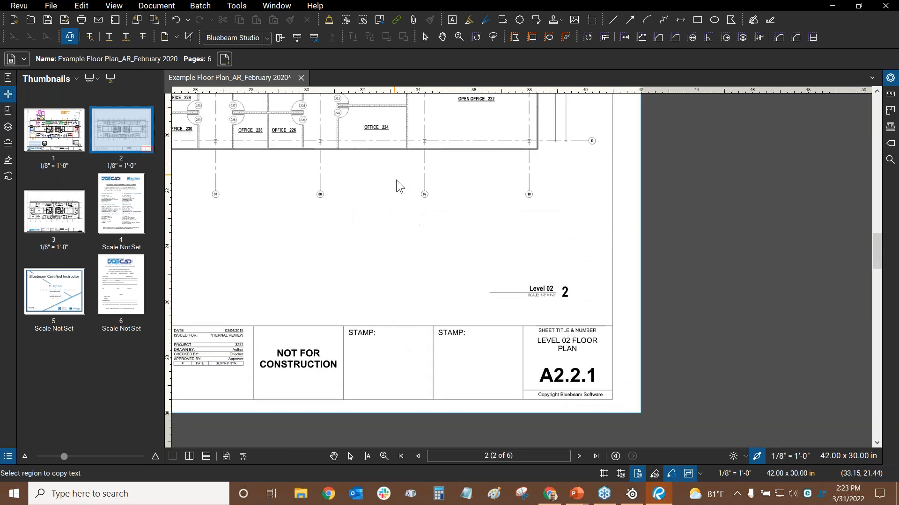
pyautogui.scroll(-3, 513, 375)
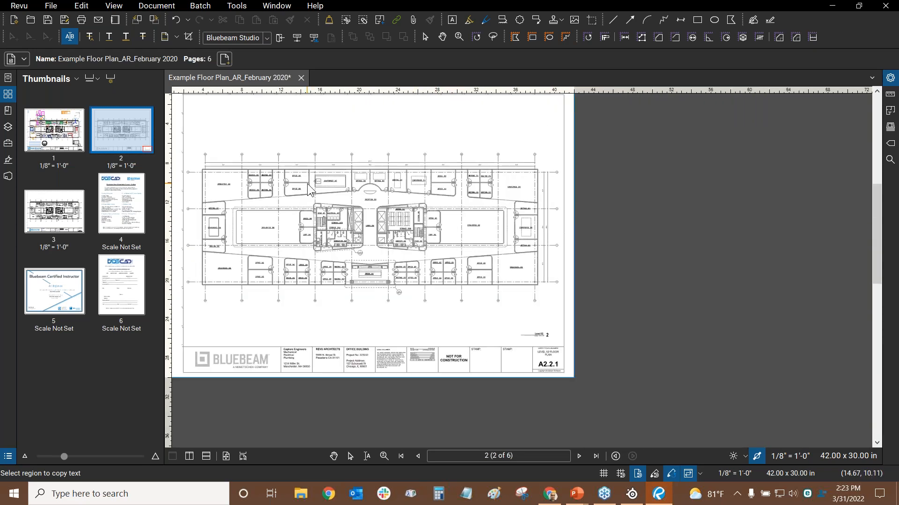
pyautogui.scroll(10, 501, 262)
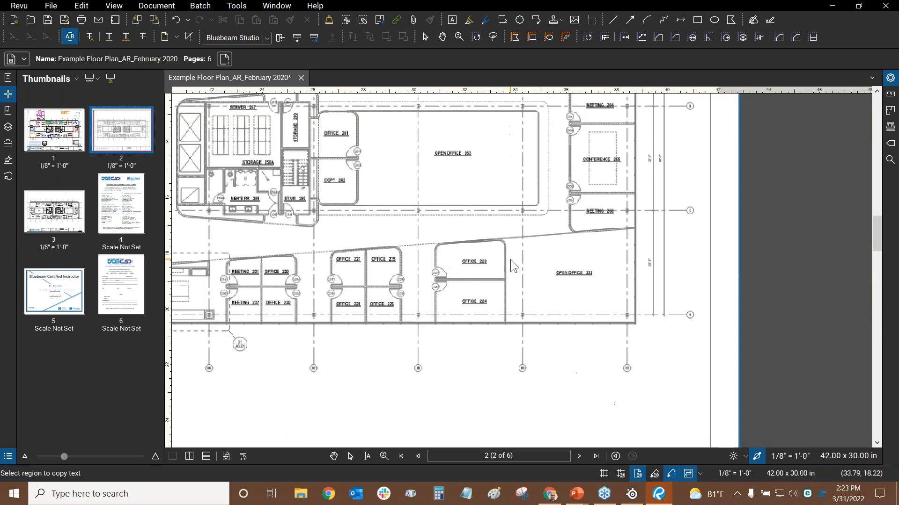
pyautogui.scroll(-6, 498, 264)
pyautogui.moveTo(703, 337); pyautogui.dragTo(495, 183)
pyautogui.scroll(-1, 537, 369)
pyautogui.scroll(-10, 536, 369)
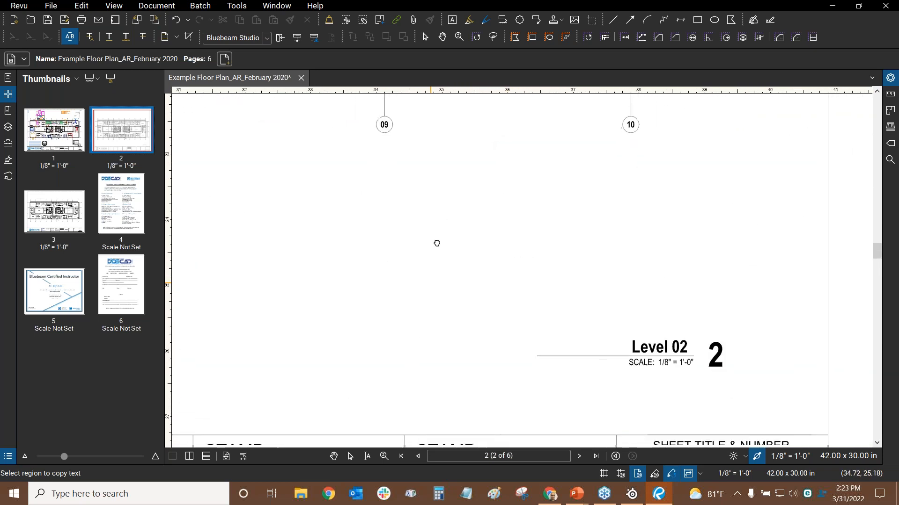
pyautogui.moveTo(289, 217); pyautogui.dragTo(605, 216)
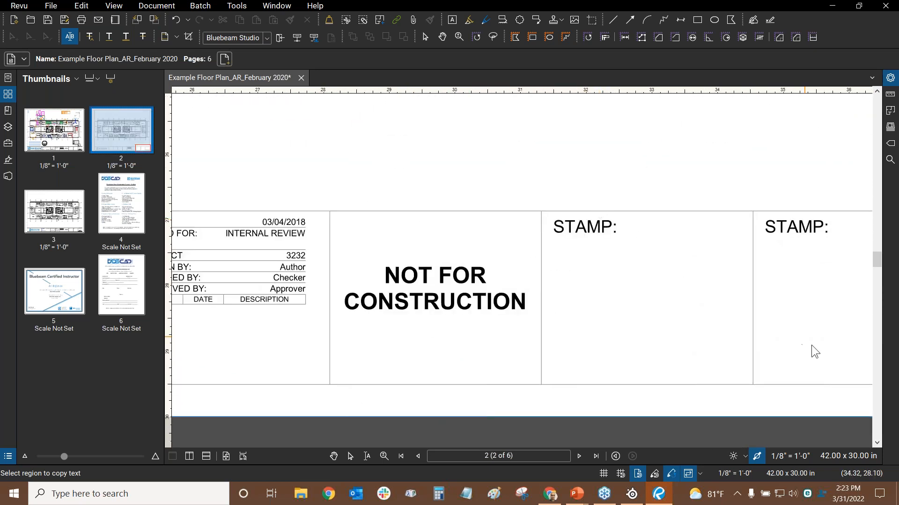
pyautogui.moveTo(738, 329); pyautogui.dragTo(247, 291)
pyautogui.scroll(3, 686, 294)
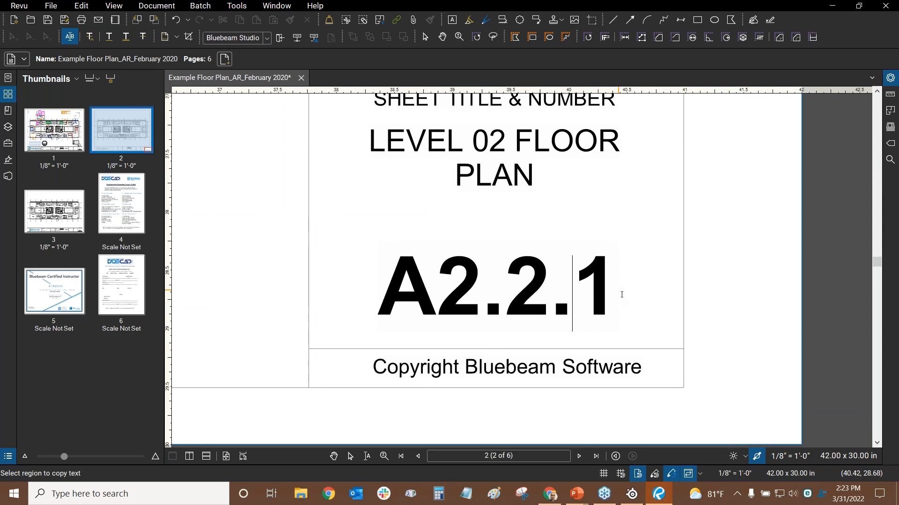
pyautogui.press('Delete')
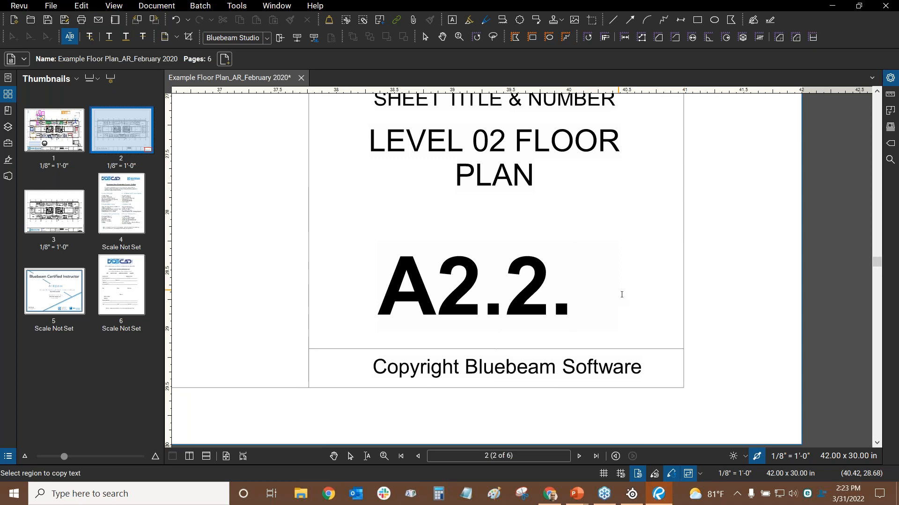
pyautogui.write('2')
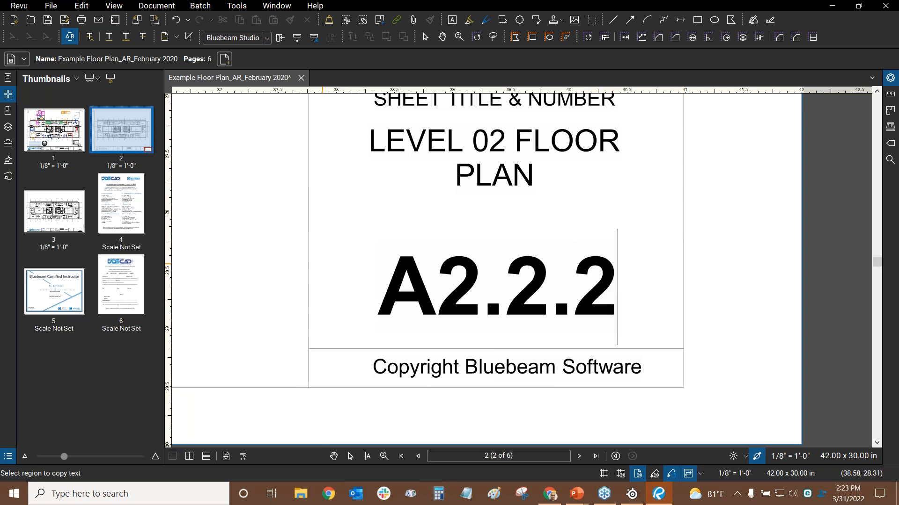
pyautogui.click(890, 78)
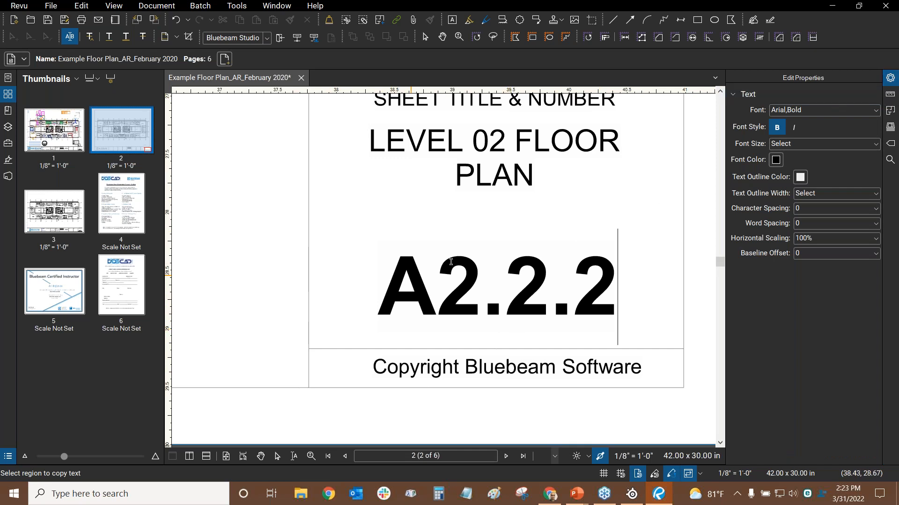
# Commit the A2.2.2 text edit with Esc and zoom out to show page 2's whole title block
pyautogui.moveTo(379, 286); pyautogui.dragTo(534, 282)
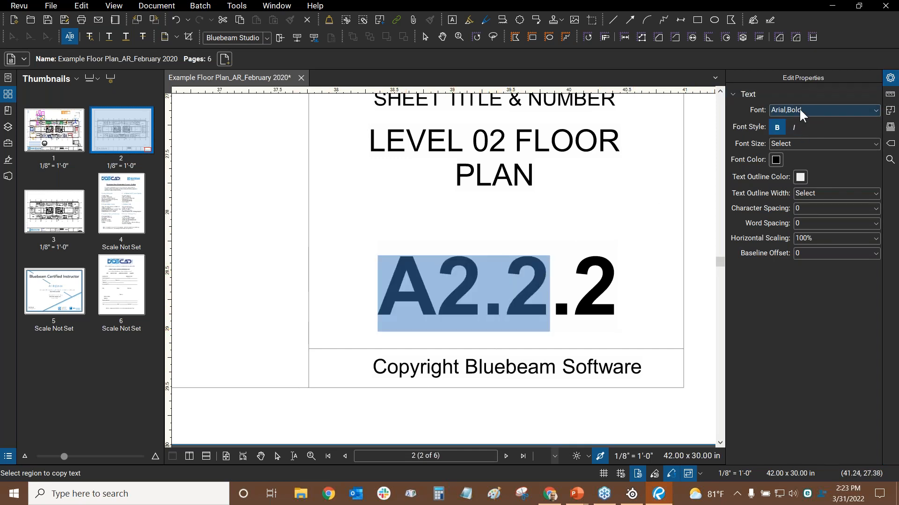
pyautogui.click(406, 142)
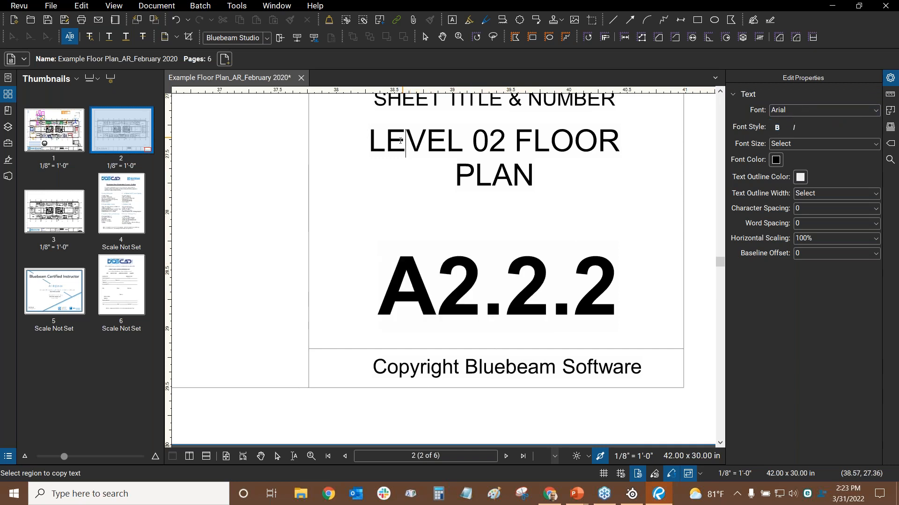
pyautogui.moveTo(369, 142); pyautogui.dragTo(463, 141)
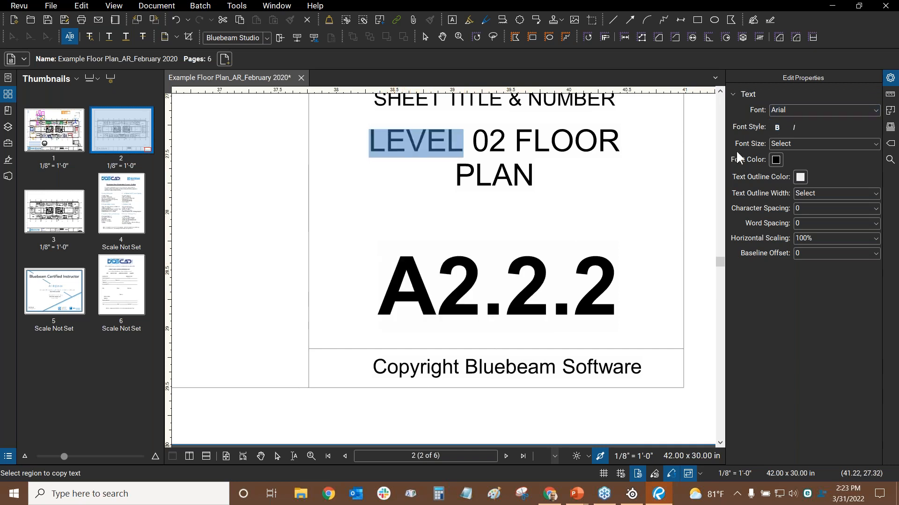
pyautogui.click(438, 286)
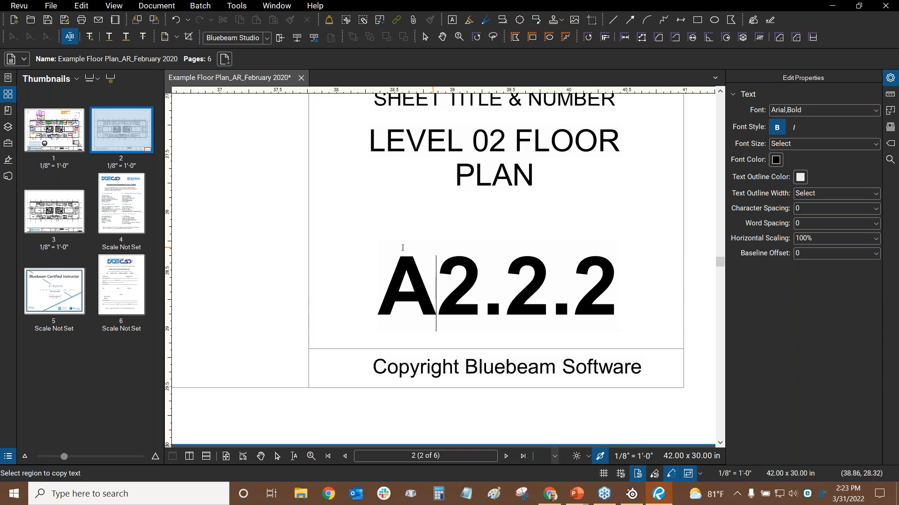
pyautogui.moveTo(638, 171); pyautogui.dragTo(532, 251)
pyautogui.scroll(-2, 533, 250)
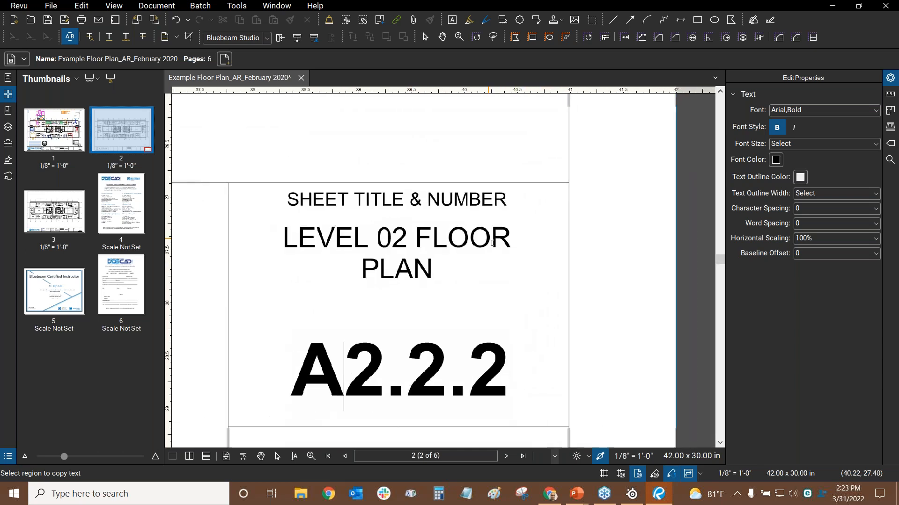
pyautogui.moveTo(404, 192); pyautogui.dragTo(444, 151)
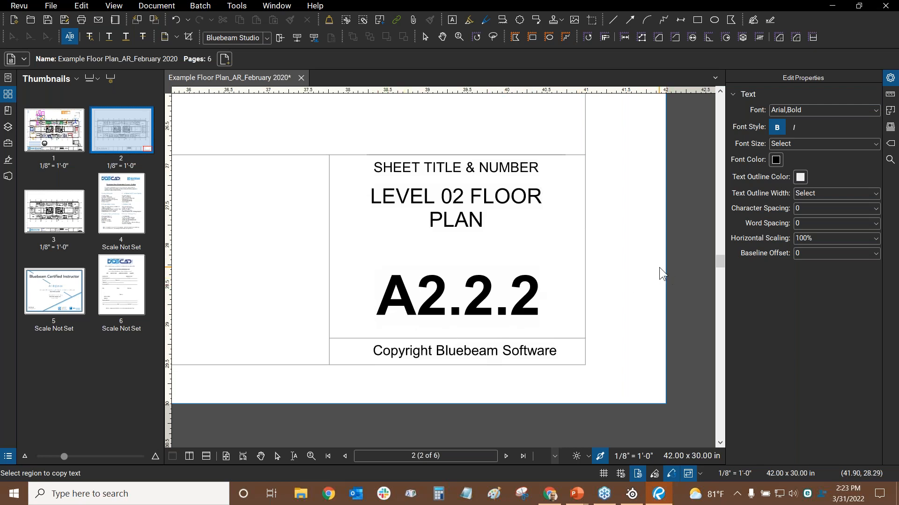
pyautogui.press('Escape')
pyautogui.moveTo(344, 204); pyautogui.dragTo(623, 253)
pyautogui.scroll(-2, 580, 245)
pyautogui.scroll(-3, 568, 252)
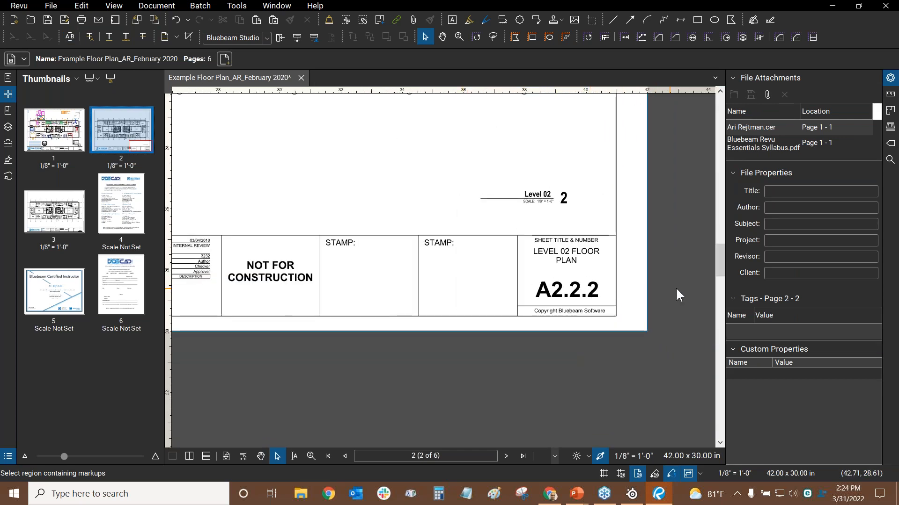
# Go to page 3 and turn on Edit Text from Edit > PDF Content
pyautogui.moveTo(358, 265)
pyautogui.mouseDown()
pyautogui.moveTo(620, 263)
pyautogui.moveTo(318, 271)
pyautogui.moveTo(336, 271)
pyautogui.mouseUp()
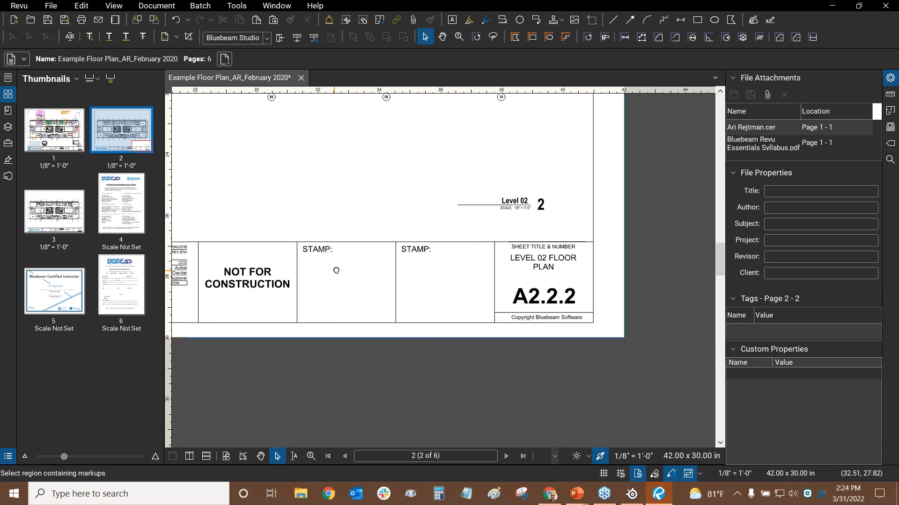
pyautogui.scroll(2, 626, 310)
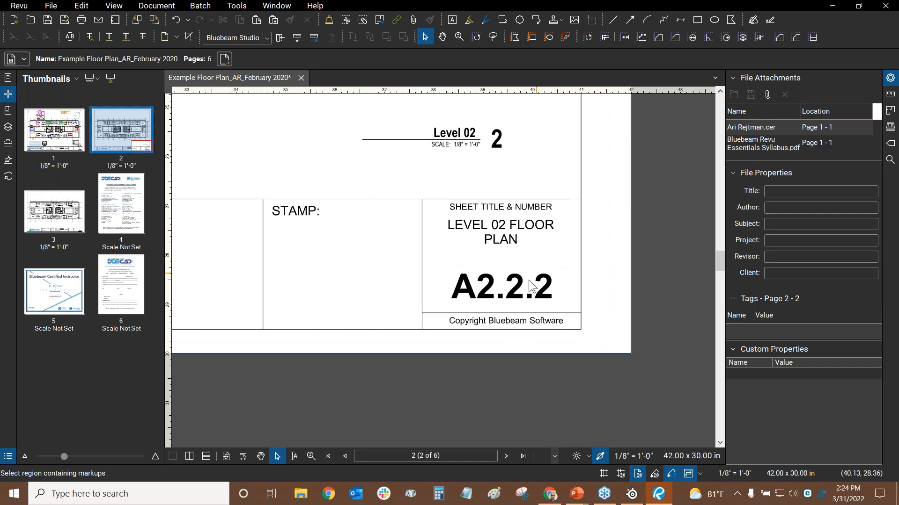
pyautogui.click(61, 224)
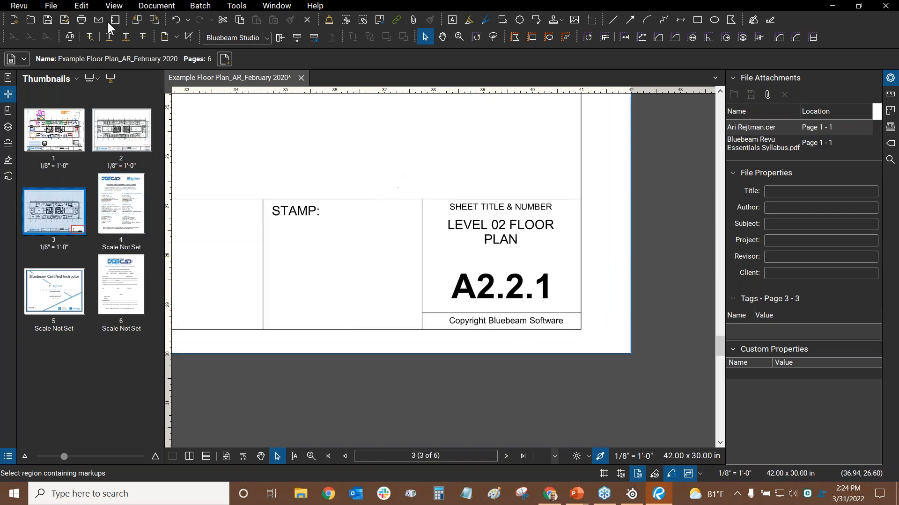
pyautogui.click(85, 8)
pyautogui.moveTo(99, 200)
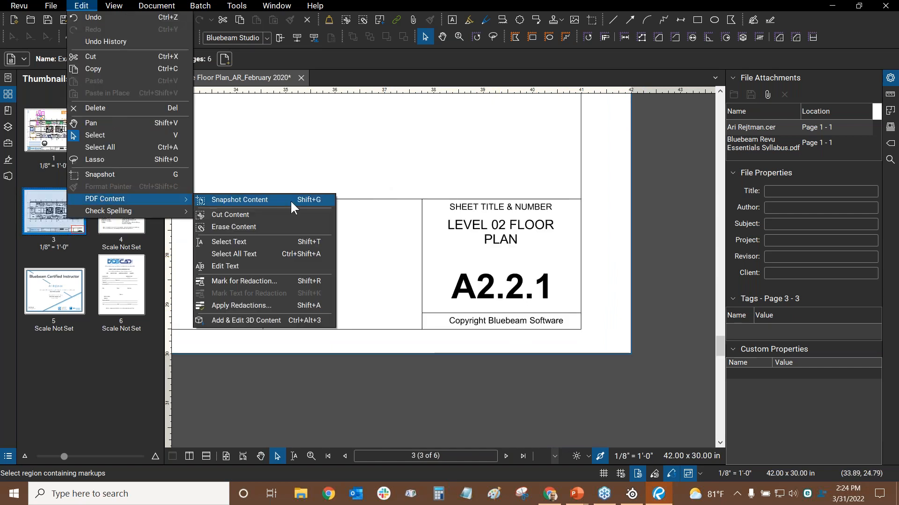
pyautogui.click(221, 263)
# Change page 3's sheet number from A2.2.1 to A2.2.3, then check page 2's A2.2.2
pyautogui.click(557, 287)
pyautogui.scroll(2, 560, 288)
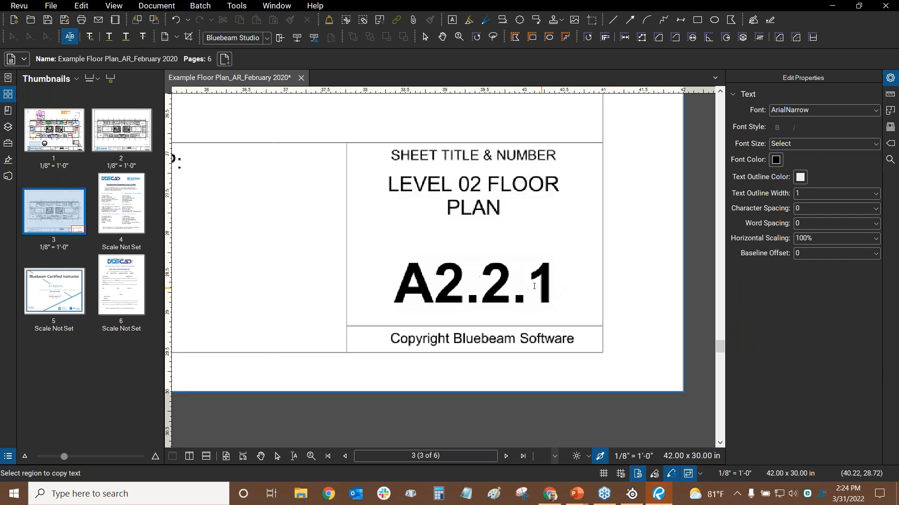
pyautogui.press('BackSpace')
pyautogui.write('3')
pyautogui.press('Escape')
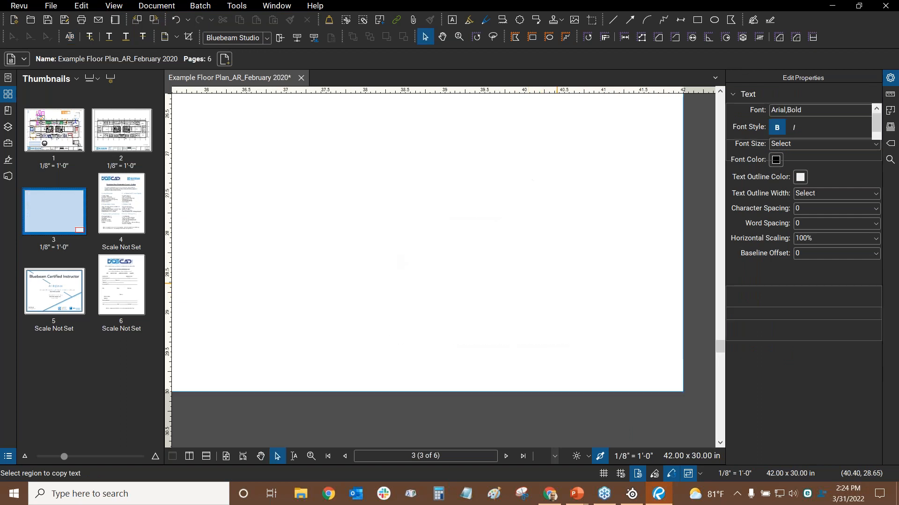
pyautogui.scroll(-2, 500, 180)
pyautogui.scroll(-1, 399, 224)
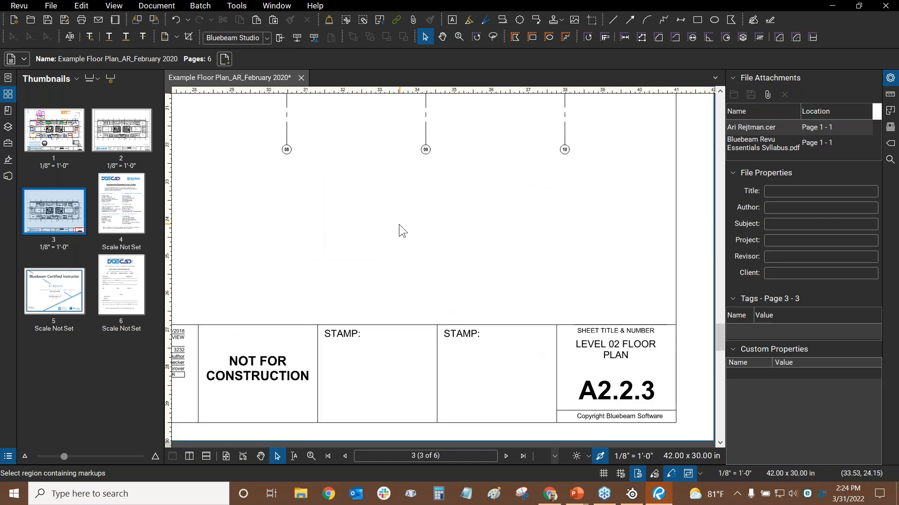
pyautogui.scroll(-1, 397, 206)
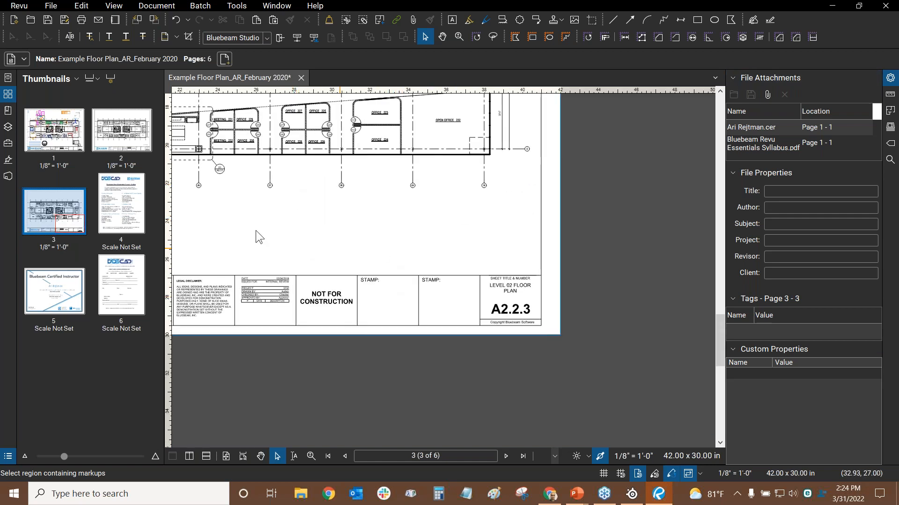
pyautogui.click(120, 133)
pyautogui.click(60, 126)
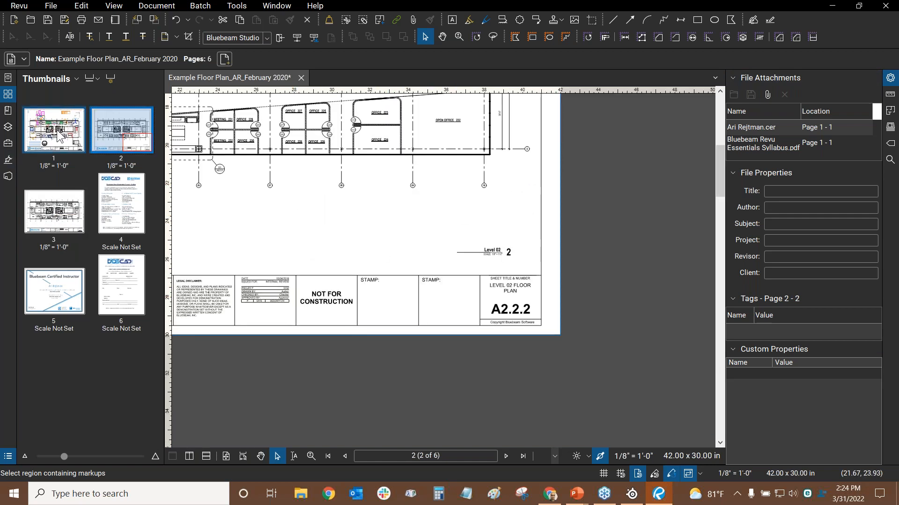
# Save the plan and open Create Page Labels with the page range set to 1-3
pyautogui.click(48, 21)
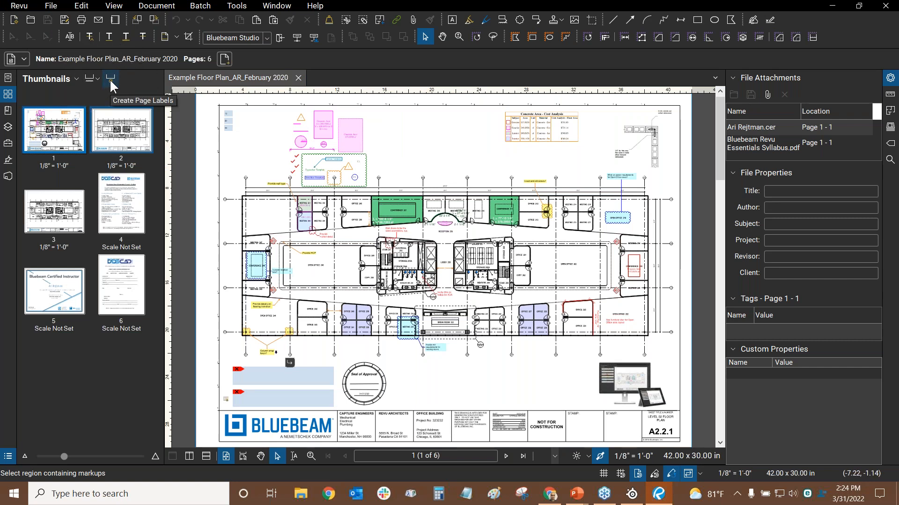
pyautogui.click(162, 6)
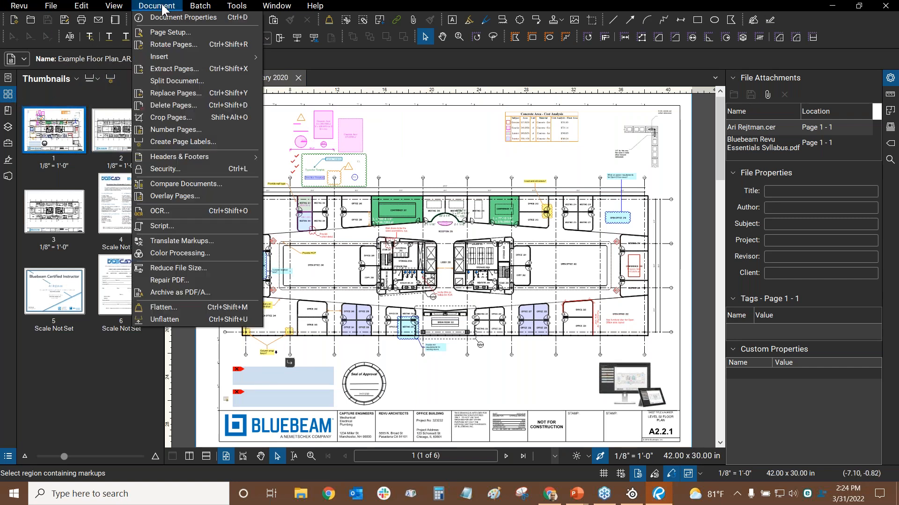
pyautogui.click(176, 142)
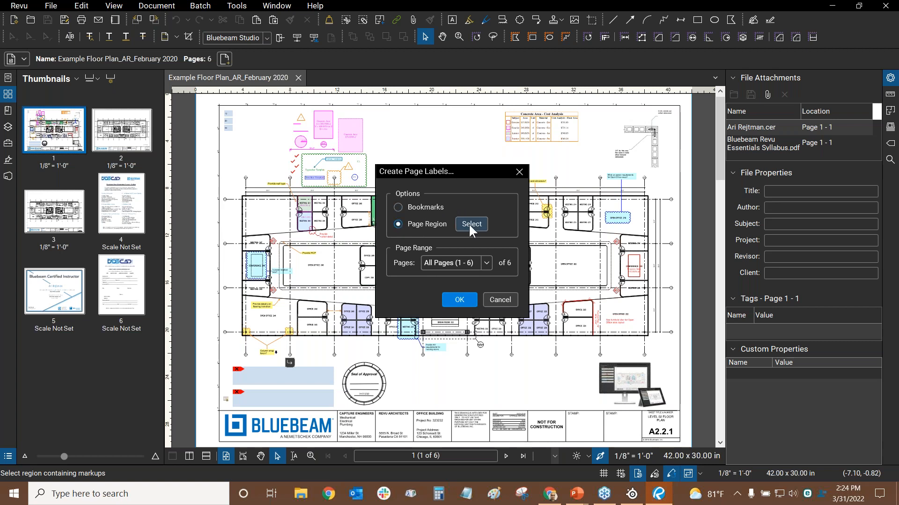
pyautogui.click(475, 263)
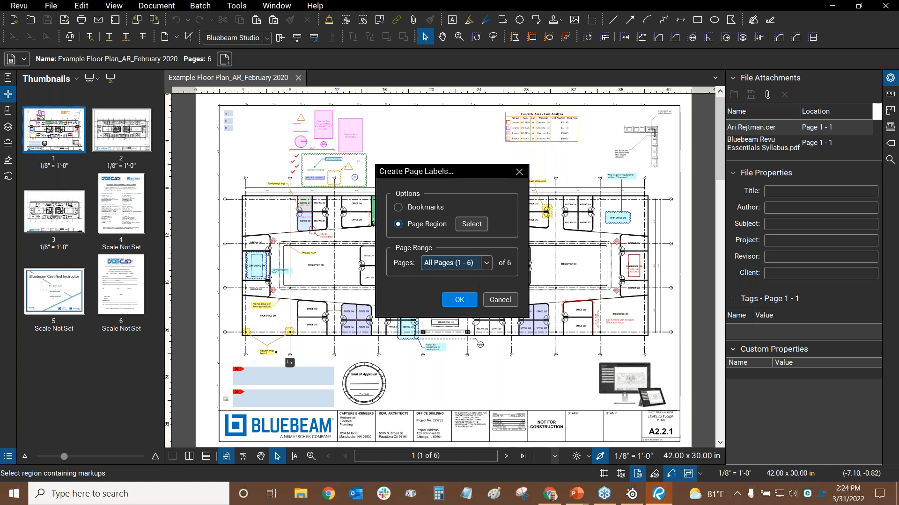
pyautogui.click(477, 265)
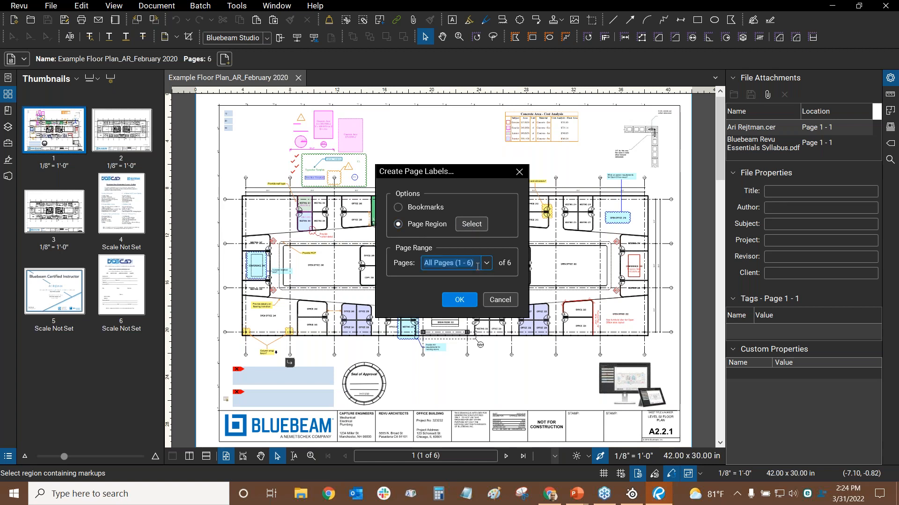
pyautogui.write('1-3')
# Start selecting the label region, zooming onto page 1's title-block sheet number
pyautogui.click(466, 224)
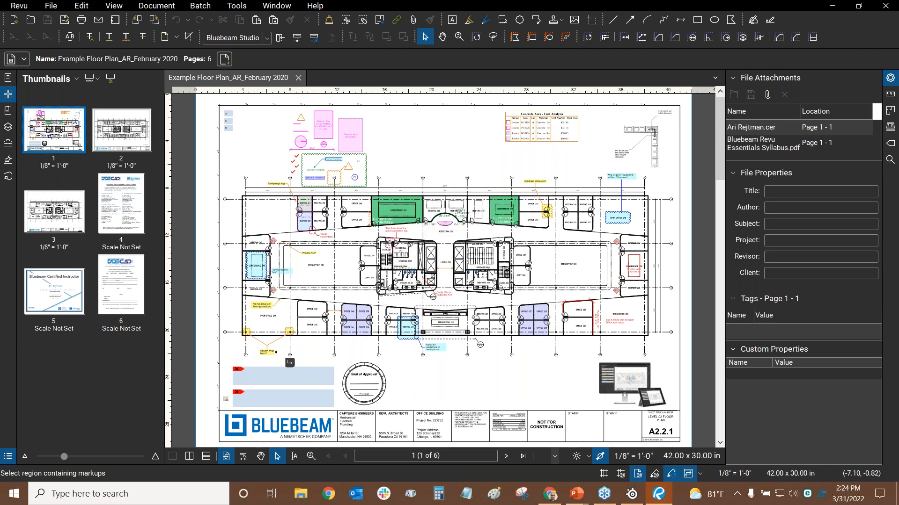
pyautogui.moveTo(660, 420); pyautogui.dragTo(427, 187)
pyautogui.scroll(5, 421, 188)
pyautogui.scroll(2, 395, 198)
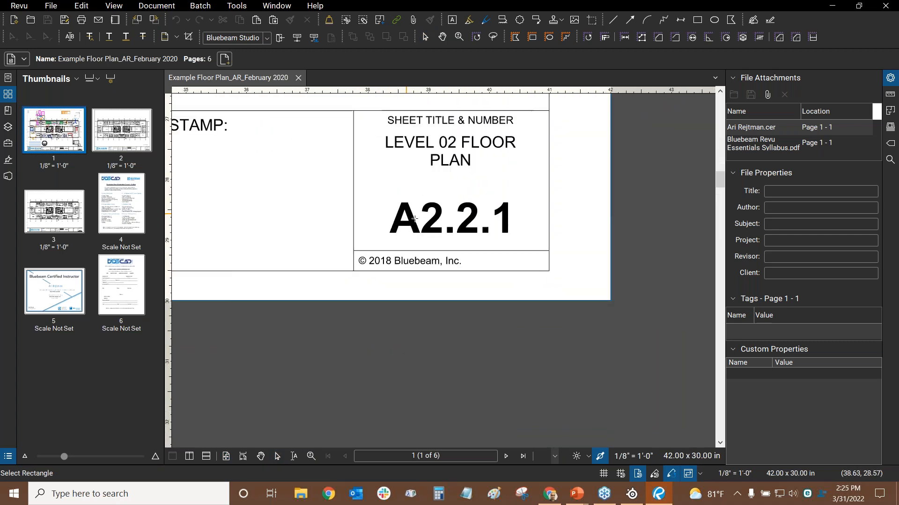
pyautogui.scroll(3, 483, 157)
pyautogui.moveTo(483, 157); pyautogui.dragTo(460, 265)
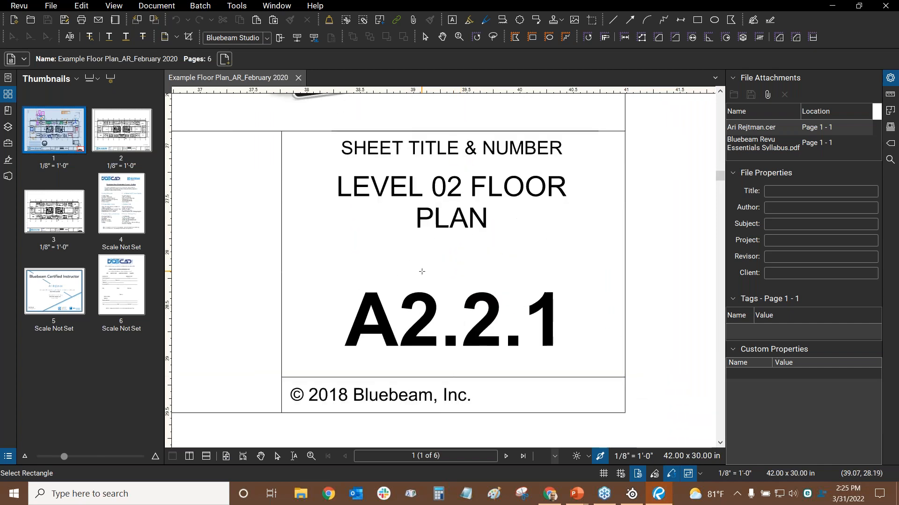
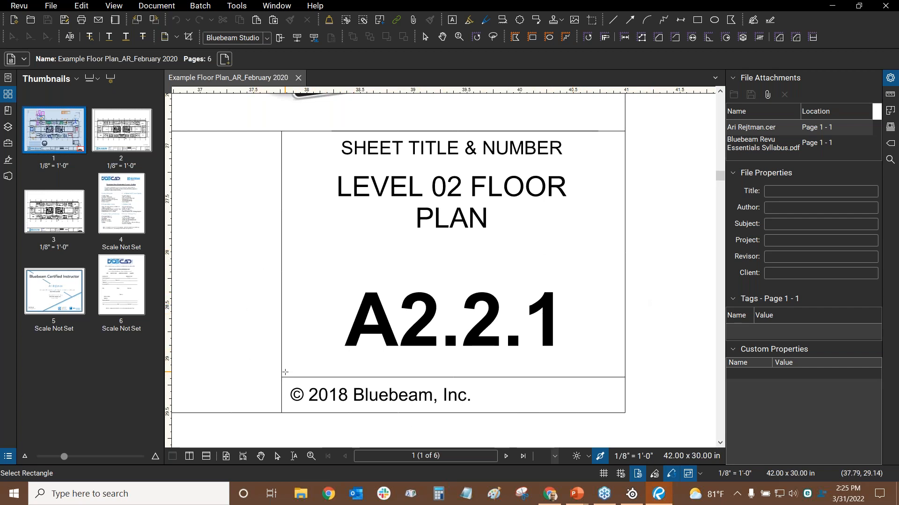
# Use page 1's A2.2.1 sheet-number region to label pages 1–3 as A2.2.1–A2.2.3
pyautogui.moveTo(287, 372); pyautogui.dragTo(619, 264)
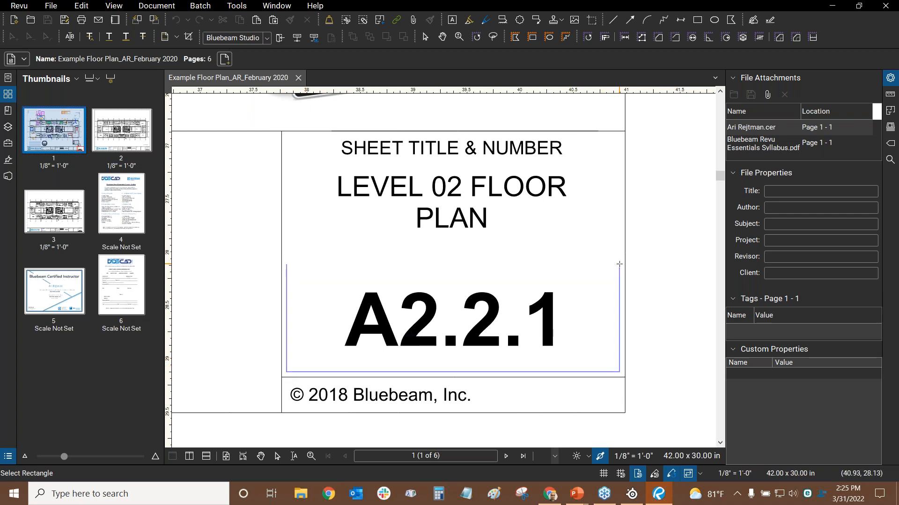
pyautogui.moveTo(619, 263)
pyautogui.mouseDown()
pyautogui.moveTo(618, 142)
pyautogui.moveTo(617, 168)
pyautogui.moveTo(397, 181)
pyautogui.moveTo(381, 257)
pyautogui.moveTo(443, 303)
pyautogui.moveTo(638, 305)
pyautogui.moveTo(301, 125)
pyautogui.moveTo(543, 177)
pyautogui.moveTo(580, 300)
pyautogui.moveTo(572, 266)
pyautogui.moveTo(618, 154)
pyautogui.moveTo(621, 248)
pyautogui.mouseUp()
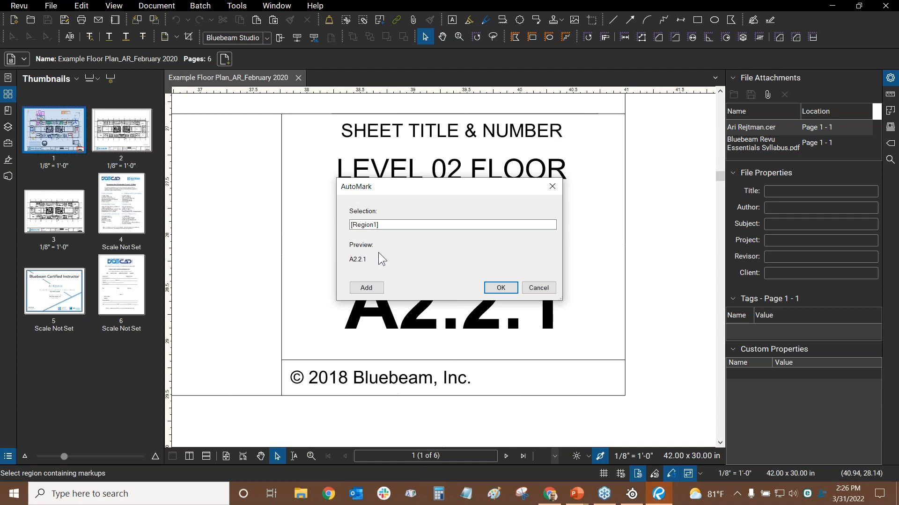
pyautogui.click(499, 290)
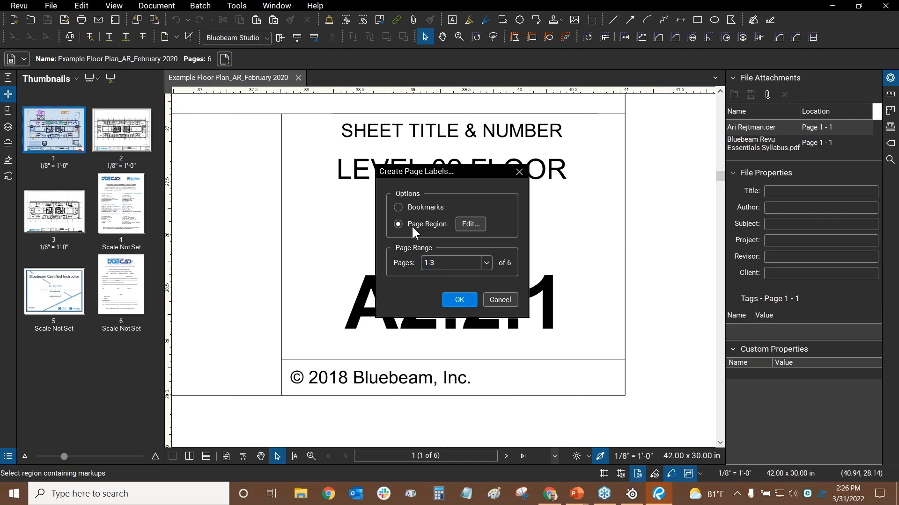
pyautogui.click(458, 301)
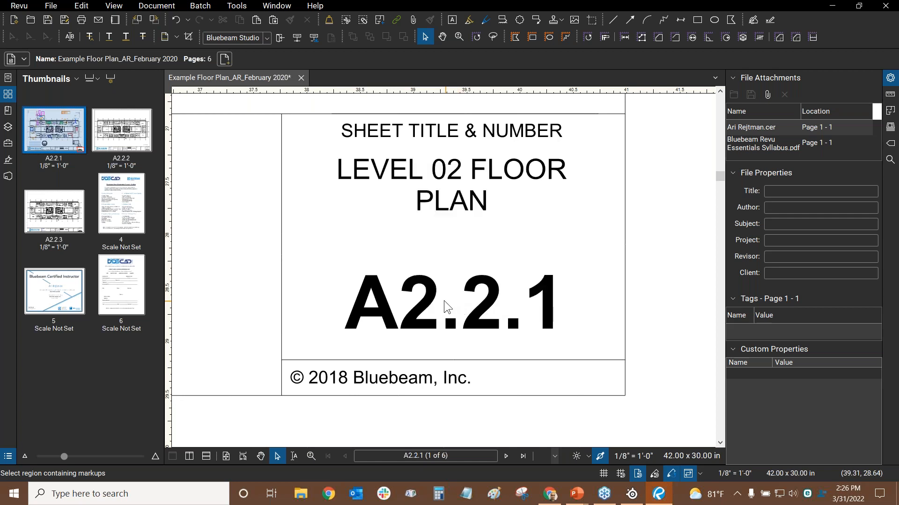
# Check the A2.2.1–A2.2.3 thumbnail labels, then fit the whole A2.2.1 sheet in view
pyautogui.click(51, 164)
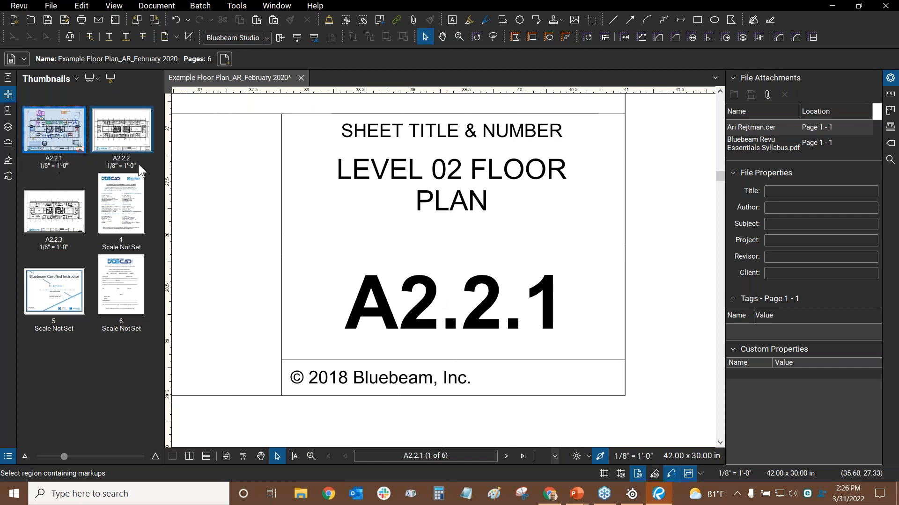
pyautogui.click(45, 247)
pyautogui.scroll(-2, 305, 173)
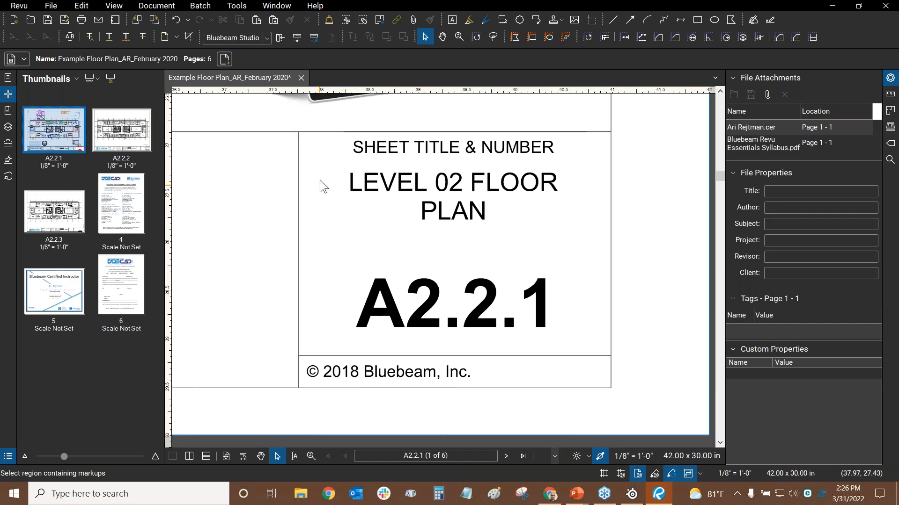
pyautogui.hotkey('alt', 'Tab')
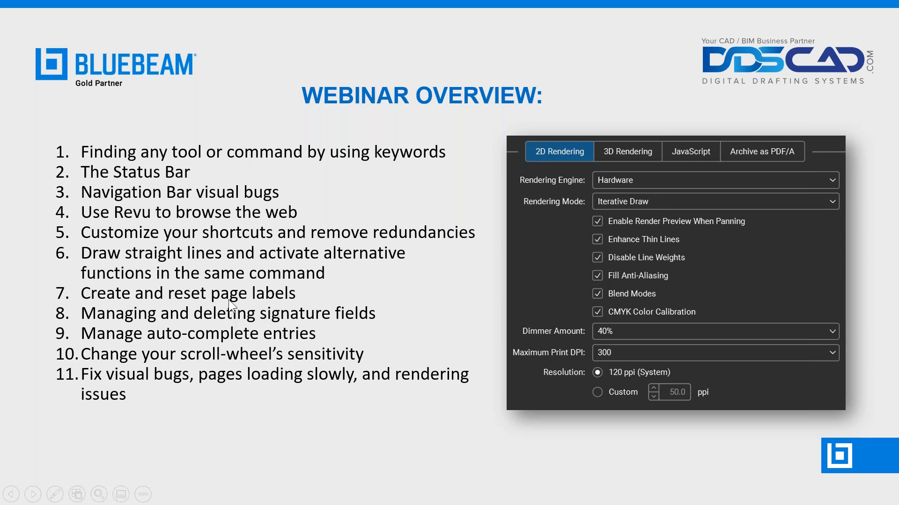
pyautogui.hotkey('alt', 'Tab')
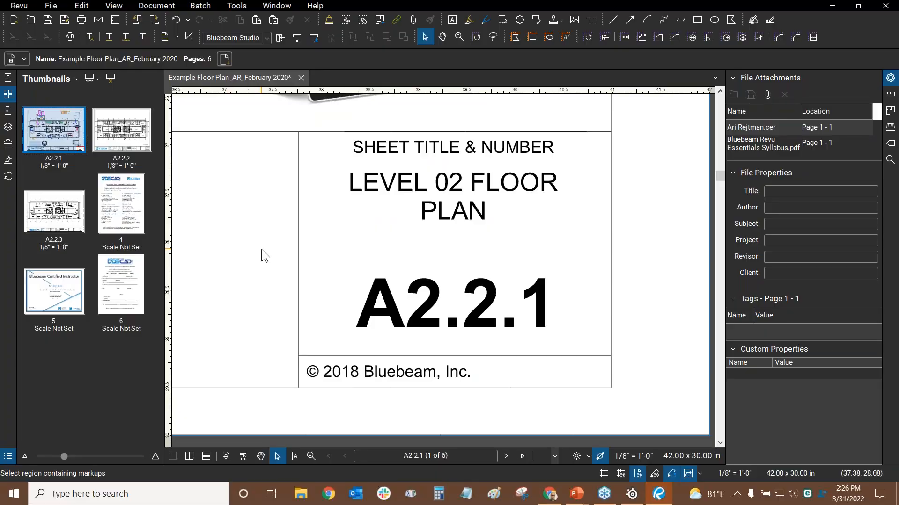
pyautogui.hotkey('ctrl', '9')
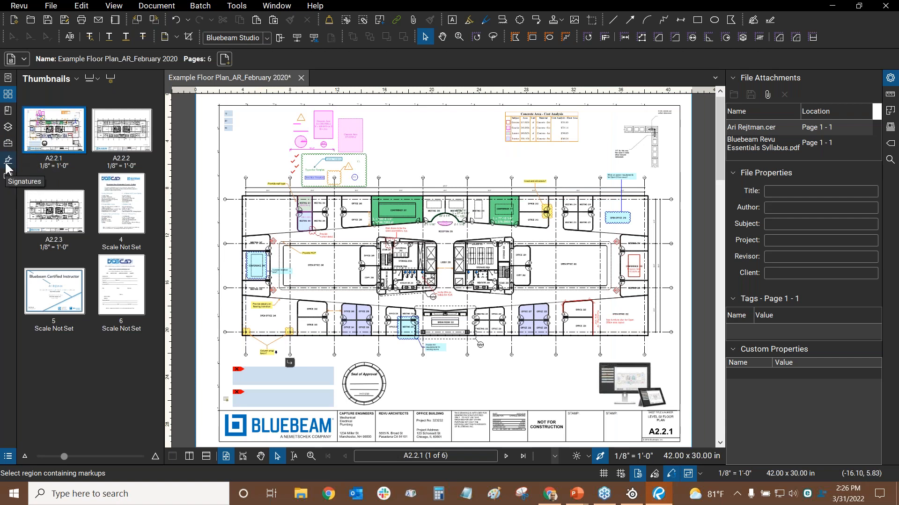
# Draw a signature field right of the Seal of Approval and close the Sign window unsigned
pyautogui.click(8, 160)
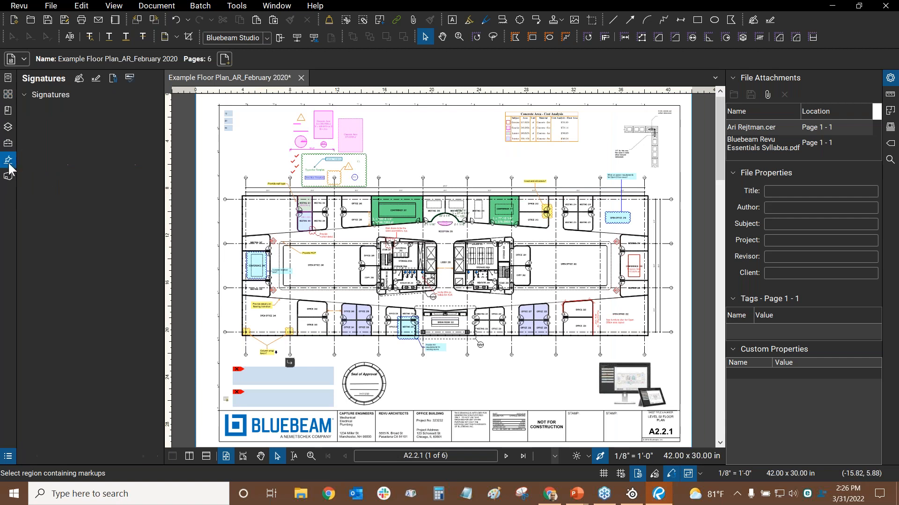
pyautogui.click(80, 78)
pyautogui.scroll(3, 390, 368)
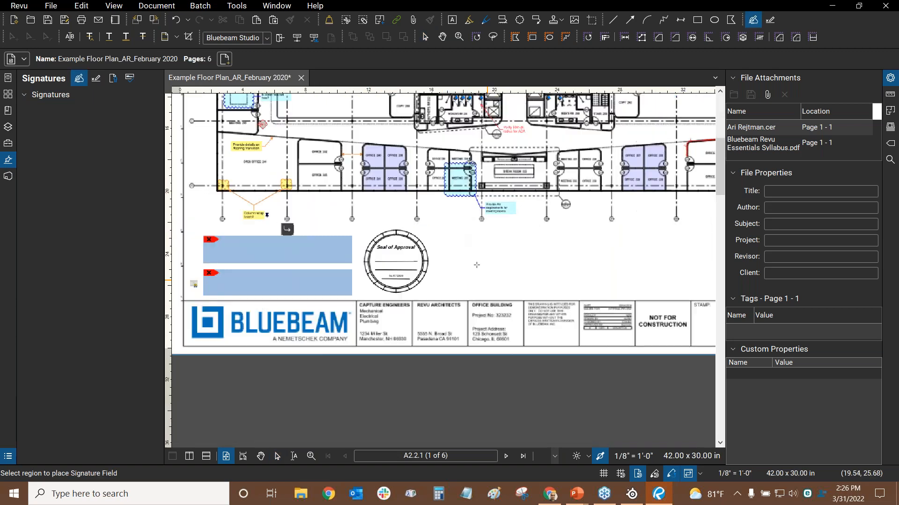
pyautogui.moveTo(420, 227); pyautogui.dragTo(513, 284)
pyautogui.moveTo(551, 302)
pyautogui.mouseDown()
pyautogui.moveTo(500, 303)
pyautogui.moveTo(504, 297)
pyautogui.mouseUp()
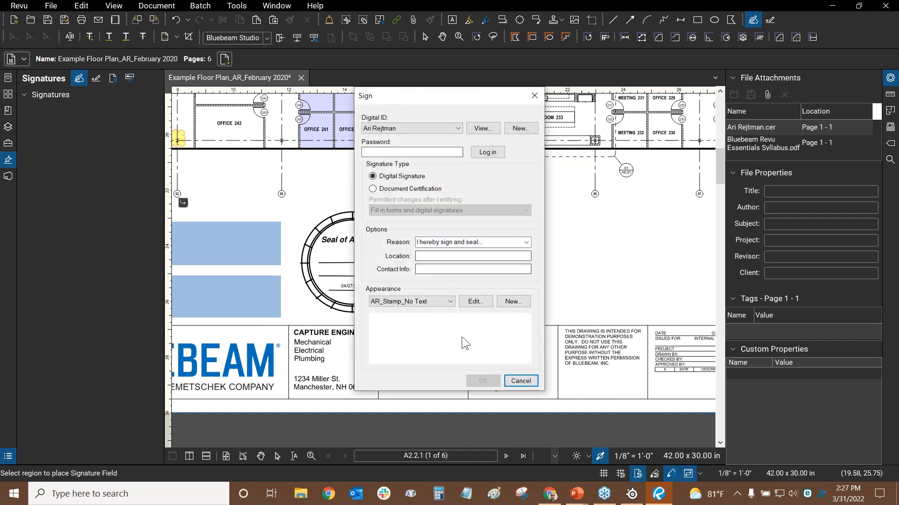
pyautogui.click(535, 96)
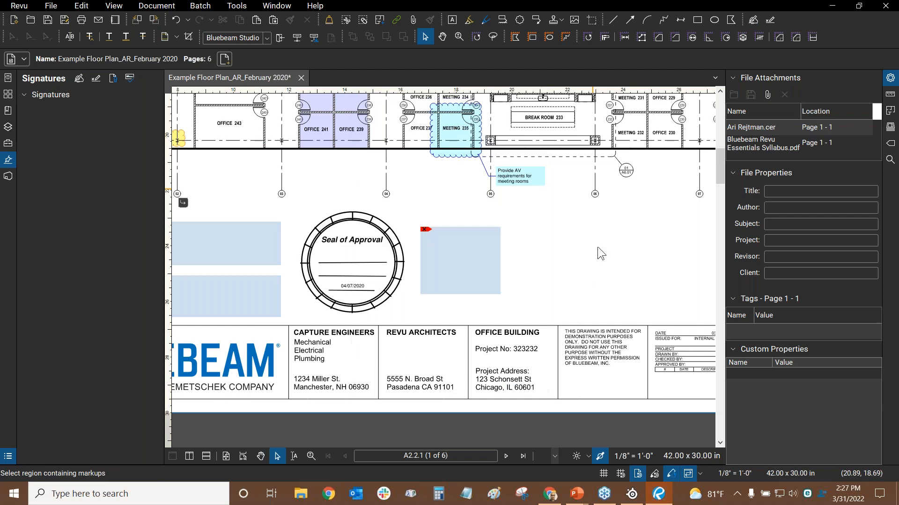
# Select the new field, start signing, and cancel so the field stays empty
pyautogui.moveTo(659, 257); pyautogui.dragTo(396, 234)
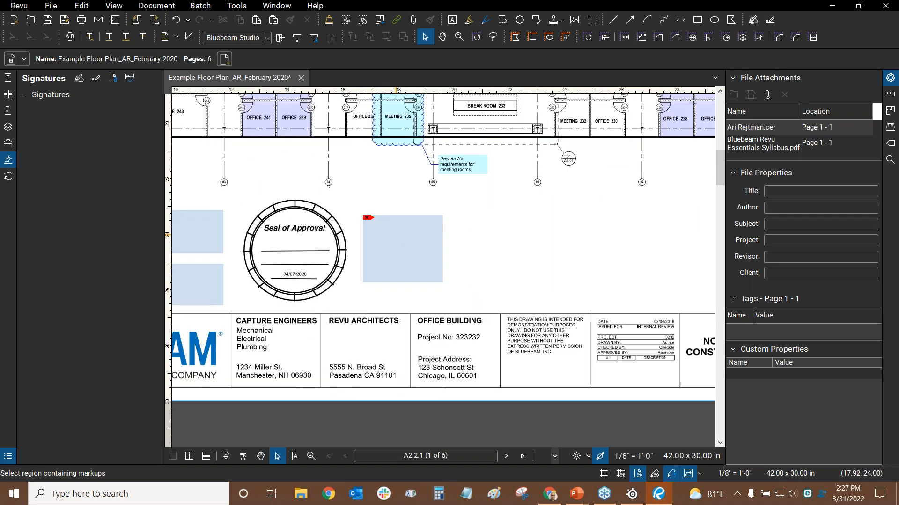
pyautogui.click(400, 242)
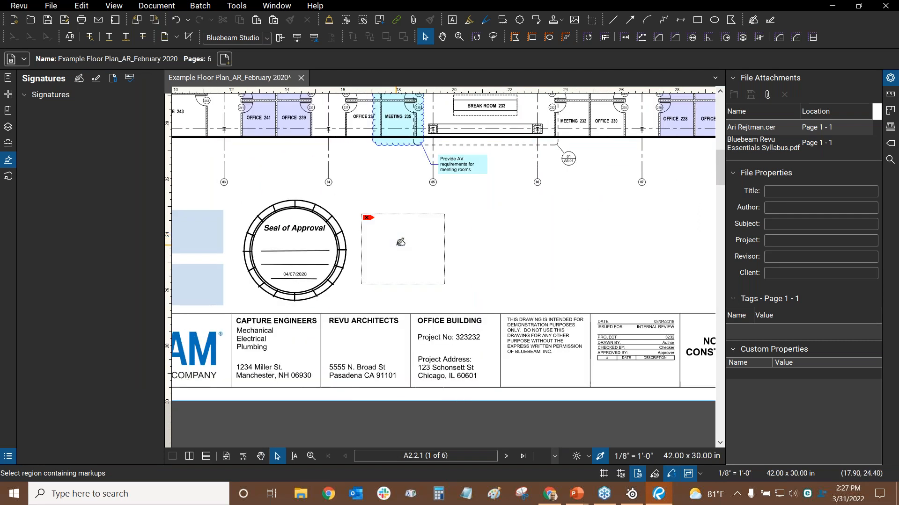
pyautogui.click(400, 242)
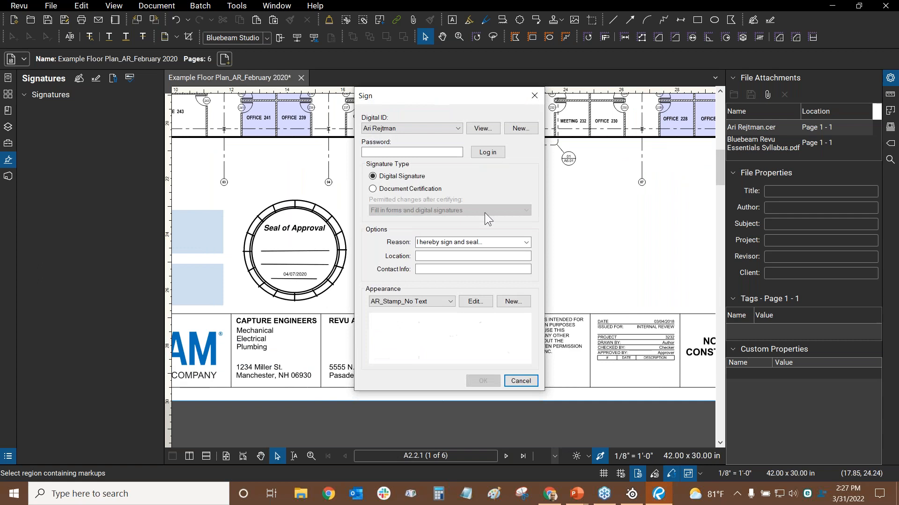
pyautogui.click(520, 381)
pyautogui.moveTo(502, 249); pyautogui.dragTo(582, 259)
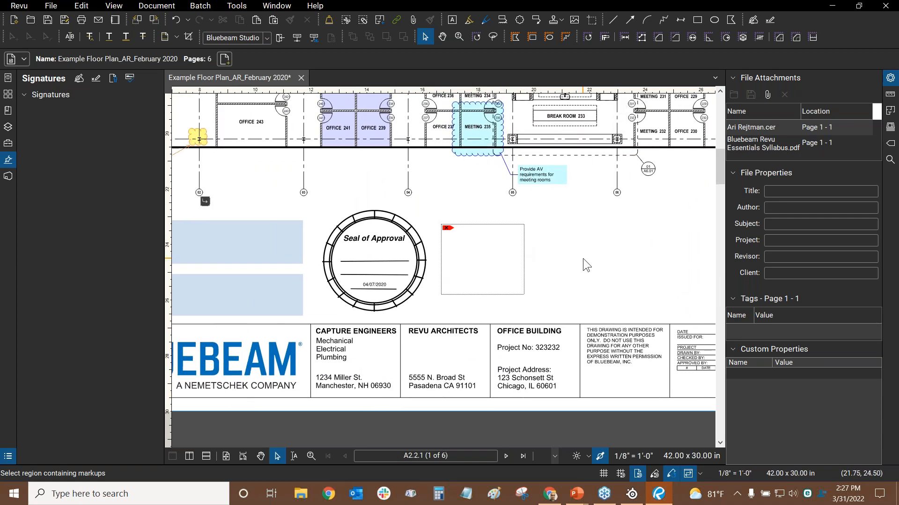
# Switch the Revu workspace to the AR Profile
pyautogui.click(27, 10)
pyautogui.moveTo(32, 71)
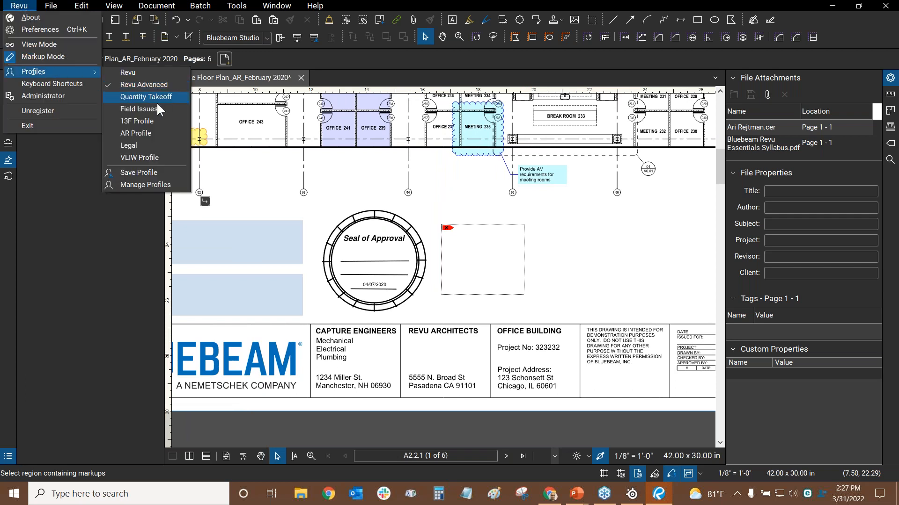
pyautogui.click(145, 132)
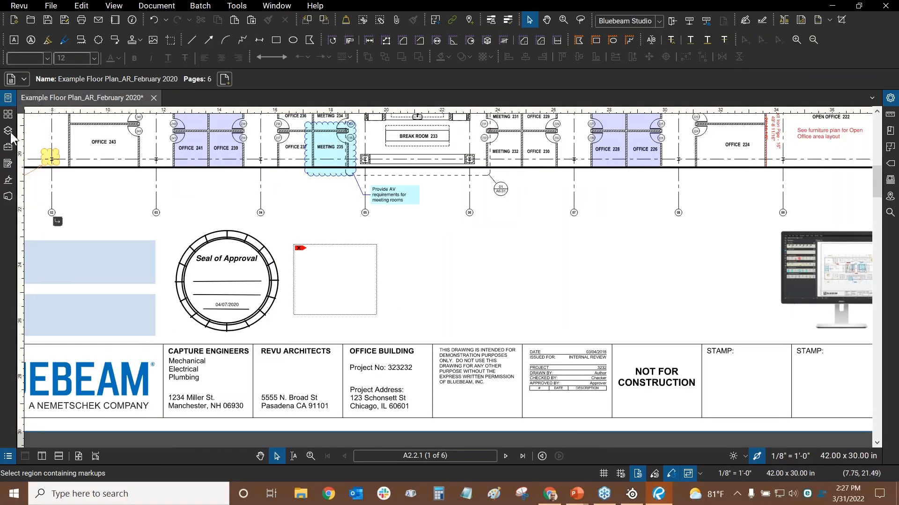
# Show the Forms list with Text1–Text3 and Signature1–Signature3 on page 1
pyautogui.rightClick(5, 212)
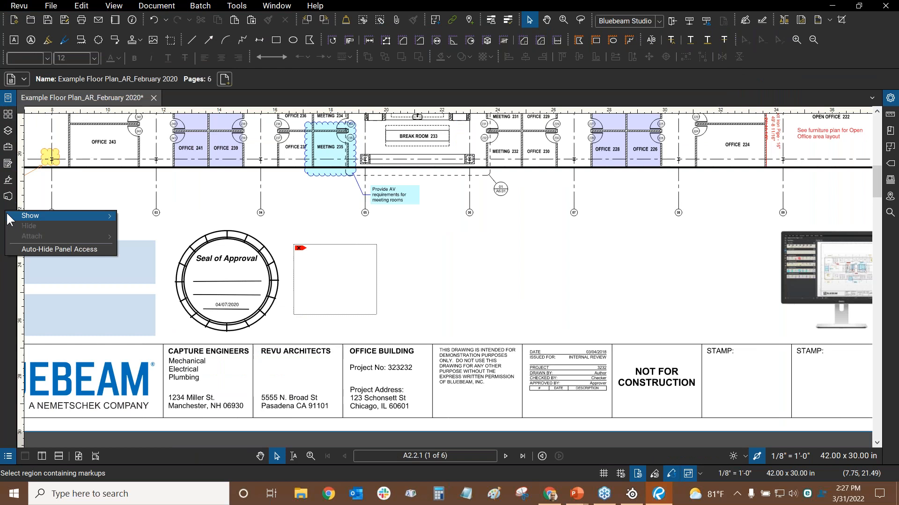
pyautogui.moveTo(11, 215)
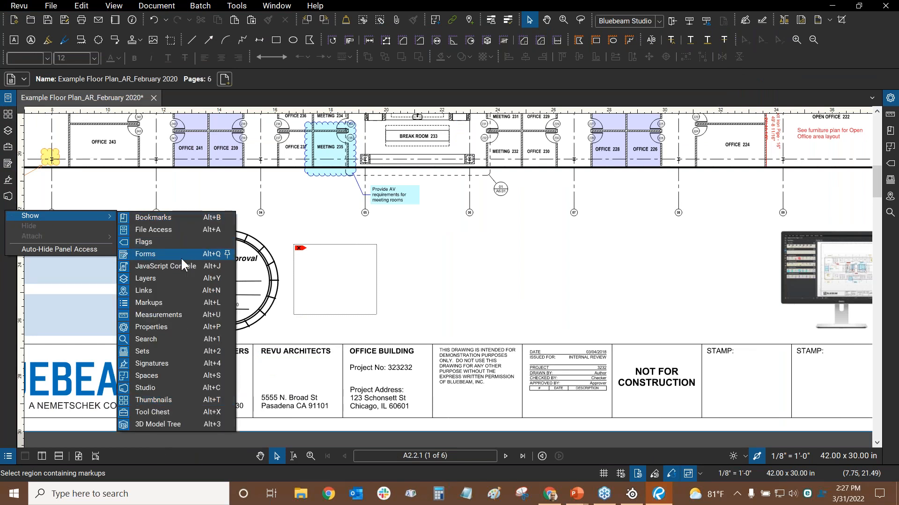
pyautogui.click(167, 254)
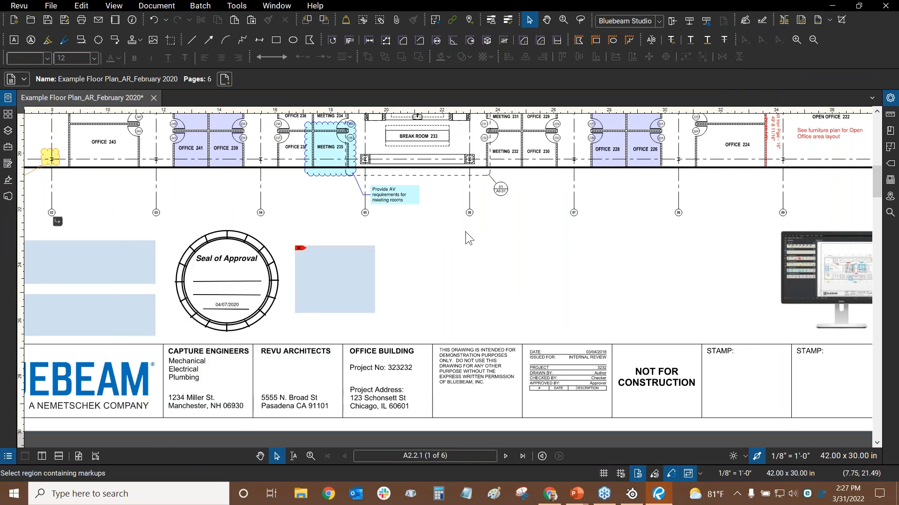
pyautogui.click(9, 164)
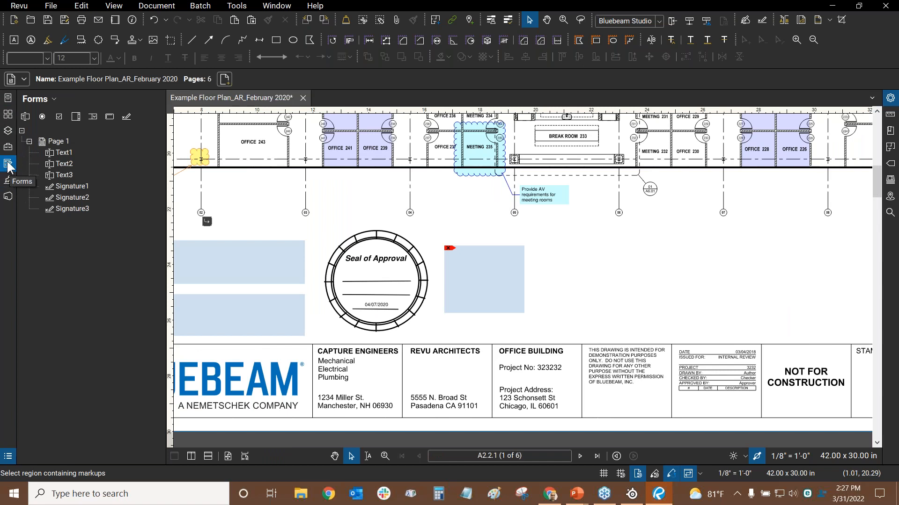
# Select the Signature3 field in the Forms list and frame it in the title block
pyautogui.click(20, 7)
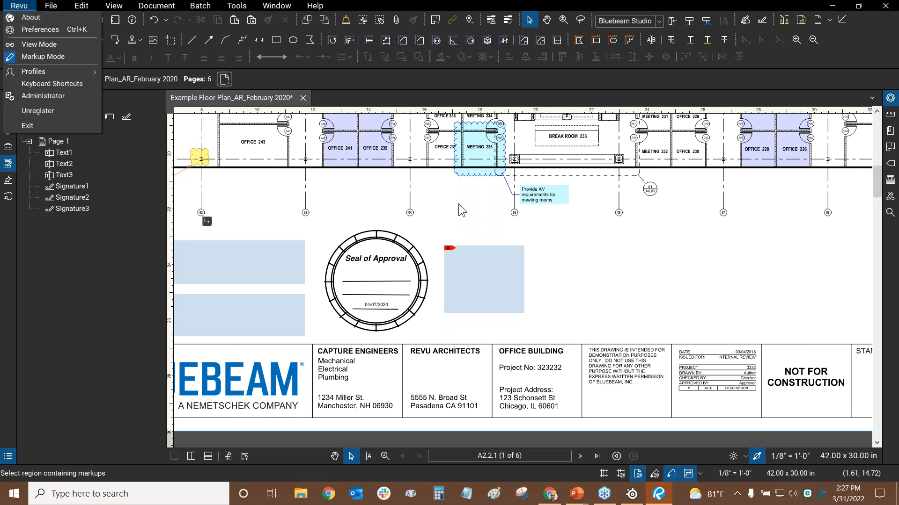
pyautogui.click(566, 258)
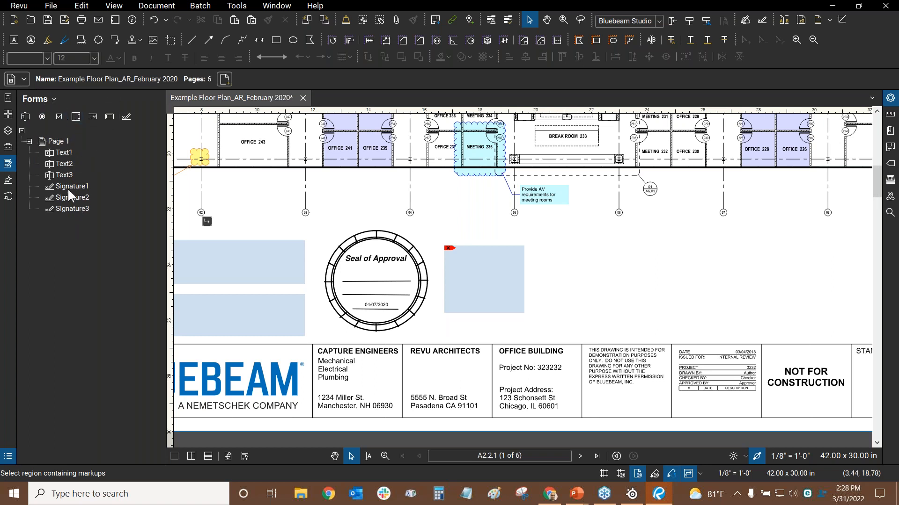
pyautogui.moveTo(480, 233); pyautogui.dragTo(603, 216)
pyautogui.scroll(-1, 224, 237)
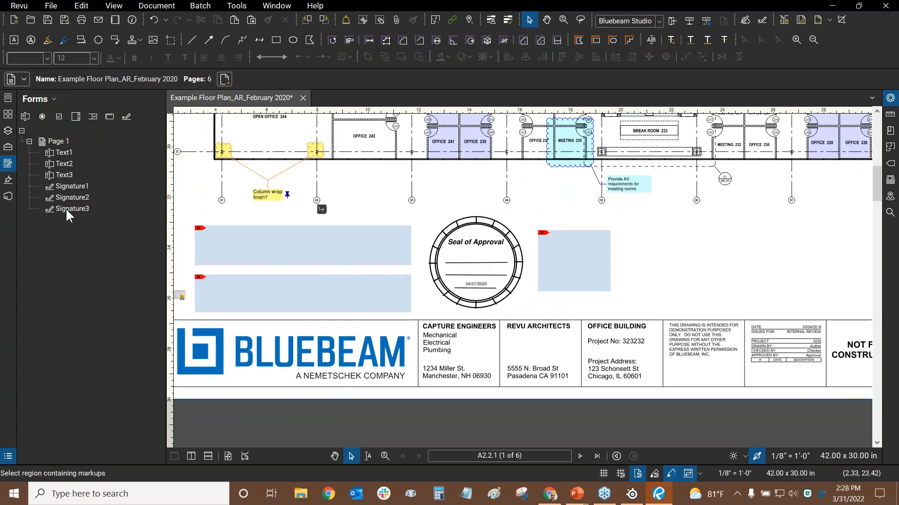
pyautogui.click(66, 209)
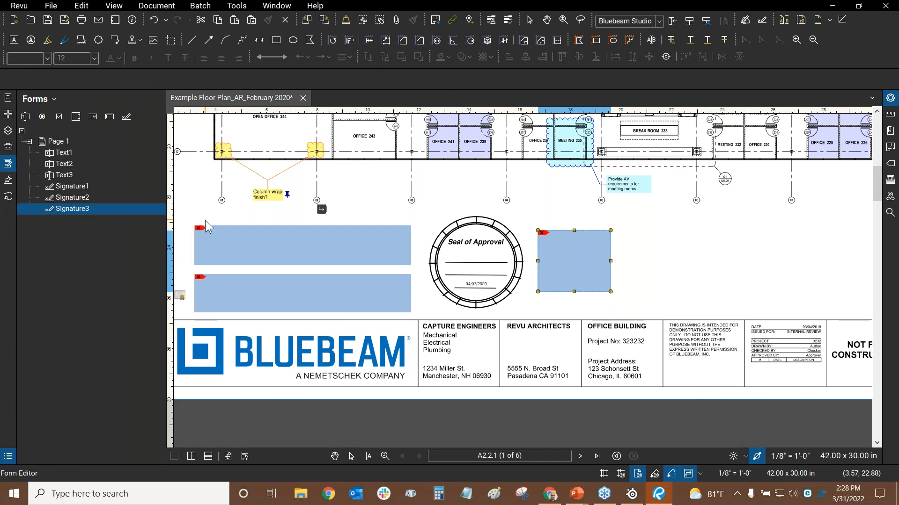
pyautogui.scroll(-2, 297, 206)
pyautogui.scroll(-1, 297, 207)
pyautogui.moveTo(296, 206); pyautogui.dragTo(391, 437)
pyautogui.scroll(16, 341, 203)
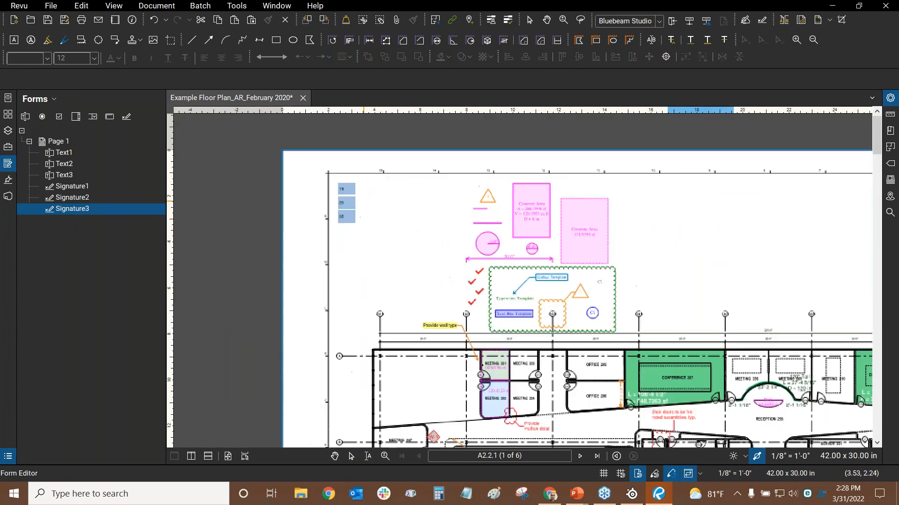
pyautogui.scroll(-16, 375, 217)
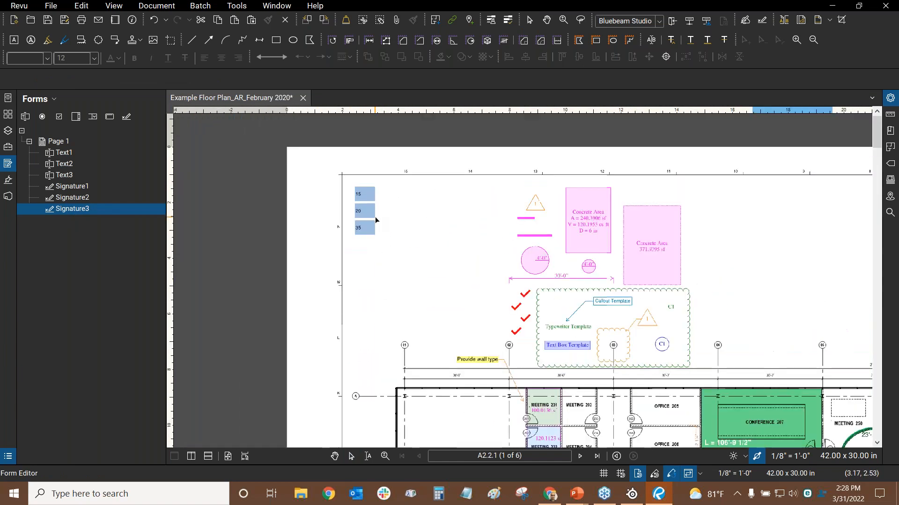
pyautogui.moveTo(418, 308); pyautogui.dragTo(383, 73)
pyautogui.scroll(5, 530, 248)
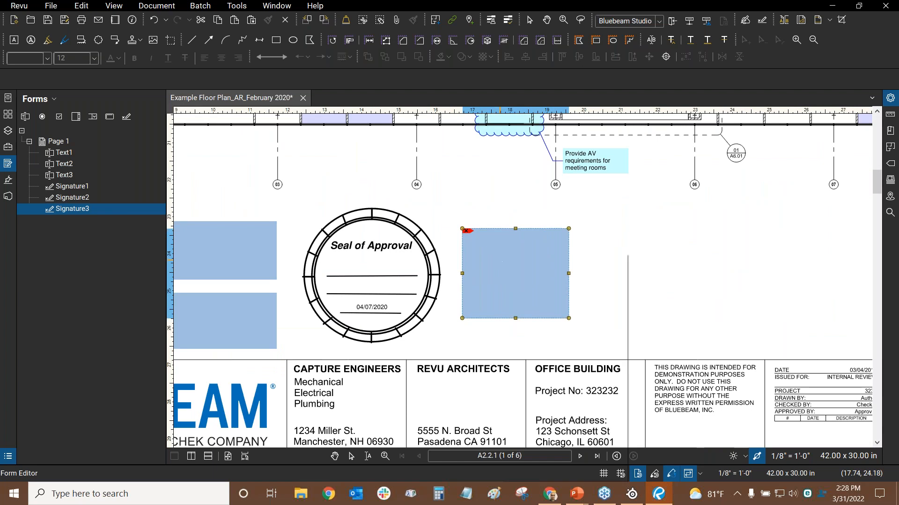
# Delete the Signature3 field beside the Seal of Approval and zoom out to the remaining fields
pyautogui.rightClick(501, 254)
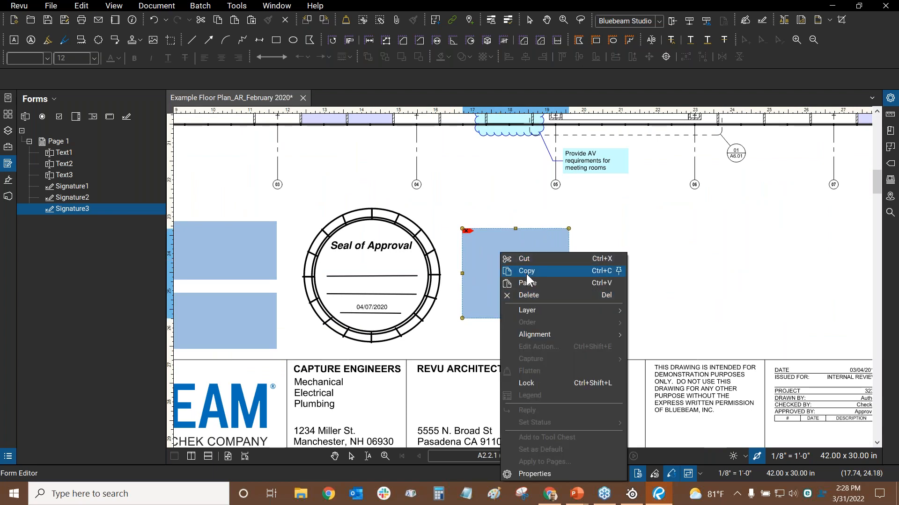
pyautogui.click(468, 7)
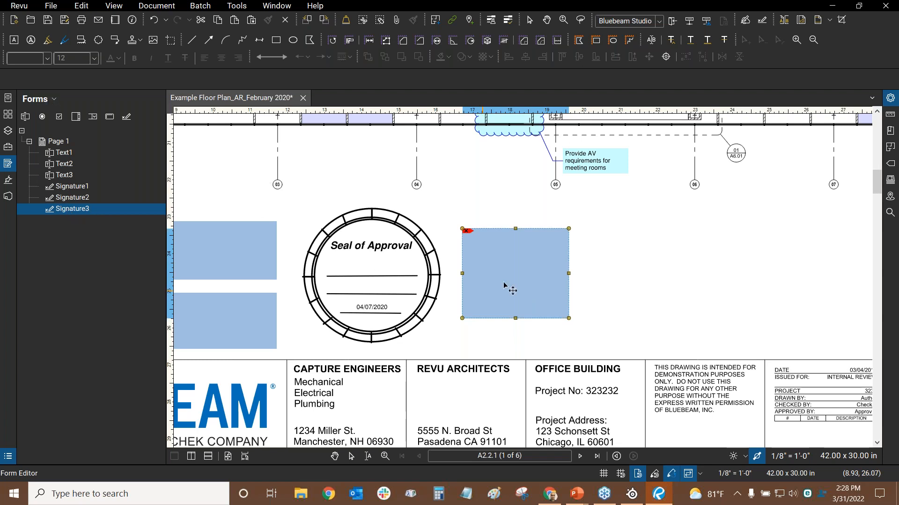
pyautogui.moveTo(534, 287)
pyautogui.mouseDown()
pyautogui.moveTo(642, 255)
pyautogui.moveTo(662, 282)
pyautogui.moveTo(525, 275)
pyautogui.mouseUp()
pyautogui.rightClick(508, 253)
pyautogui.click(557, 296)
pyautogui.moveTo(399, 221); pyautogui.dragTo(587, 261)
pyautogui.scroll(-1, 587, 260)
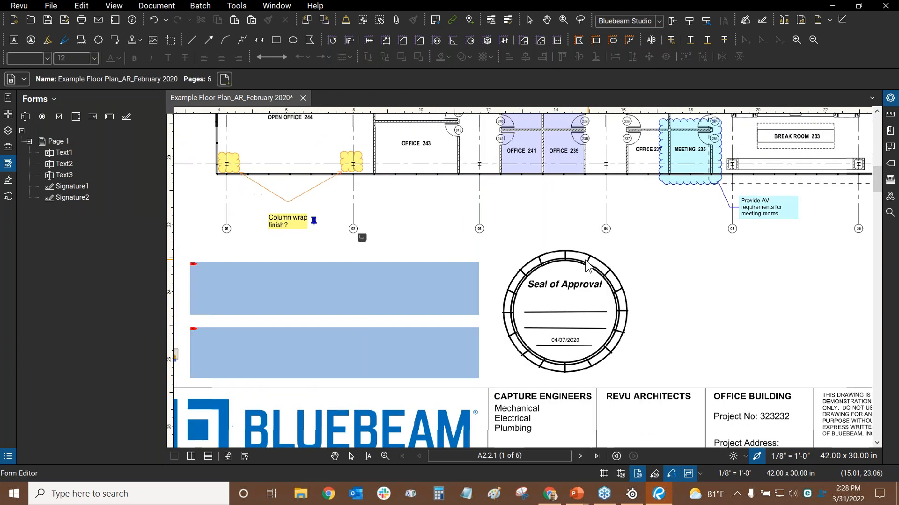
pyautogui.scroll(-2, 586, 264)
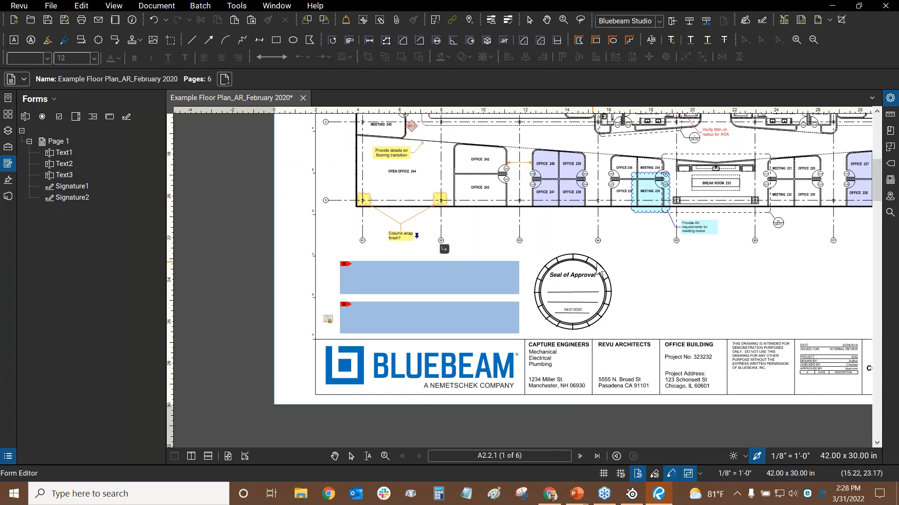
# Select the upper Signature2 field, look over sheet A2.2.1, then exit the Form Editor with Esc
pyautogui.click(411, 286)
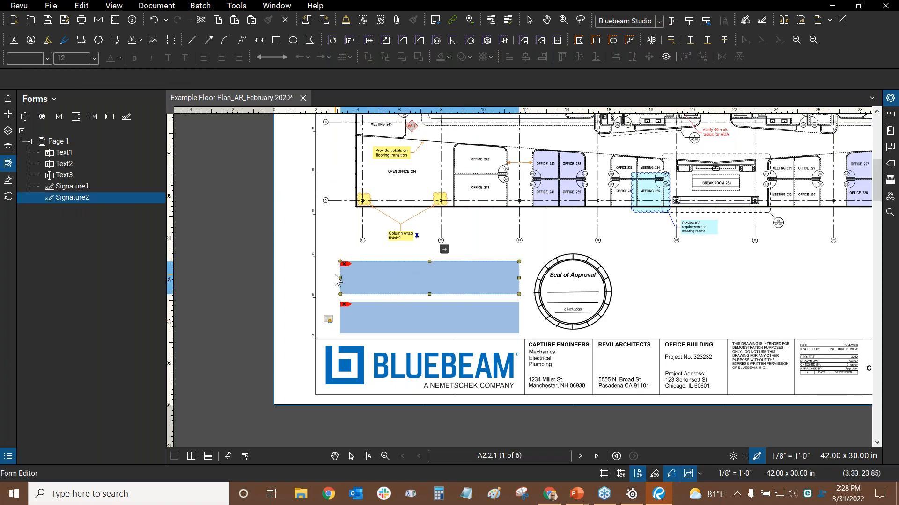
pyautogui.moveTo(677, 255); pyautogui.dragTo(574, 316)
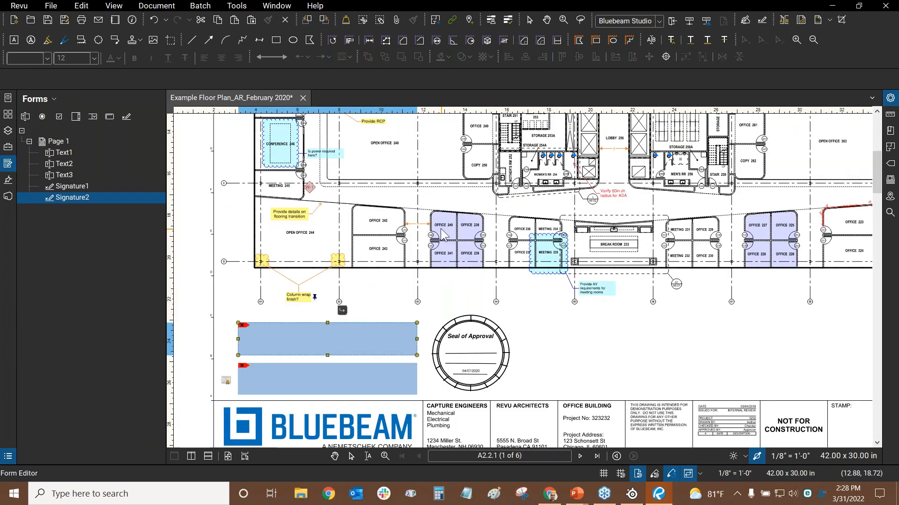
pyautogui.scroll(3, 521, 257)
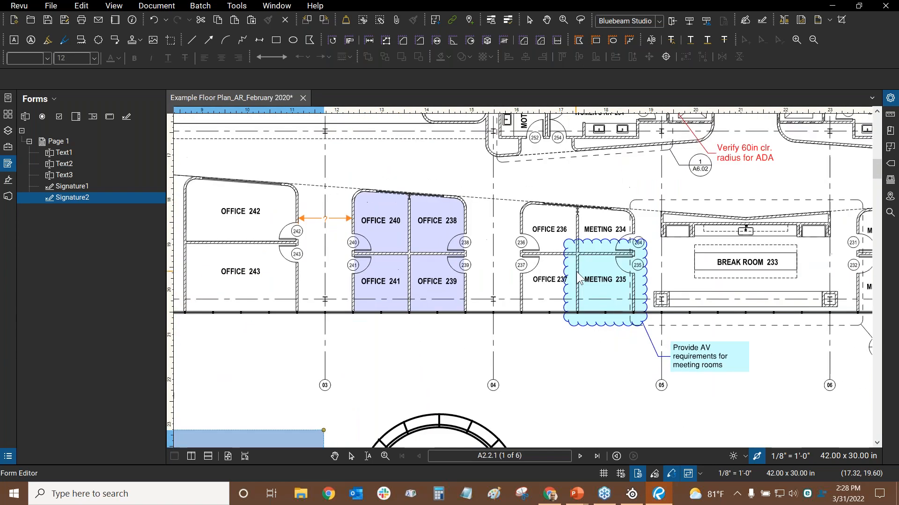
pyautogui.scroll(-2, 382, 293)
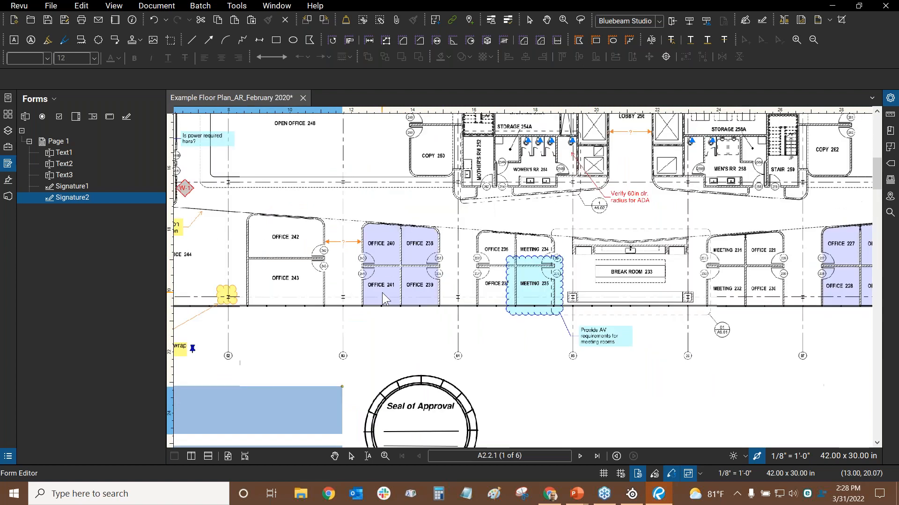
pyautogui.scroll(-2, 382, 293)
pyautogui.scroll(-1, 517, 265)
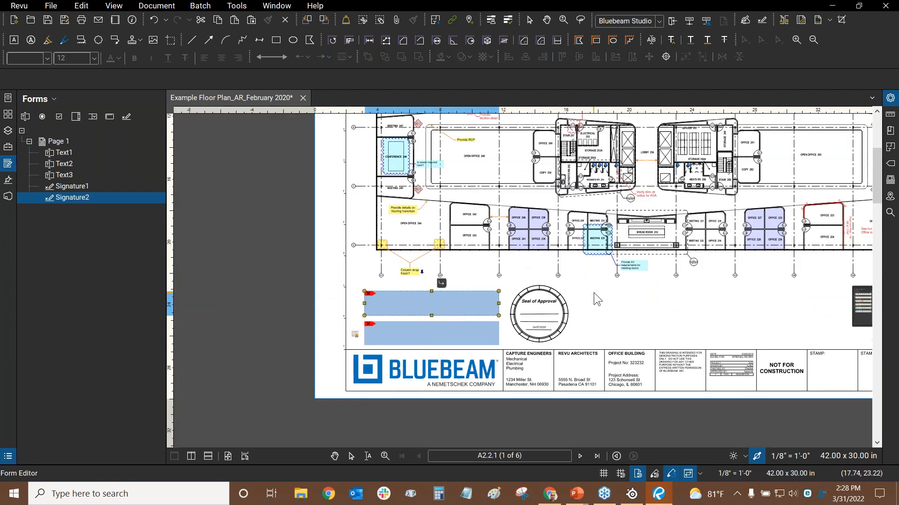
pyautogui.moveTo(572, 271); pyautogui.dragTo(554, 232)
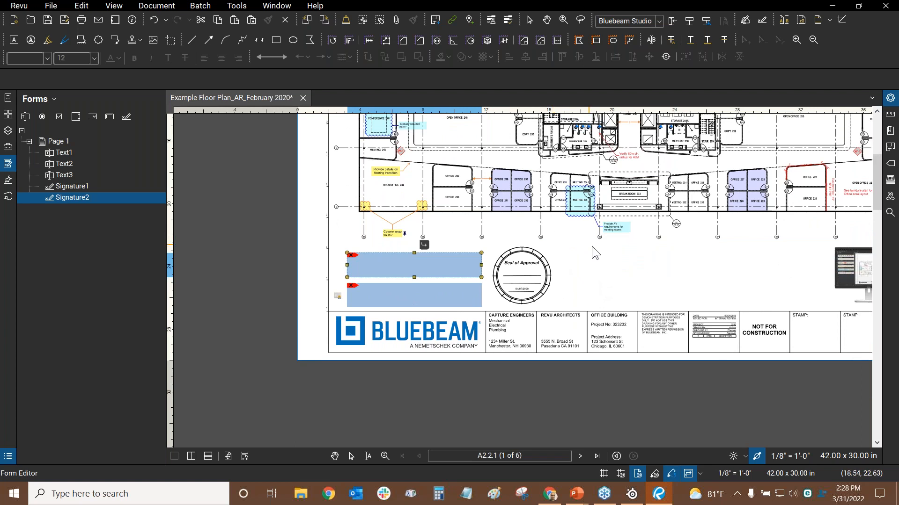
pyautogui.scroll(2, 592, 246)
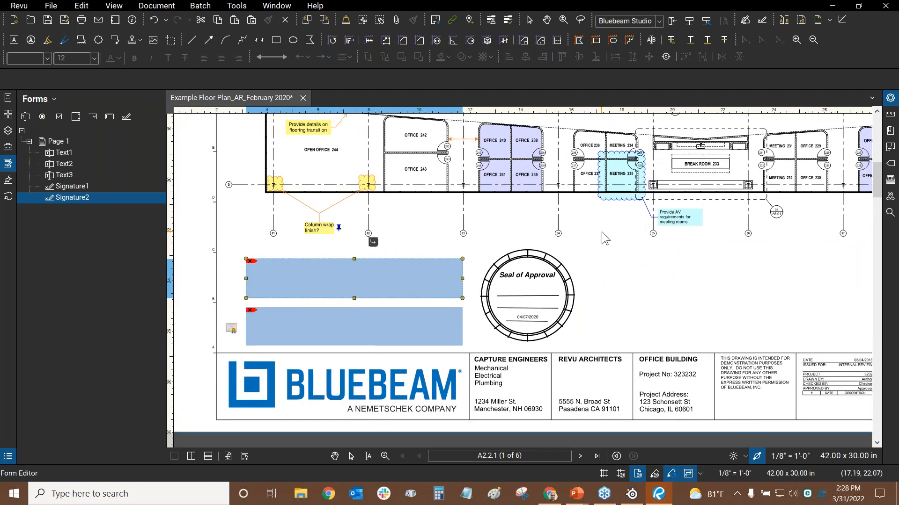
pyautogui.press('Escape')
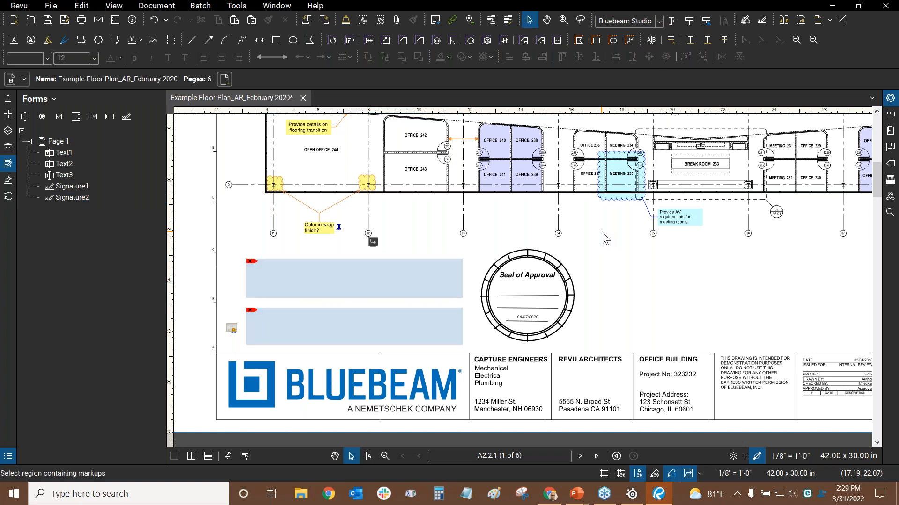
# Enter 25 in the top numeric field so the third field recalculates to 45
pyautogui.moveTo(228, 142); pyautogui.dragTo(316, 440)
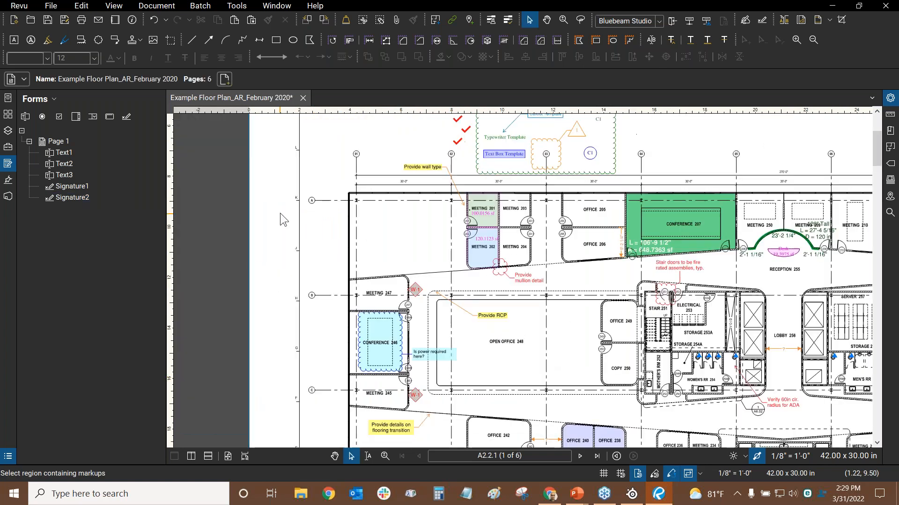
pyautogui.moveTo(309, 150); pyautogui.dragTo(363, 393)
pyautogui.scroll(4, 405, 262)
pyautogui.click(349, 253)
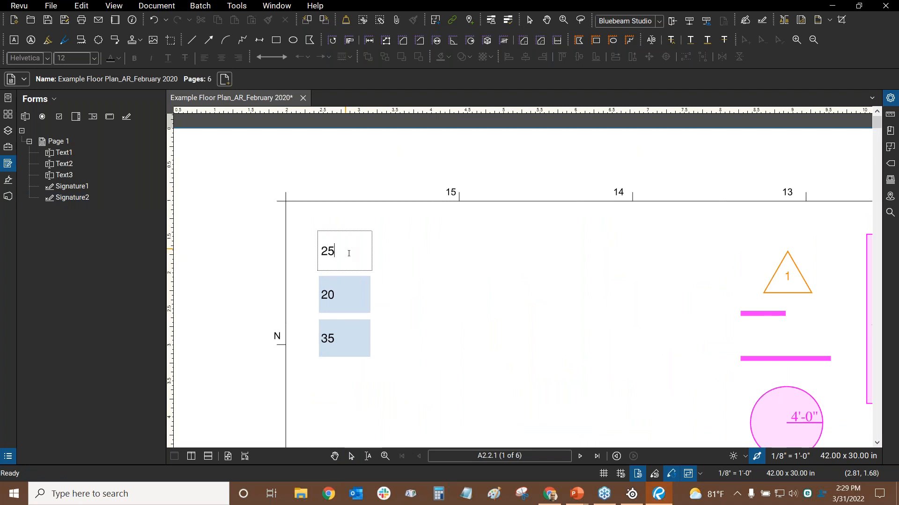
pyautogui.click(486, 246)
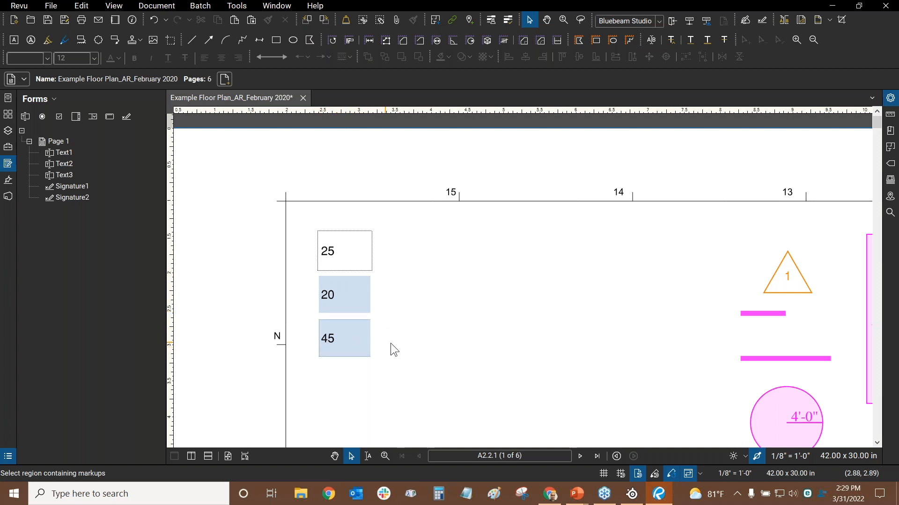
pyautogui.click(418, 335)
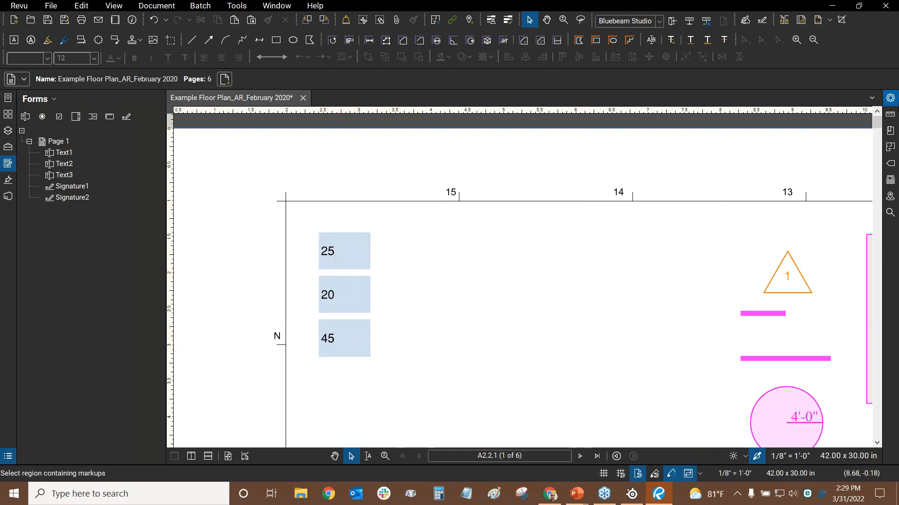
# Zoom to the signature fields and preview the Sign dialog on one, closing it unsigned
pyautogui.scroll(-5, 515, 266)
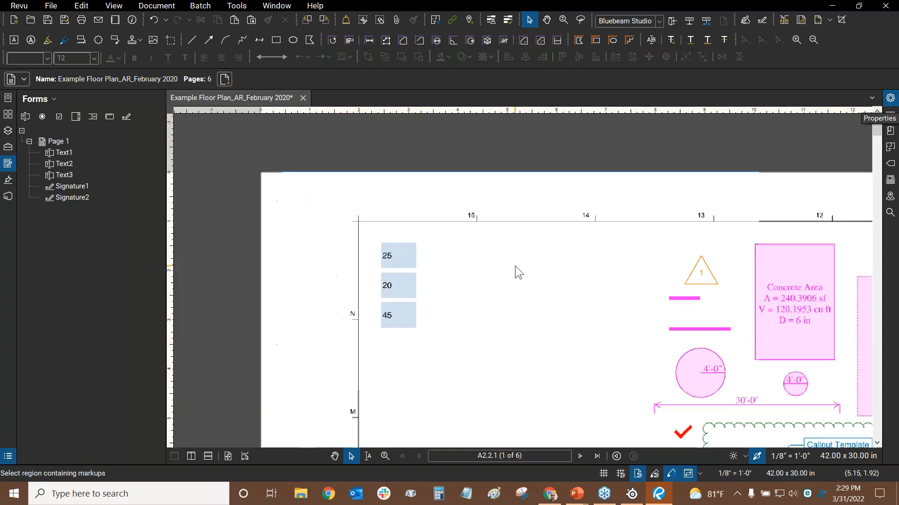
pyautogui.moveTo(515, 266); pyautogui.dragTo(464, 127)
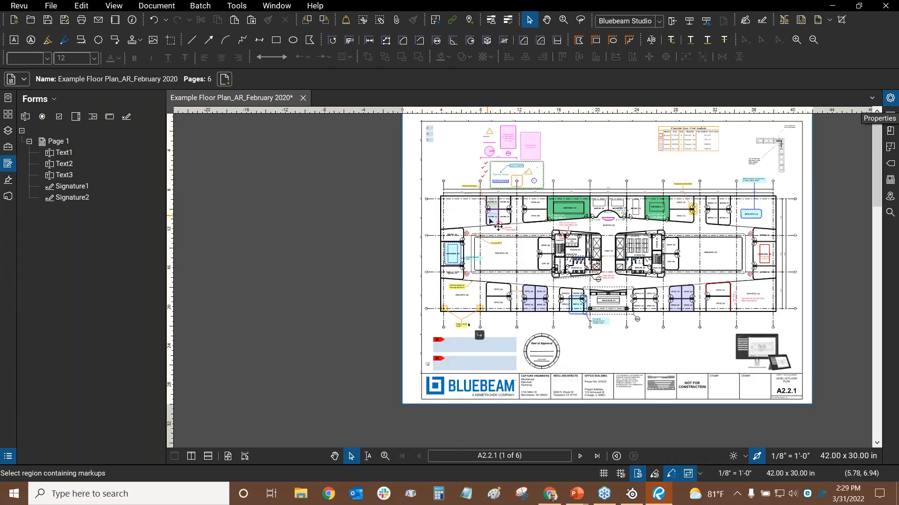
pyautogui.scroll(4, 508, 397)
pyautogui.scroll(2, 417, 265)
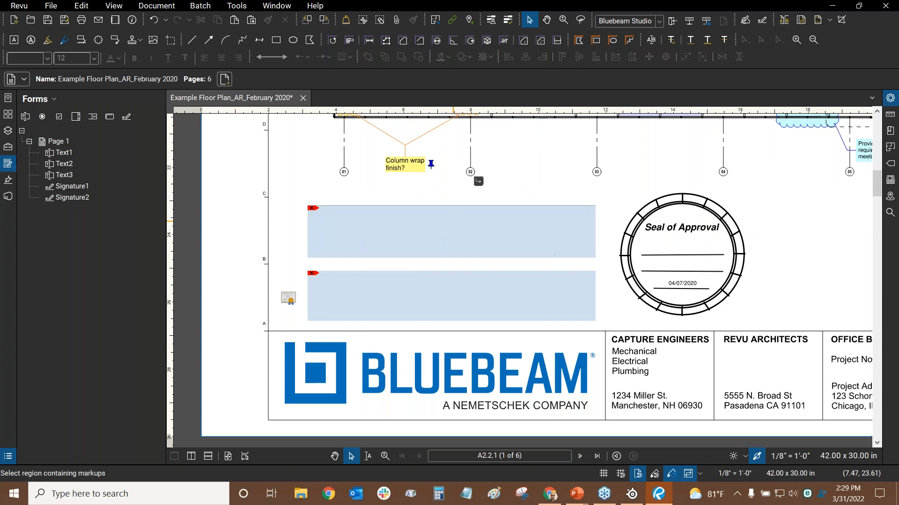
pyautogui.moveTo(417, 272); pyautogui.dragTo(391, 274)
pyautogui.click(419, 238)
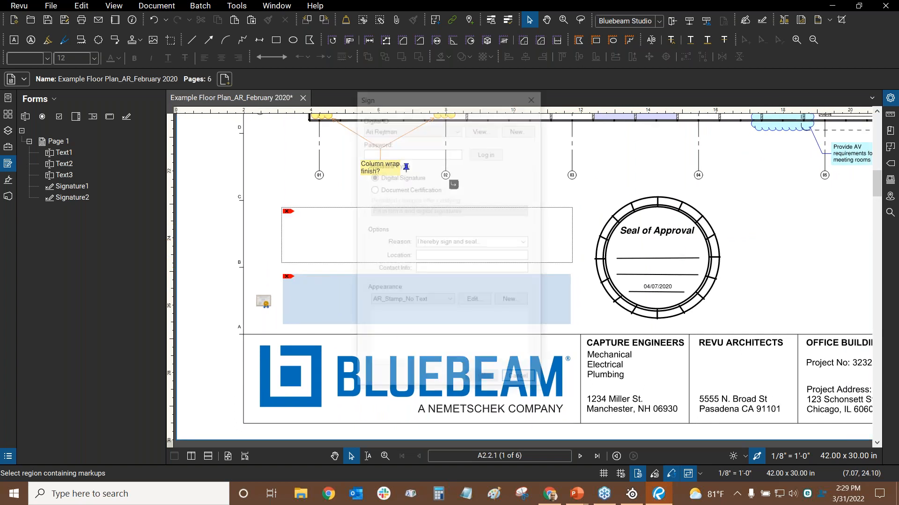
pyautogui.click(534, 96)
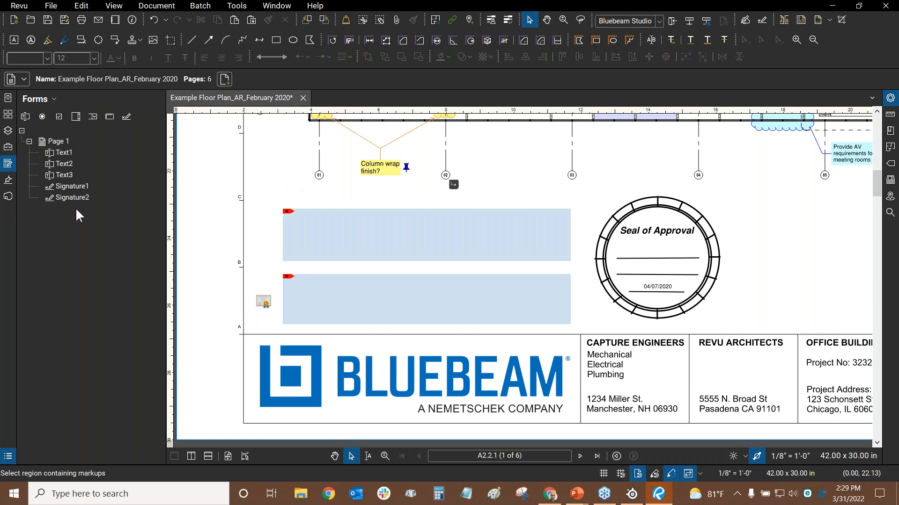
# Collapse Forms, open the Signatures panel, and try signing the upper field before cancelling
pyautogui.click(7, 169)
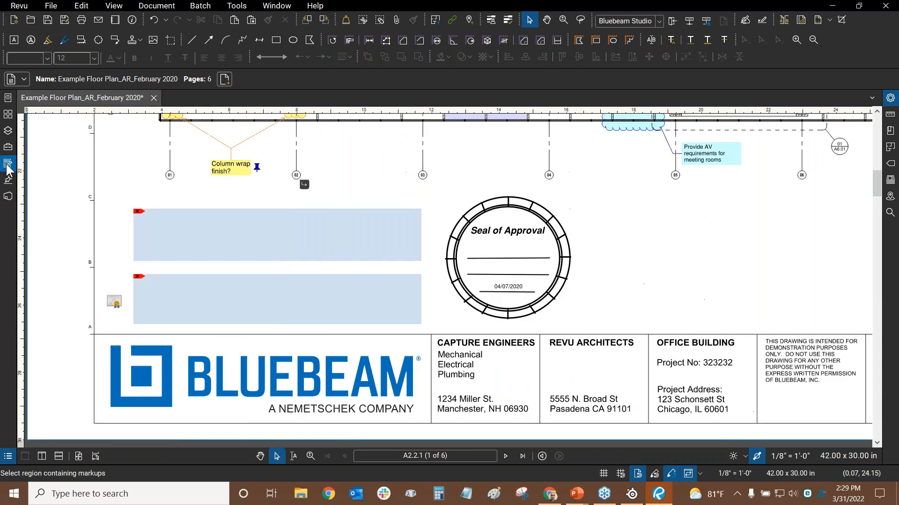
pyautogui.click(9, 182)
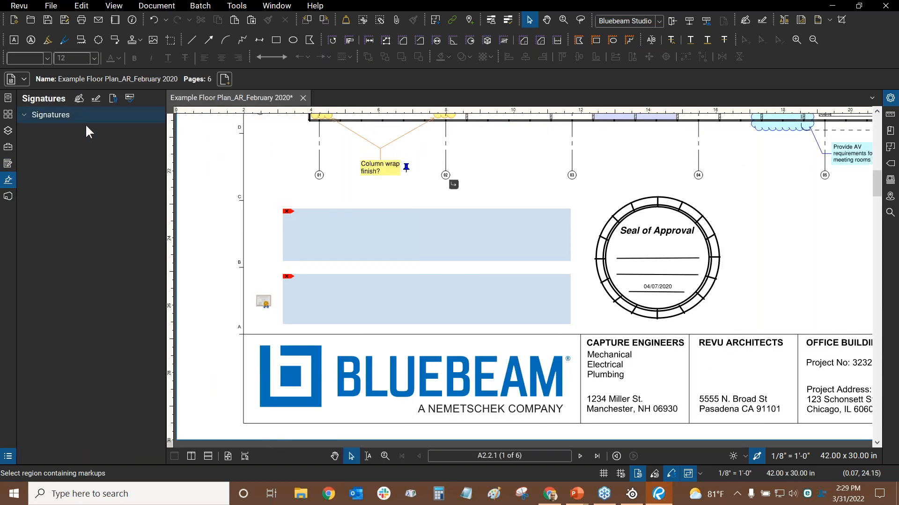
pyautogui.click(79, 99)
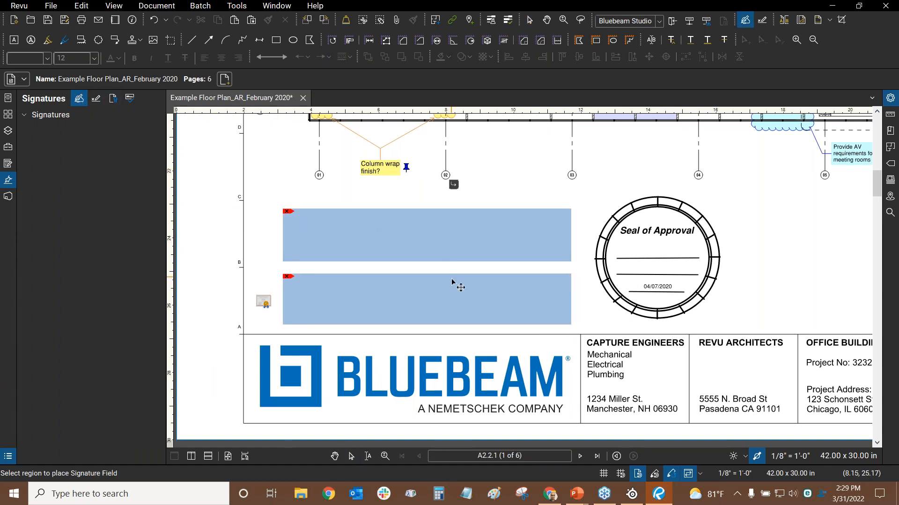
pyautogui.click(409, 226)
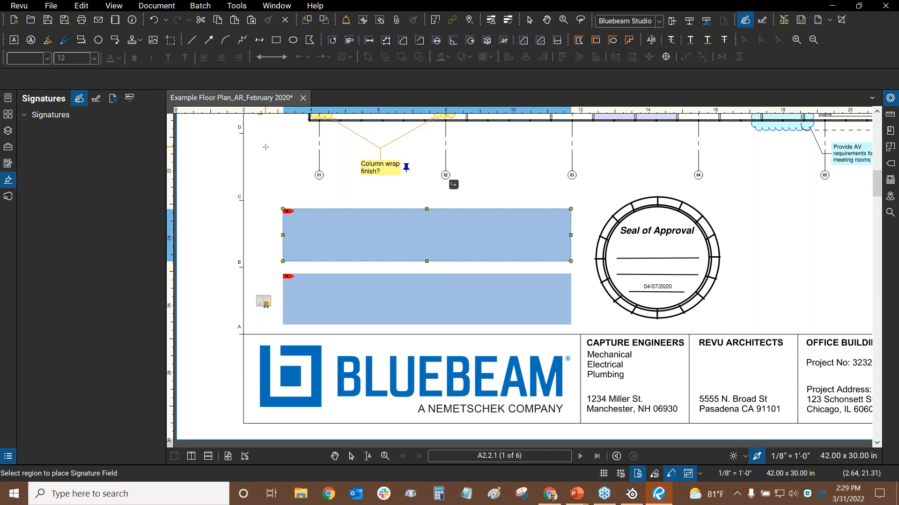
pyautogui.press('Escape')
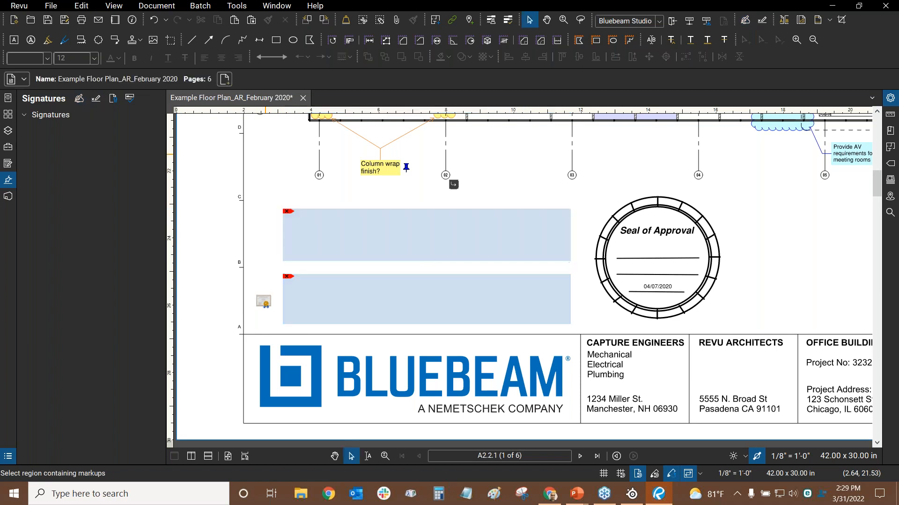
# Draw a new signature field beside the Seal of Approval and nudge it into place
pyautogui.click(97, 99)
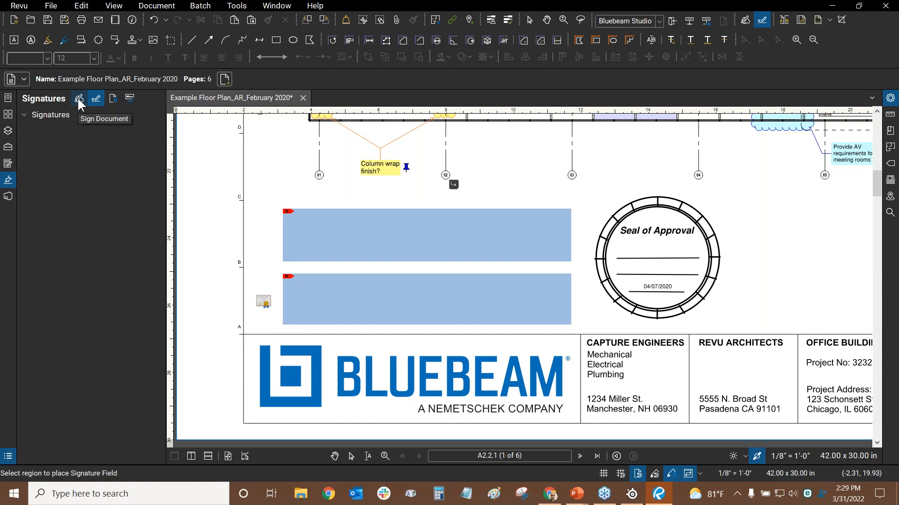
pyautogui.scroll(-3, 598, 222)
pyautogui.moveTo(432, 221); pyautogui.dragTo(526, 244)
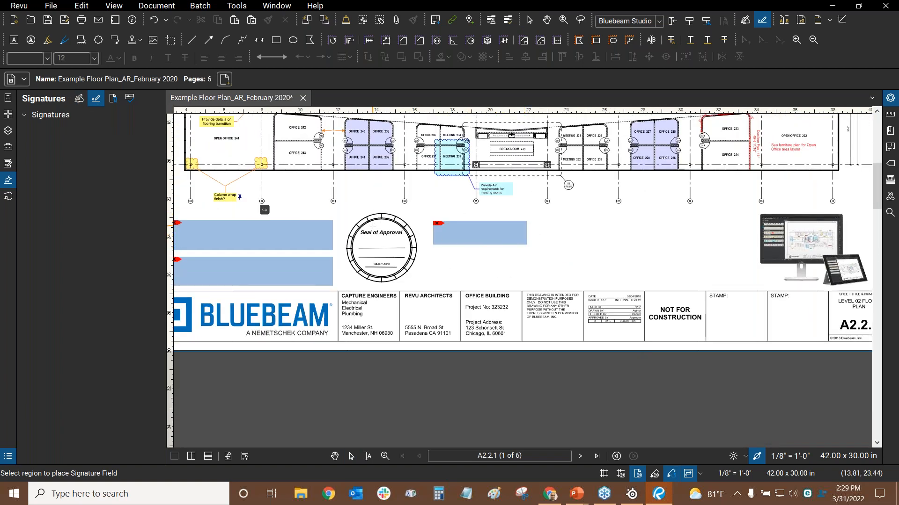
pyautogui.scroll(2, 428, 234)
pyautogui.click(539, 254)
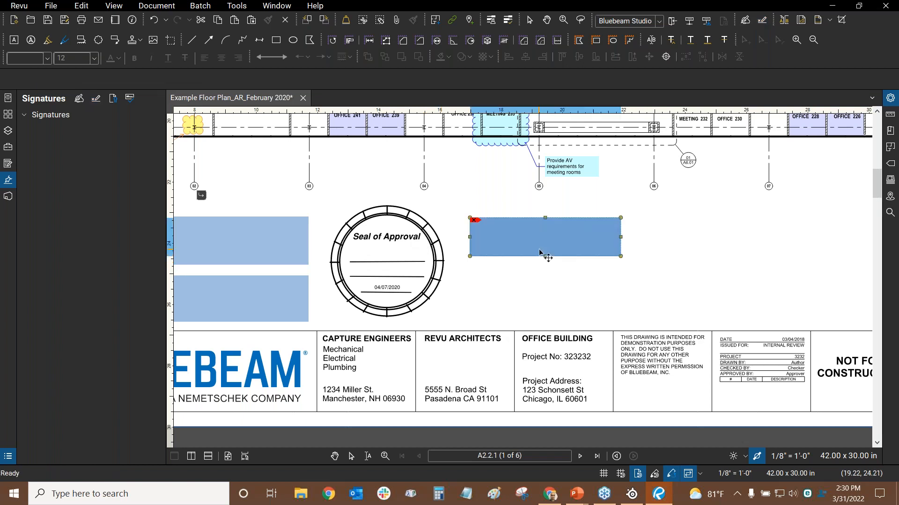
pyautogui.moveTo(536, 242)
pyautogui.mouseDown()
pyautogui.moveTo(526, 268)
pyautogui.moveTo(537, 202)
pyautogui.mouseUp()
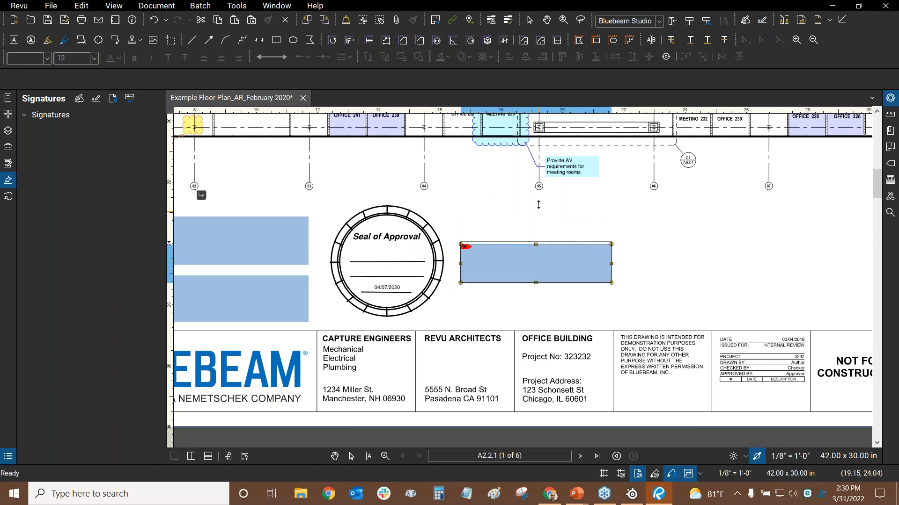
pyautogui.rightClick(533, 243)
pyautogui.click(550, 220)
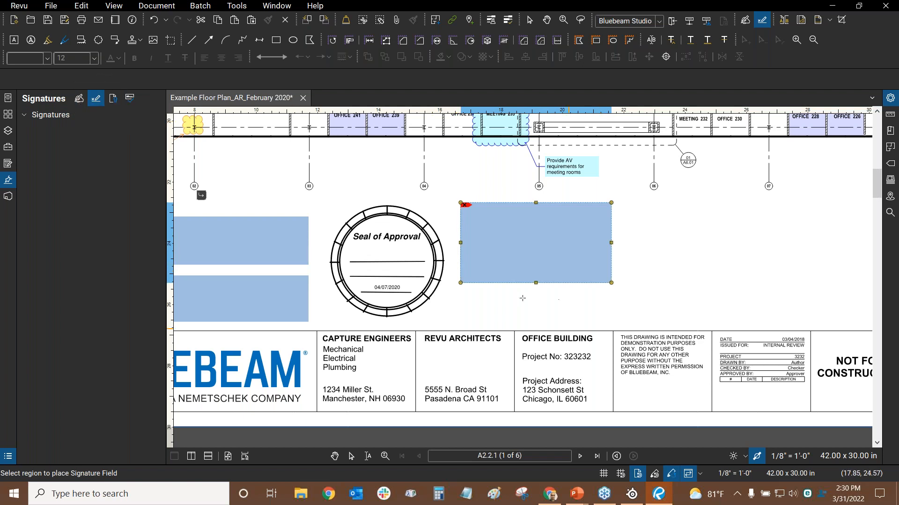
pyautogui.moveTo(515, 206); pyautogui.dragTo(623, 224)
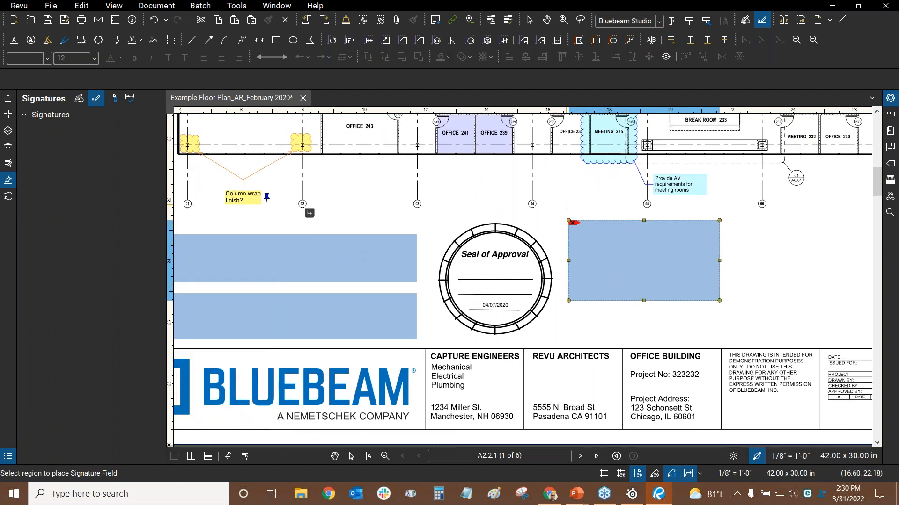
pyautogui.press('Escape')
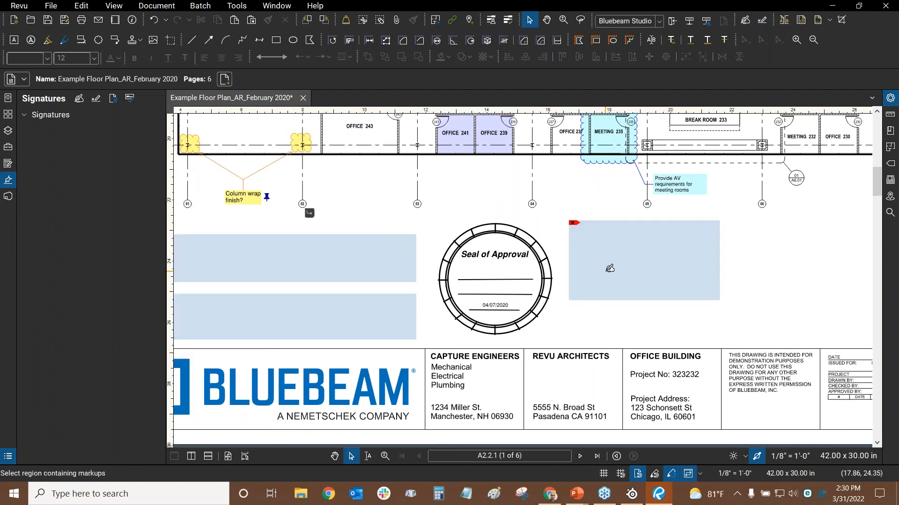
# Delete the signature field right of the seal, then pan up to the OFFICE 241 rooms
pyautogui.click(96, 98)
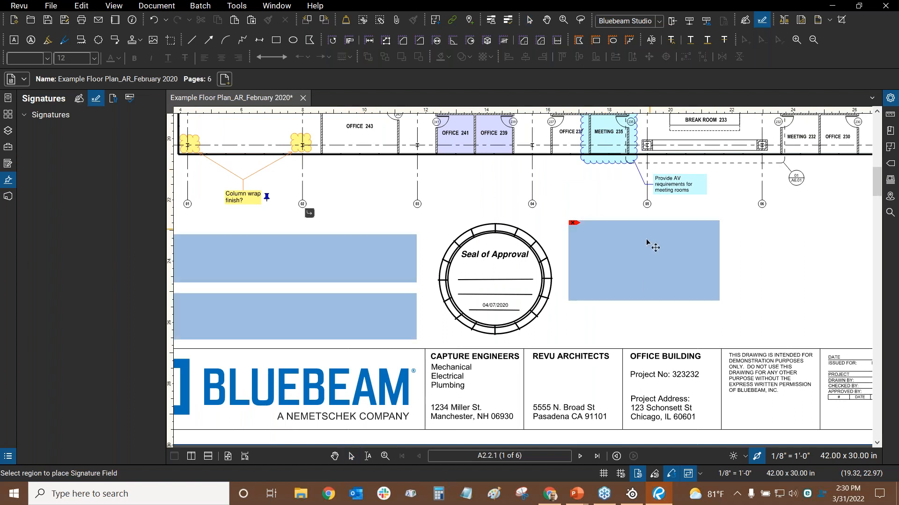
pyautogui.rightClick(632, 280)
pyautogui.click(654, 296)
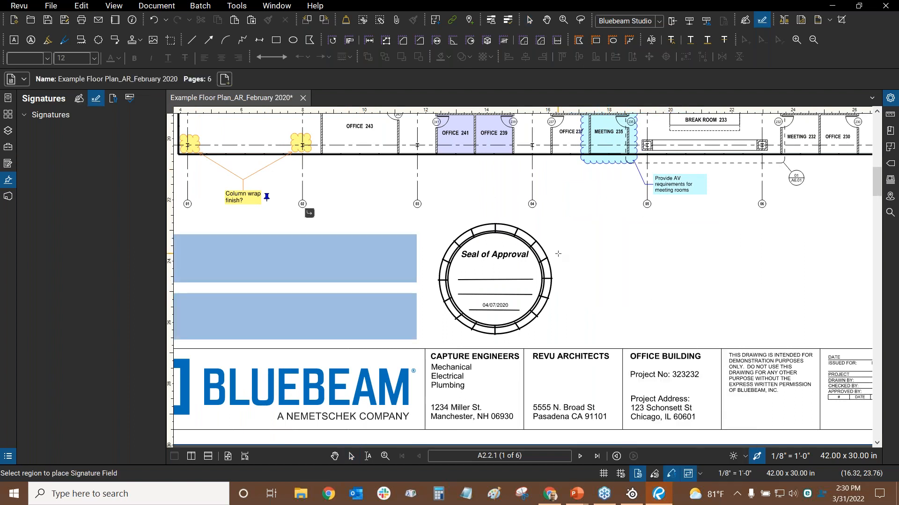
pyautogui.press('Escape')
pyautogui.click(466, 148)
pyautogui.moveTo(475, 161); pyautogui.dragTo(509, 246)
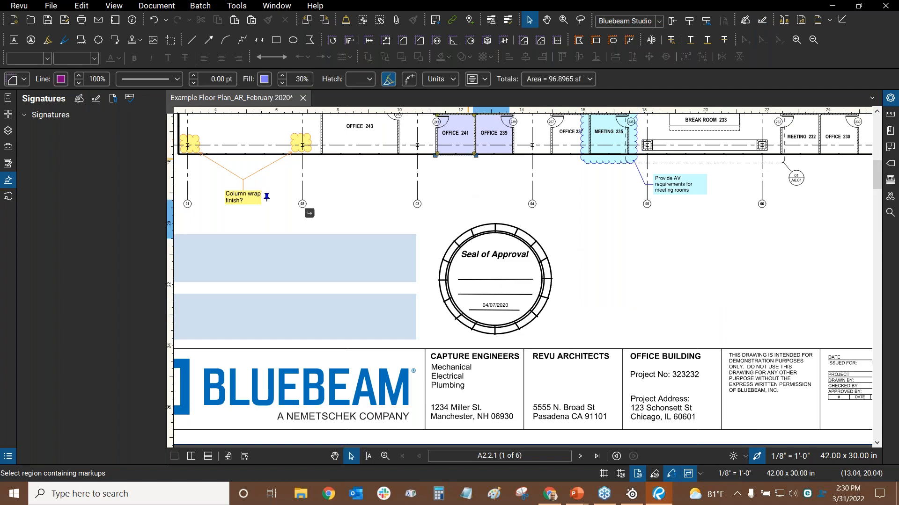
pyautogui.click(535, 274)
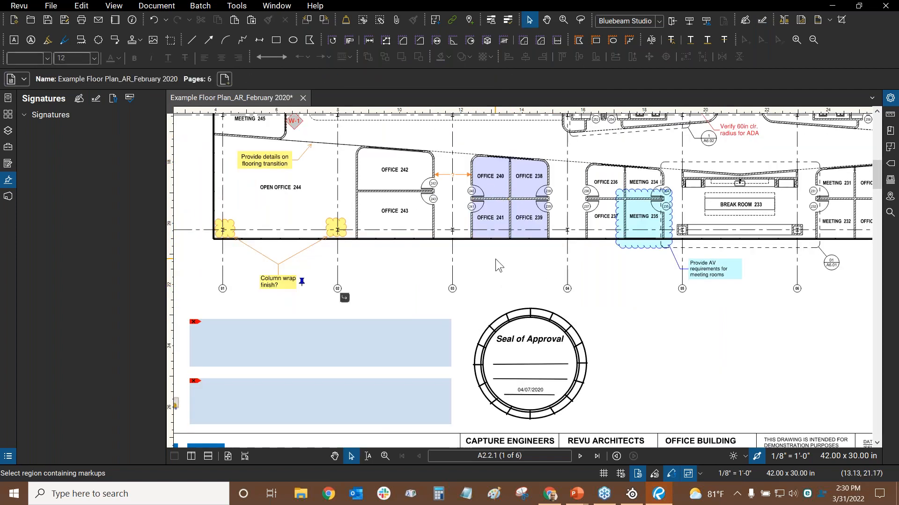
pyautogui.scroll(-5, 495, 260)
pyautogui.hotkey('alt', 'Tab')
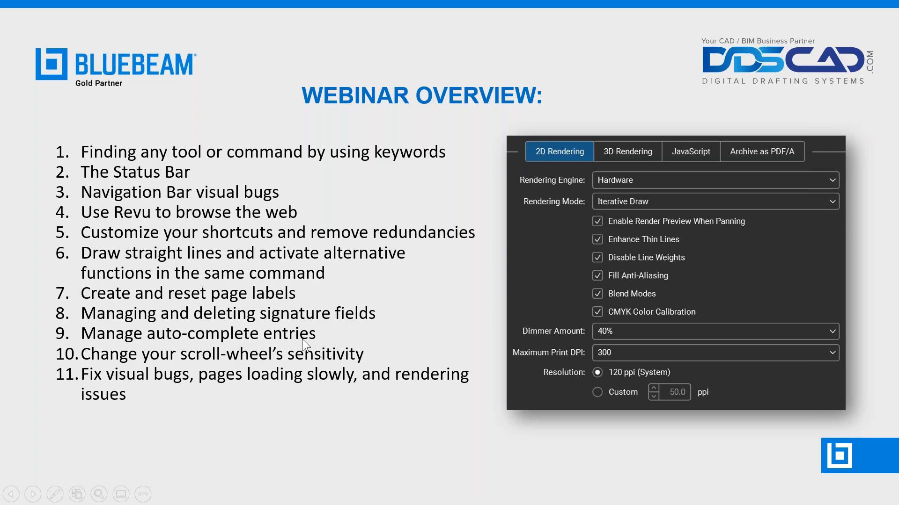
pyautogui.hotkey('alt', 'Tab')
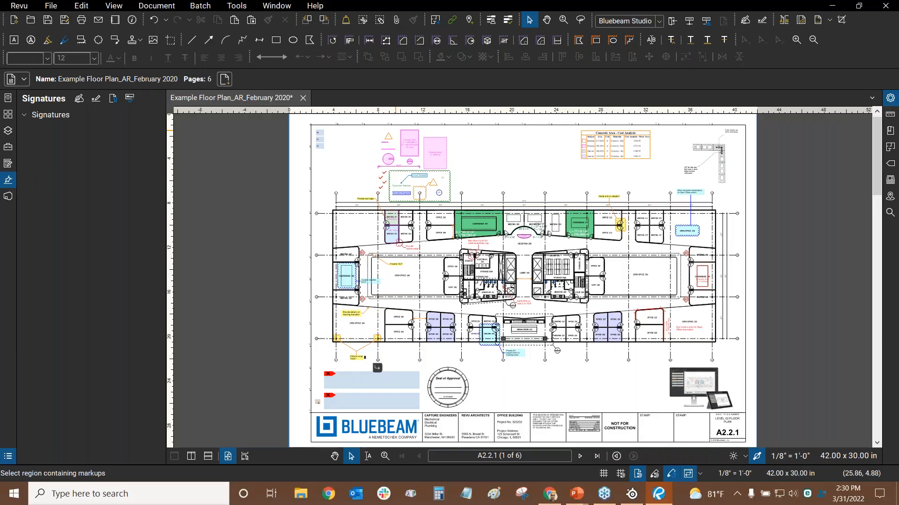
# In Properties, change the 371.9395 sf Concrete Area measurement's Subject from Interior to Exterior
pyautogui.click(890, 97)
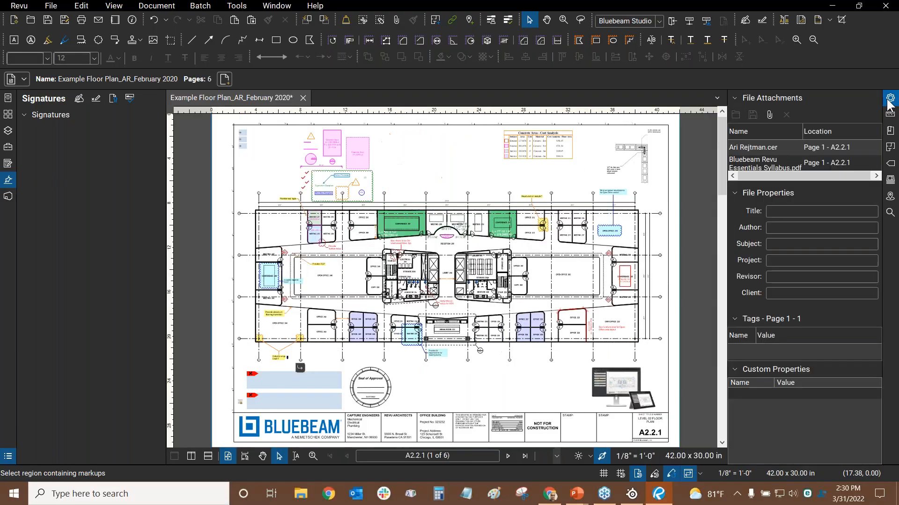
pyautogui.click(351, 153)
pyautogui.moveTo(367, 131); pyautogui.dragTo(443, 180)
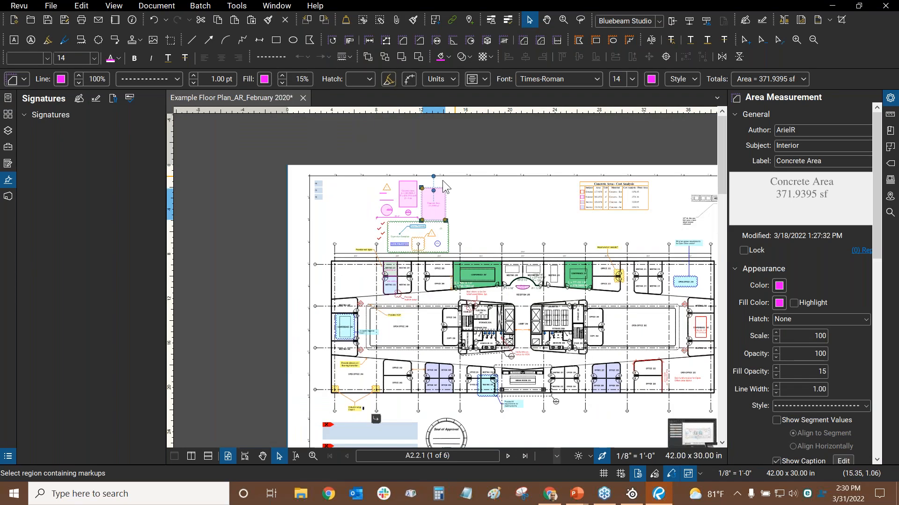
pyautogui.scroll(7, 433, 193)
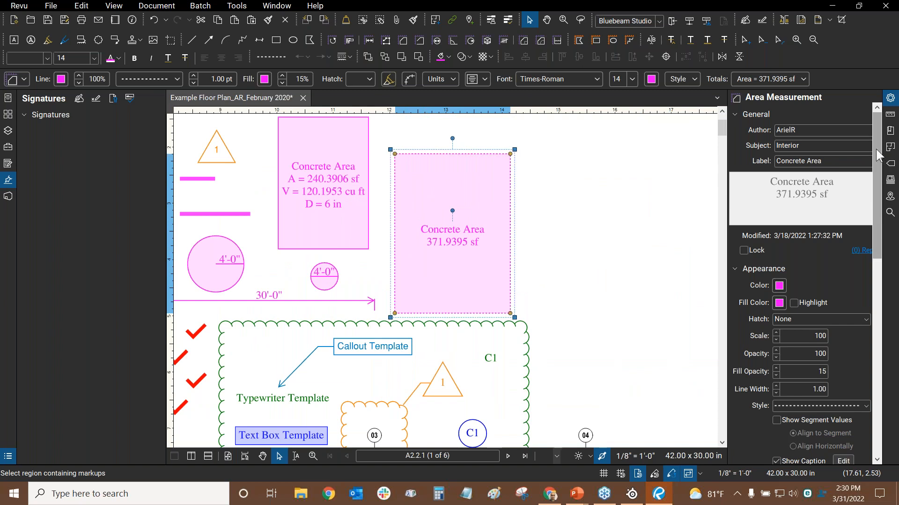
pyautogui.click(821, 145)
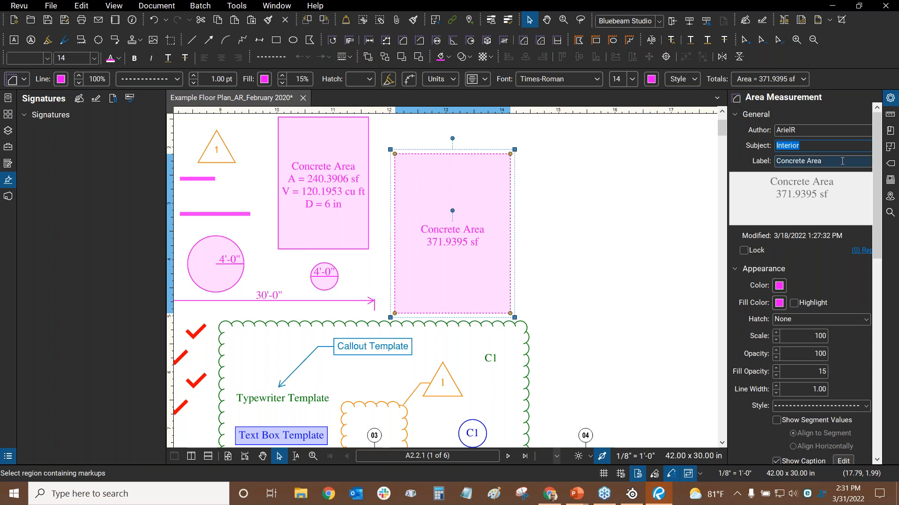
pyautogui.write('excel Example')
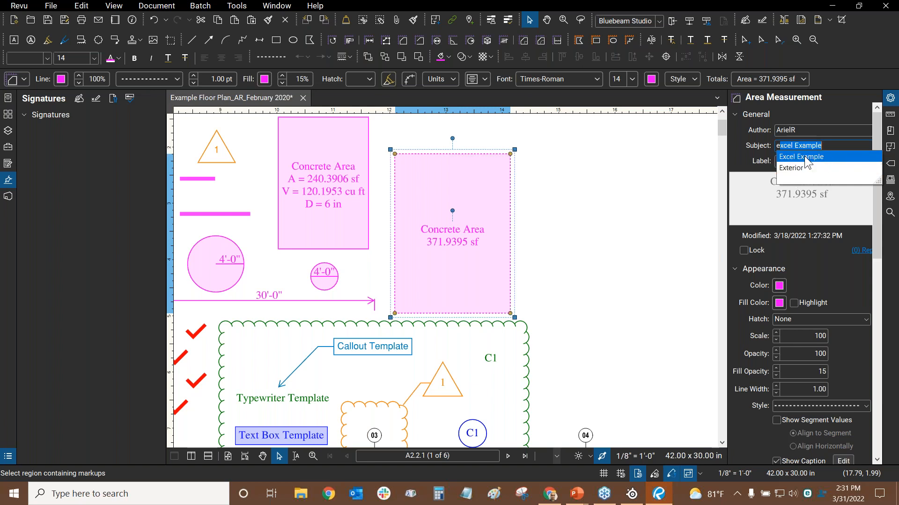
pyautogui.click(784, 167)
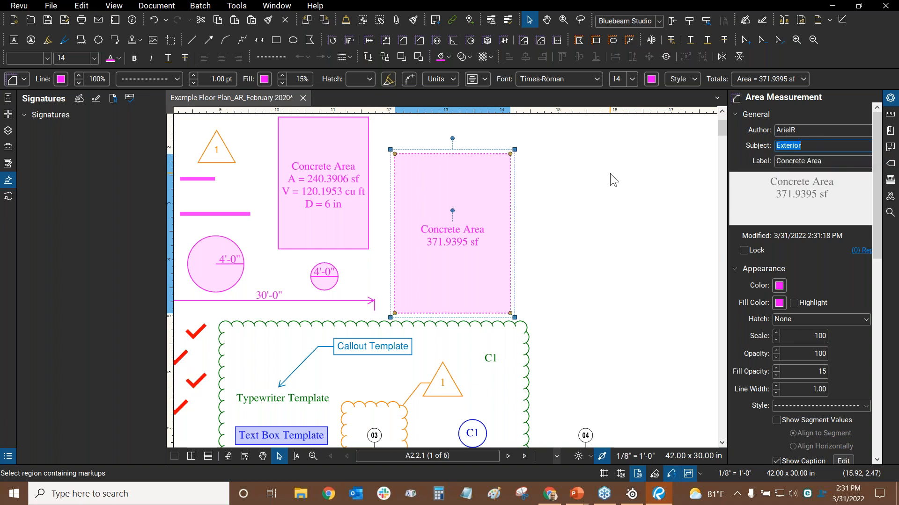
pyautogui.click(819, 131)
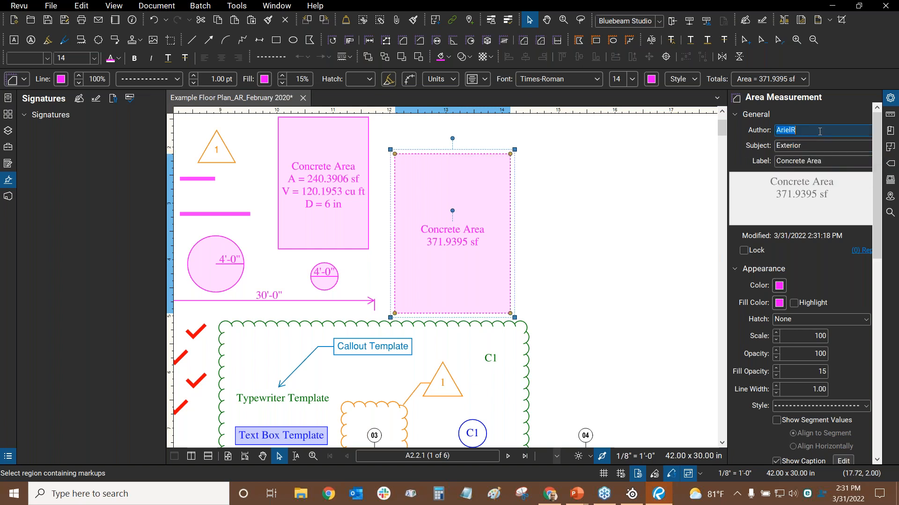
pyautogui.click(812, 145)
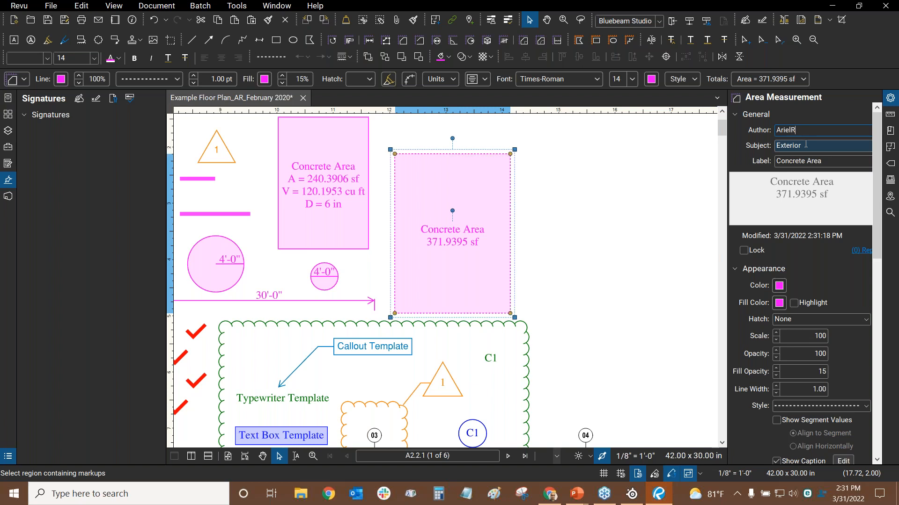
pyautogui.click(556, 196)
# Open Revu Preferences to the General Spelling tab with Auto-Complete and Spell Check enabled
pyautogui.click(18, 5)
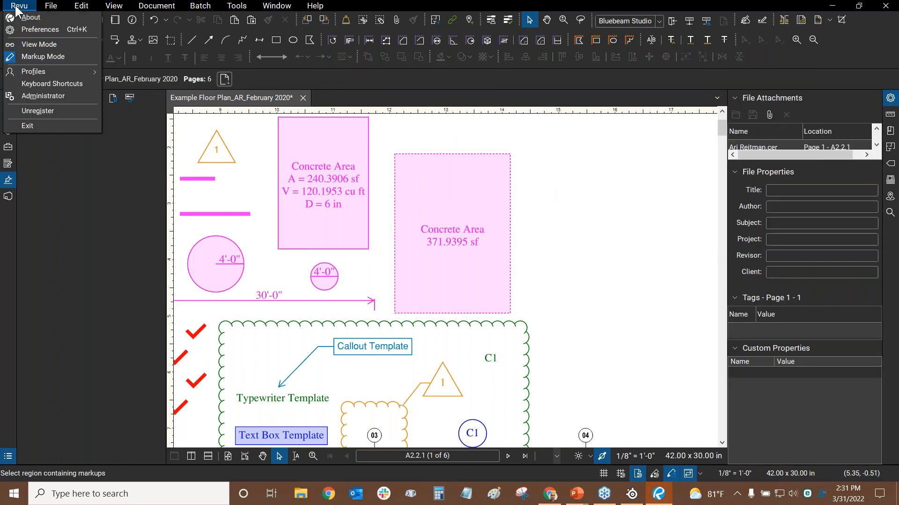
pyautogui.click(17, 29)
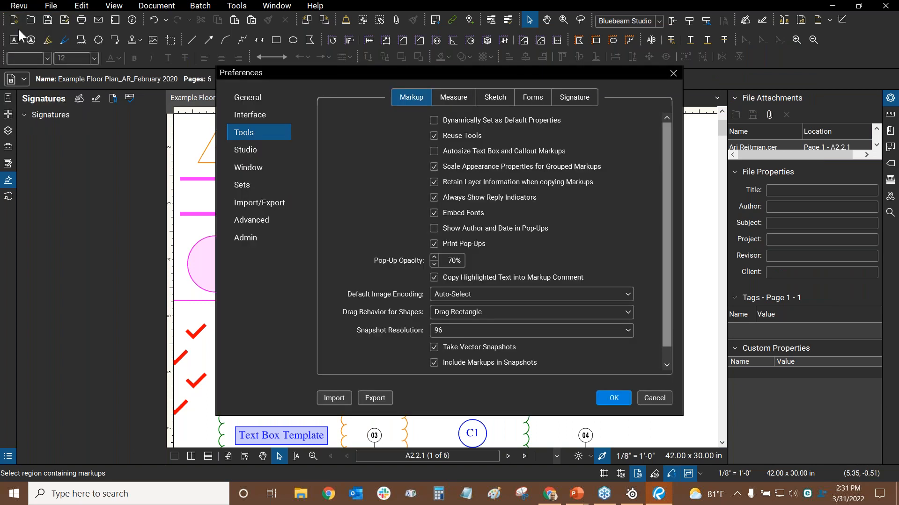
pyautogui.click(255, 97)
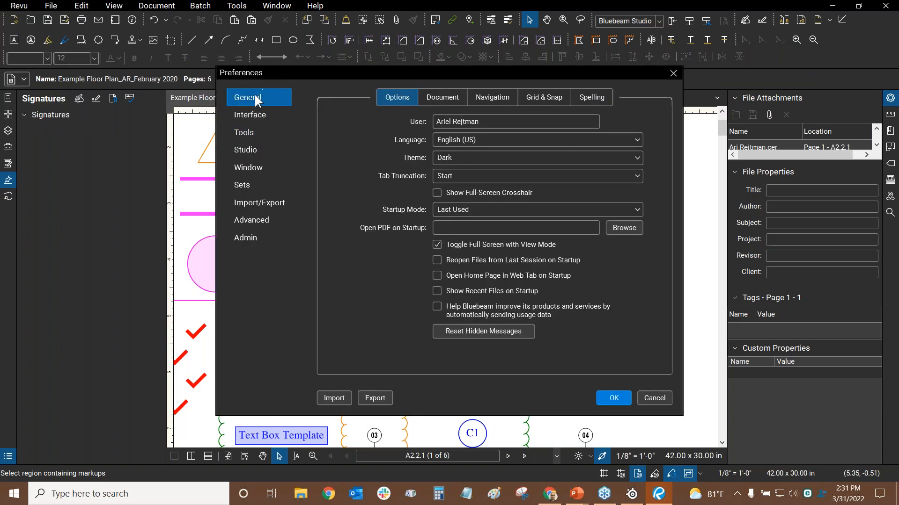
pyautogui.click(591, 99)
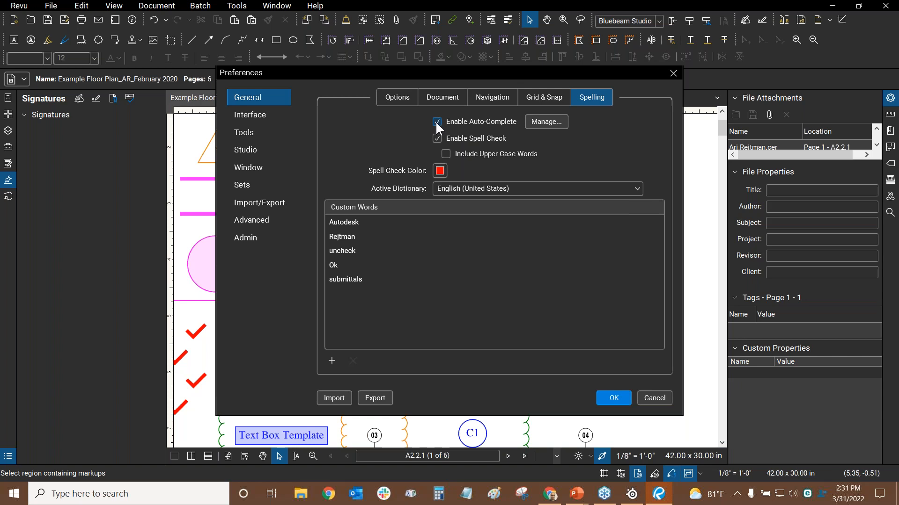
# Open the Manage Auto-Complete List on the Author category and review its entries
pyautogui.click(549, 121)
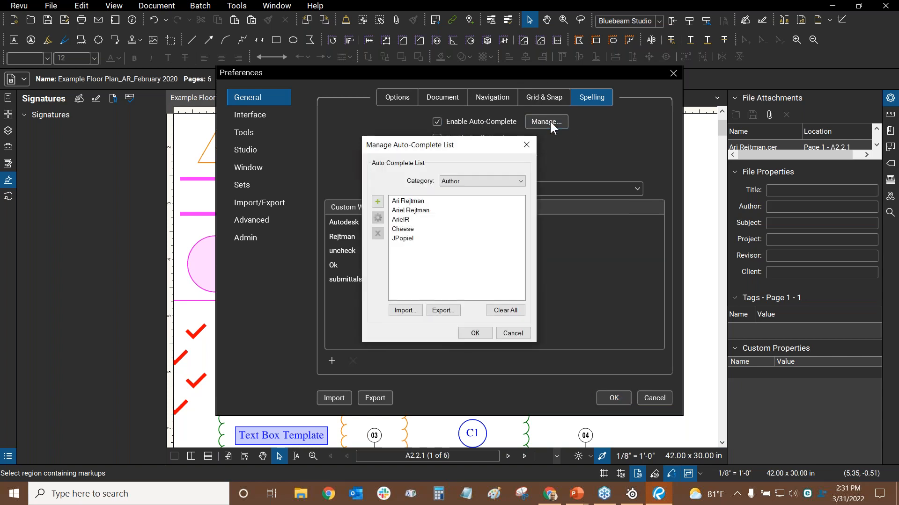
pyautogui.click(478, 182)
pyautogui.click(492, 162)
pyautogui.click(422, 211)
pyautogui.click(421, 201)
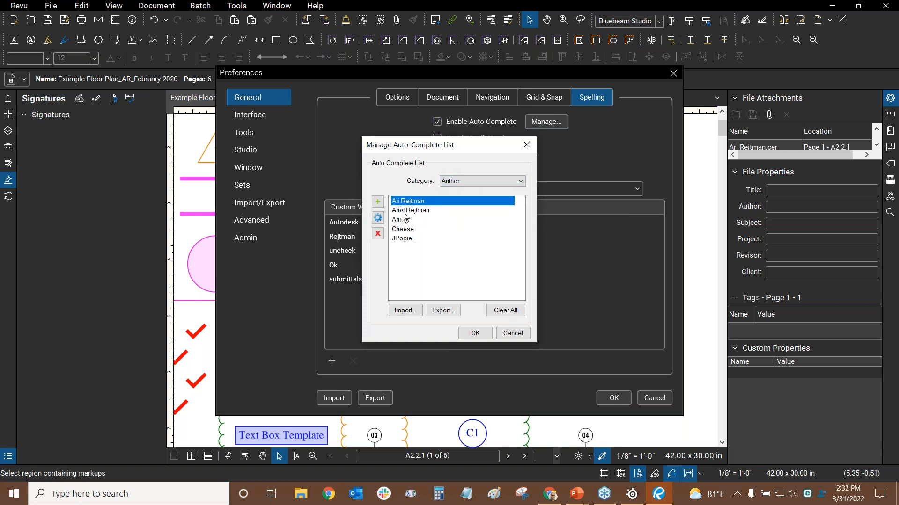
# Delete the short-form author entry, leaving four authors in the list
pyautogui.click(402, 211)
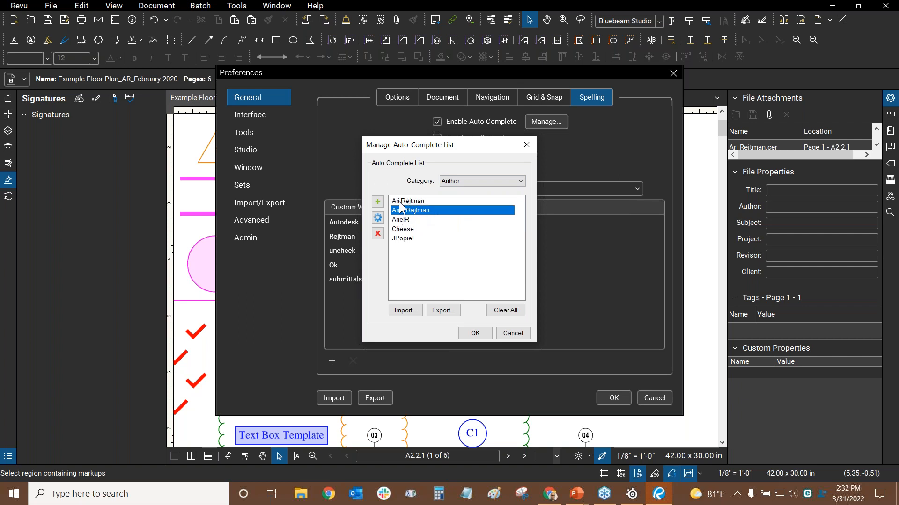
pyautogui.click(448, 202)
pyautogui.click(403, 220)
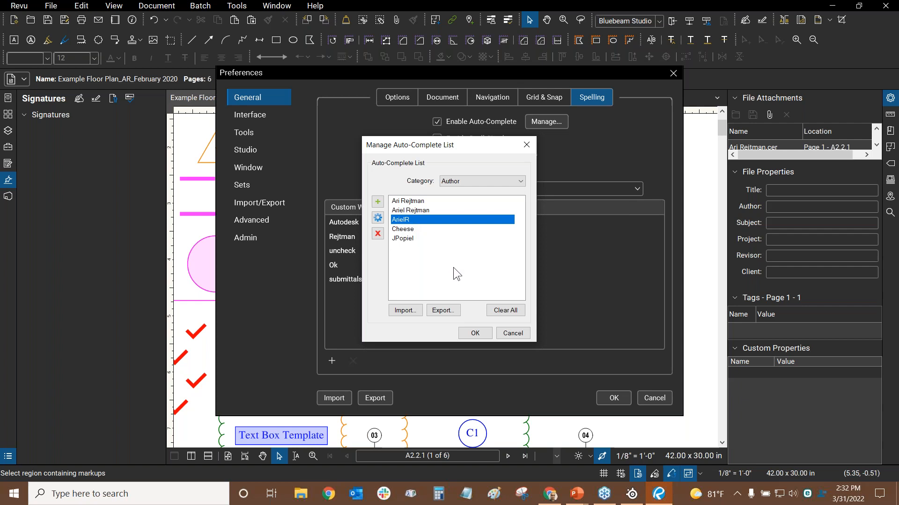
pyautogui.click(379, 234)
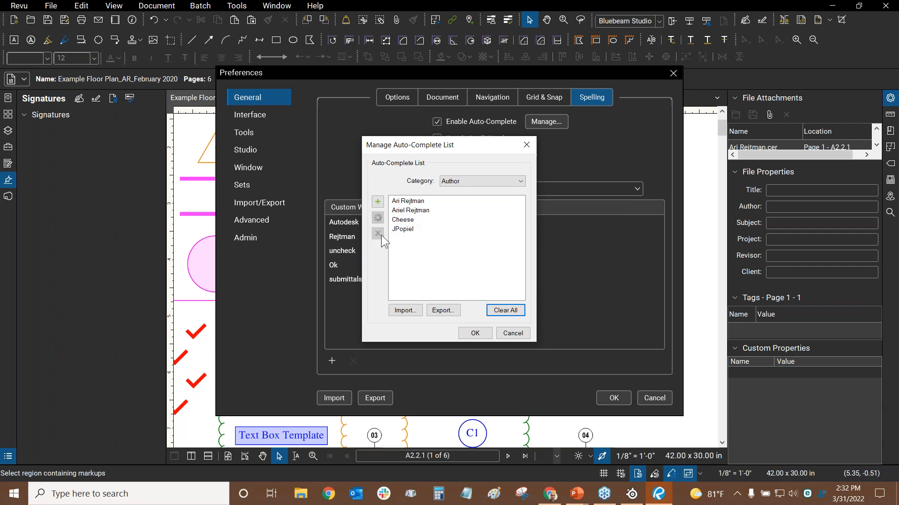
pyautogui.click(418, 210)
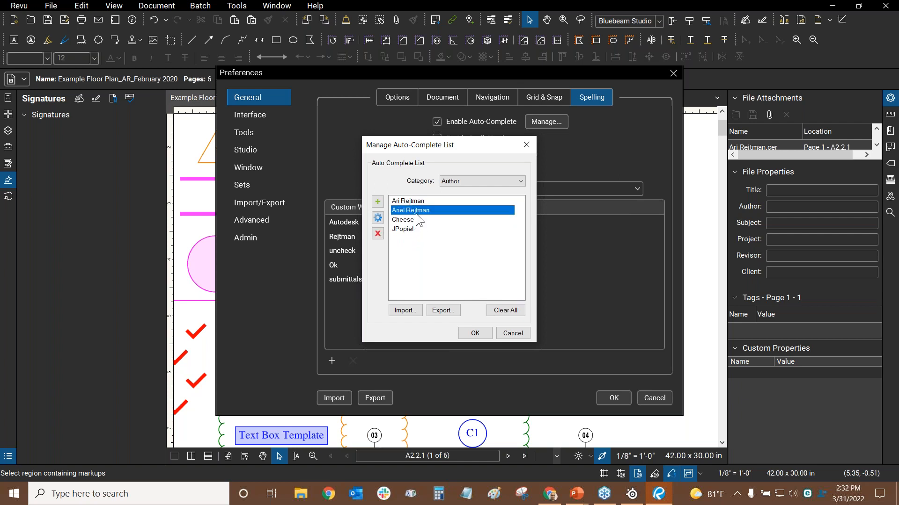
pyautogui.click(421, 203)
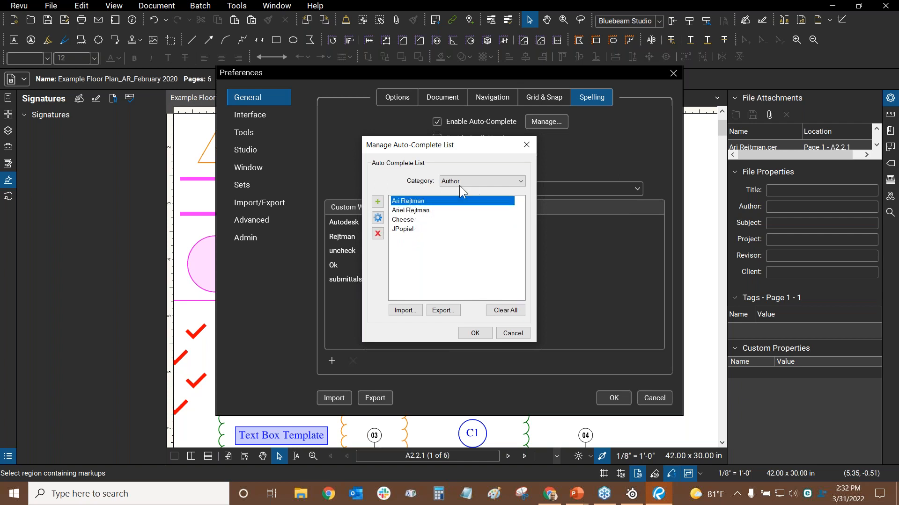
# Browse the Email, Label and Search auto-complete categories
pyautogui.click(474, 181)
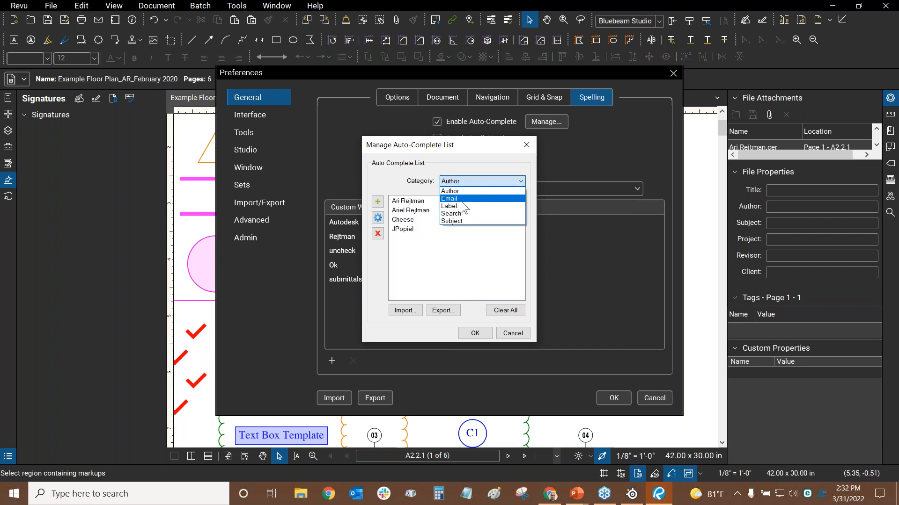
pyautogui.click(459, 199)
pyautogui.click(461, 180)
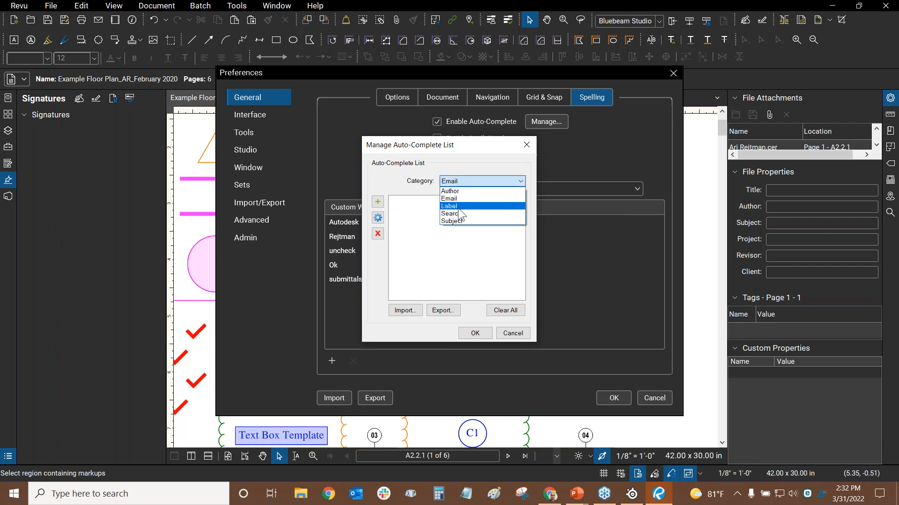
pyautogui.click(458, 207)
pyautogui.moveTo(522, 212)
pyautogui.mouseDown()
pyautogui.moveTo(516, 262)
pyautogui.moveTo(520, 227)
pyautogui.mouseUp()
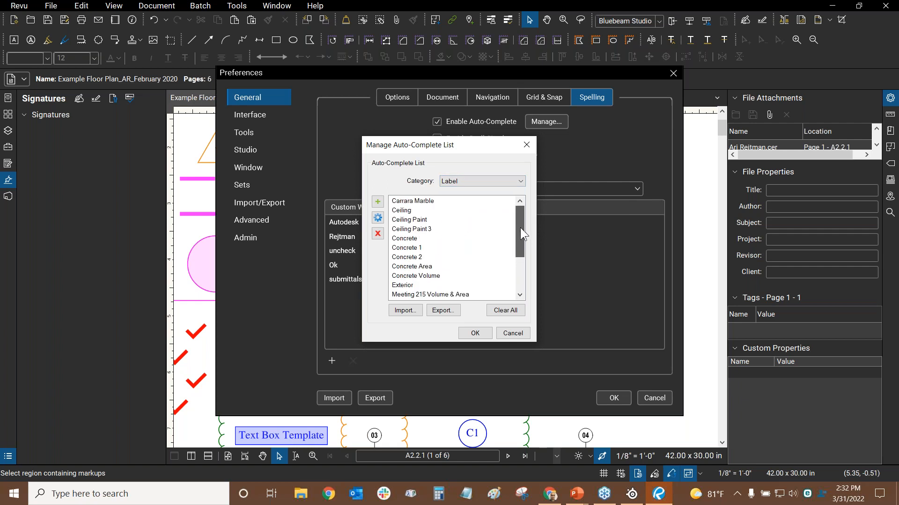
pyautogui.click(494, 183)
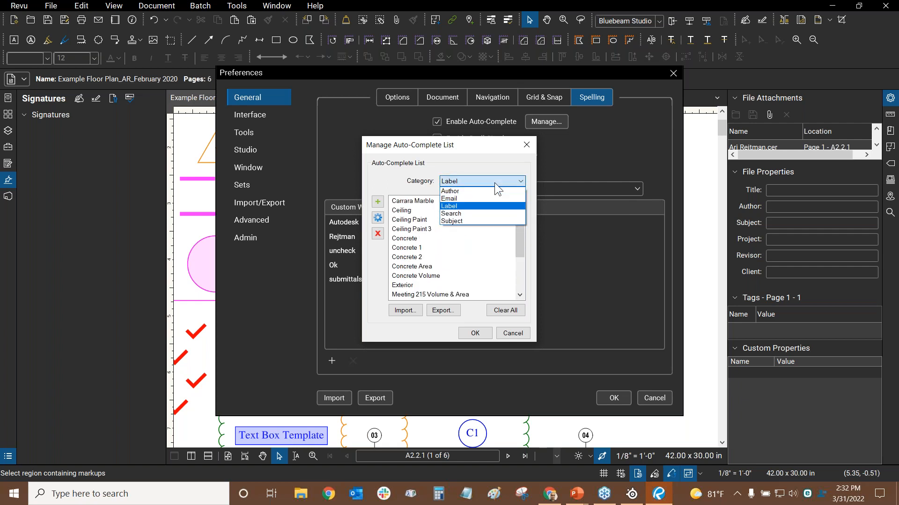
pyautogui.click(460, 212)
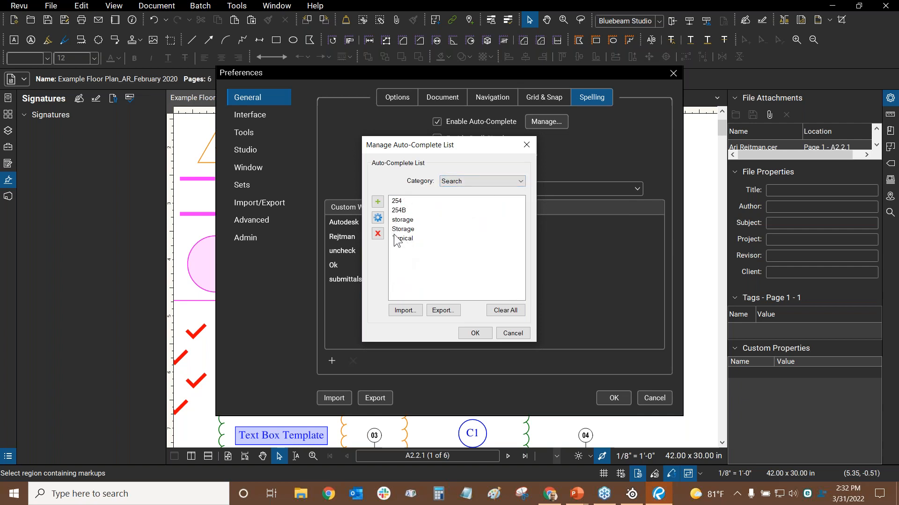
# Switch to the Subject category, delete the stray ` entry and confirm
pyautogui.click(469, 181)
pyautogui.click(459, 218)
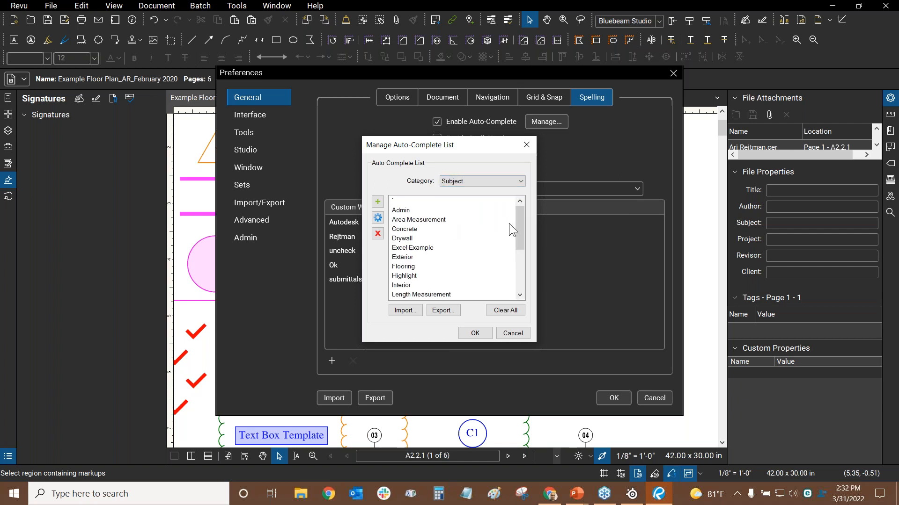
pyautogui.click(414, 201)
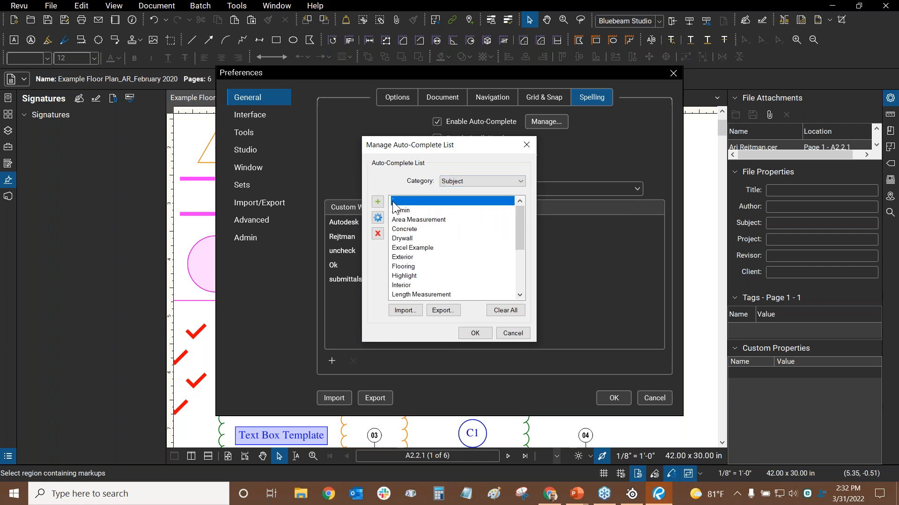
pyautogui.click(378, 235)
pyautogui.moveTo(522, 233); pyautogui.dragTo(522, 280)
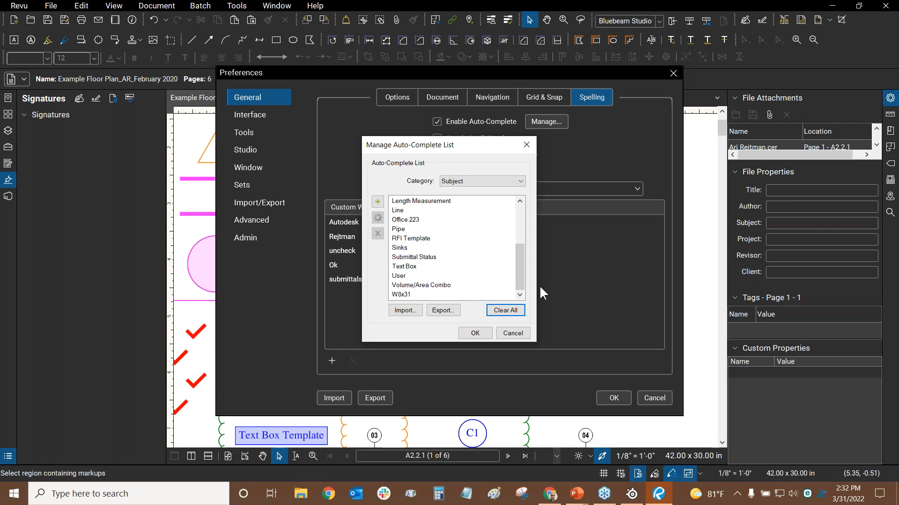
pyautogui.moveTo(519, 267); pyautogui.dragTo(521, 229)
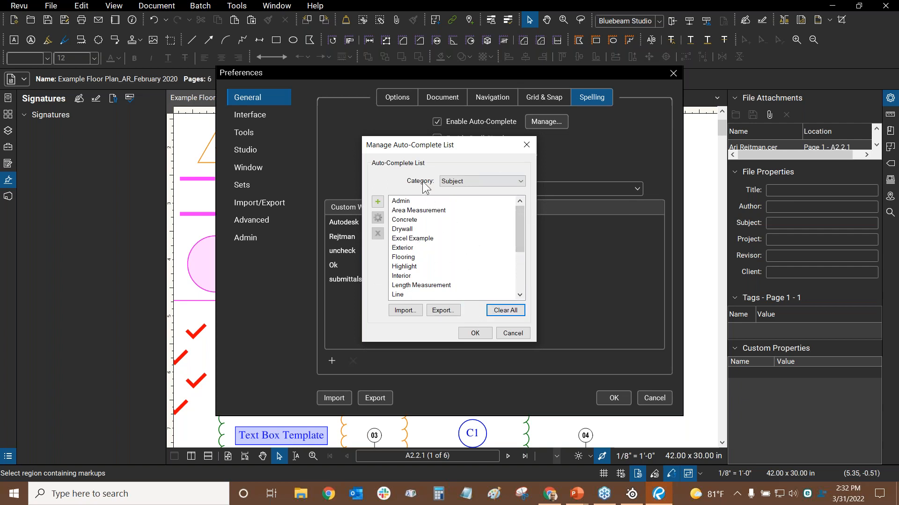
pyautogui.click(473, 335)
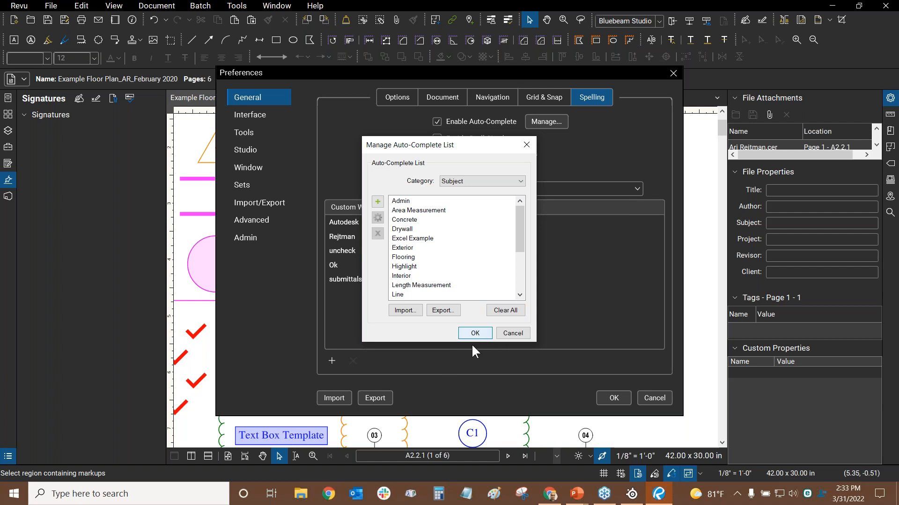
# Close the auto-complete manager and Preferences with OK, then save the floor plan
pyautogui.click(475, 334)
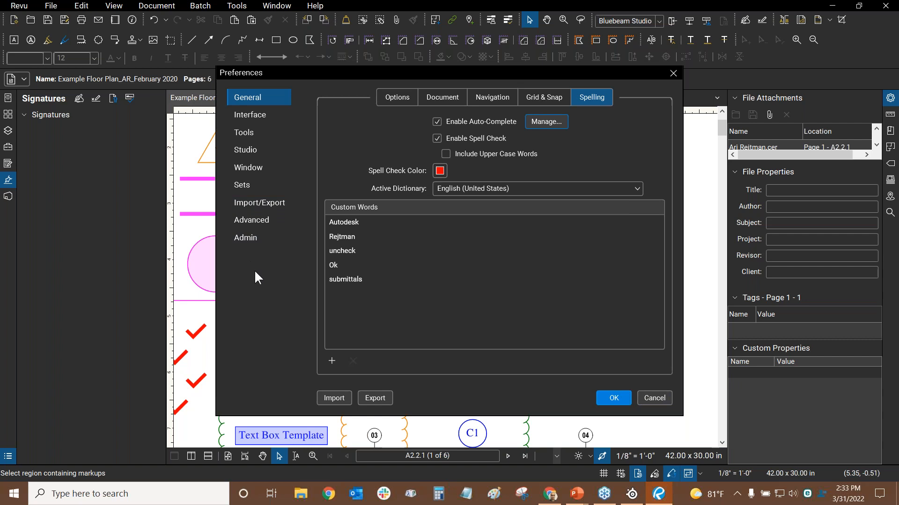
pyautogui.click(606, 405)
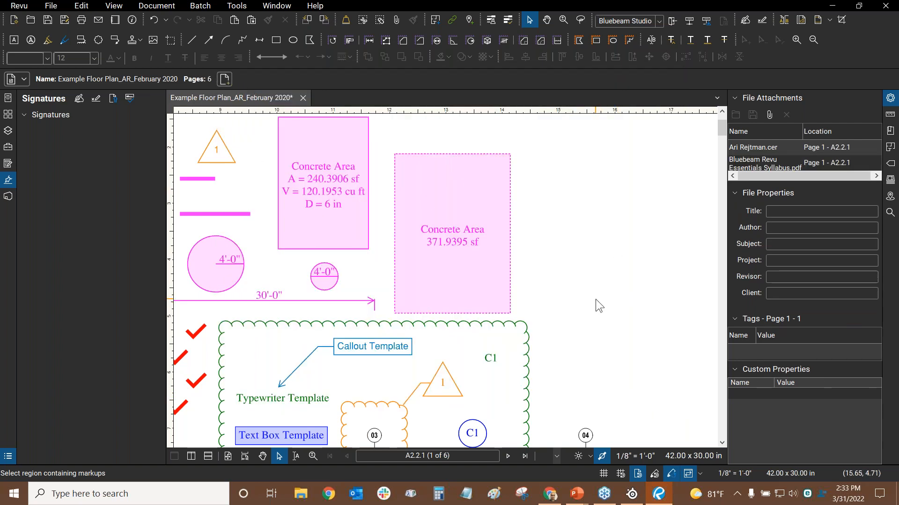
pyautogui.click(47, 19)
pyautogui.hotkey('alt', 'Tab')
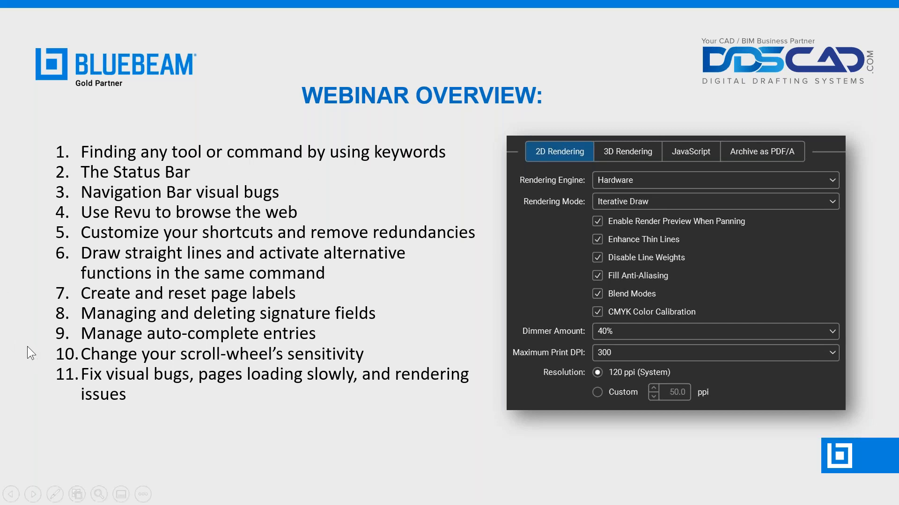
pyautogui.hotkey('alt', 'Tab')
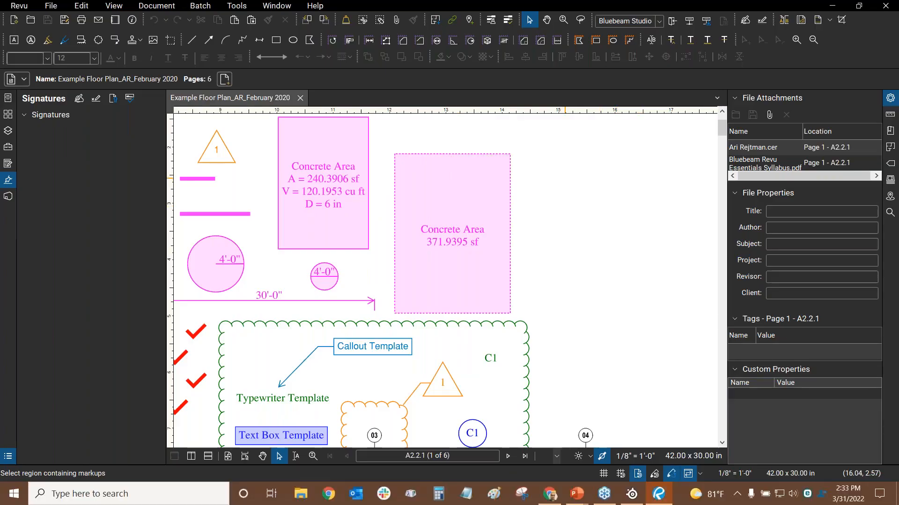
# Open Revu Preferences to Navigation and focus the mouse-wheel Sensitivity value of 2
pyautogui.click(22, 8)
pyautogui.click(30, 32)
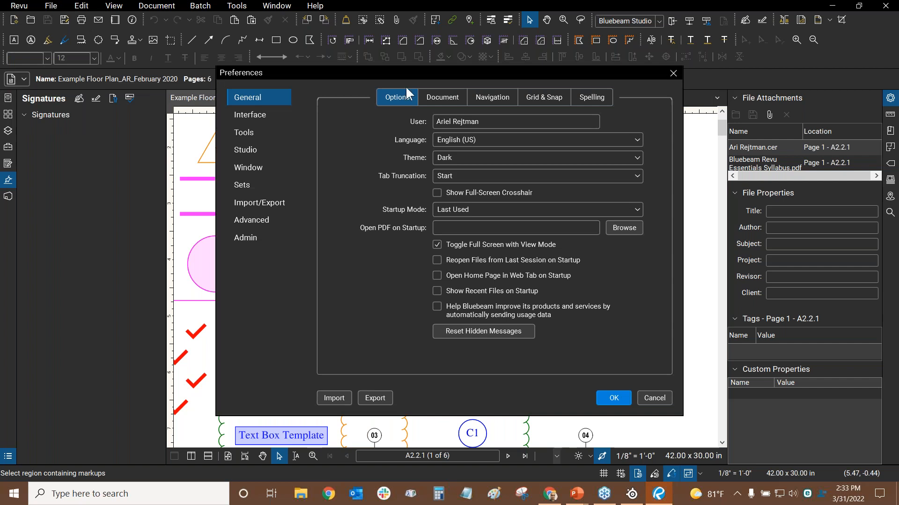
pyautogui.click(496, 107)
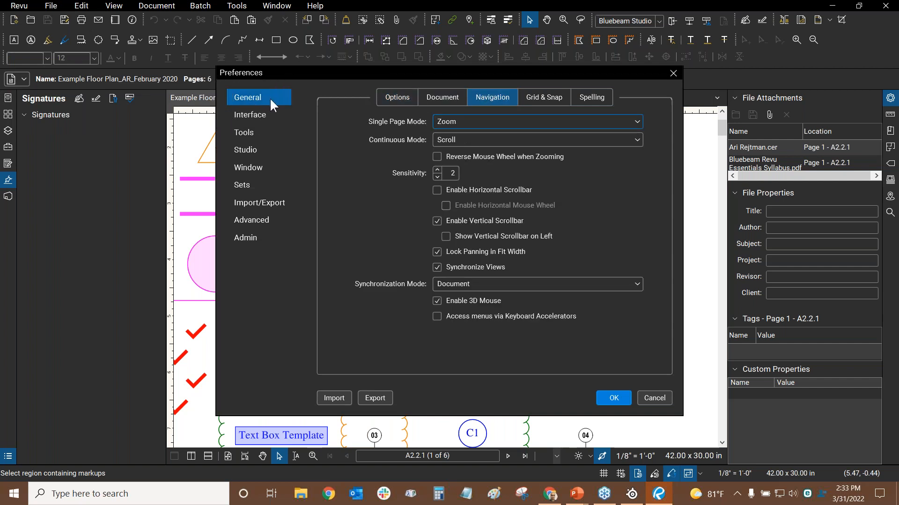
pyautogui.click(443, 171)
# Cancel Preferences without changes and zoom in and out across the floor plan
pyautogui.click(658, 398)
pyautogui.scroll(3, 565, 228)
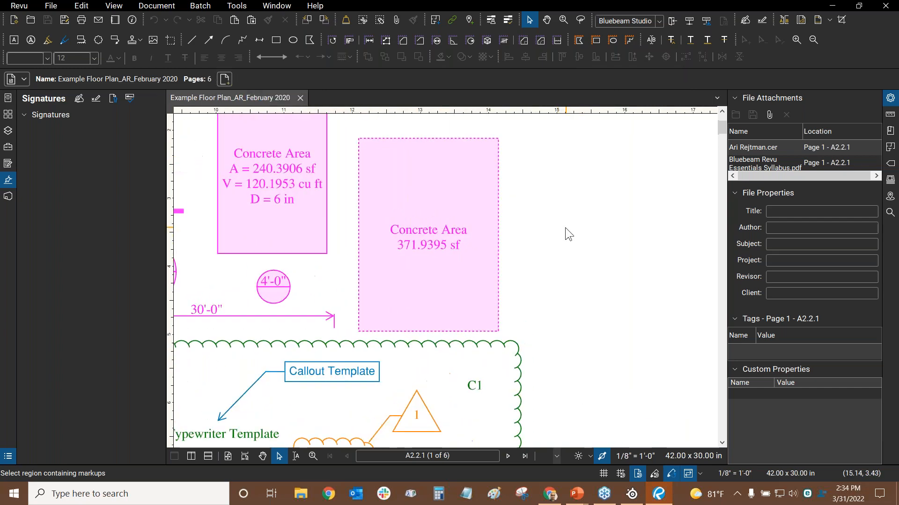
pyautogui.scroll(2, 566, 227)
pyautogui.scroll(-2, 565, 227)
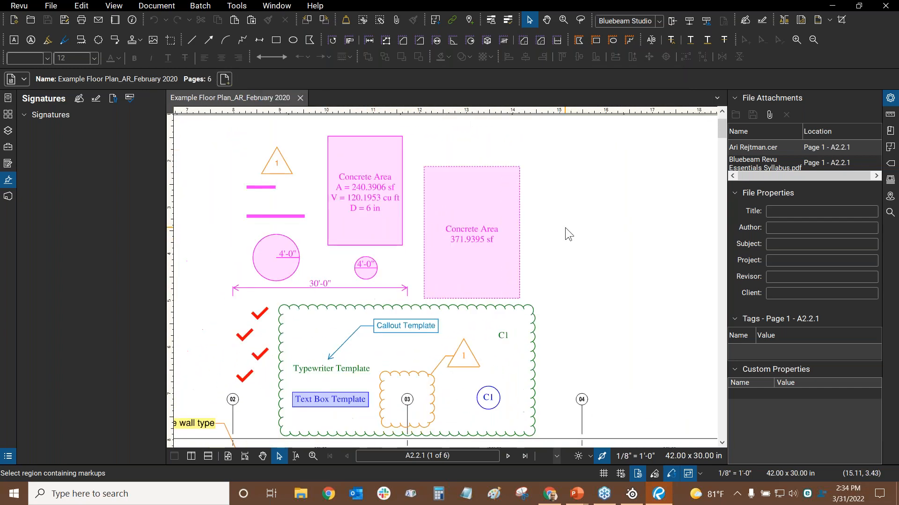
pyautogui.scroll(-2, 558, 233)
pyautogui.scroll(2, 558, 233)
pyautogui.scroll(-3, 558, 233)
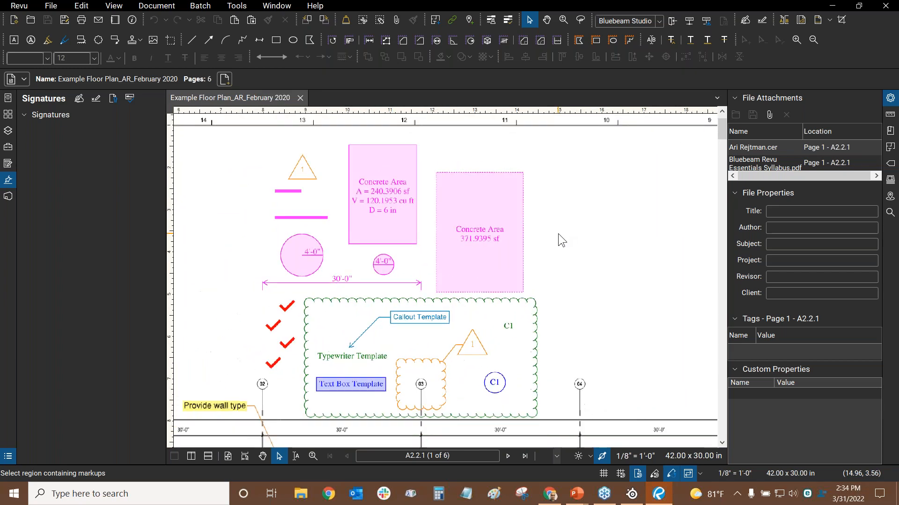
pyautogui.scroll(4, 428, 175)
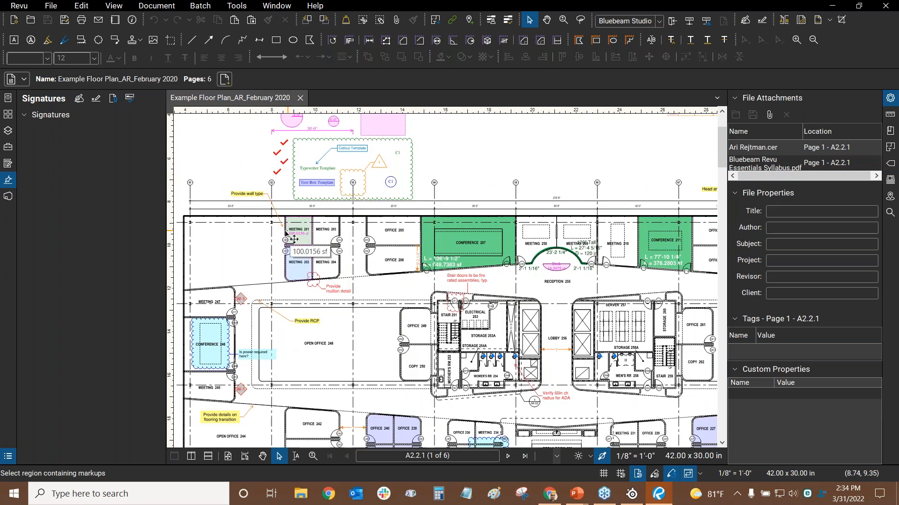
pyautogui.scroll(2, 419, 255)
pyautogui.scroll(-4, 393, 240)
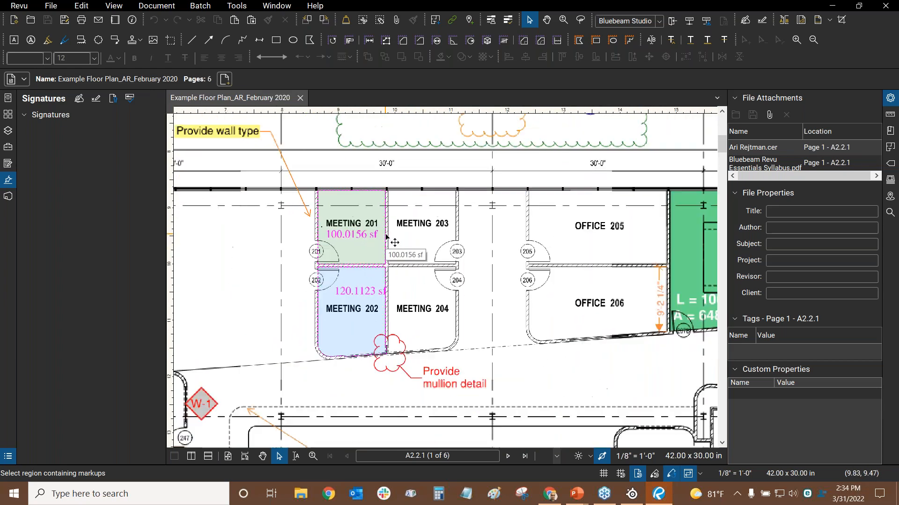
pyautogui.scroll(-4, 394, 243)
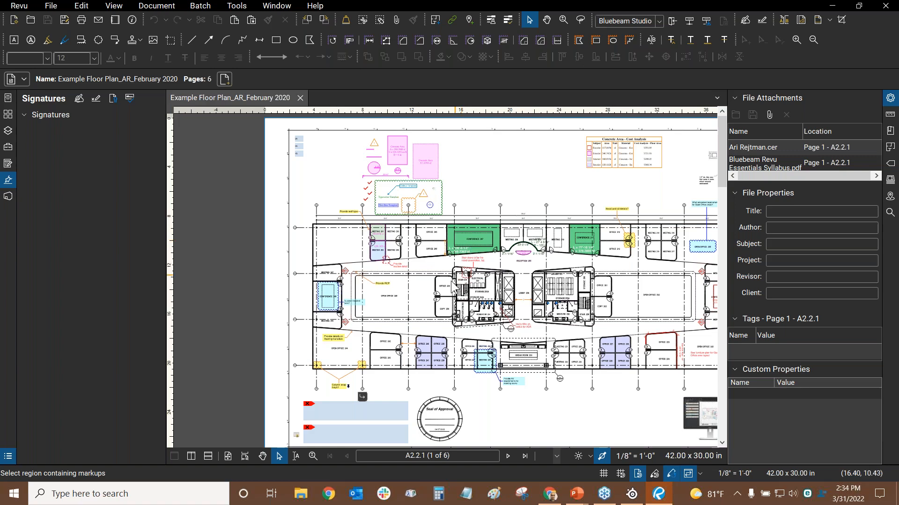
# Zoom and pan toward Women's RR 254 and Storage 253A
pyautogui.scroll(5, 394, 243)
pyautogui.scroll(-5, 482, 137)
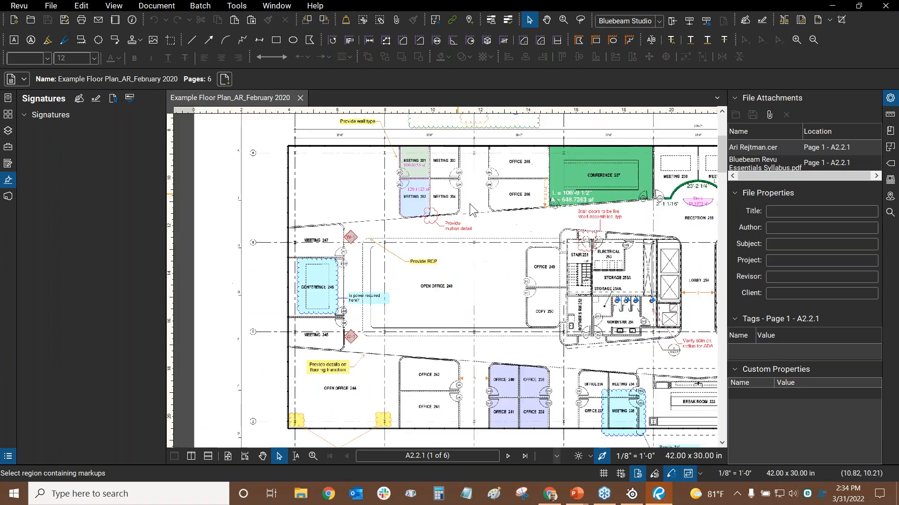
pyautogui.scroll(5, 447, 229)
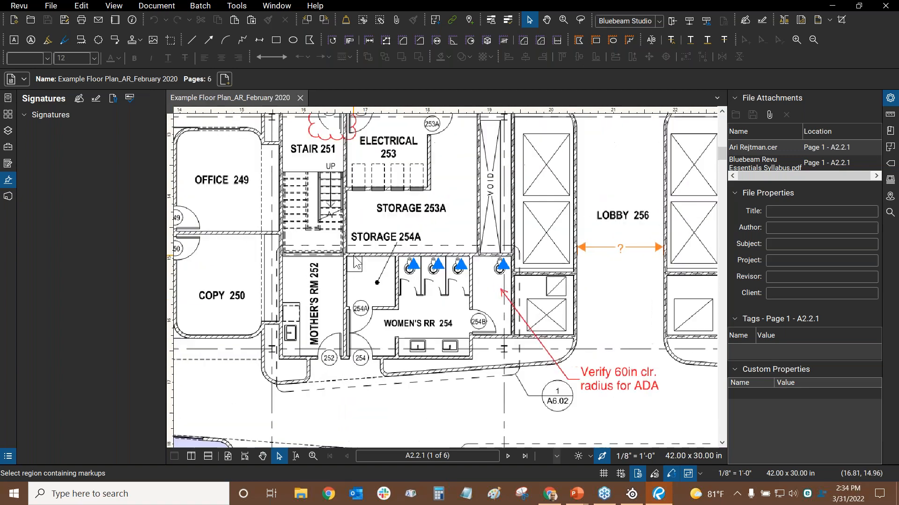
pyautogui.scroll(-3, 507, 280)
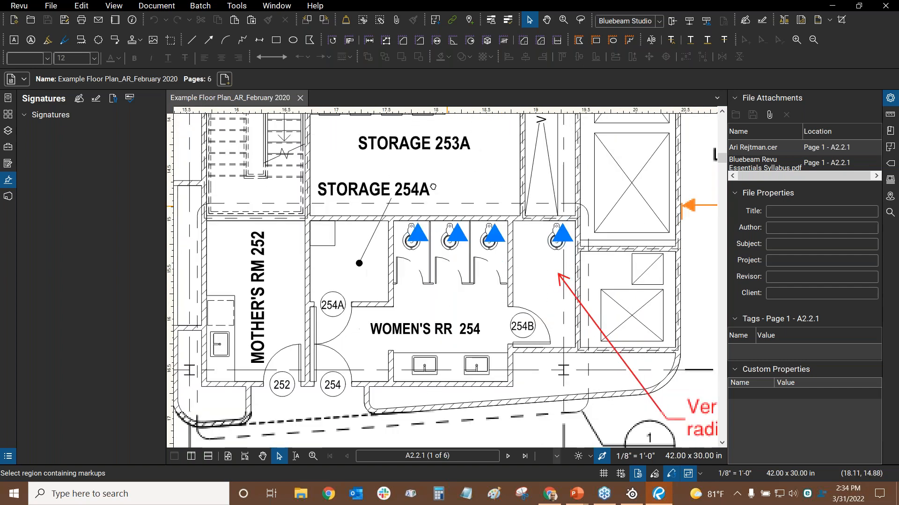
pyautogui.scroll(-1, 482, 236)
pyautogui.moveTo(481, 237); pyautogui.dragTo(474, 252)
pyautogui.scroll(-2, 410, 140)
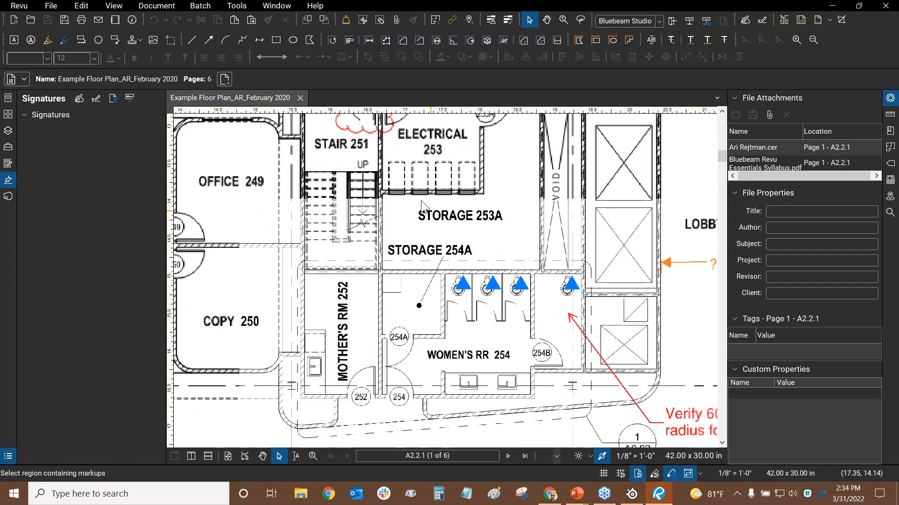
pyautogui.scroll(2, 438, 227)
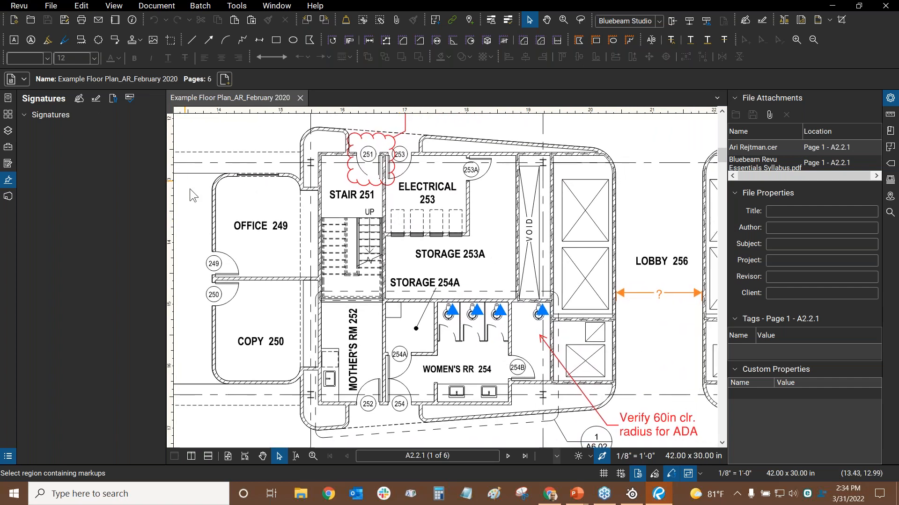
pyautogui.hotkey('alt', 'Tab')
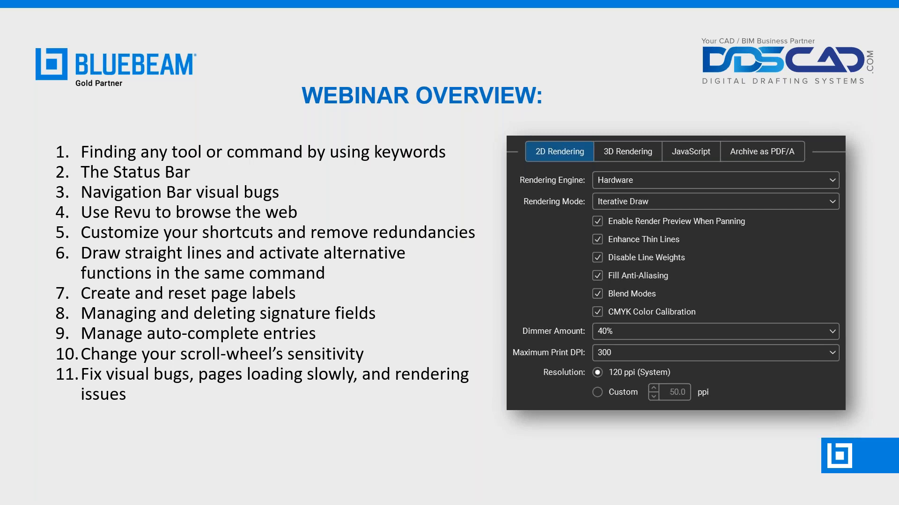
pyautogui.hotkey('alt', 'Tab')
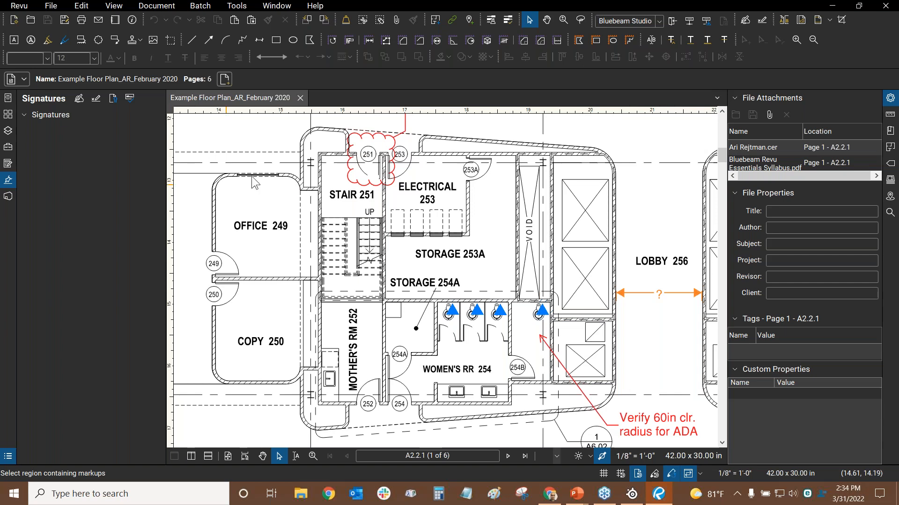
# Zoom out, then pan and zoom in on Men's RR 258
pyautogui.scroll(-5, 448, 235)
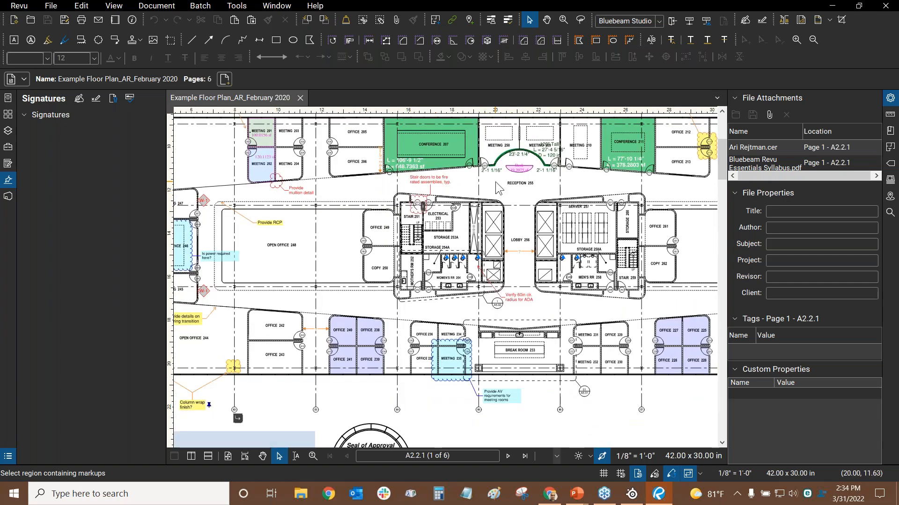
pyautogui.scroll(-3, 500, 187)
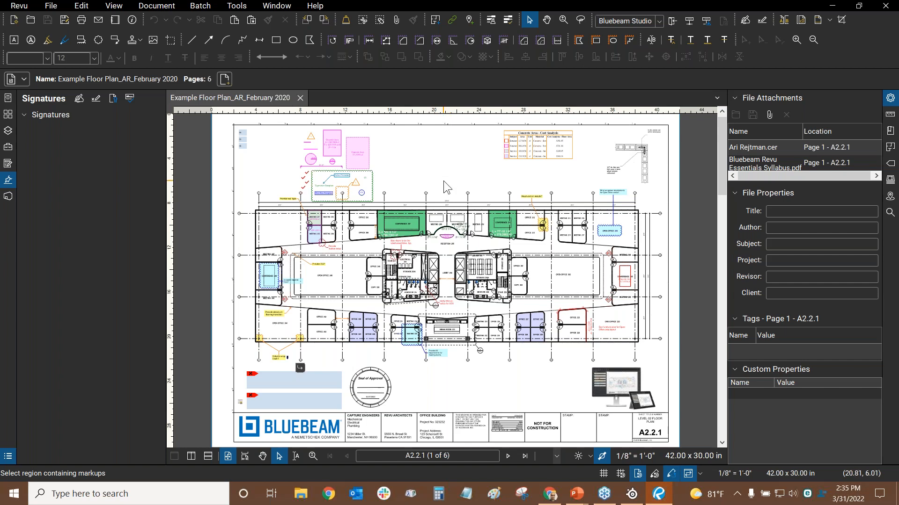
pyautogui.scroll(5, 548, 388)
pyautogui.moveTo(507, 238); pyautogui.dragTo(661, 270)
pyautogui.scroll(3, 360, 236)
pyautogui.moveTo(517, 183); pyautogui.dragTo(434, 425)
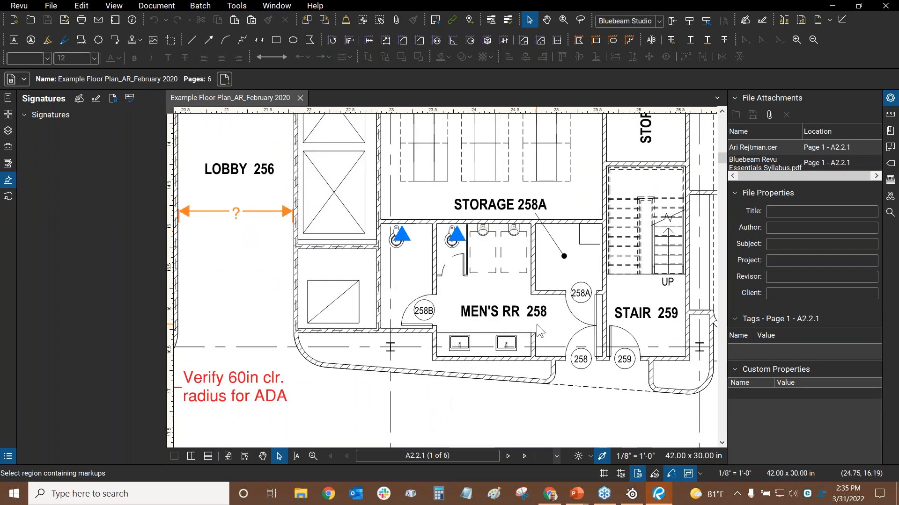
pyautogui.scroll(2, 539, 327)
# Pan around the plan and zoom back out to the whole A2.2.1 sheet
pyautogui.scroll(-3, 492, 271)
pyautogui.scroll(1, 492, 270)
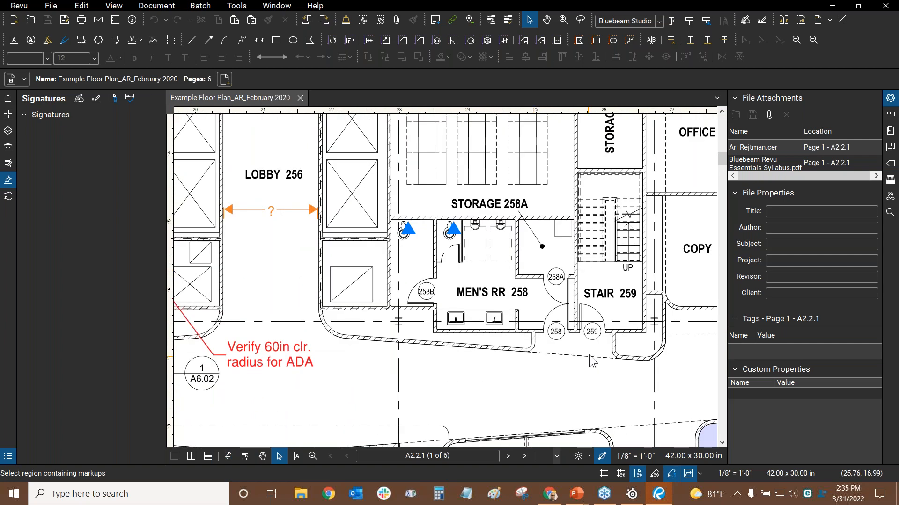
pyautogui.moveTo(588, 355); pyautogui.dragTo(220, 224)
pyautogui.moveTo(471, 290); pyautogui.dragTo(686, 309)
pyautogui.moveTo(321, 294); pyautogui.dragTo(494, 352)
pyautogui.moveTo(378, 341); pyautogui.dragTo(597, 199)
pyautogui.scroll(-6, 488, 192)
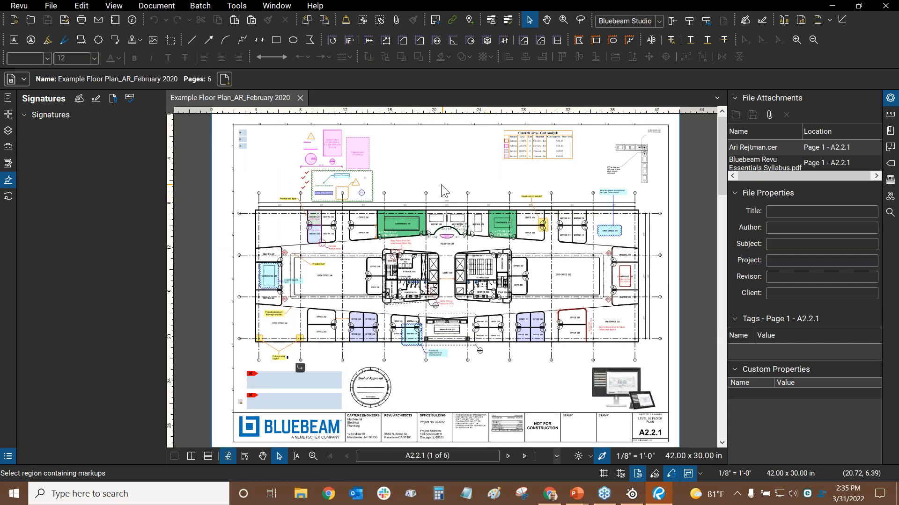
# Open Revu Preferences to the Advanced 2D rendering settings
pyautogui.click(18, 6)
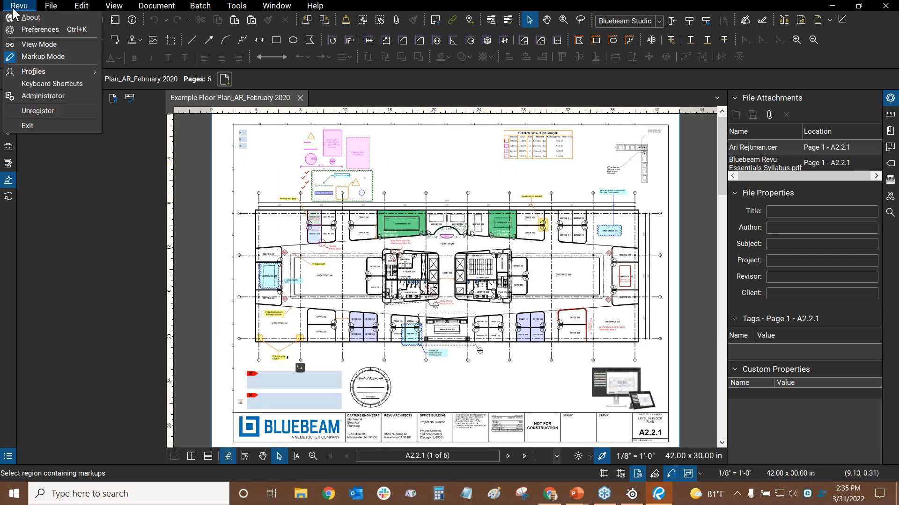
pyautogui.click(40, 29)
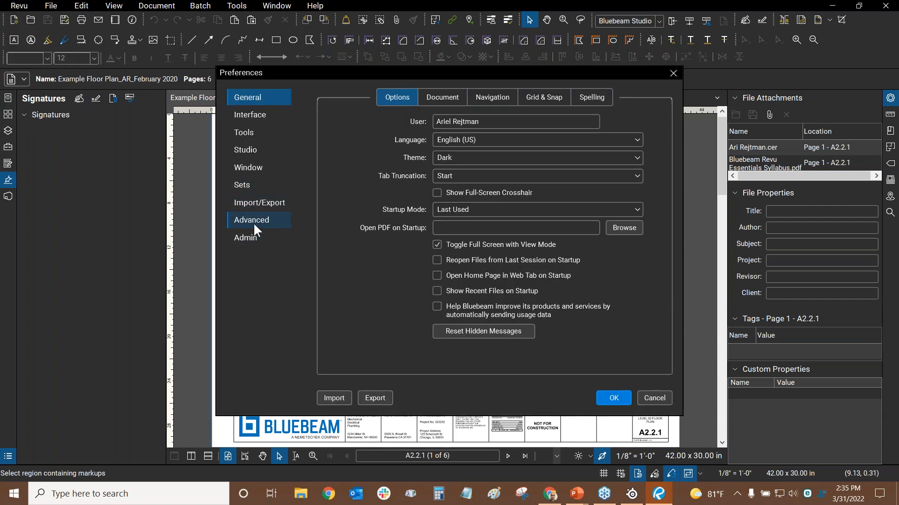
pyautogui.click(254, 223)
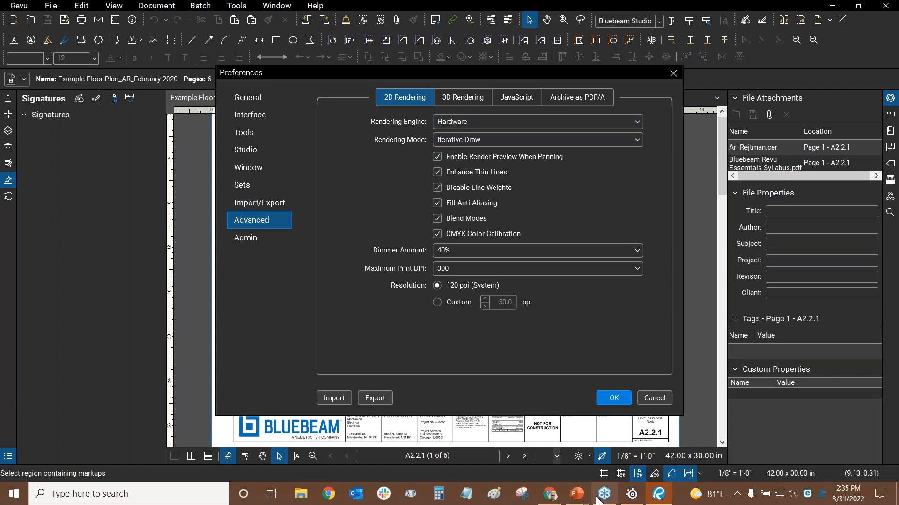
# Show the PowerPoint slide show full screen, then return to Revu's rendering preferences
pyautogui.moveTo(577, 494)
pyautogui.click(531, 450)
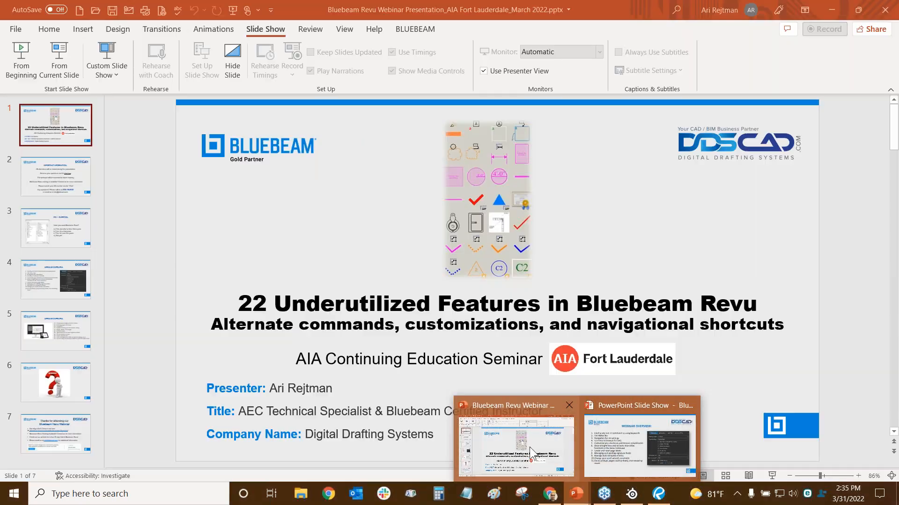
pyautogui.click(617, 438)
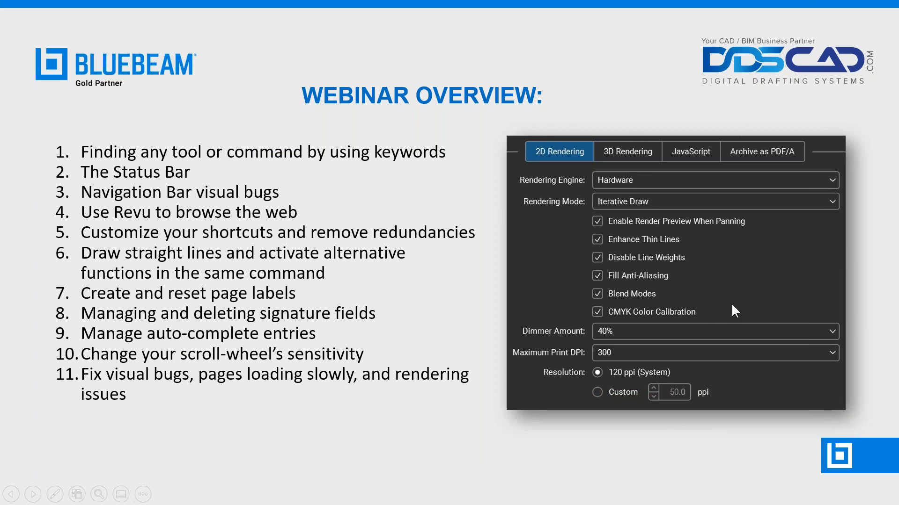
pyautogui.hotkey('alt', 'Tab')
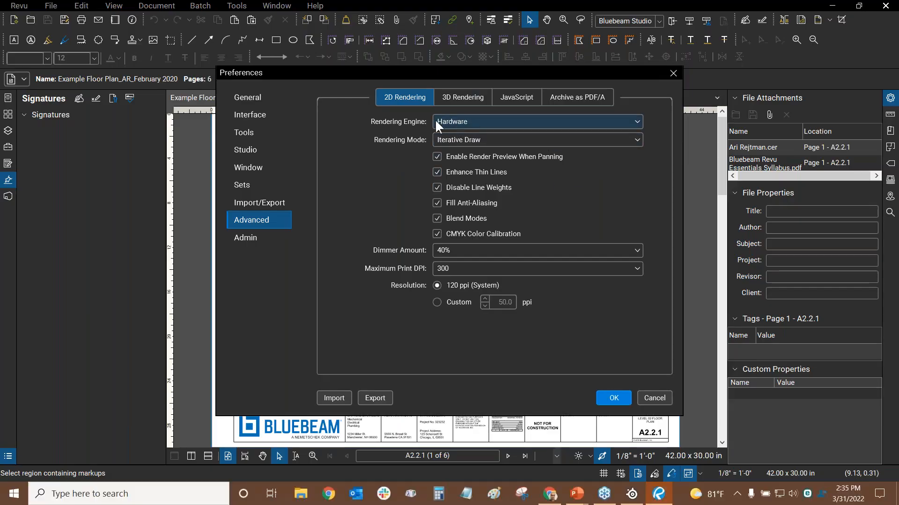
pyautogui.click(469, 121)
pyautogui.click(487, 137)
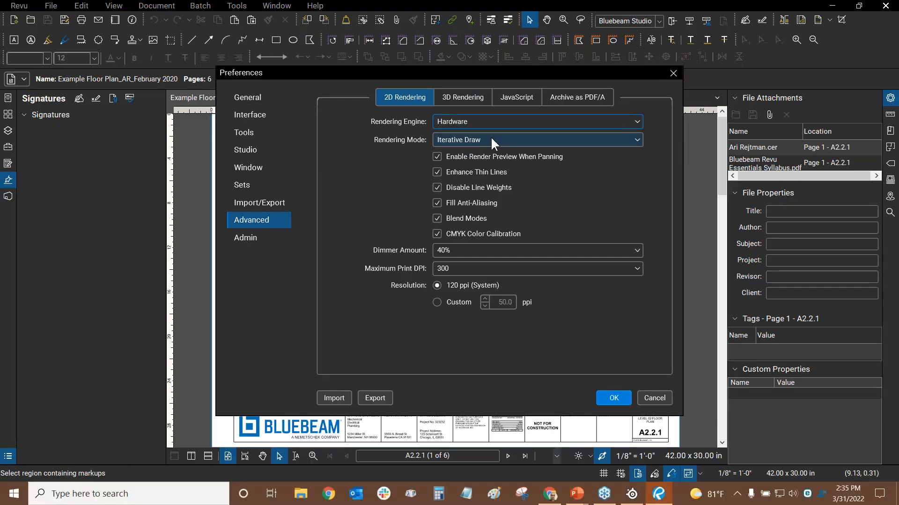
pyautogui.click(492, 125)
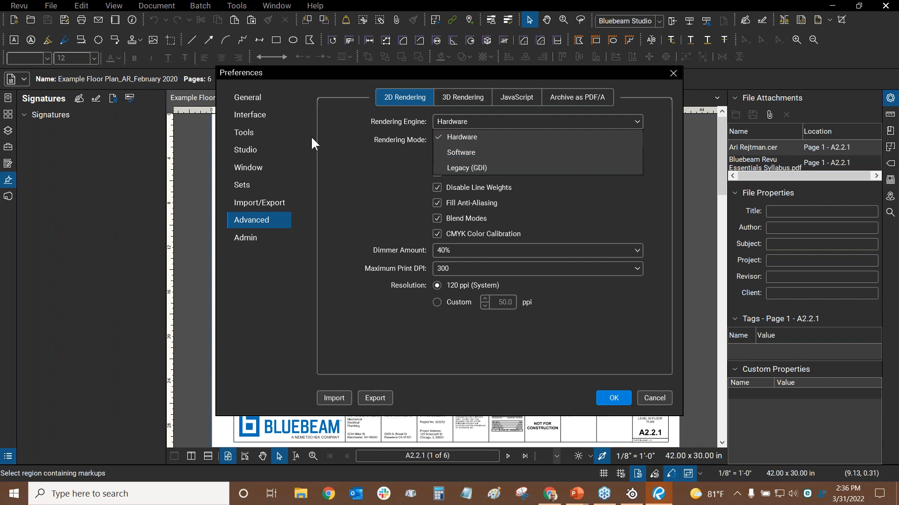
pyautogui.click(343, 137)
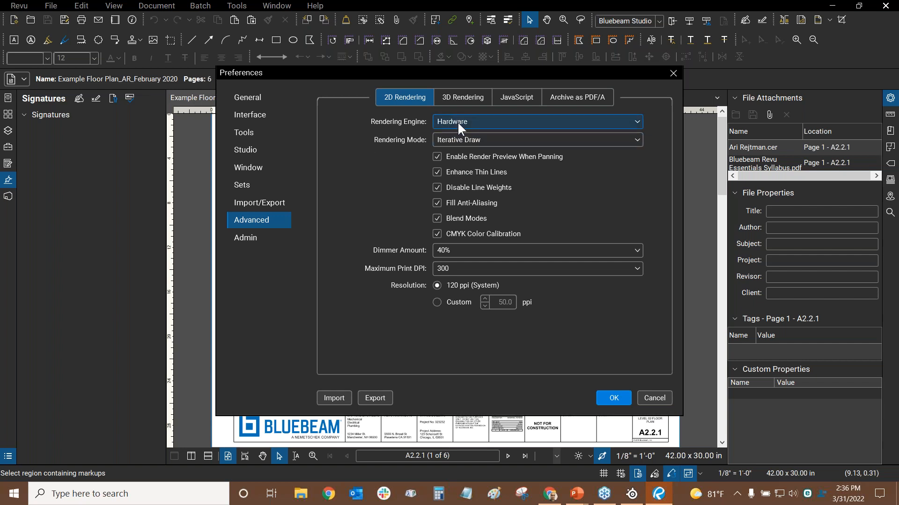
pyautogui.click(484, 144)
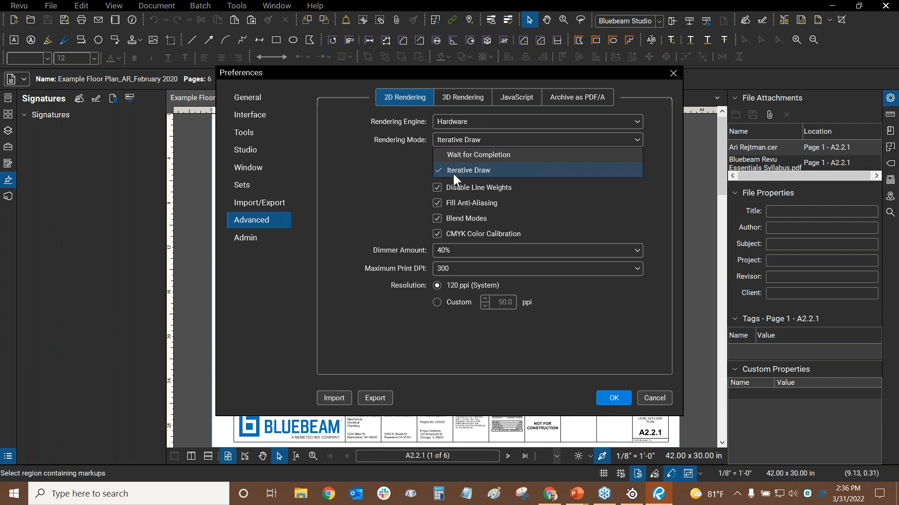
pyautogui.click(338, 164)
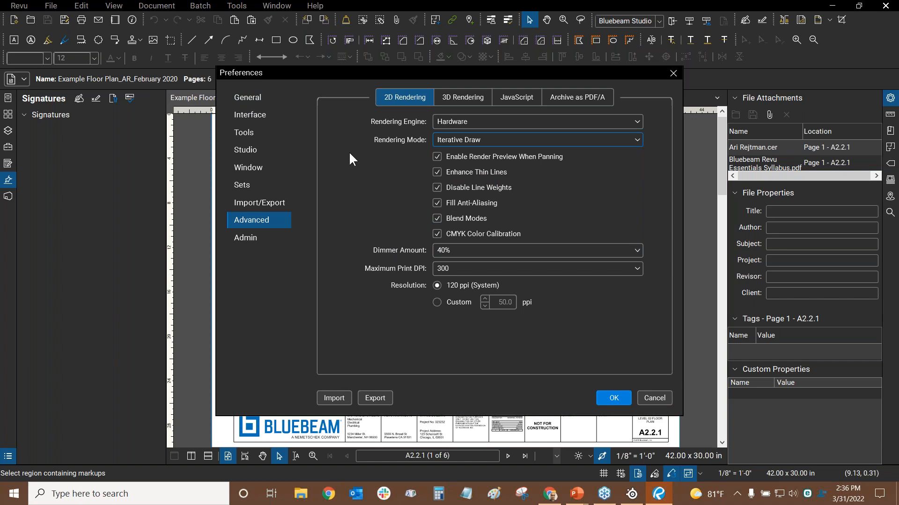
# Cancel Preferences and zoom and pan sheet A2.2.1 to the power requirements note
pyautogui.click(664, 403)
pyautogui.scroll(4, 599, 147)
pyautogui.scroll(4, 306, 258)
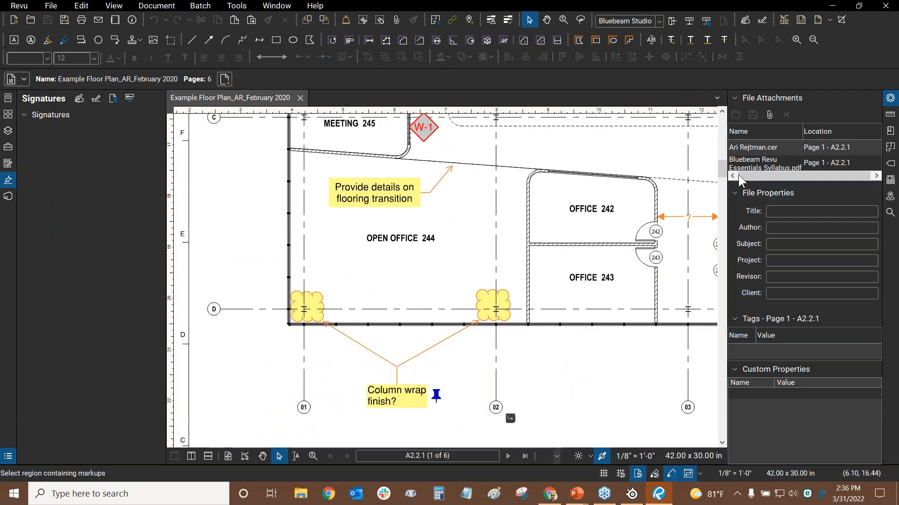
pyautogui.moveTo(387, 193)
pyautogui.mouseDown()
pyautogui.moveTo(399, 208)
pyautogui.moveTo(394, 189)
pyautogui.mouseUp()
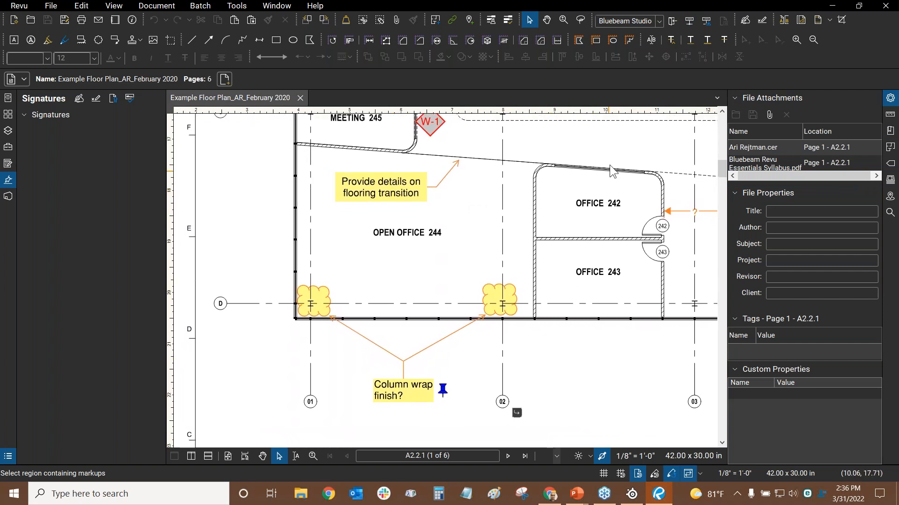
pyautogui.scroll(-8, 628, 160)
pyautogui.moveTo(651, 158); pyautogui.dragTo(331, 295)
pyautogui.scroll(2, 473, 240)
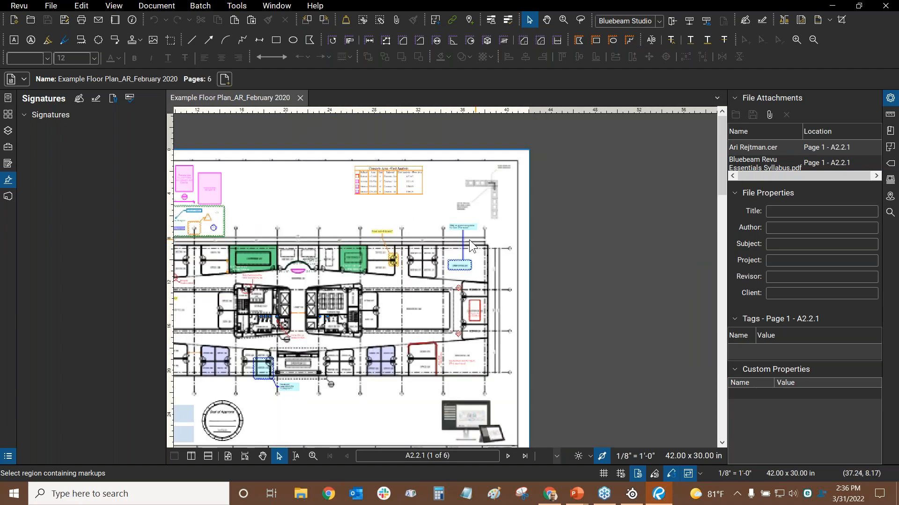
pyautogui.scroll(6, 471, 245)
pyautogui.scroll(-3, 471, 246)
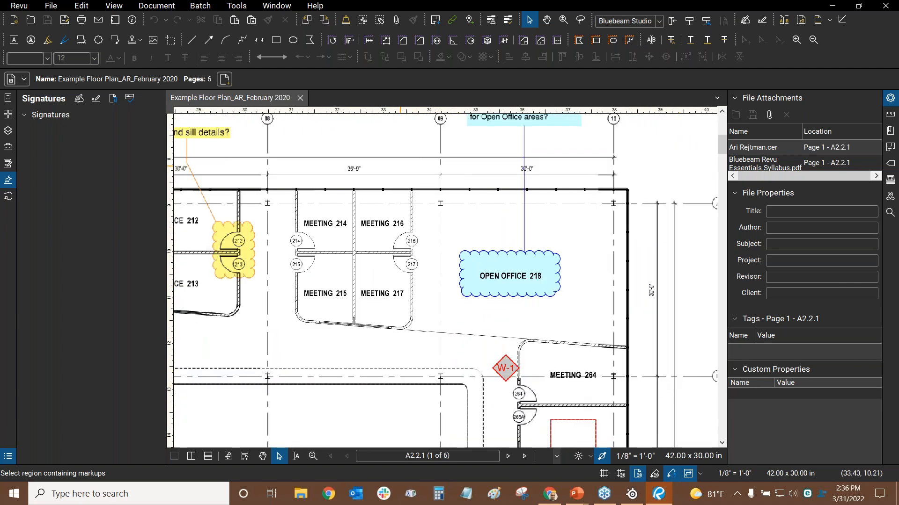
pyautogui.moveTo(520, 248); pyautogui.dragTo(529, 278)
# In Preferences > Advanced, set the 2D Rendering Mode to Wait for Completion and apply with OK
pyautogui.click(19, 6)
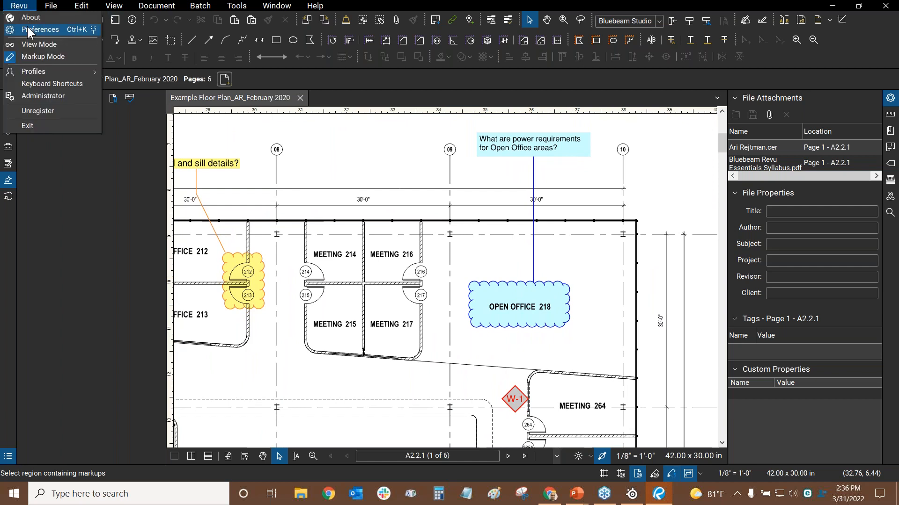
pyautogui.click(29, 31)
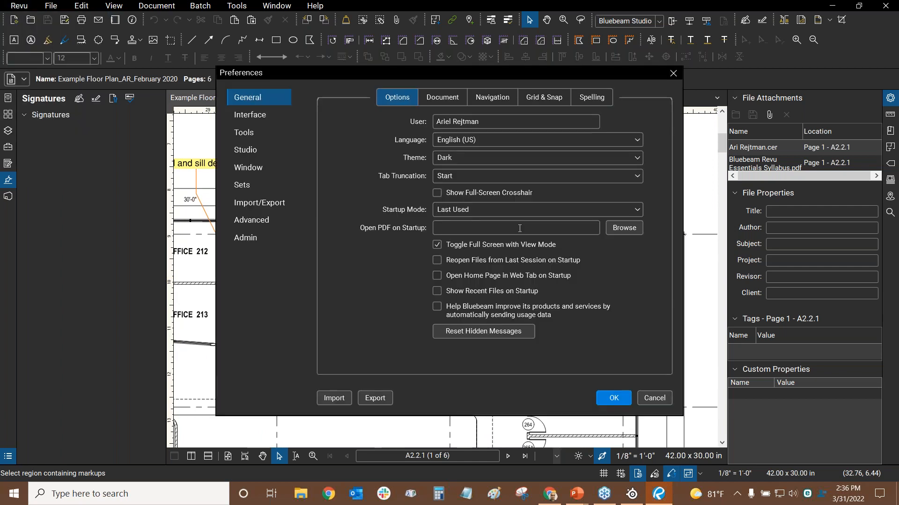
pyautogui.click(248, 221)
pyautogui.click(461, 138)
pyautogui.click(485, 155)
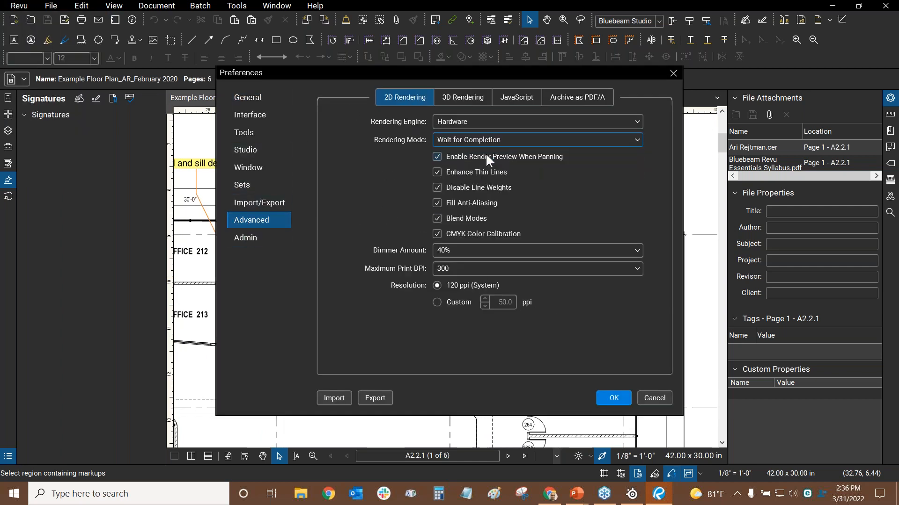
pyautogui.click(620, 397)
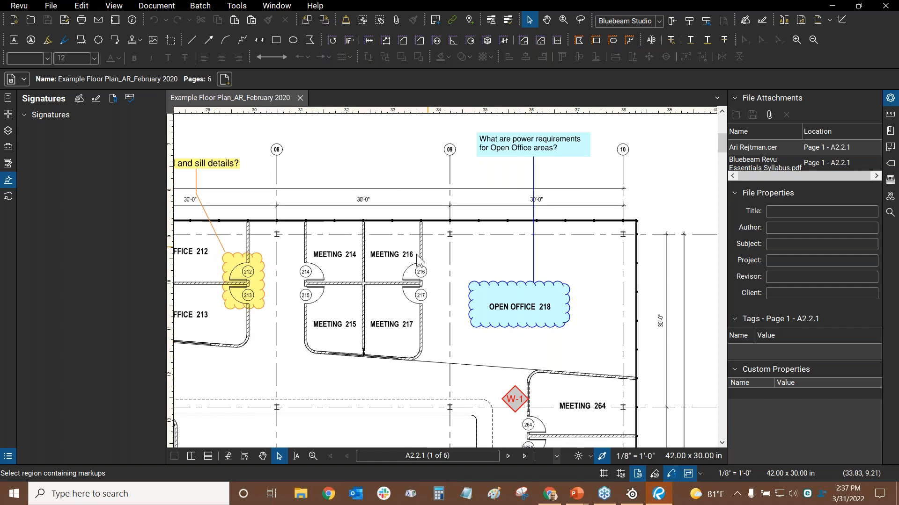
# Zoom and pan around the lower-left part of the floor plan
pyautogui.scroll(-8, 414, 257)
pyautogui.moveTo(211, 397); pyautogui.dragTo(604, 159)
pyautogui.moveTo(294, 239); pyautogui.dragTo(580, 238)
pyautogui.scroll(7, 474, 246)
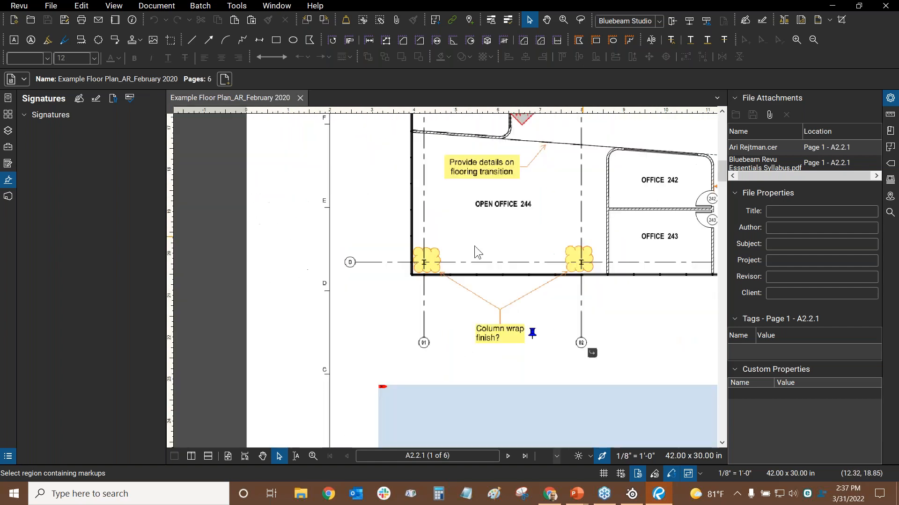
pyautogui.moveTo(405, 251); pyautogui.dragTo(605, 234)
pyautogui.scroll(-3, 608, 234)
pyautogui.moveTo(678, 189); pyautogui.dragTo(375, 274)
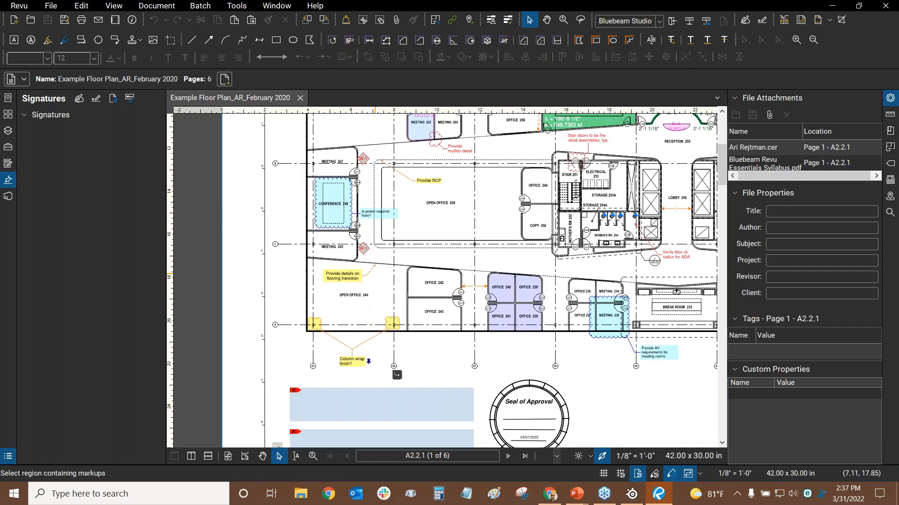
pyautogui.scroll(7, 339, 312)
pyautogui.scroll(-10, 386, 214)
pyautogui.moveTo(397, 286)
pyautogui.mouseDown()
pyautogui.moveTo(399, 338)
pyautogui.moveTo(322, 368)
pyautogui.moveTo(285, 343)
pyautogui.mouseUp()
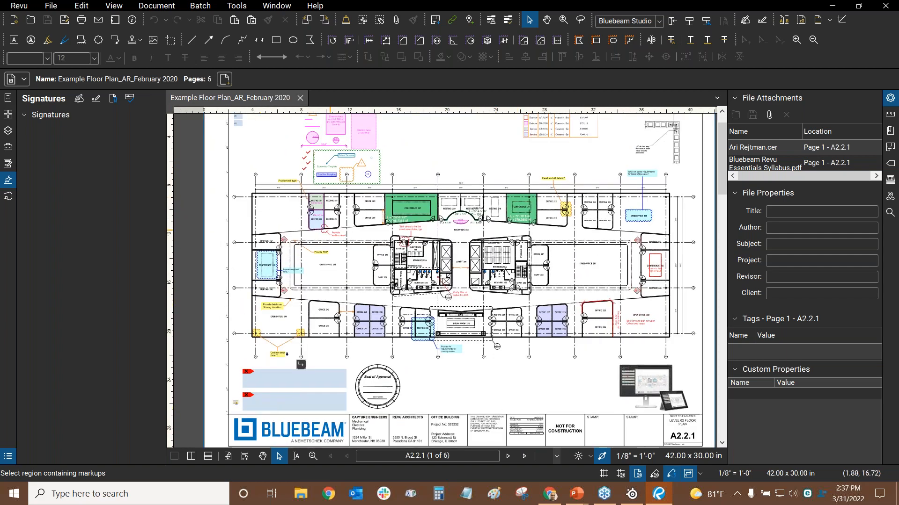
# Zoom in and out on the plan, then fit the whole sheet in the window with Ctrl+9
pyautogui.scroll(2, 544, 358)
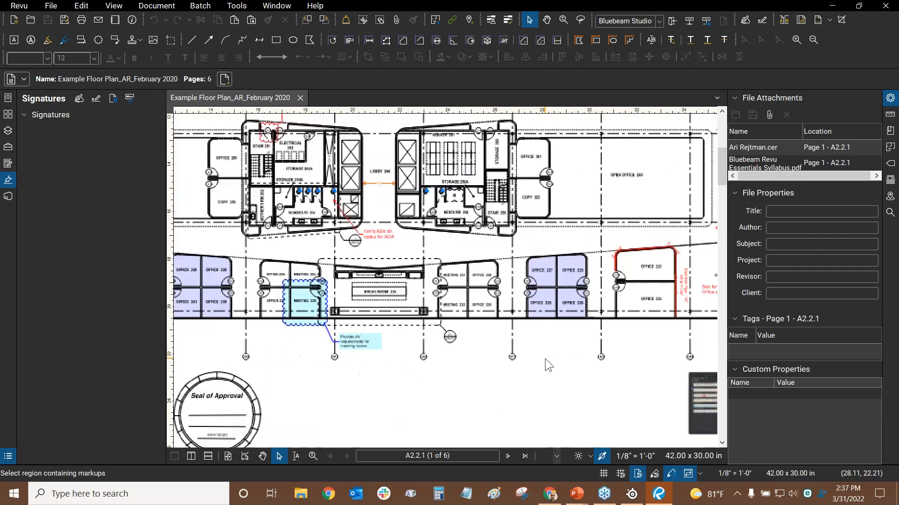
pyautogui.scroll(5, 409, 232)
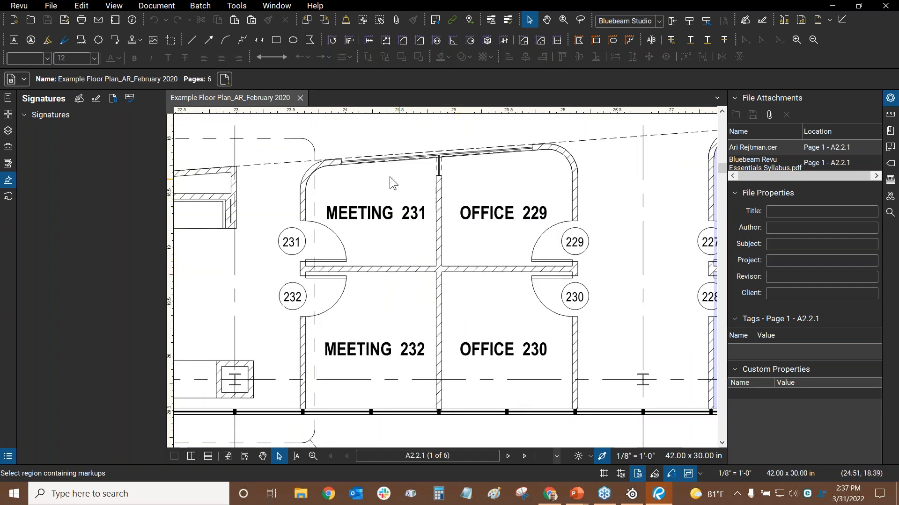
pyautogui.scroll(-5, 372, 173)
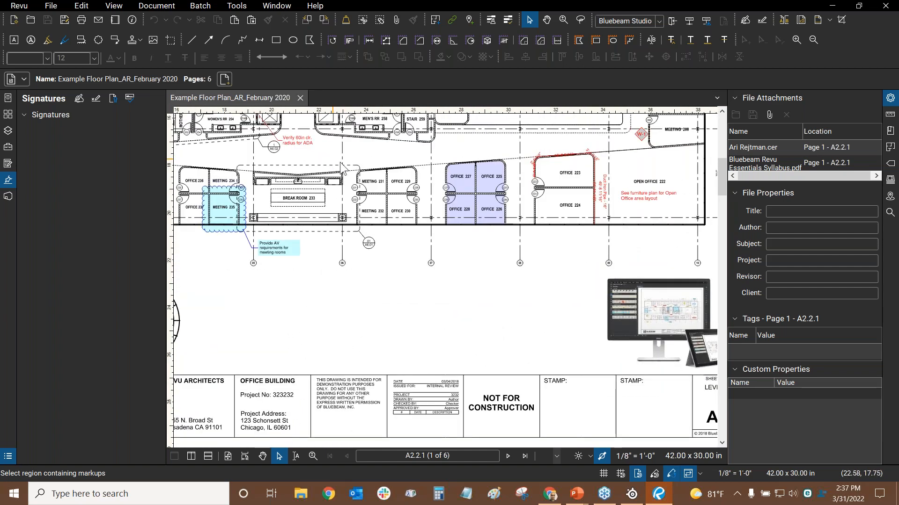
pyautogui.scroll(5, 340, 162)
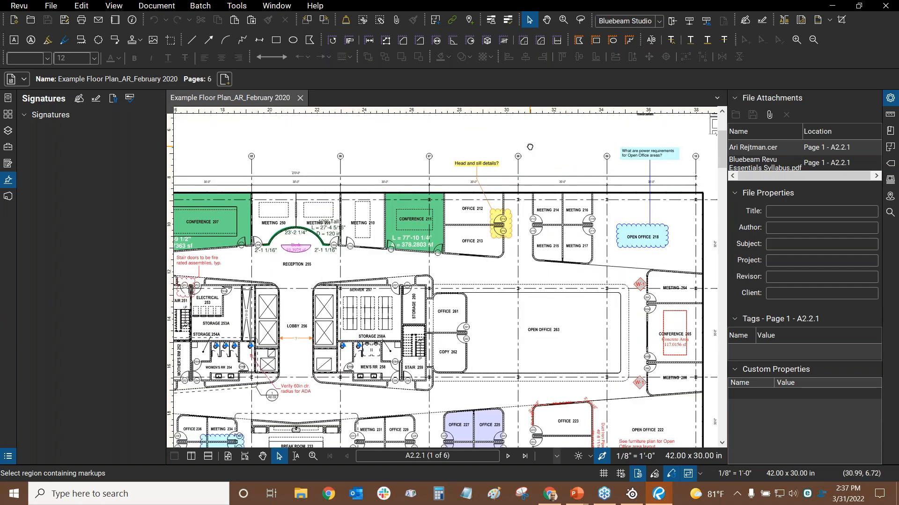
pyautogui.hscroll(3, 530, 146)
pyautogui.scroll(3, 585, 217)
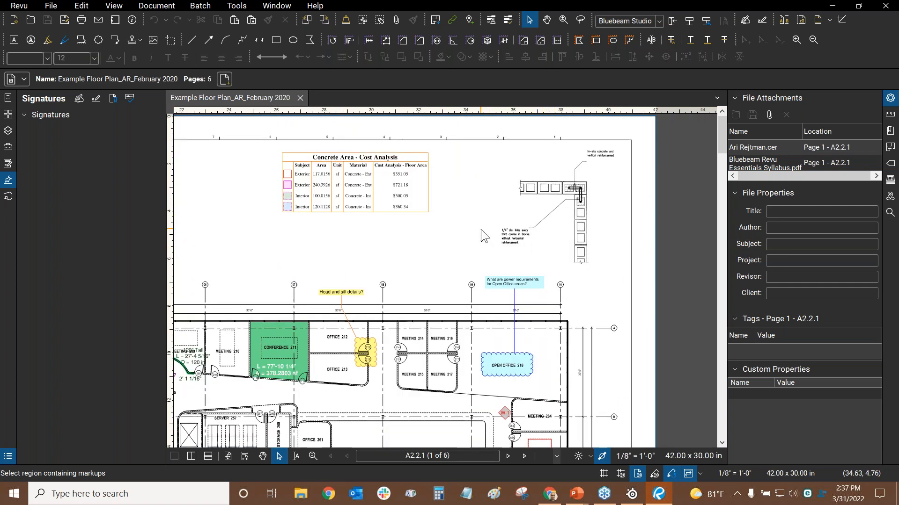
pyautogui.hotkey('ctrl', '9')
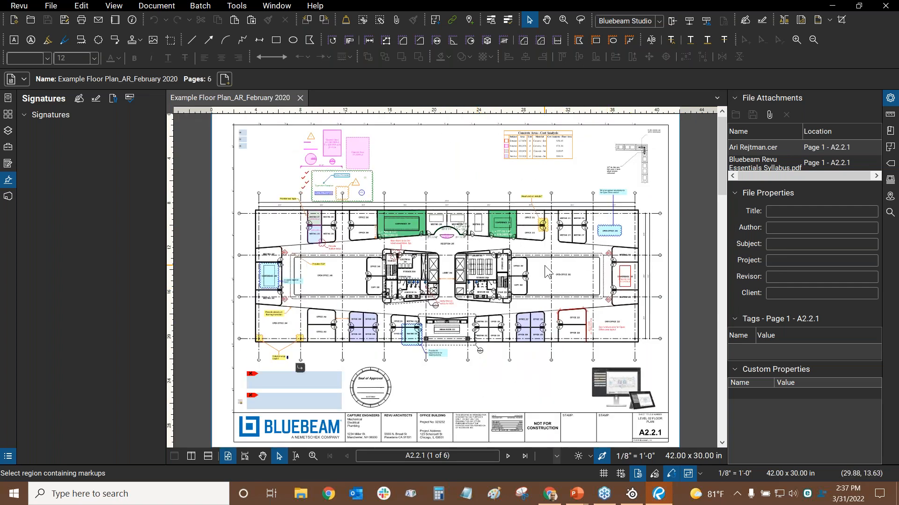
# Restore Iterative Draw as the 2D Rendering Mode and close Preferences with OK
pyautogui.click(11, 6)
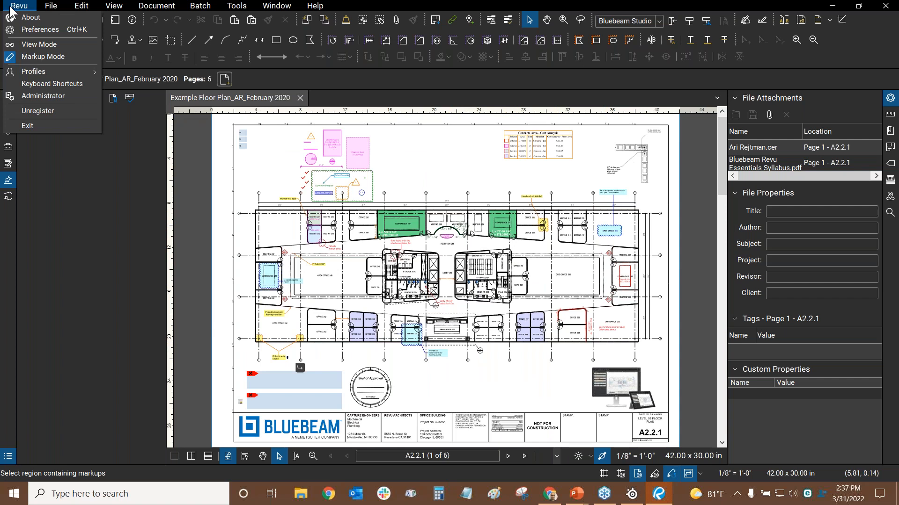
pyautogui.click(26, 29)
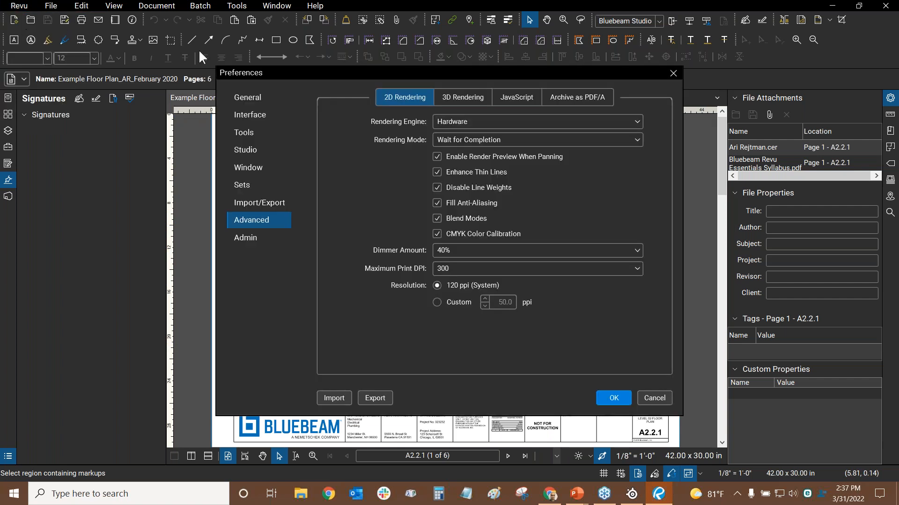
pyautogui.click(454, 140)
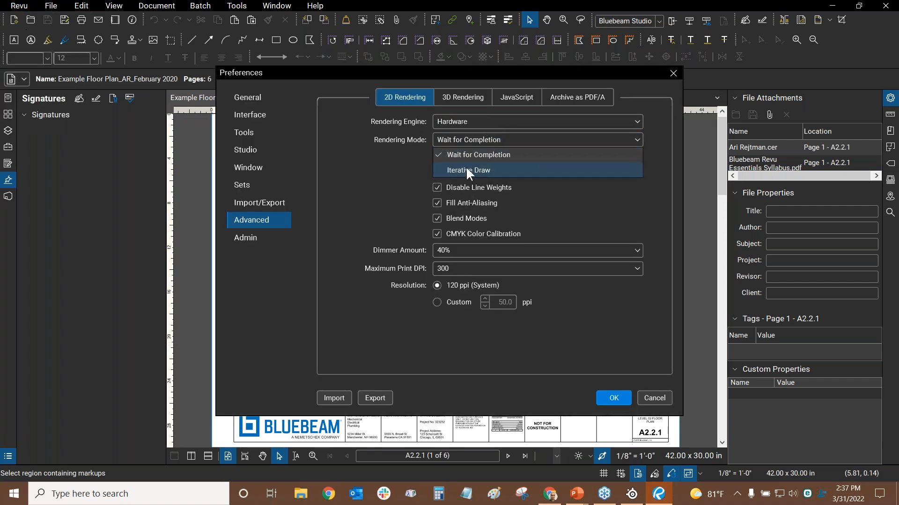
pyautogui.click(467, 170)
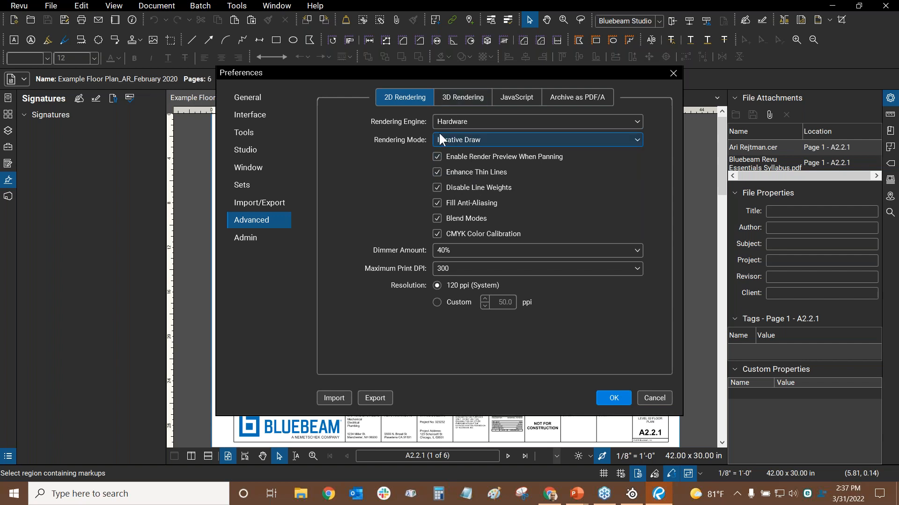
pyautogui.click(465, 139)
pyautogui.click(471, 170)
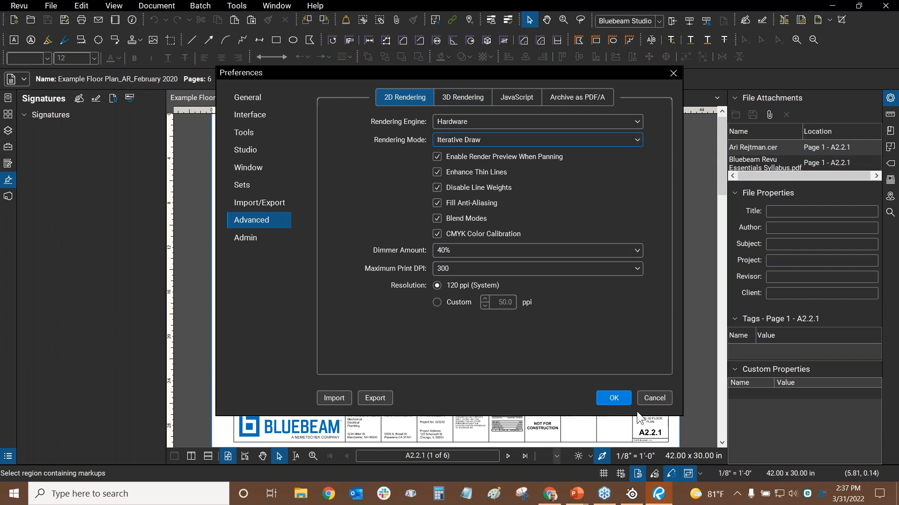
pyautogui.click(611, 399)
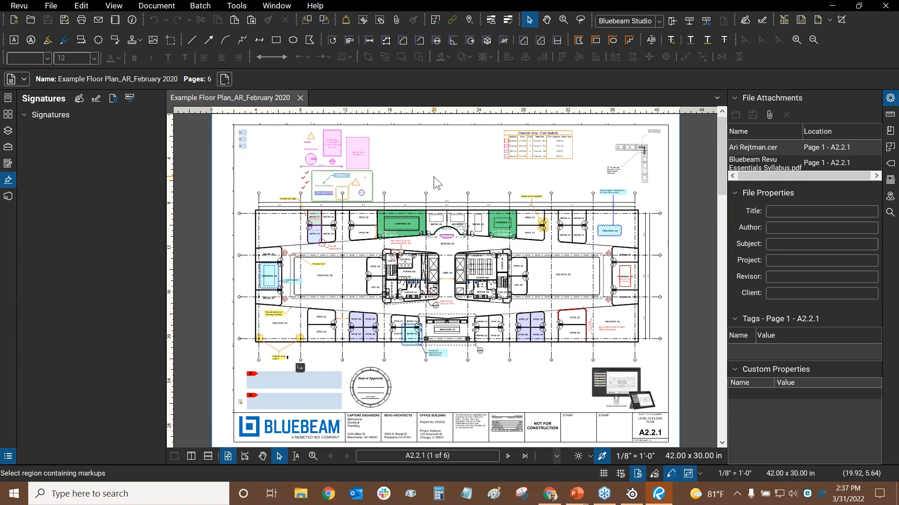
pyautogui.hotkey('alt', 'Tab')
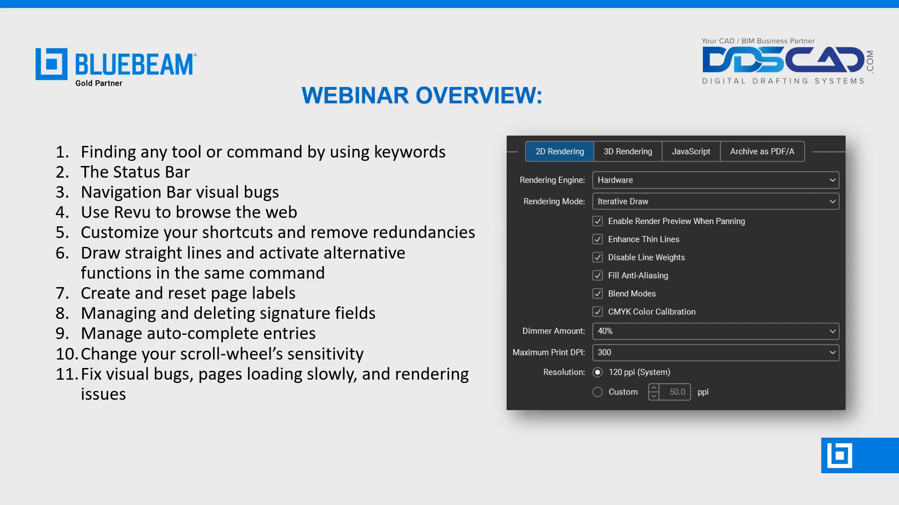
# Advance the Webinar Overview slideshow to the topics 12–22 slide, then return to Revu
pyautogui.click(819, 268)
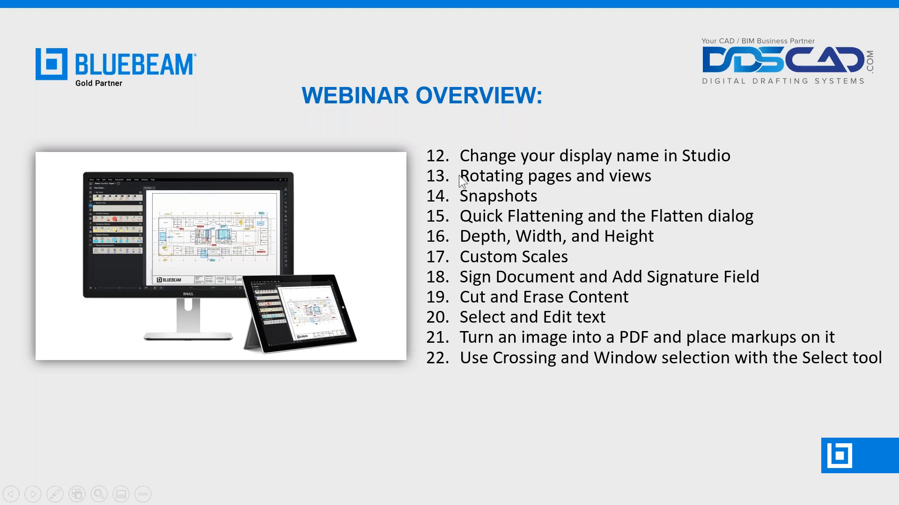
pyautogui.hotkey('alt', 'Tab')
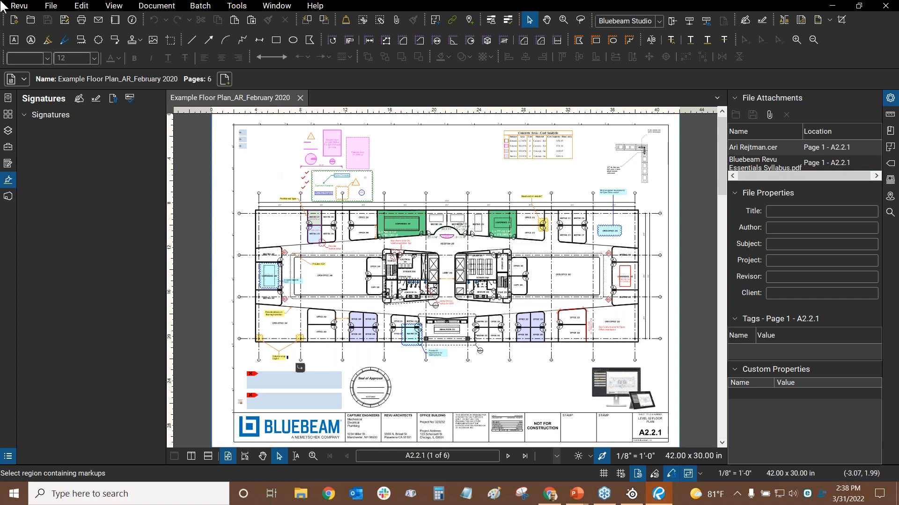
# Open Revu Preferences and step through General and Tools to the Studio page
pyautogui.click(26, 8)
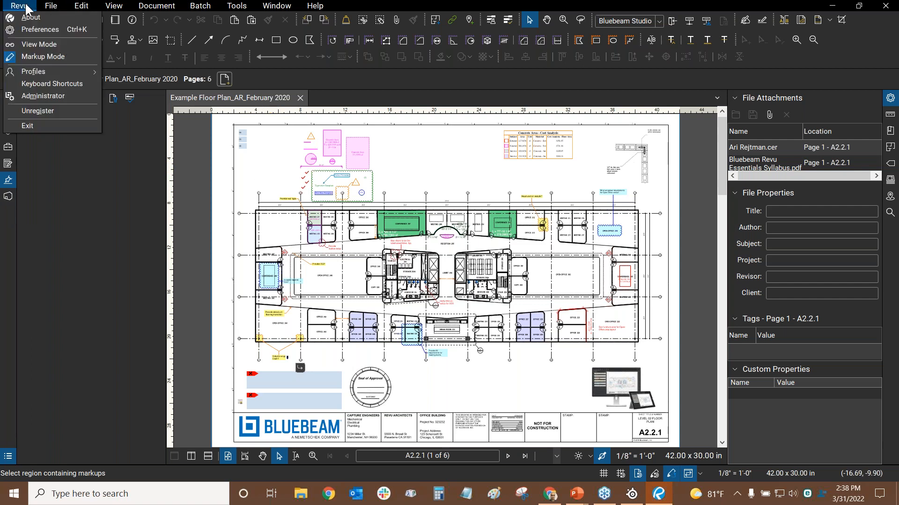
pyautogui.click(26, 30)
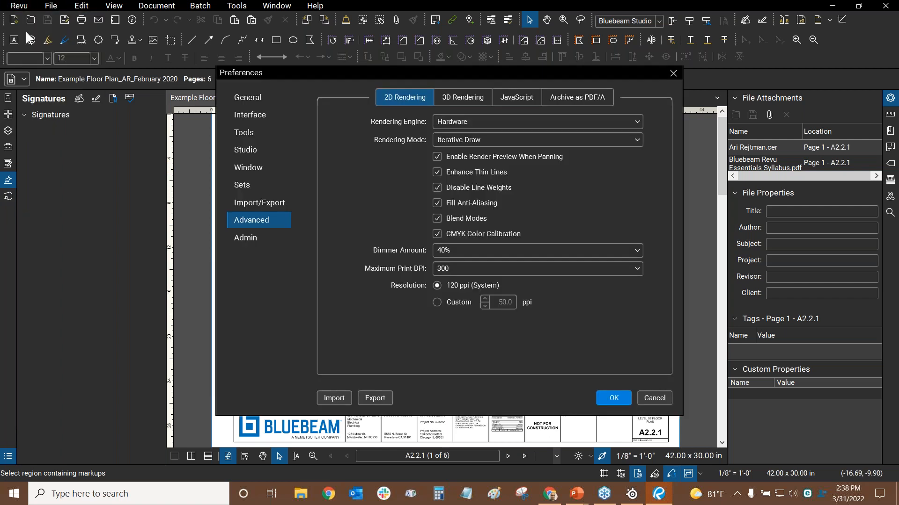
pyautogui.click(244, 100)
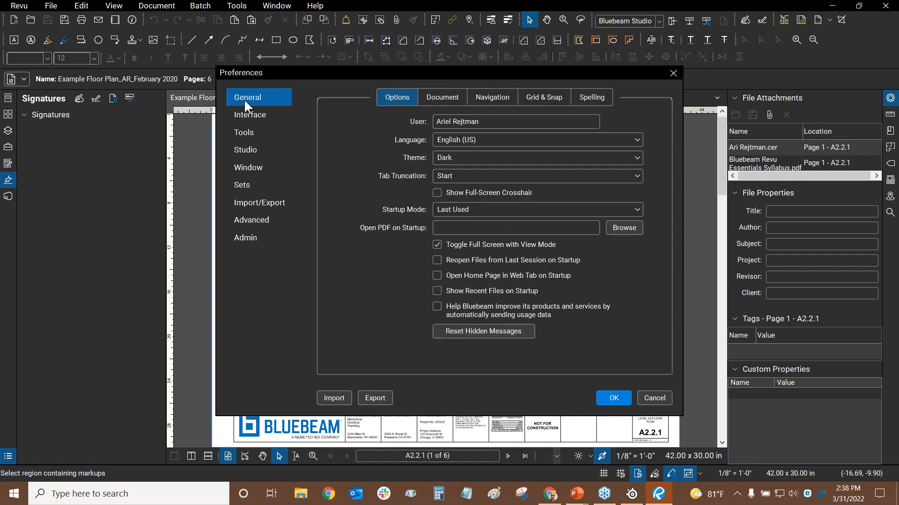
pyautogui.click(251, 134)
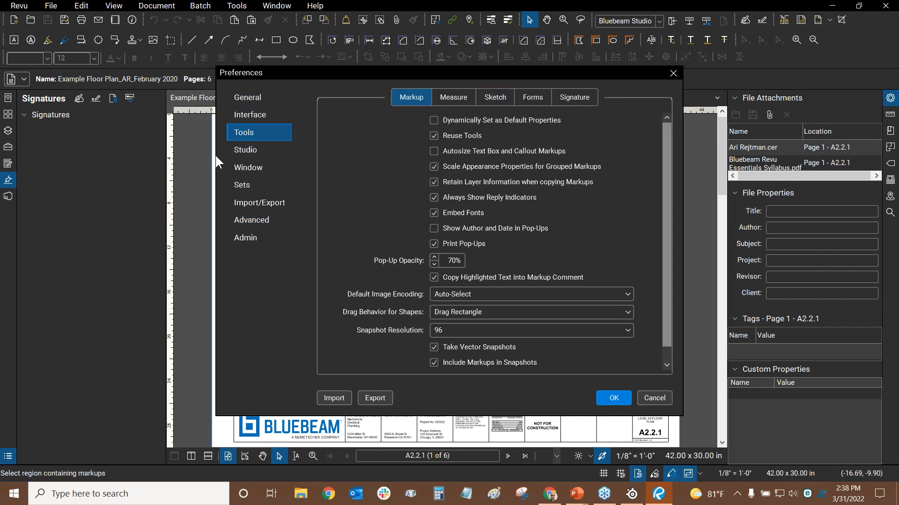
pyautogui.click(248, 149)
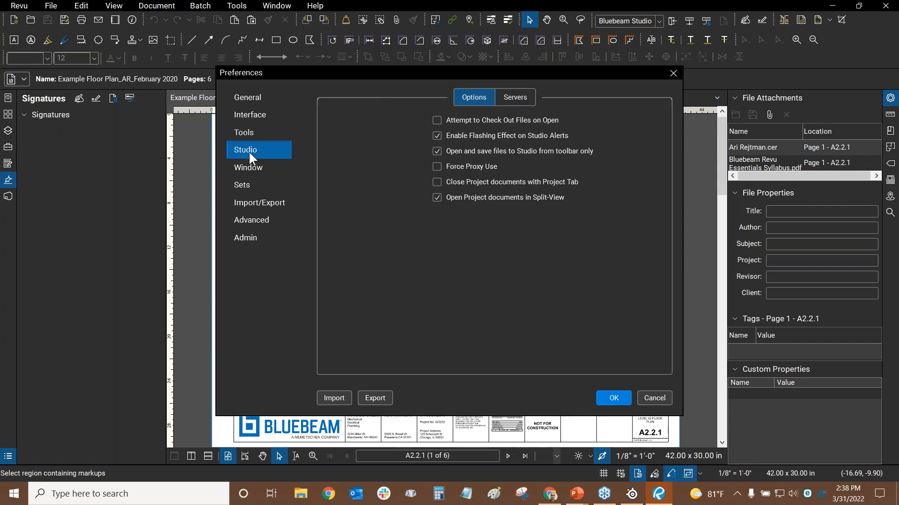
# Show the Servers tab for studio.bluebeam.com and start the Studio US sign-in
pyautogui.click(515, 97)
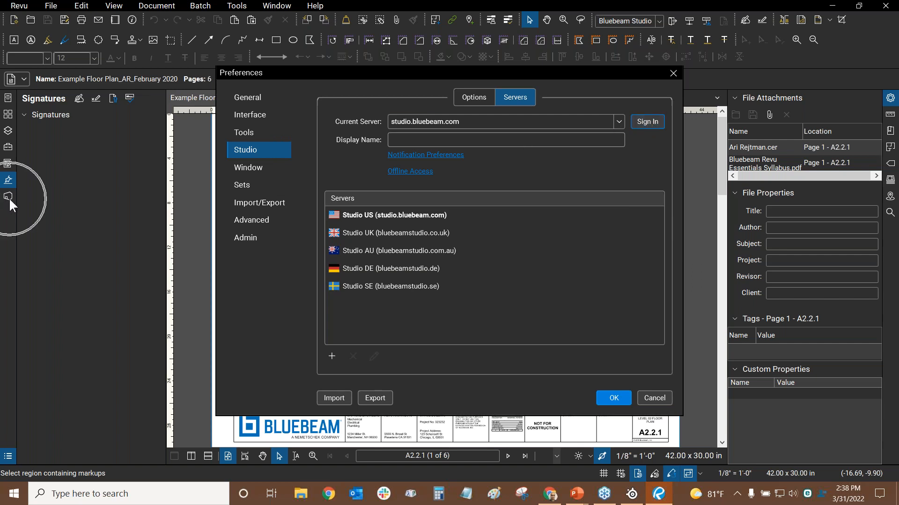
pyautogui.click(657, 126)
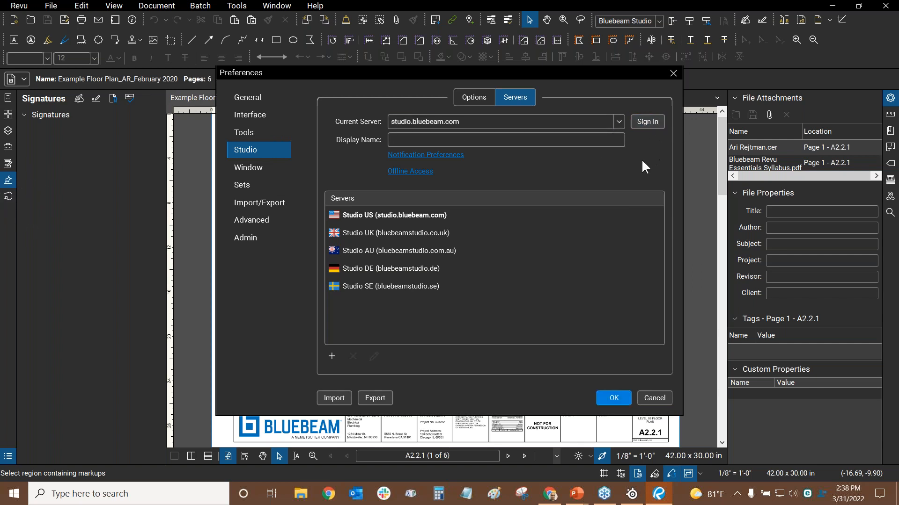
pyautogui.click(645, 123)
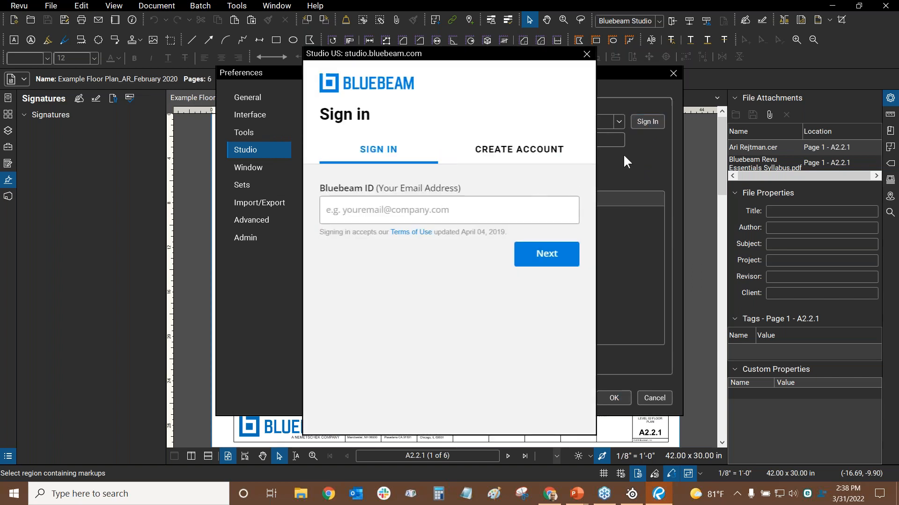
# Enter the Bluebeam ID e-mail address and continue to the password step
pyautogui.click(392, 209)
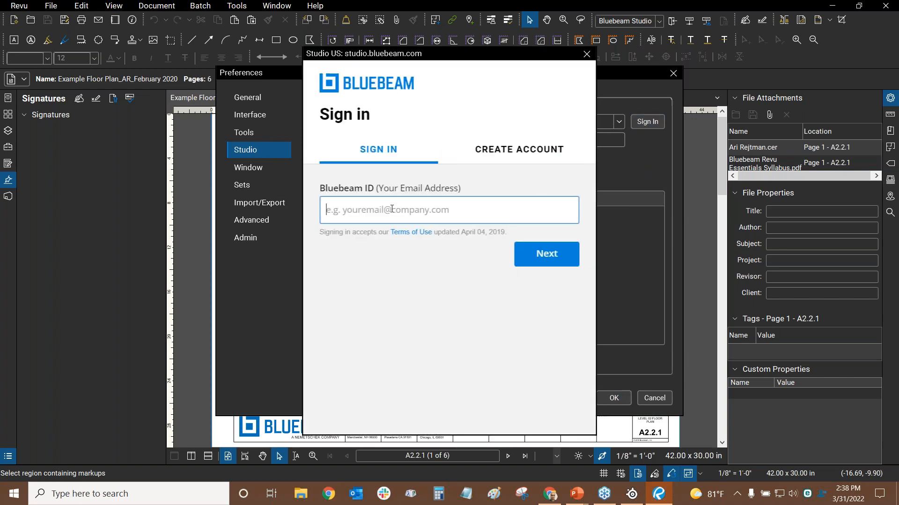
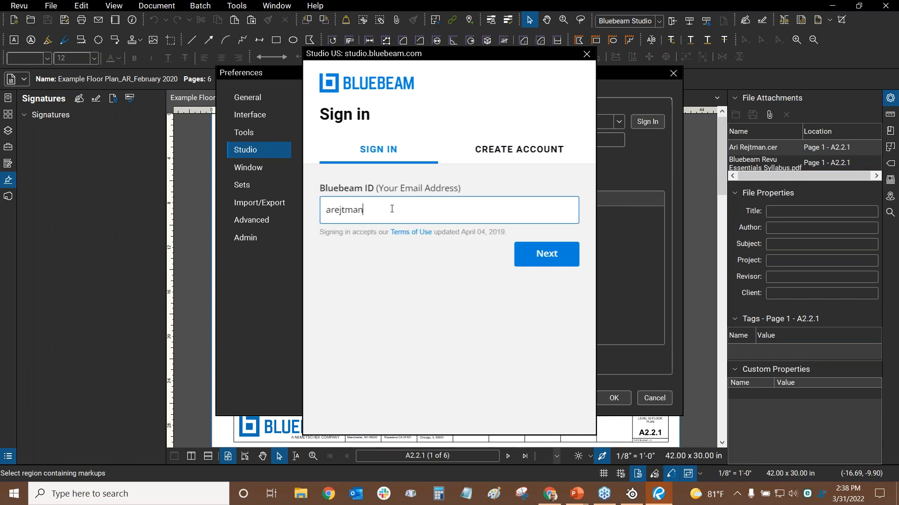
pyautogui.click(560, 262)
pyautogui.click(552, 260)
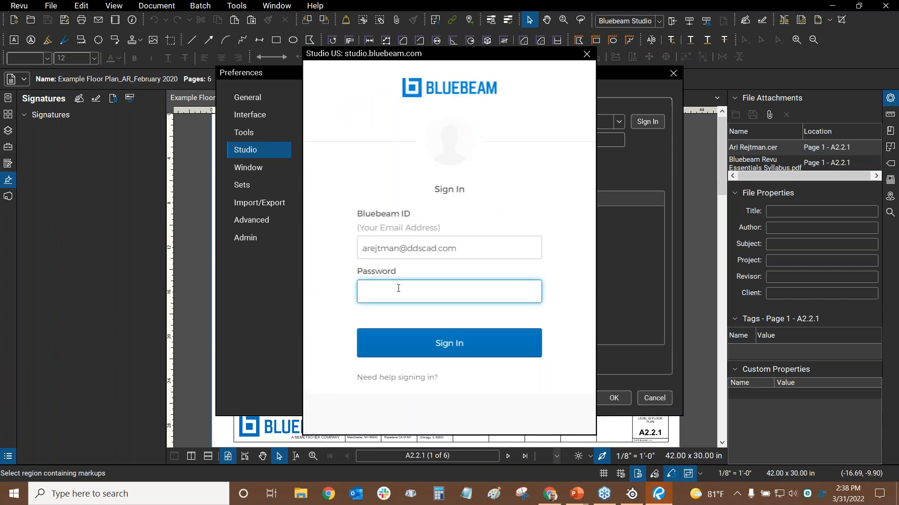
# Type the account password and submit it, retyping it once to complete sign-in
pyautogui.write('•••••••••••••')
pyautogui.press('Return')
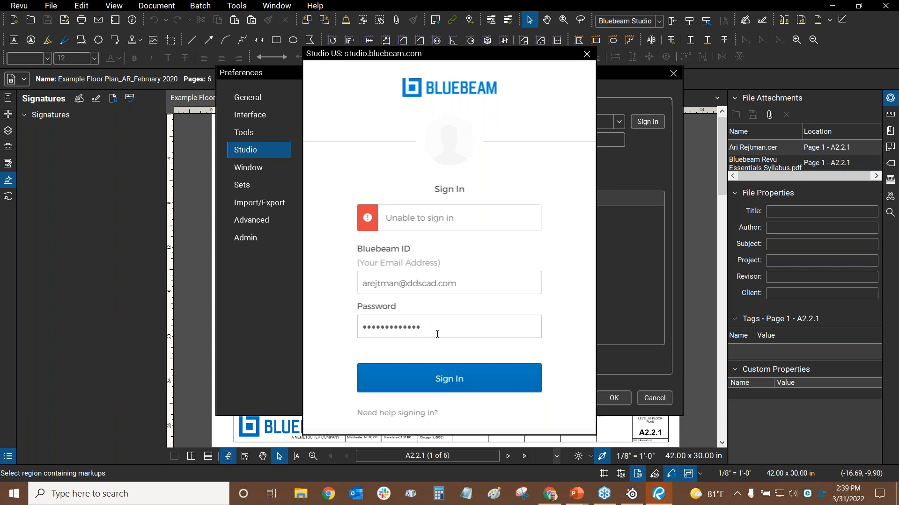
pyautogui.write('•••••••••••••')
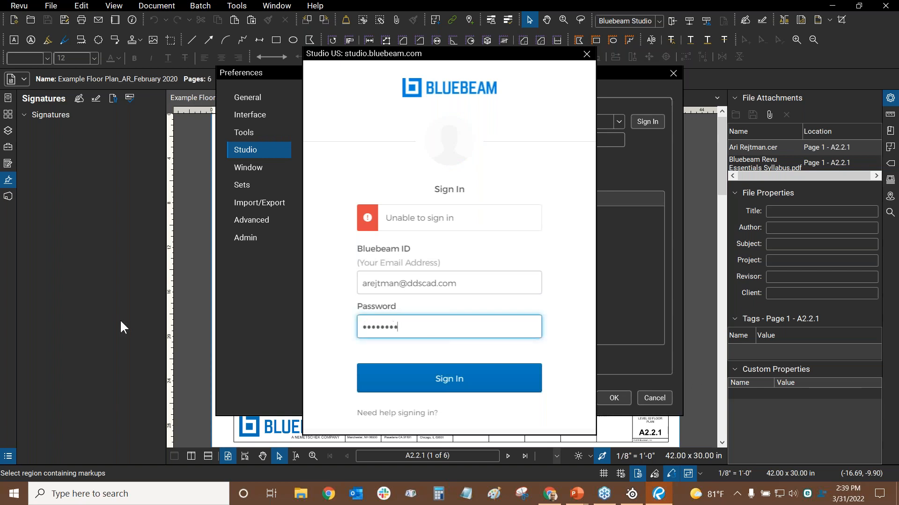
pyautogui.press('Return')
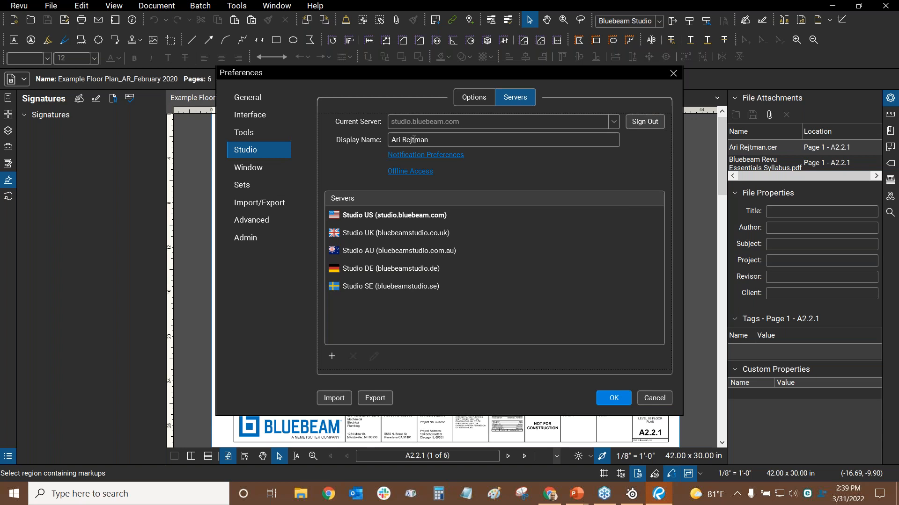
# Complete the first name in the Studio Display Name field and save the preferences
pyautogui.click(445, 141)
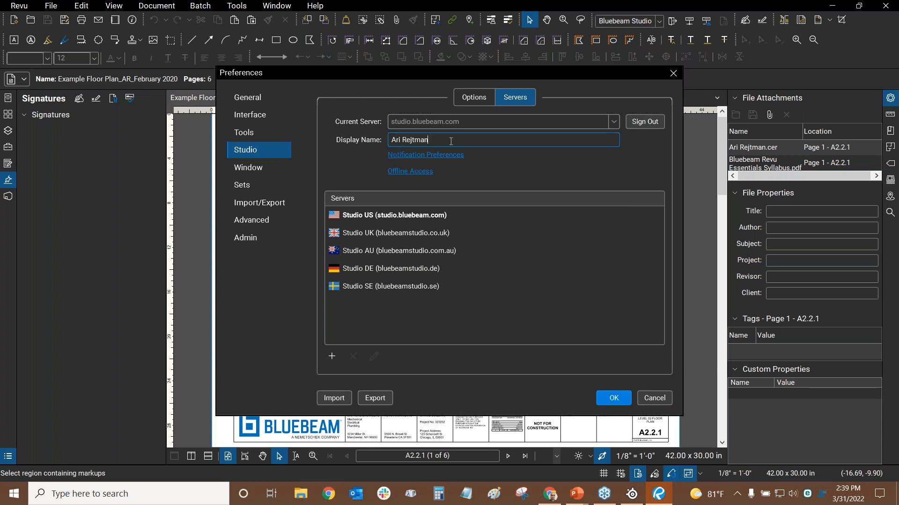
pyautogui.write('el')
pyautogui.click(613, 398)
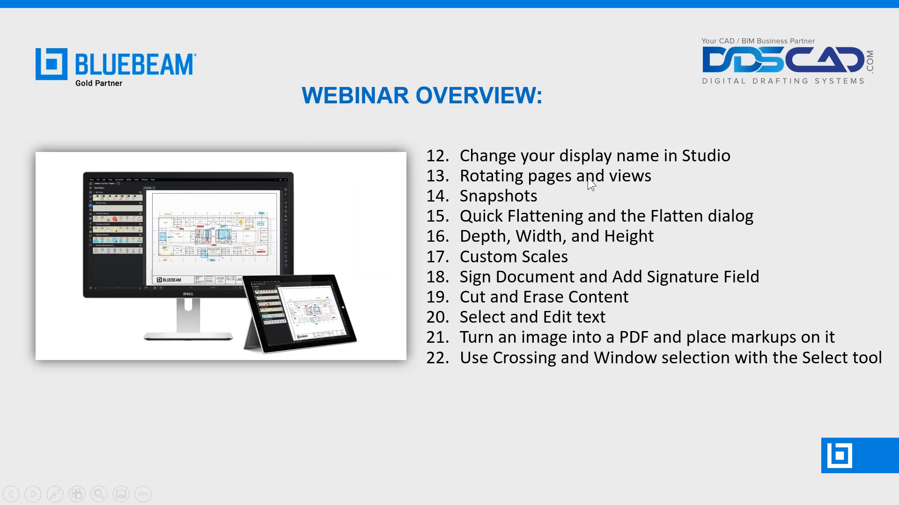
pyautogui.hotkey('alt', 'Tab')
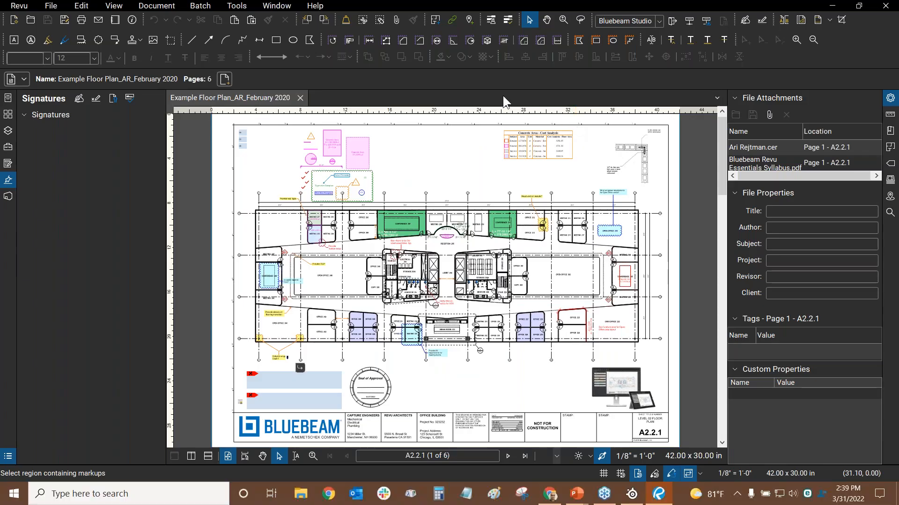
# Collapse the Properties panel and open the page Thumbnails panel
pyautogui.click(890, 98)
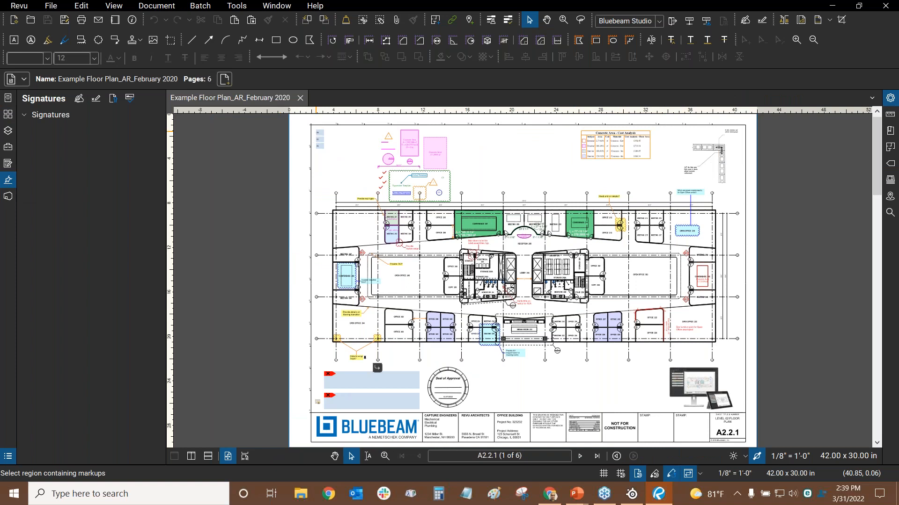
pyautogui.click(117, 7)
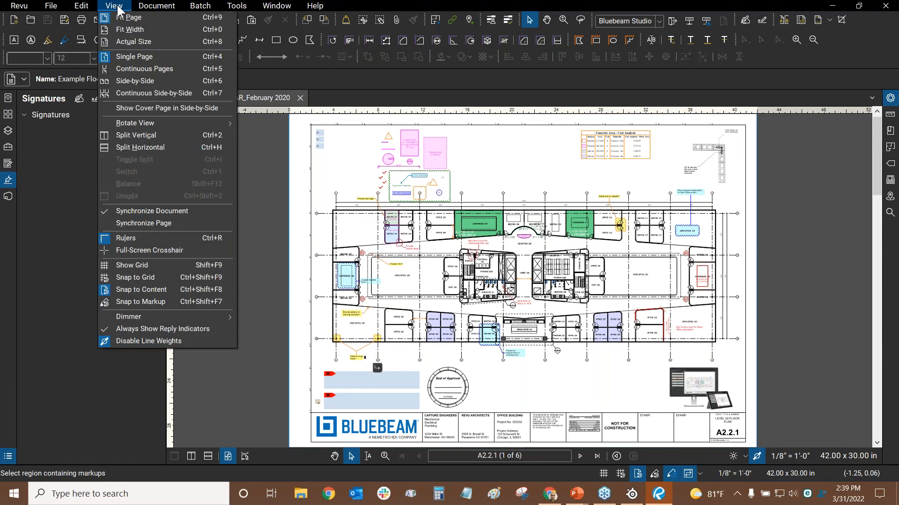
pyautogui.moveTo(220, 123)
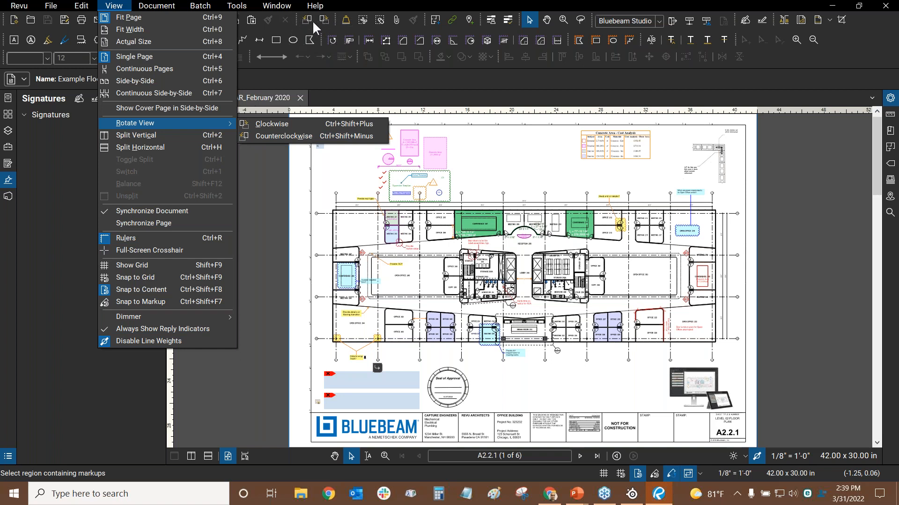
pyautogui.click(350, 4)
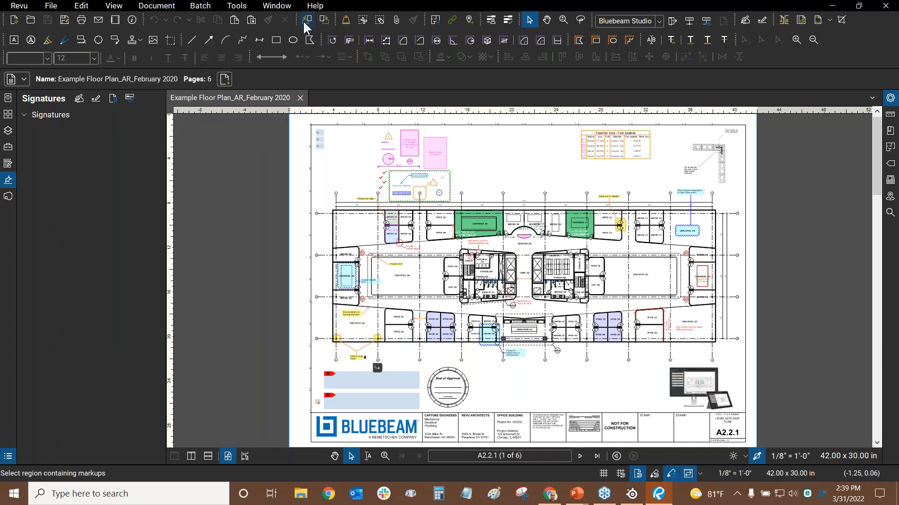
pyautogui.click(8, 117)
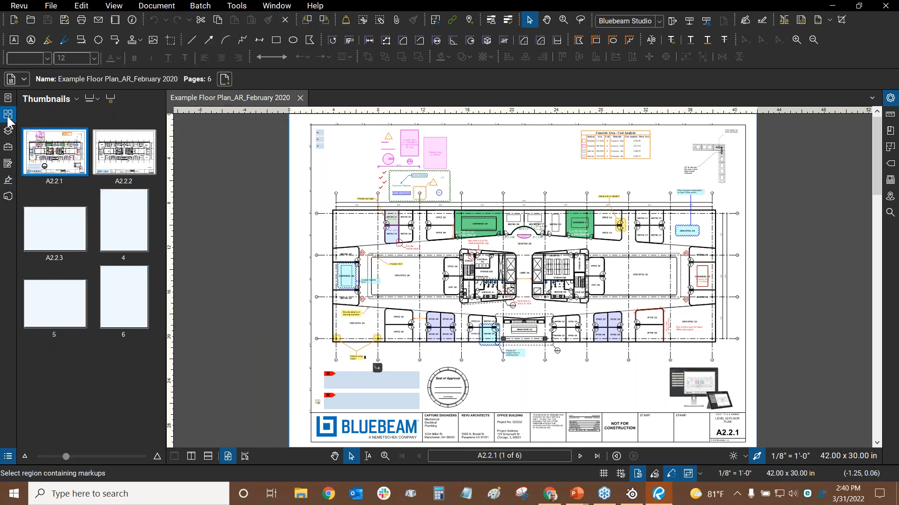
# Rotate the floor-plan page 90° clockwise four times, back to upright
pyautogui.click(323, 21)
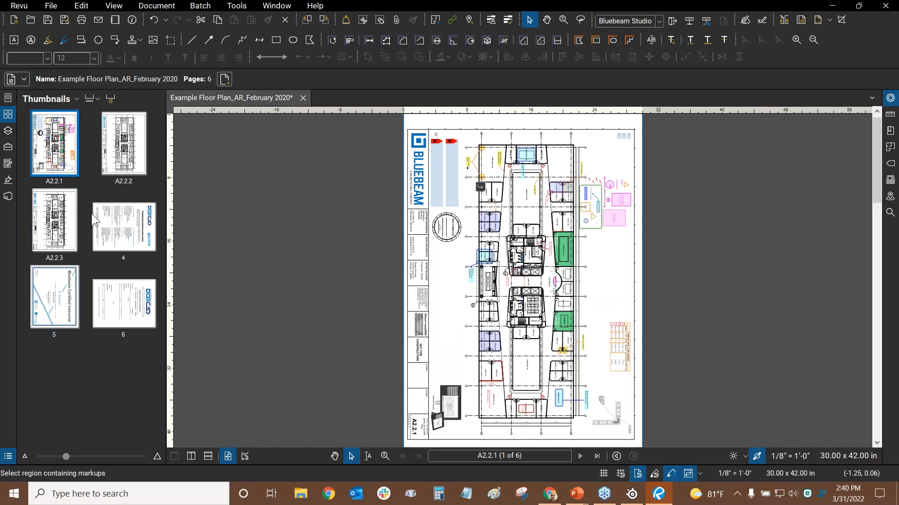
pyautogui.click(323, 20)
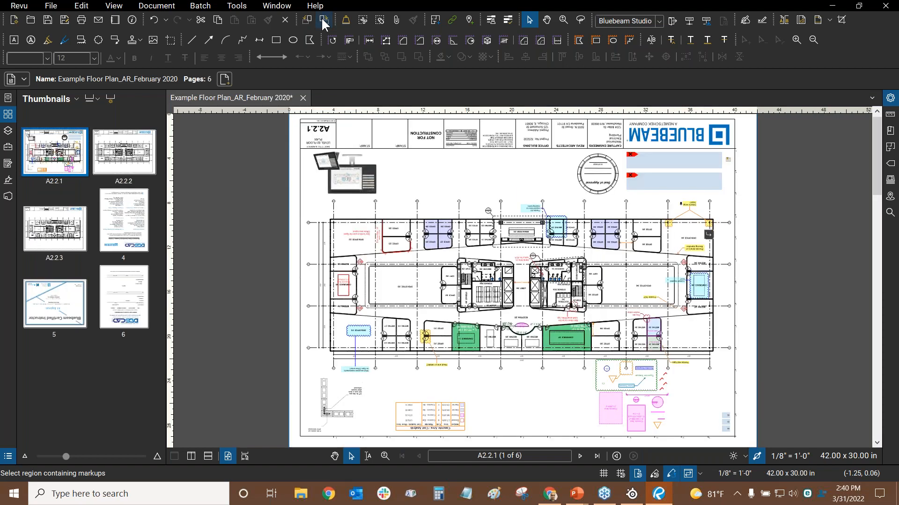
pyautogui.click(322, 20)
pyautogui.click(322, 19)
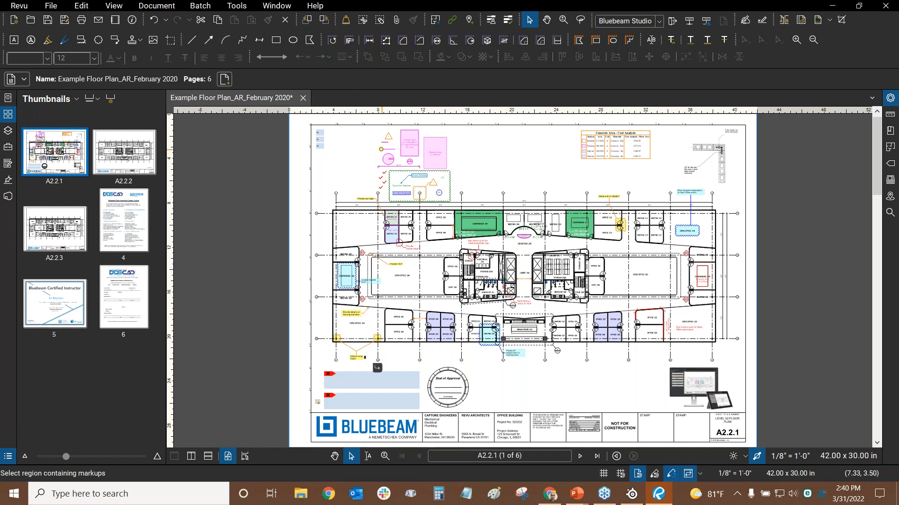
# Open the thumbnail page-operations list, then dismiss it by clicking the document area
pyautogui.click(349, 150)
pyautogui.press('ctrl')
pyautogui.press('ctrl')
pyautogui.press('ctrl')
pyautogui.click(57, 100)
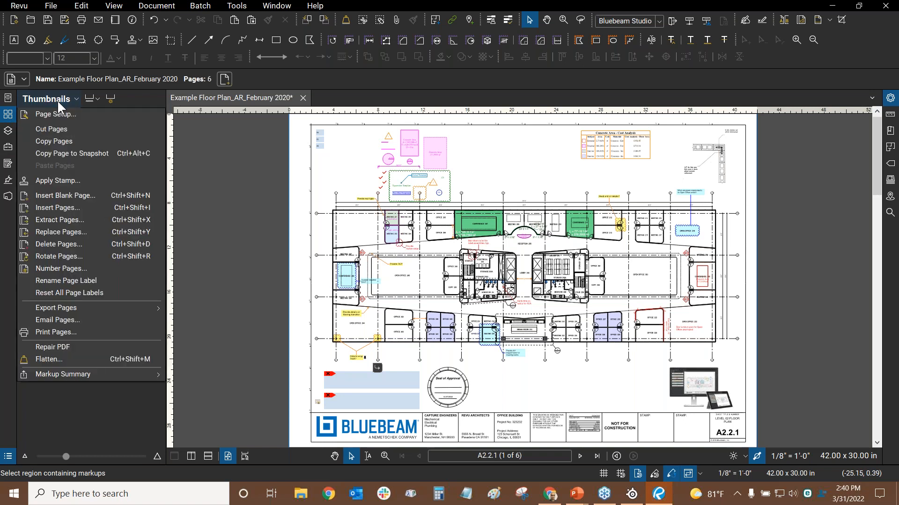
pyautogui.press('ctrl')
pyautogui.press('ctrl')
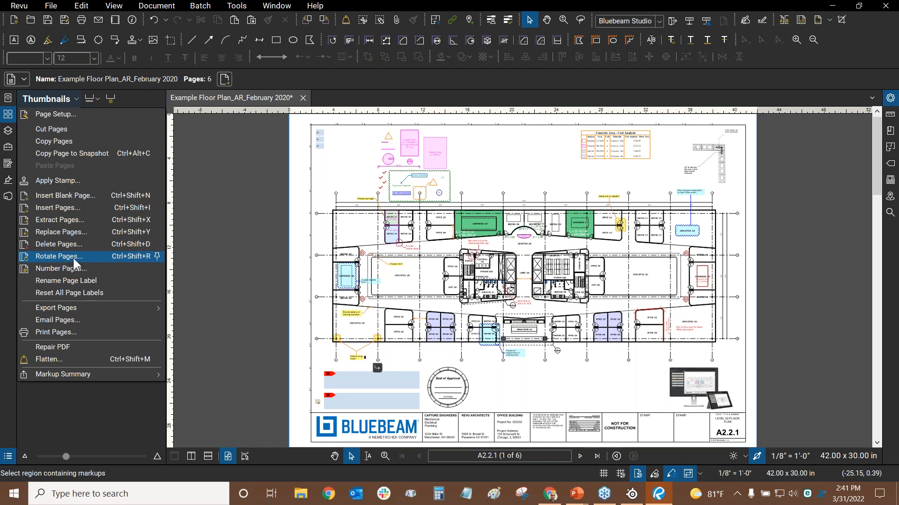
pyautogui.click(256, 153)
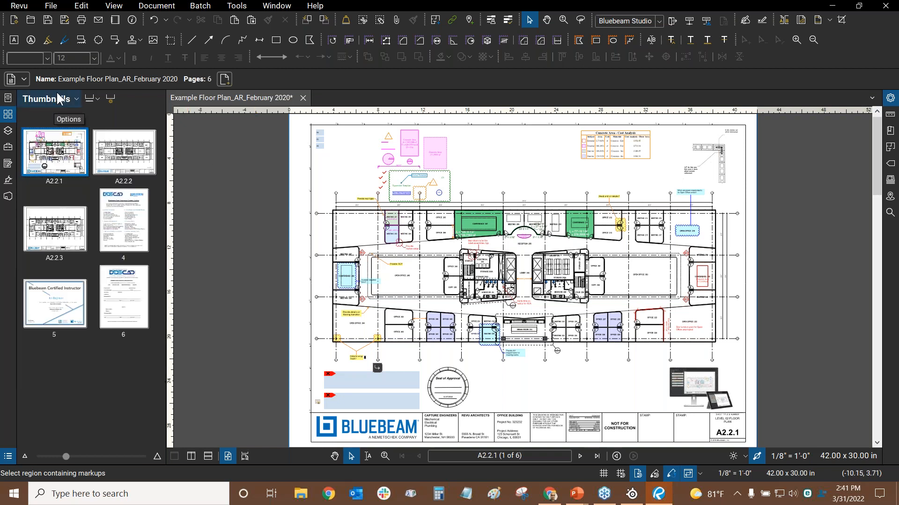
# Rotate page A2.2.2 by 180 degrees with Rotate Pages
pyautogui.rightClick(58, 149)
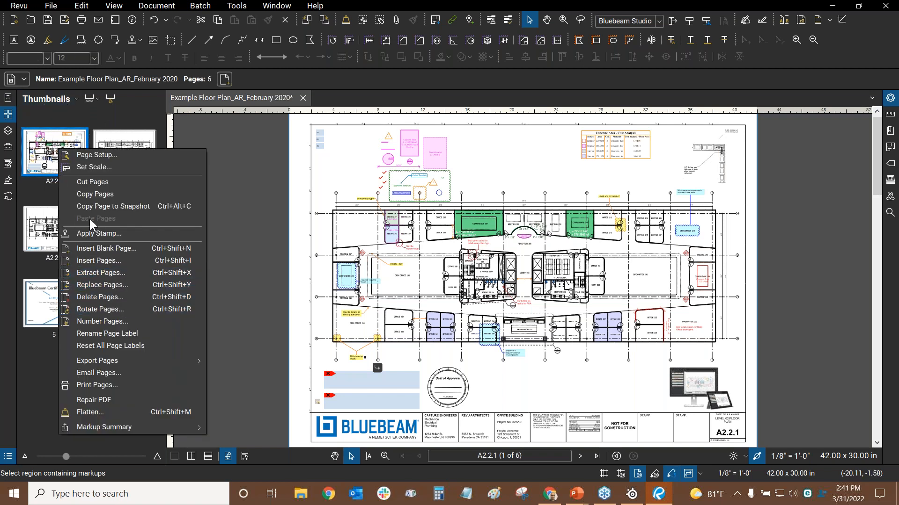
pyautogui.click(148, 110)
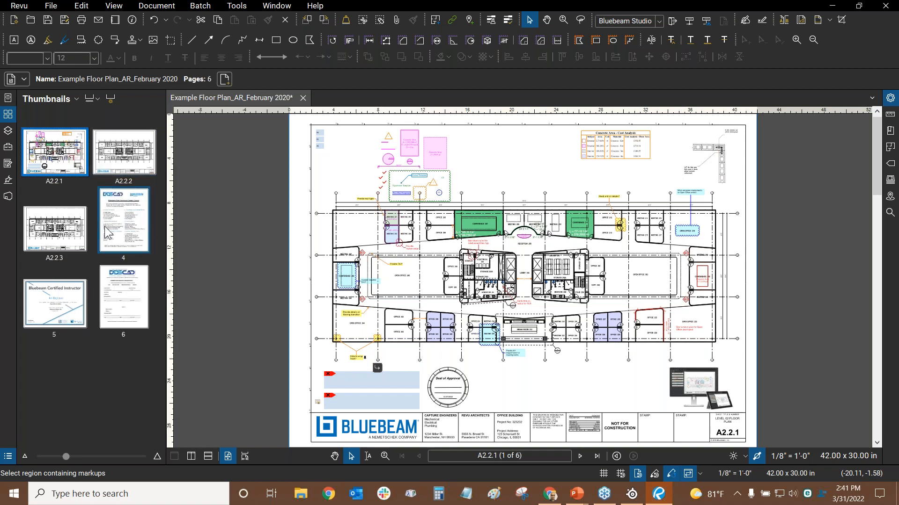
pyautogui.click(125, 158)
pyautogui.rightClick(125, 155)
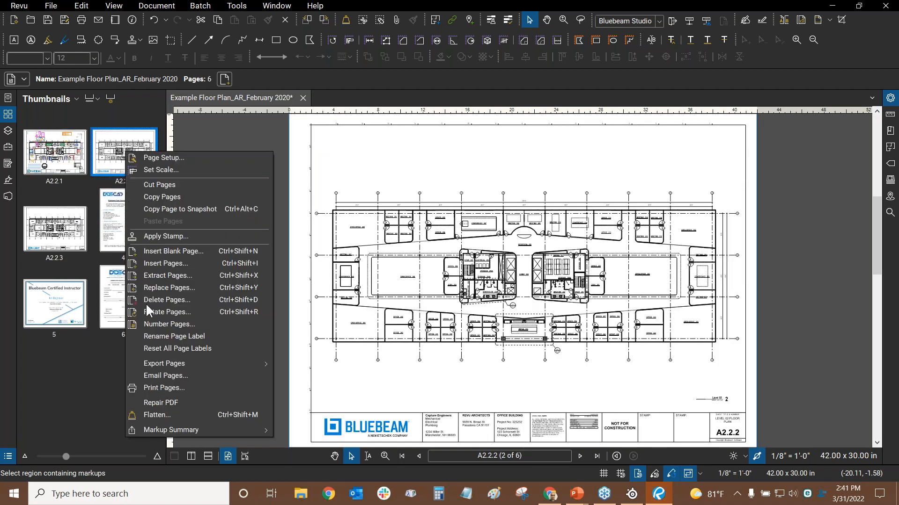
pyautogui.click(167, 313)
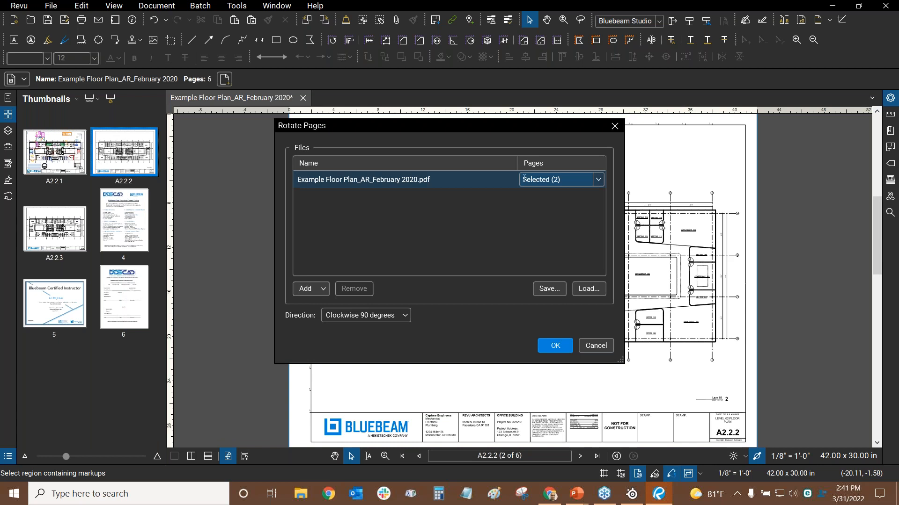
pyautogui.click(600, 178)
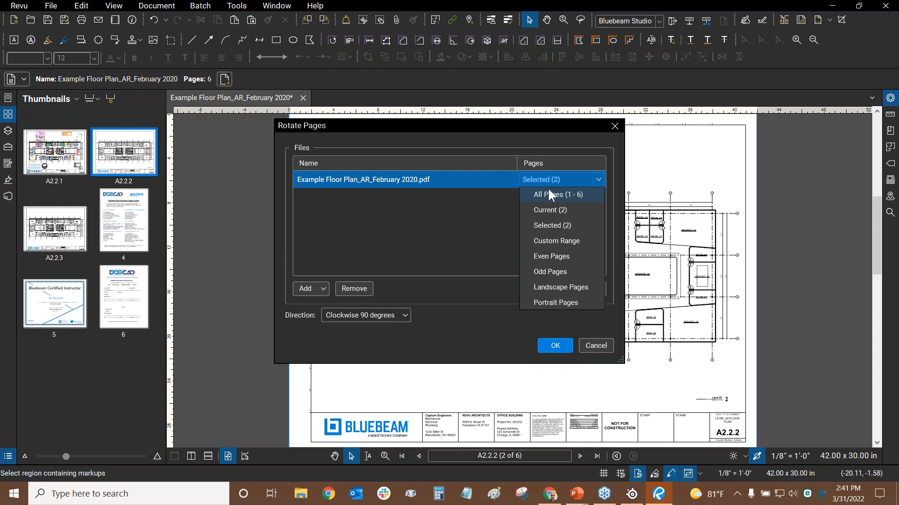
pyautogui.click(372, 238)
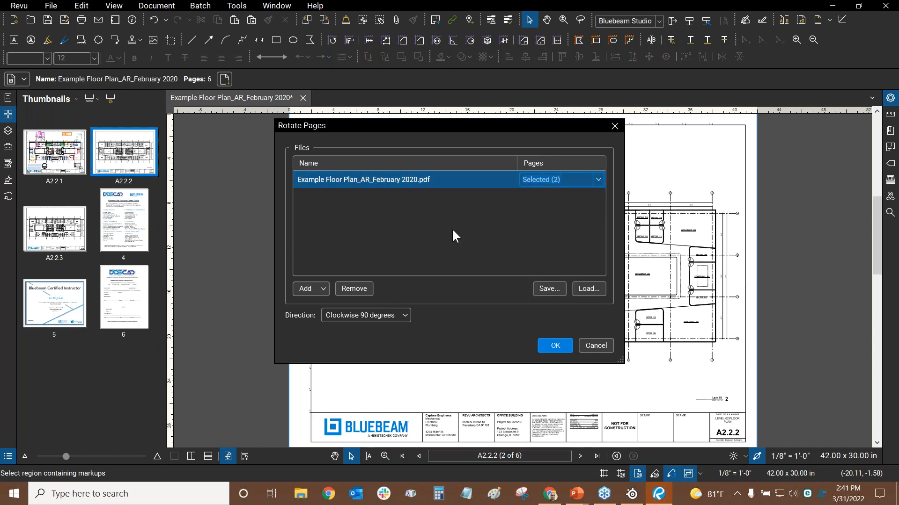
pyautogui.click(368, 316)
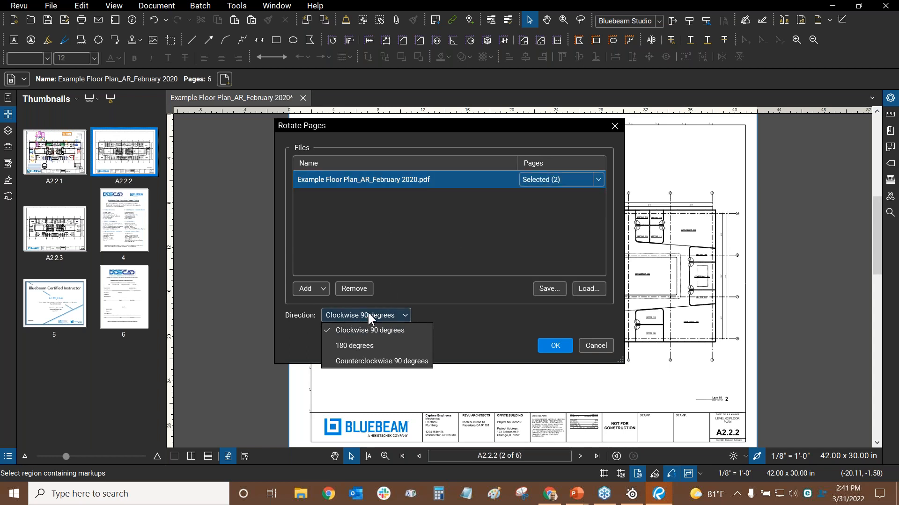
pyautogui.click(350, 346)
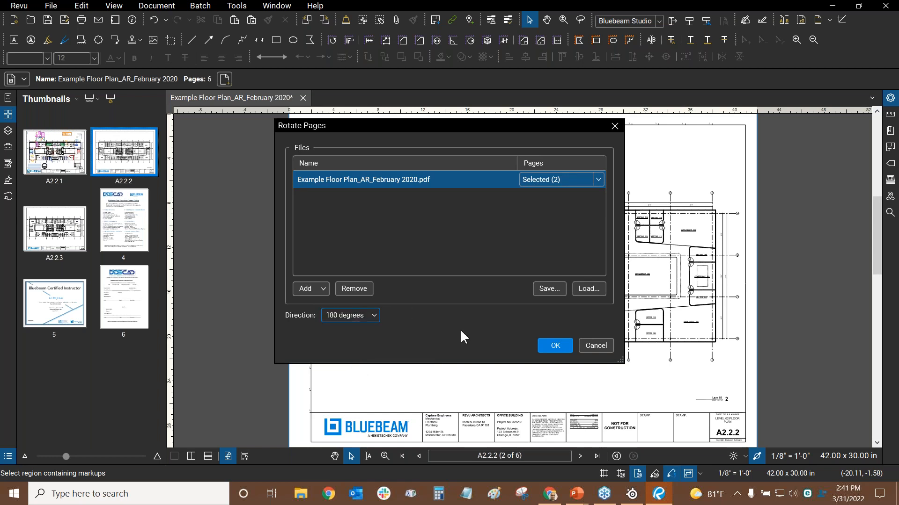
pyautogui.click(556, 346)
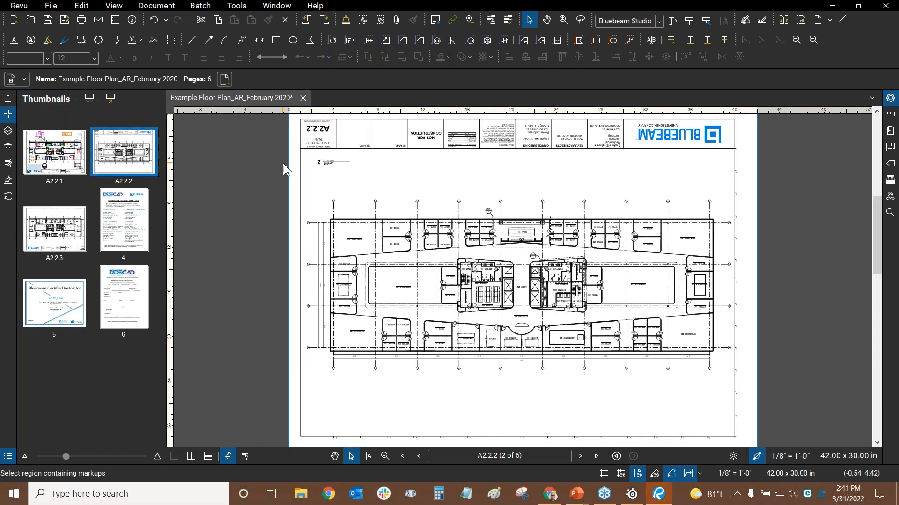
# Rotate A2.2.2 another 180 degrees so it is upright, then save the floor plan PDF
pyautogui.rightClick(130, 143)
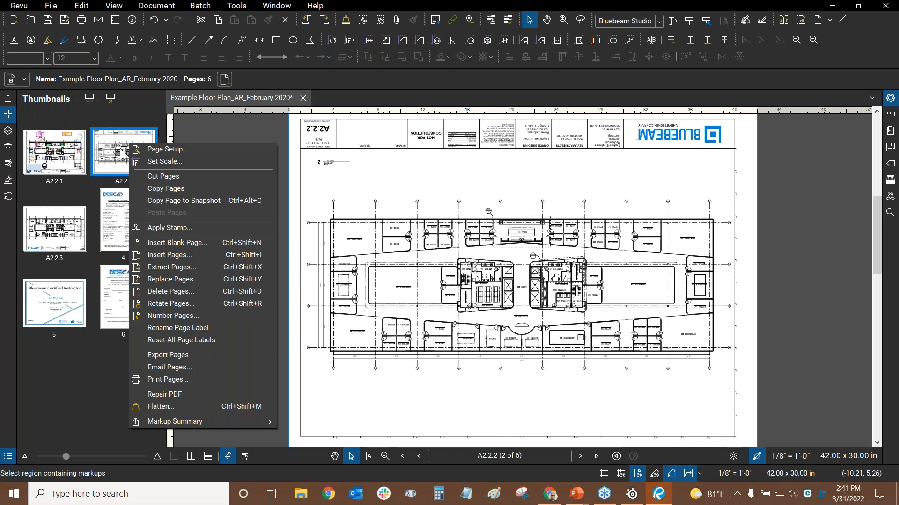
pyautogui.click(171, 304)
pyautogui.scroll(-1, 333, 315)
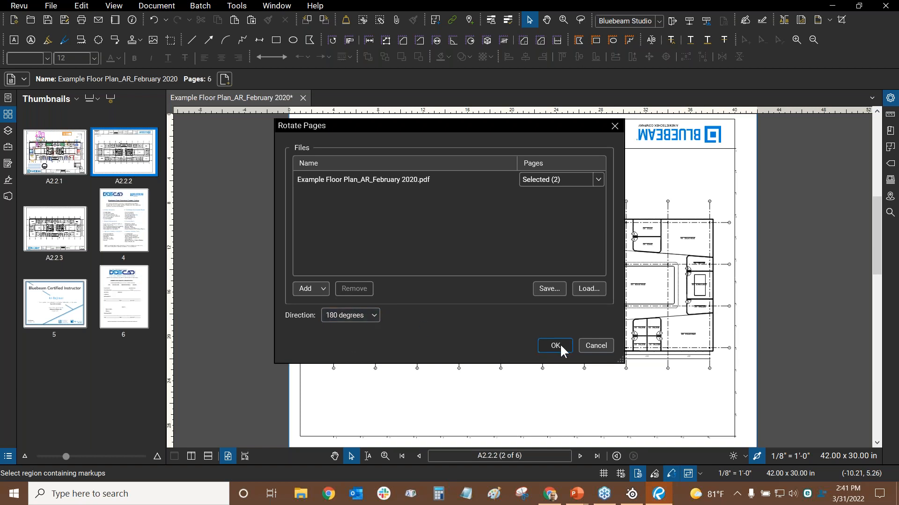
pyautogui.click(555, 345)
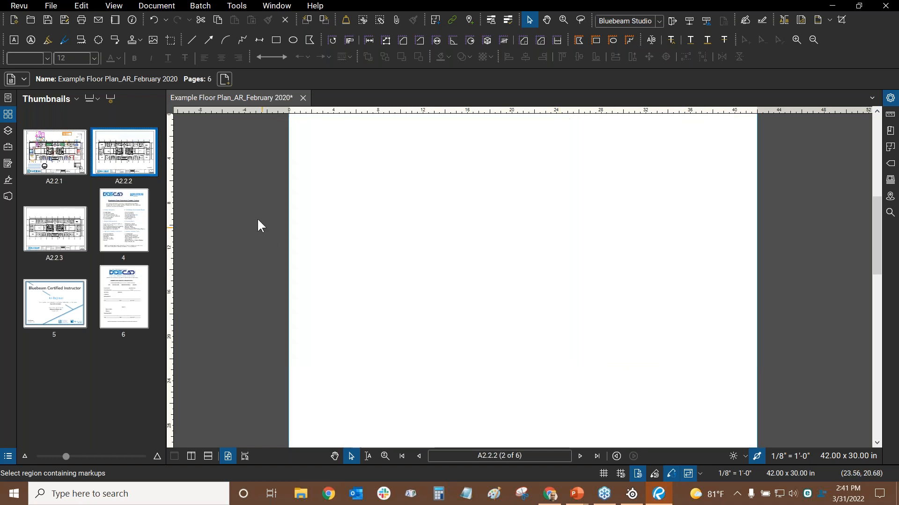
pyautogui.click(48, 20)
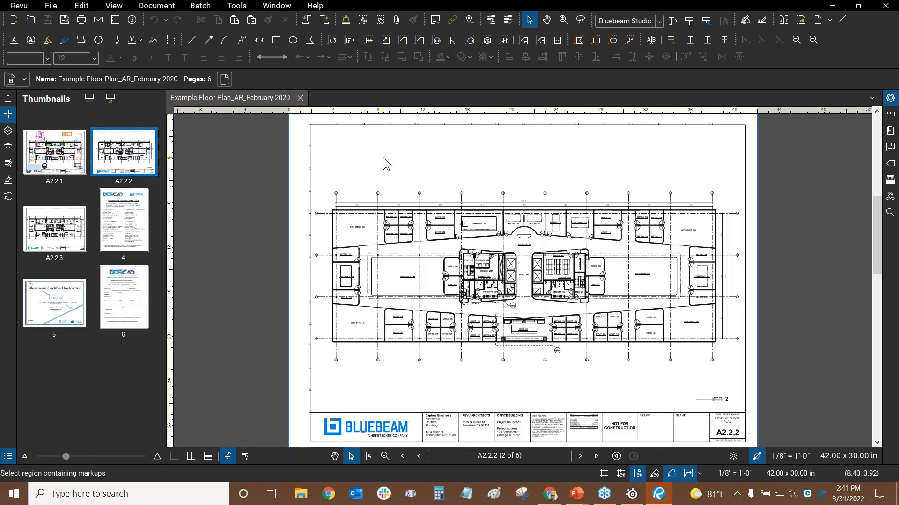
pyautogui.hotkey('alt', 'Tab')
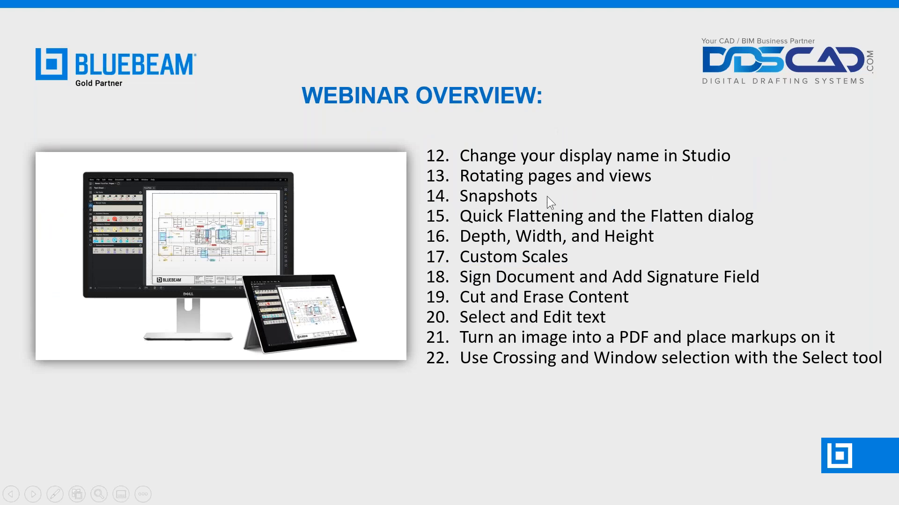
pyautogui.hotkey('alt', 'Tab')
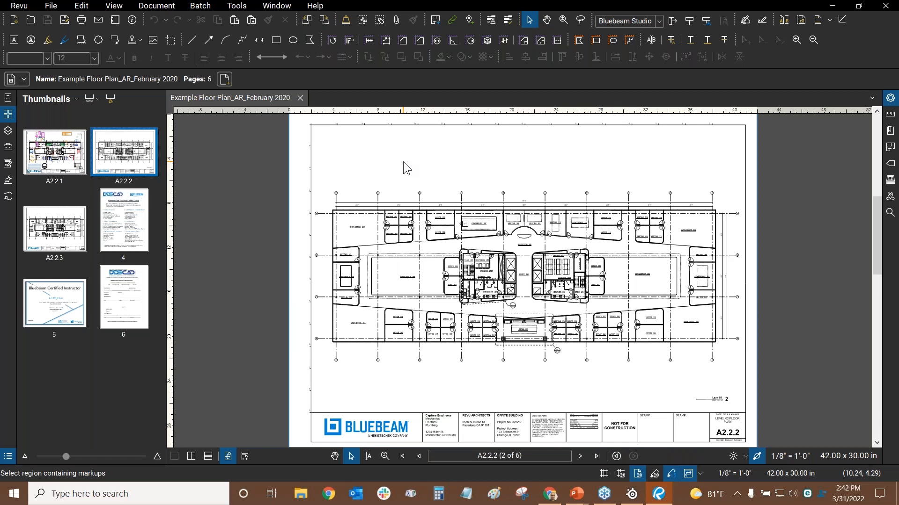
# Activate the Snapshot tool and go to page A2.2.1
pyautogui.click(172, 41)
pyautogui.click(55, 152)
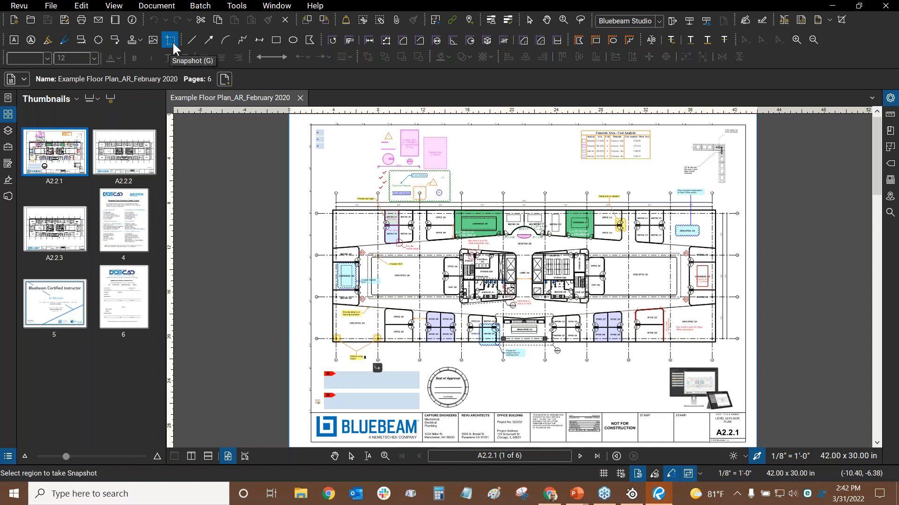
pyautogui.click(82, 6)
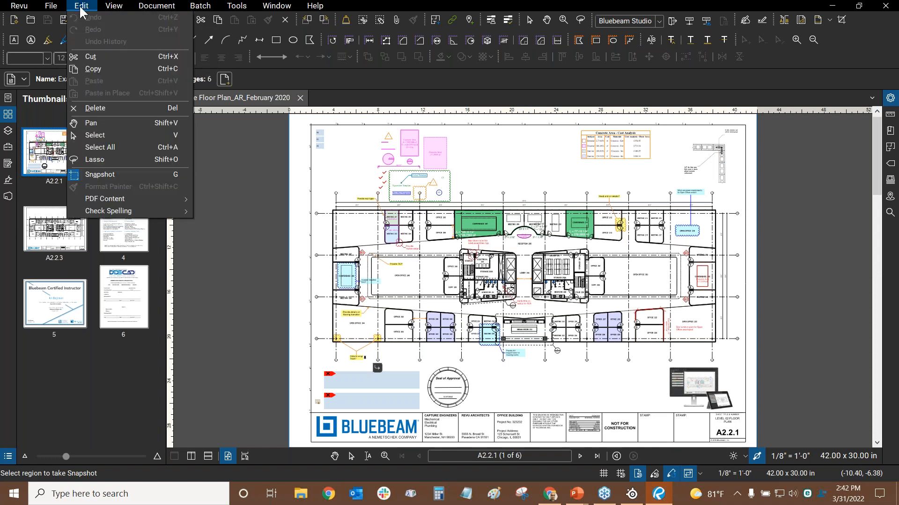
pyautogui.press('ctrl')
pyautogui.click(481, 4)
# Zoom in on the MOTHER'S RM 252 sink and draw a snapshot rectangle around it
pyautogui.scroll(3, 598, 289)
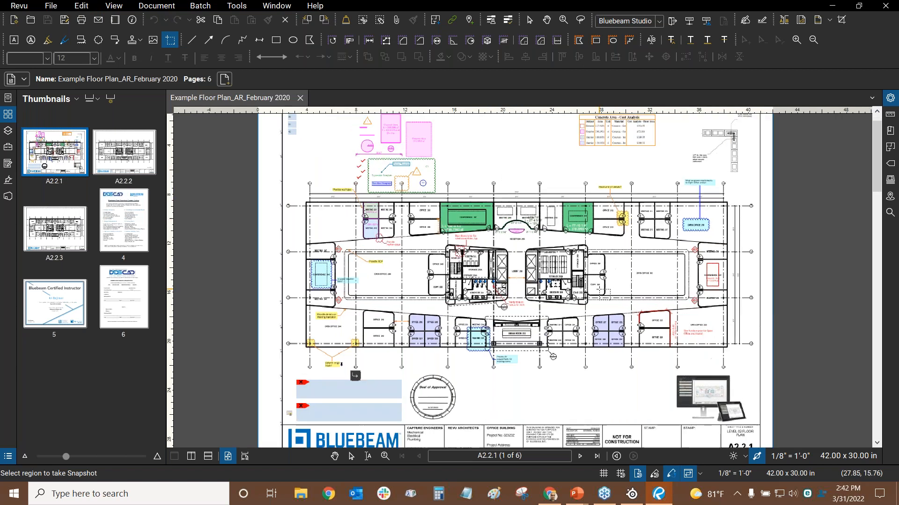
pyautogui.scroll(2, 389, 256)
pyautogui.moveTo(389, 258); pyautogui.dragTo(392, 164)
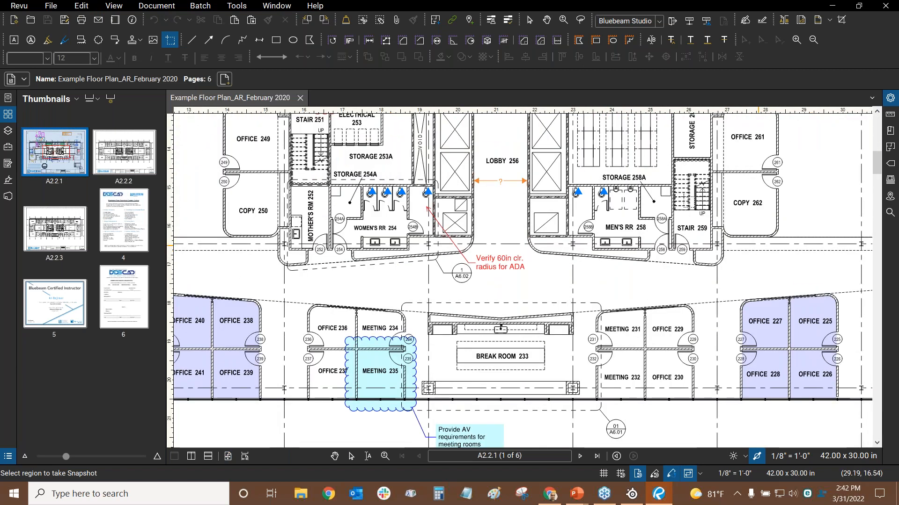
pyautogui.scroll(2, 700, 190)
pyautogui.scroll(3, 700, 189)
pyautogui.moveTo(403, 214); pyautogui.dragTo(823, 198)
pyautogui.moveTo(376, 214); pyautogui.dragTo(807, 208)
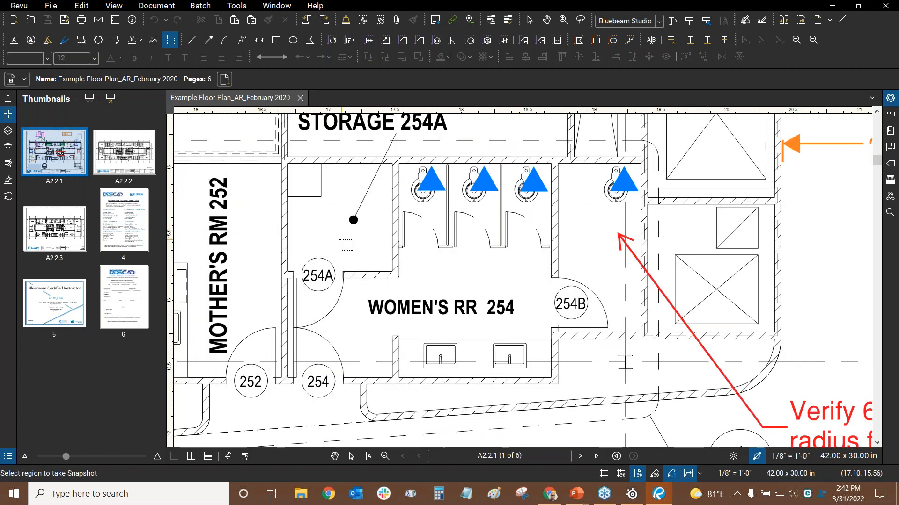
pyautogui.moveTo(334, 238); pyautogui.dragTo(641, 211)
pyautogui.scroll(4, 480, 318)
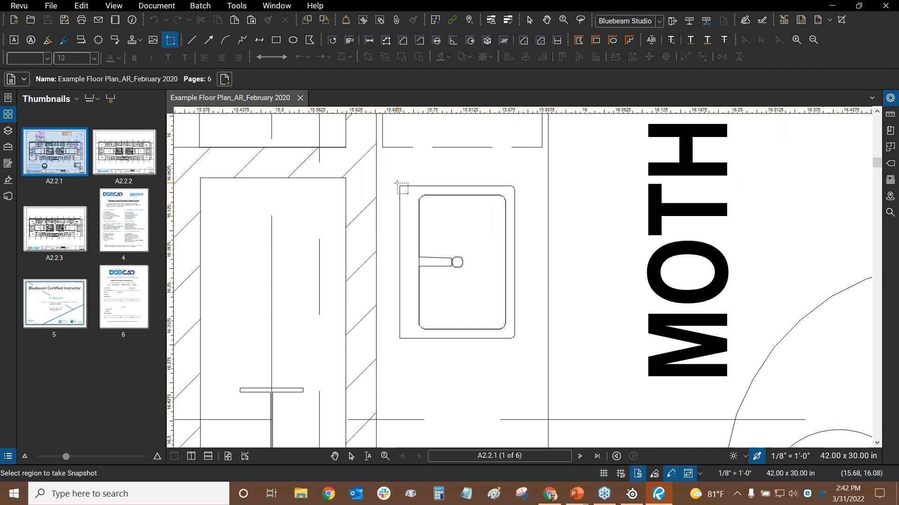
pyautogui.moveTo(395, 184); pyautogui.dragTo(519, 342)
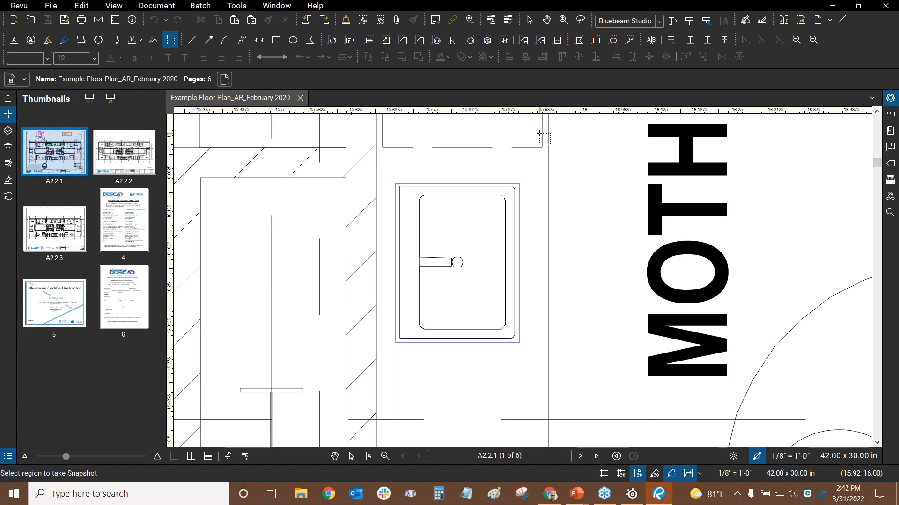
pyautogui.moveTo(494, 179); pyautogui.dragTo(442, 223)
pyautogui.scroll(-5, 442, 223)
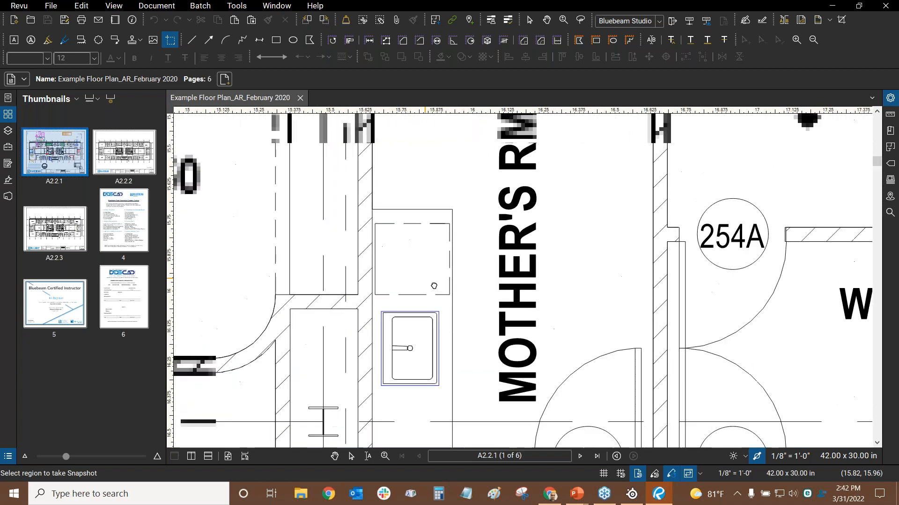
pyautogui.scroll(-2, 438, 273)
pyautogui.scroll(3, 365, 265)
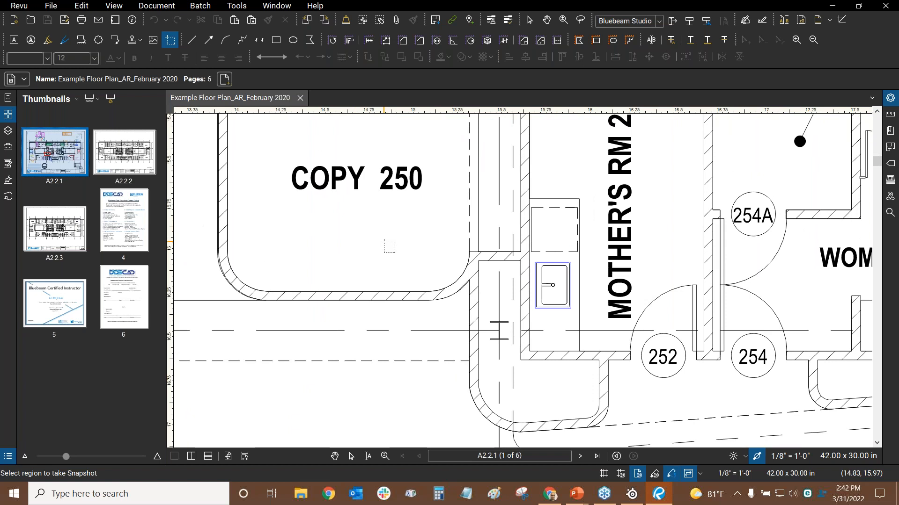
# Paste the sink into COPY 250, then capture a fresh snapshot of the sink
pyautogui.hotkey('ctrl', 'v')
pyautogui.press('Escape')
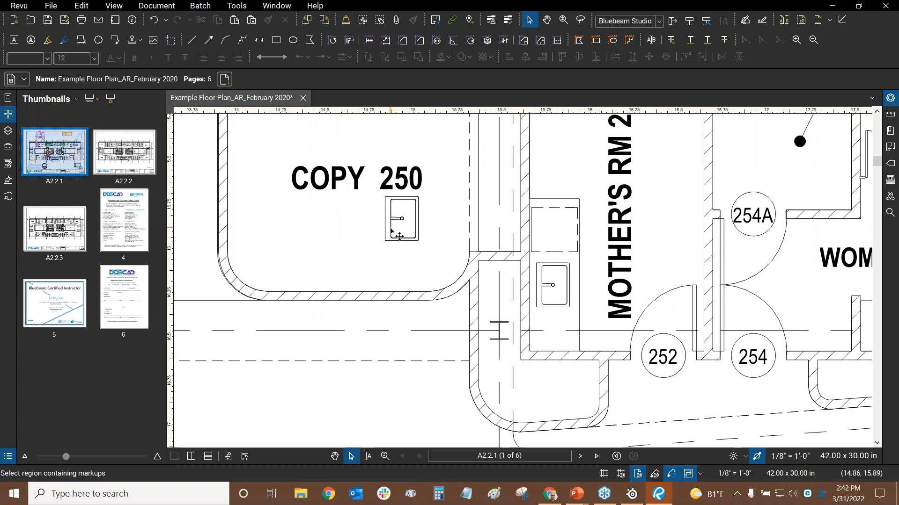
pyautogui.click(172, 40)
pyautogui.scroll(2, 511, 266)
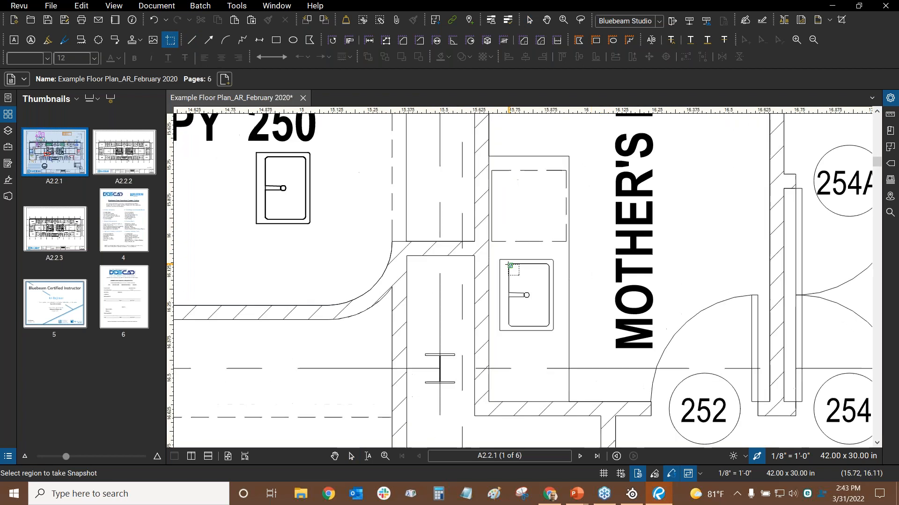
pyautogui.scroll(1, 510, 265)
pyautogui.moveTo(493, 256)
pyautogui.mouseDown()
pyautogui.moveTo(565, 355)
pyautogui.moveTo(564, 345)
pyautogui.mouseUp()
pyautogui.scroll(-3, 565, 345)
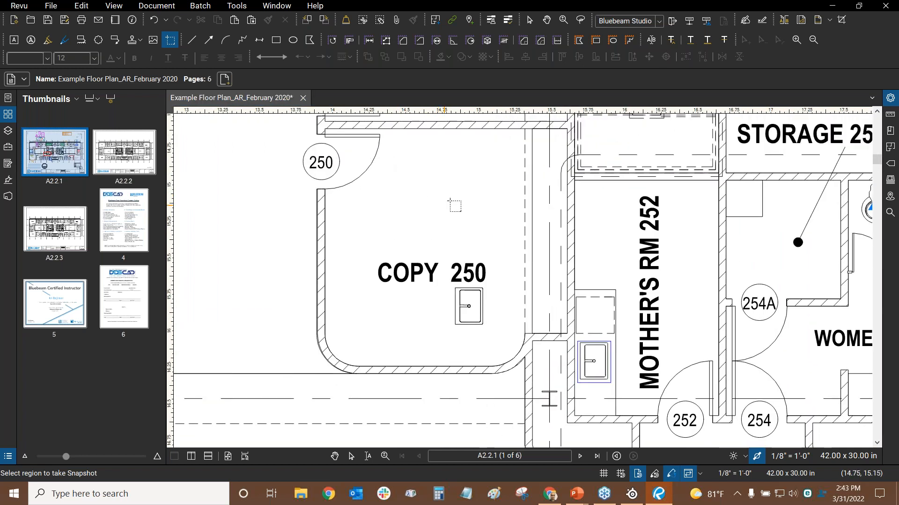
# Paste the sink snapshot, move it into COPY 250 and delete the extra copy
pyautogui.press('Escape')
pyautogui.rightClick(441, 164)
pyautogui.click(456, 171)
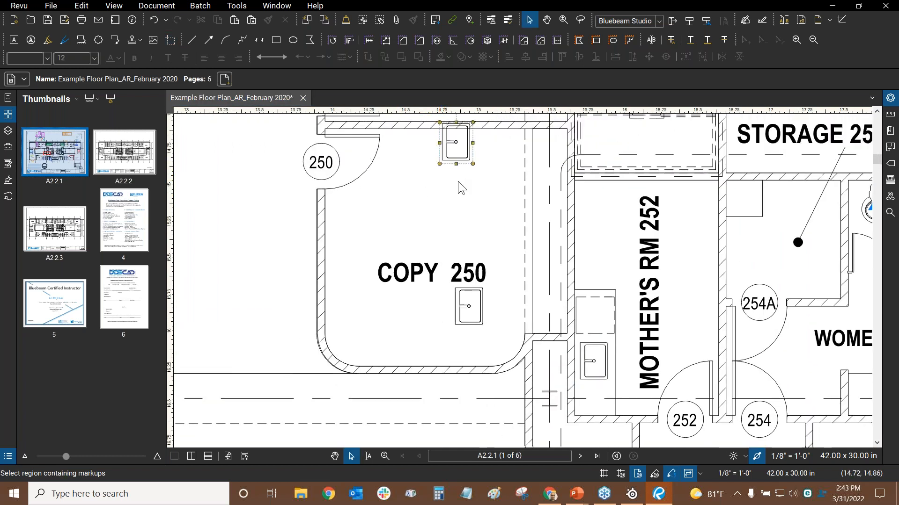
pyautogui.moveTo(456, 145); pyautogui.dragTo(481, 202)
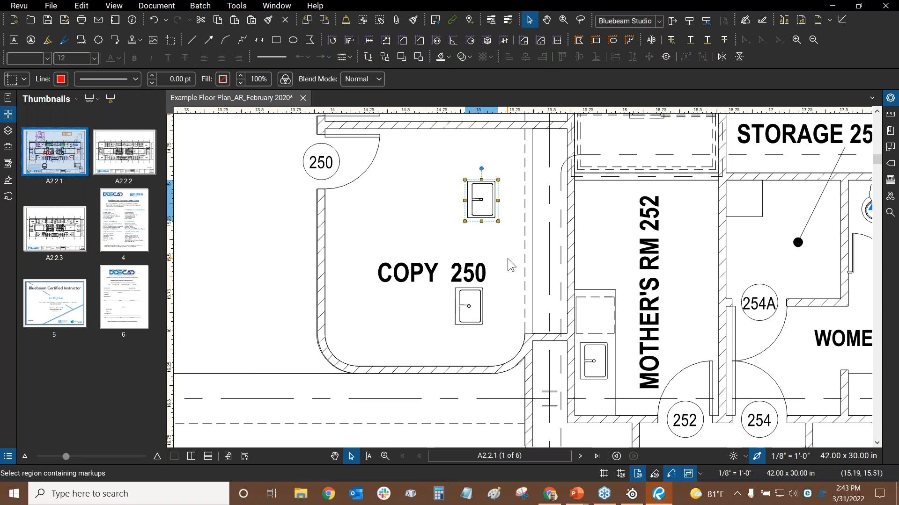
pyautogui.press('Delete')
pyautogui.click(481, 302)
# Deselect the pasted sink and fit the whole A2.2.1 sheet with Ctrl+0
pyautogui.moveTo(467, 192); pyautogui.dragTo(335, 178)
pyautogui.click(472, 225)
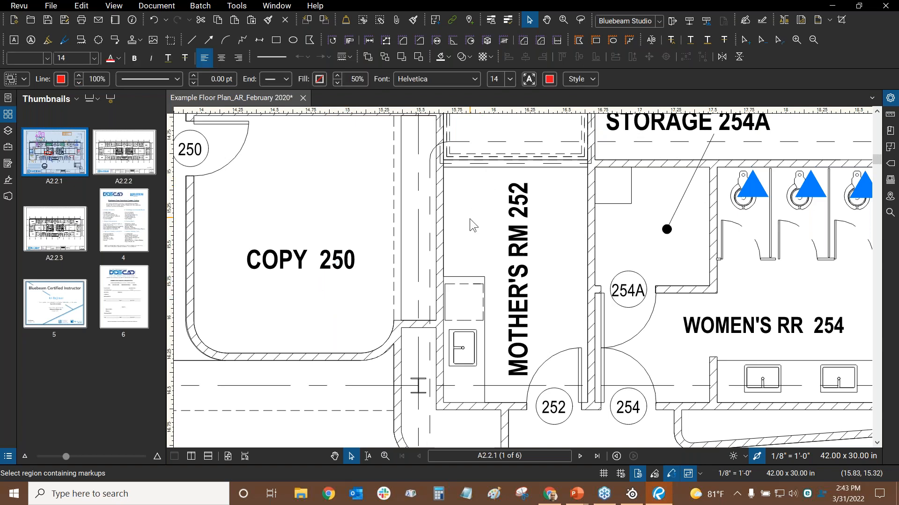
pyautogui.hotkey('ctrl', '0')
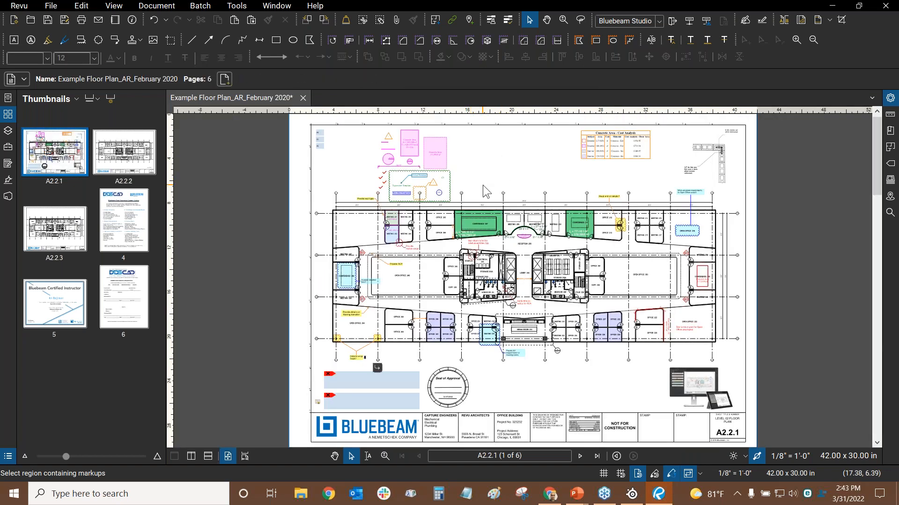
pyautogui.hotkey('alt', 'Tab')
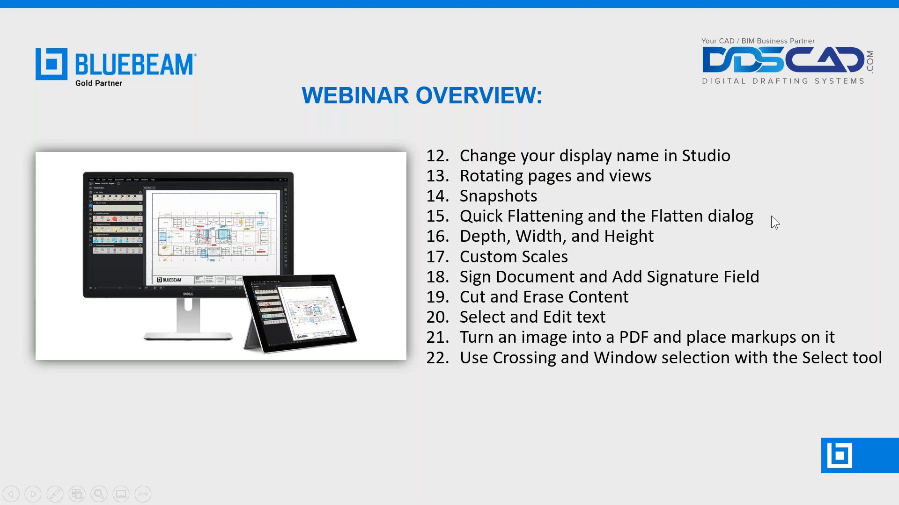
pyautogui.hotkey('alt', 'Tab')
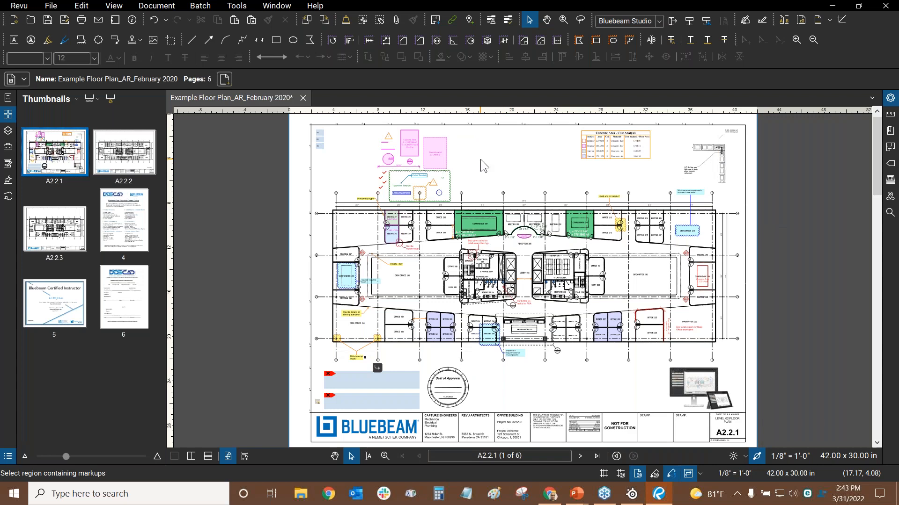
# Select both Concrete Area markups and flatten them
pyautogui.scroll(5, 480, 159)
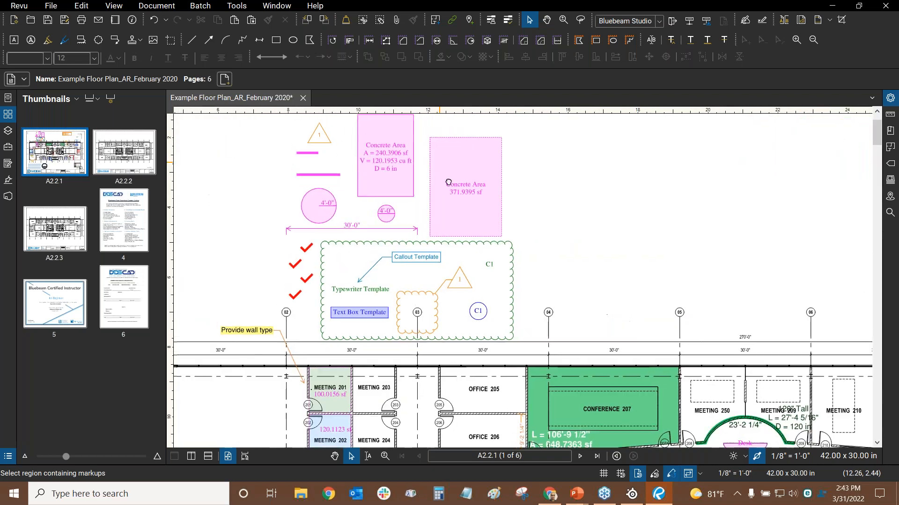
pyautogui.scroll(2, 519, 180)
pyautogui.moveTo(560, 150); pyautogui.dragTo(470, 246)
pyautogui.moveTo(461, 263); pyautogui.dragTo(462, 263)
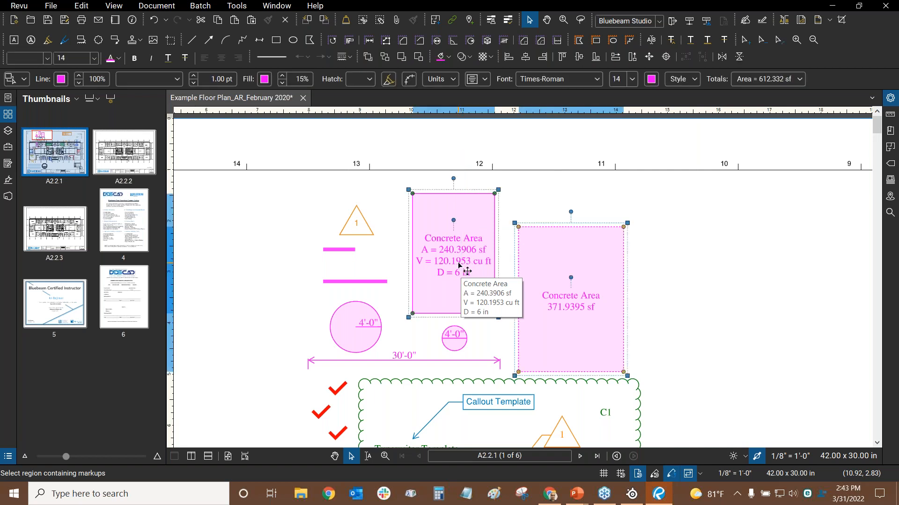
pyautogui.rightClick(543, 247)
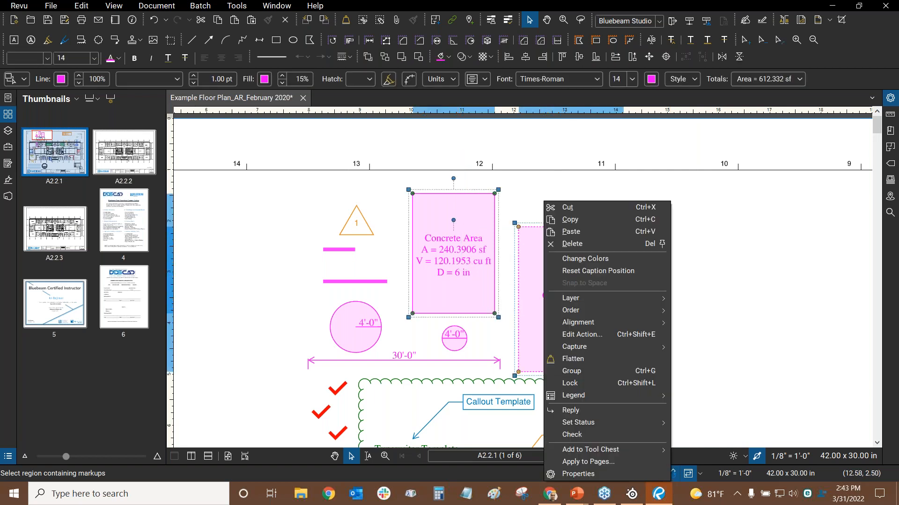
pyautogui.click(575, 360)
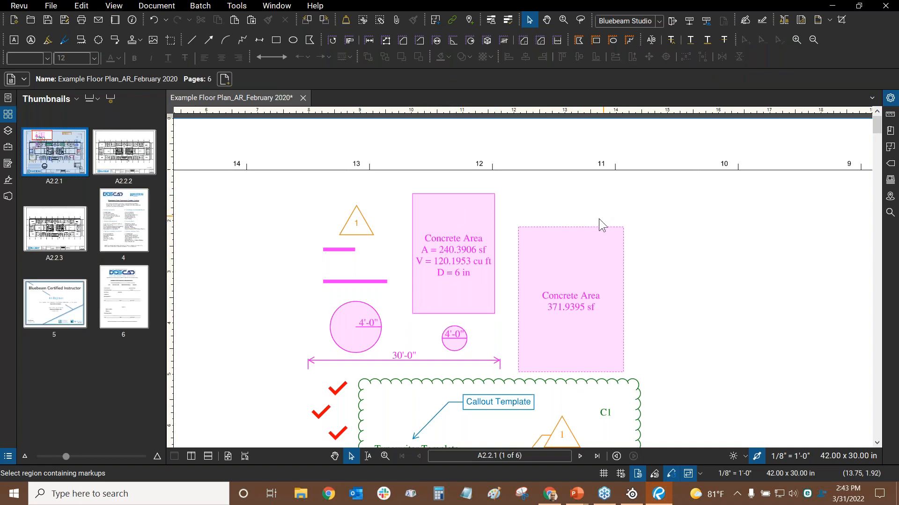
pyautogui.moveTo(548, 256); pyautogui.dragTo(470, 290)
# Undo the flattening, accept the legend notice, and confirm both Concrete Areas are selectable
pyautogui.click(151, 24)
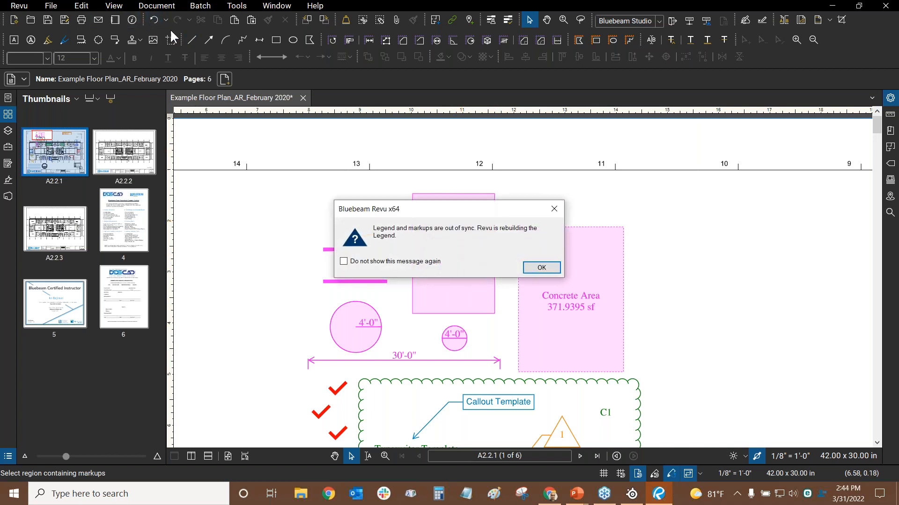
pyautogui.click(537, 267)
pyautogui.click(155, 20)
pyautogui.click(582, 284)
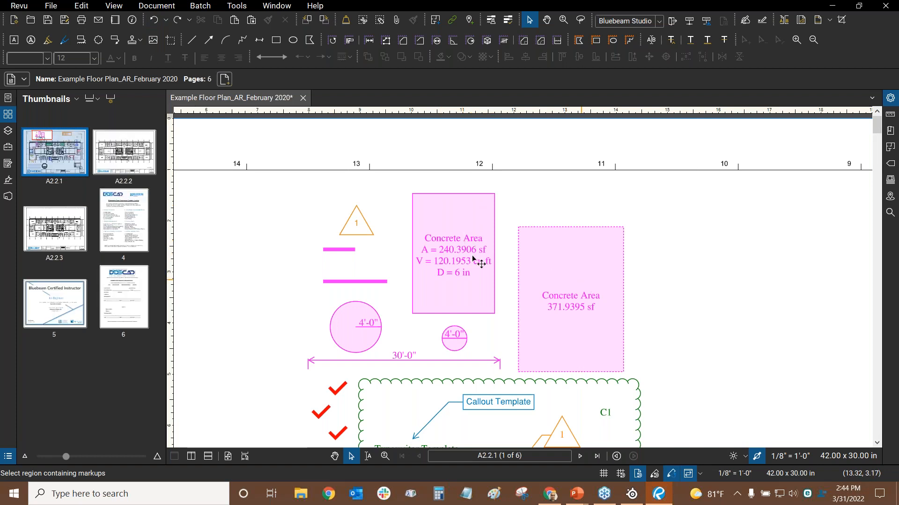
pyautogui.click(477, 260)
pyautogui.click(552, 187)
pyautogui.moveTo(554, 141); pyautogui.dragTo(508, 126)
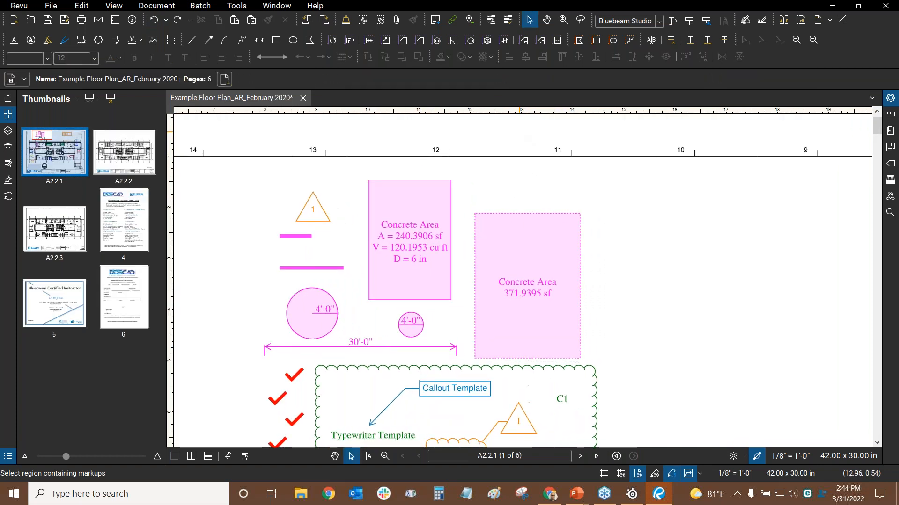
# Fit the sheet with Ctrl+9, window-select every markup, then clear the selection
pyautogui.scroll(-3, 523, 133)
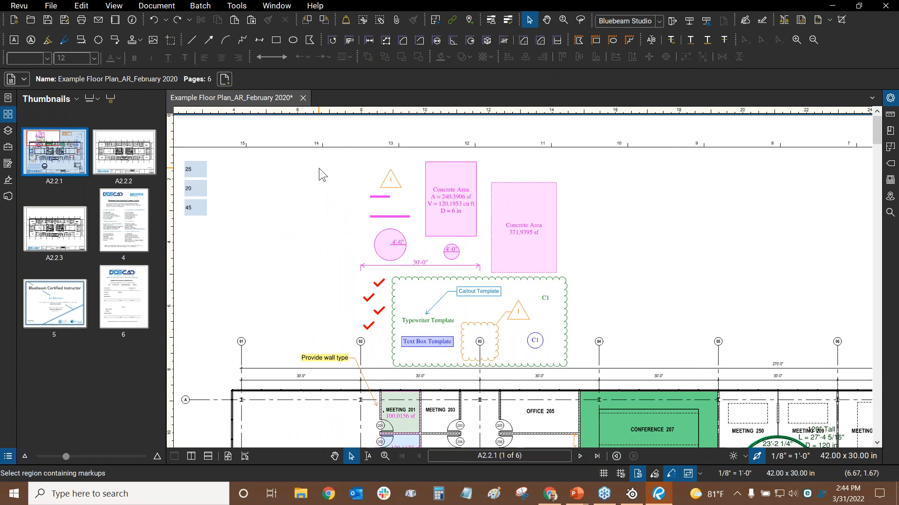
pyautogui.scroll(-4, 319, 167)
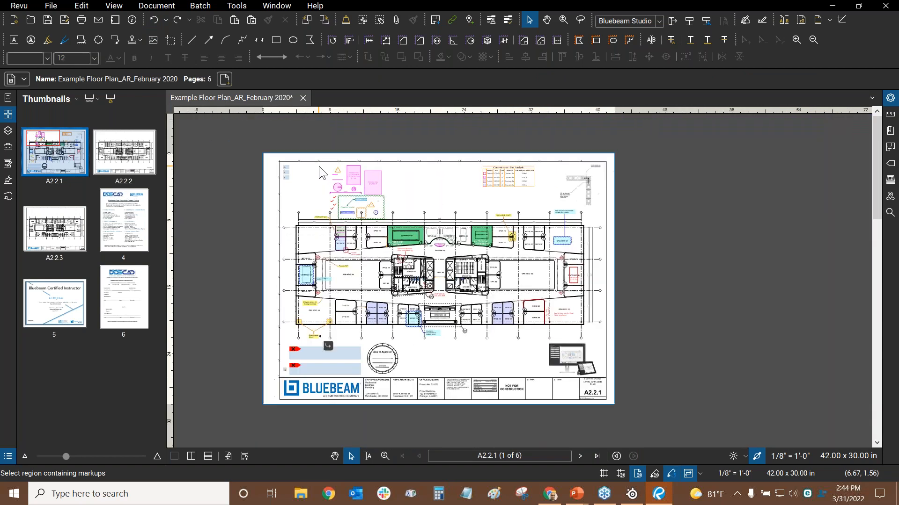
pyautogui.hotkey('ctrl', '9')
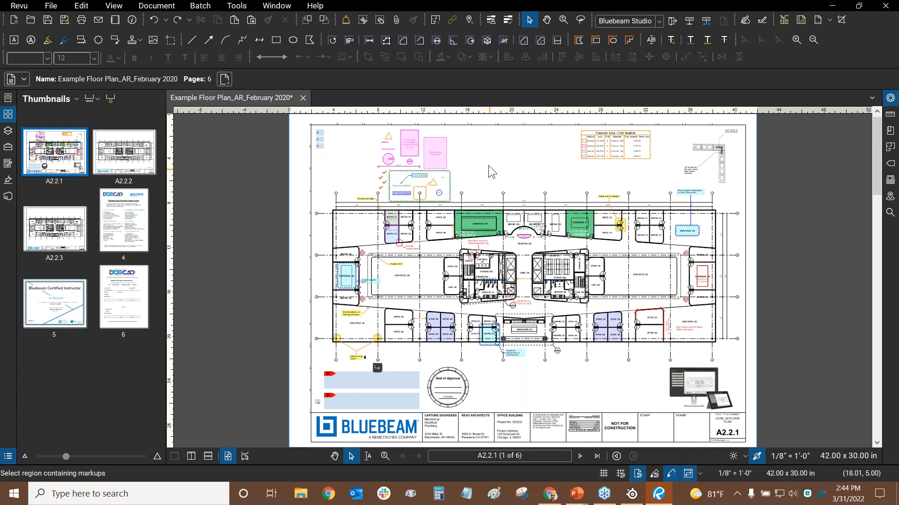
pyautogui.scroll(-2, 468, 175)
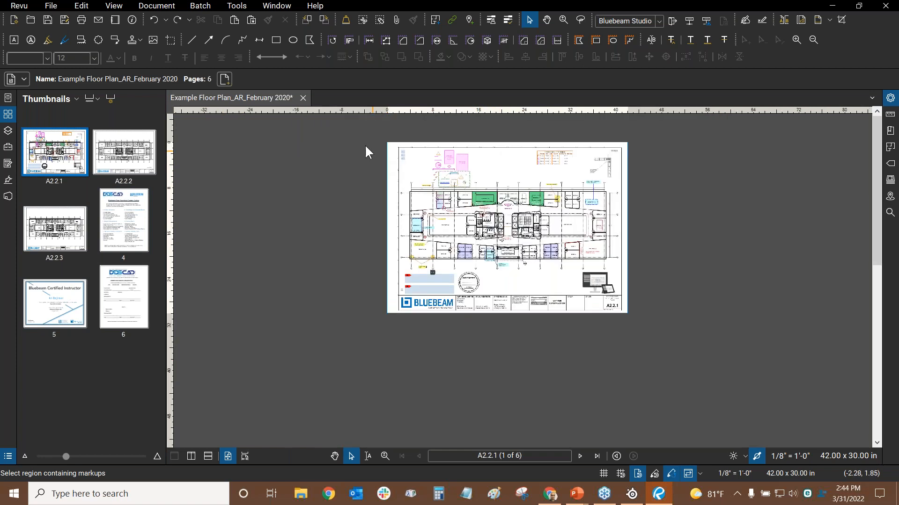
pyautogui.moveTo(362, 133); pyautogui.dragTo(693, 363)
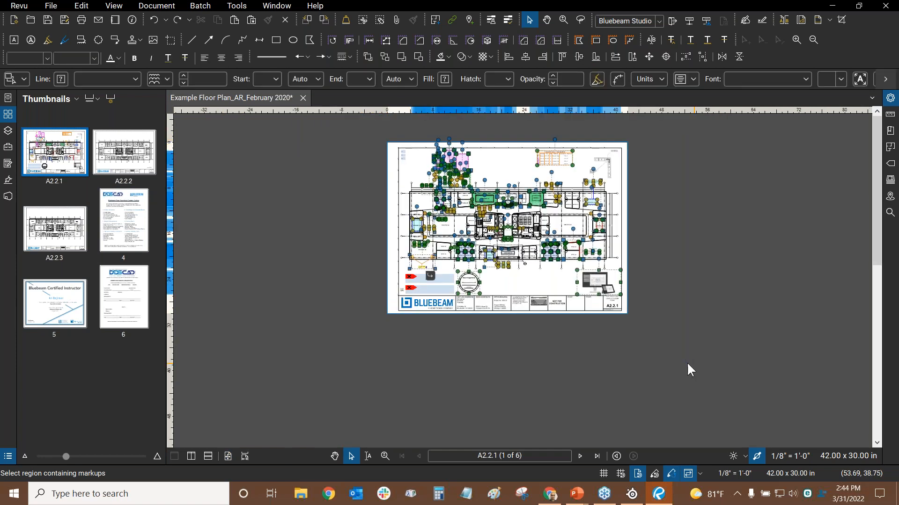
pyautogui.scroll(2, 517, 174)
pyautogui.click(476, 159)
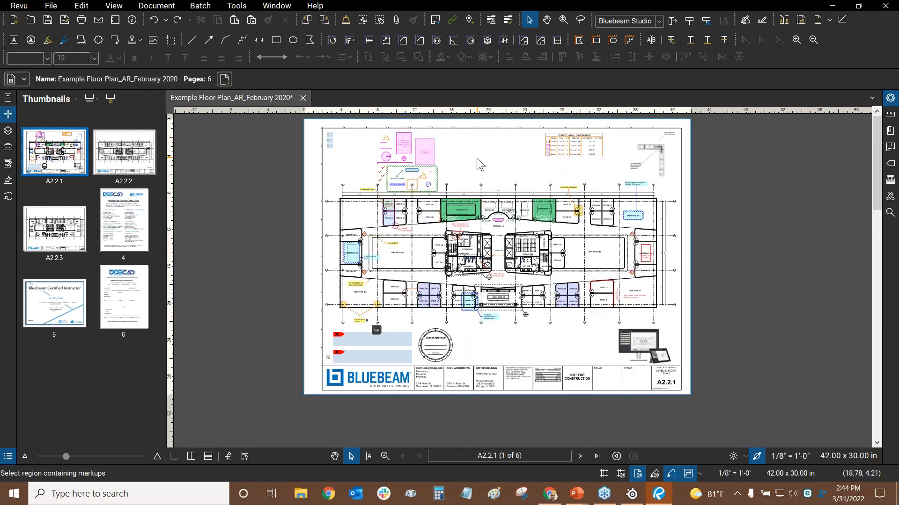
# Zoom in, point out the Flatten toolbar button, and open the Document menu
pyautogui.scroll(3, 427, 184)
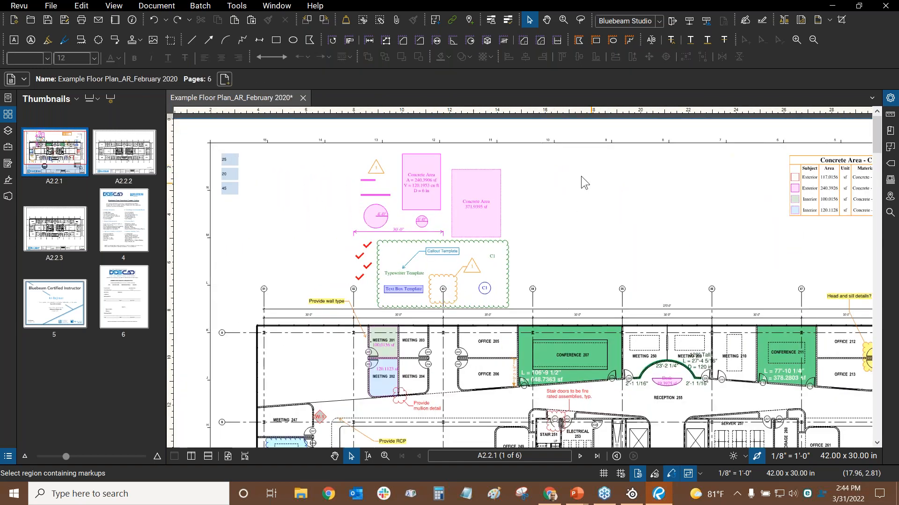
pyautogui.scroll(2, 581, 176)
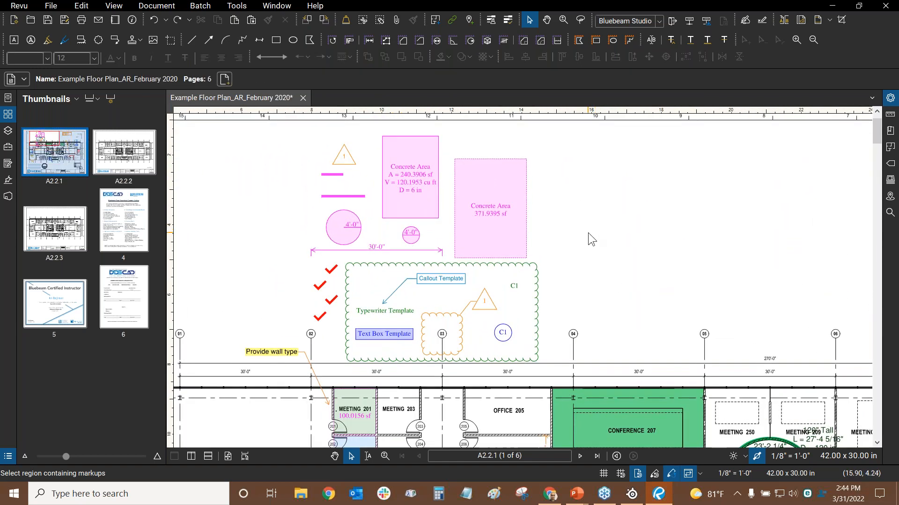
pyautogui.click(346, 27)
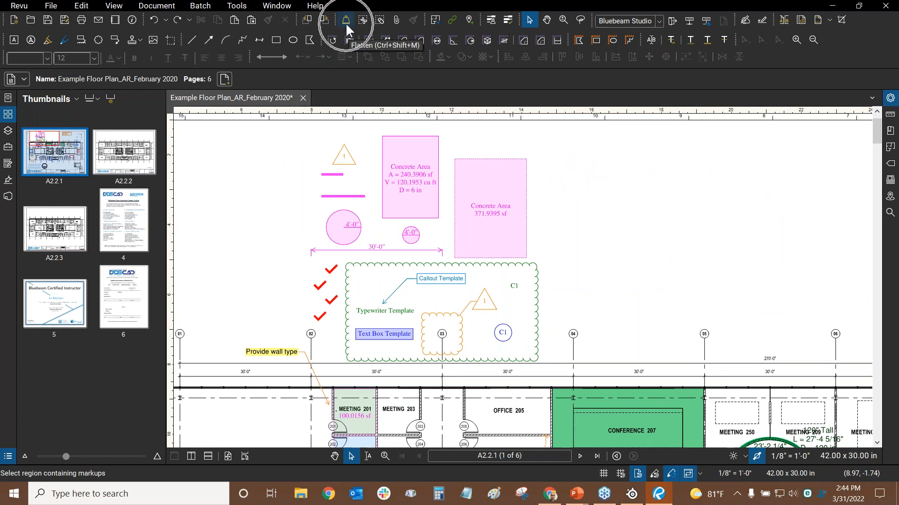
pyautogui.click(155, 6)
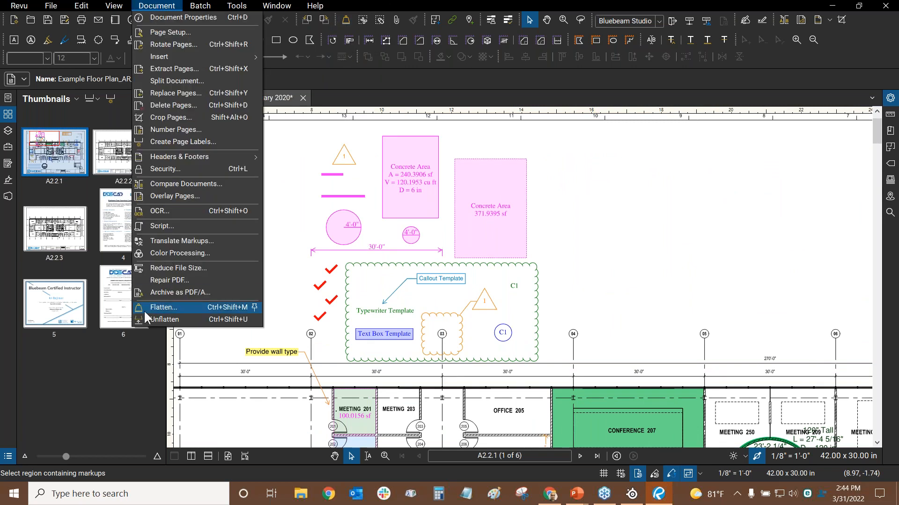
# Open Flatten Markups for the floor plan PDF, keep All Pages (1-6), and toggle markup types
pyautogui.click(160, 307)
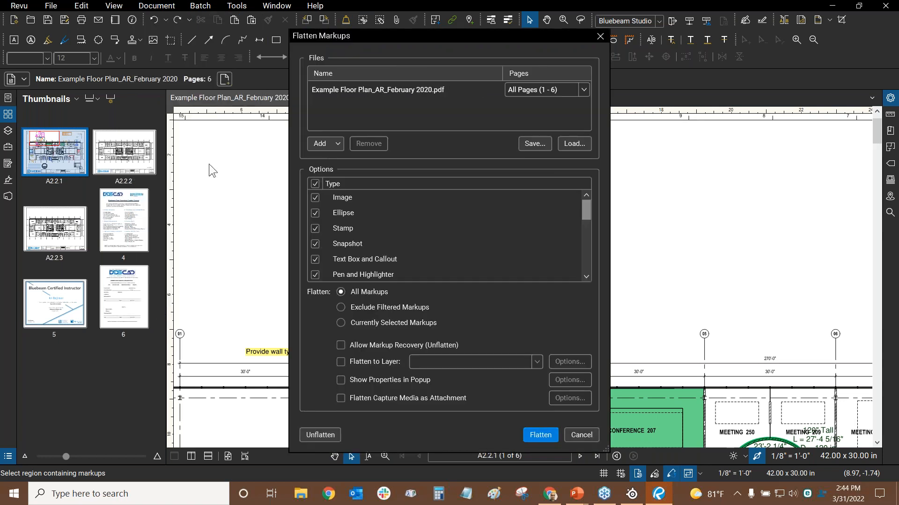
pyautogui.click(445, 89)
pyautogui.click(582, 90)
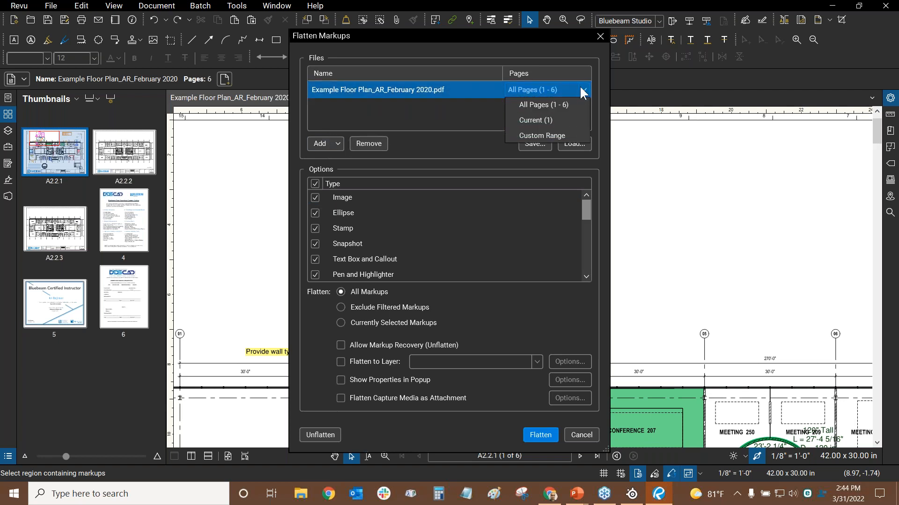
pyautogui.click(582, 90)
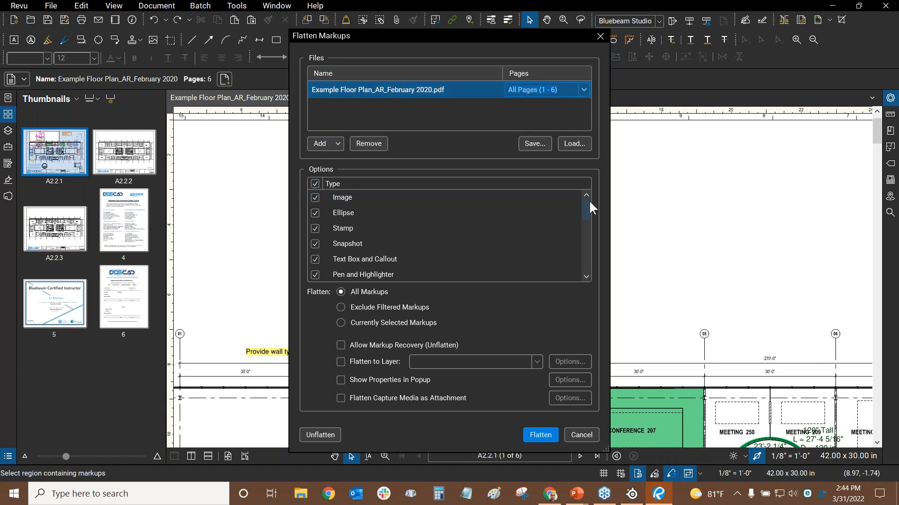
pyautogui.moveTo(588, 201)
pyautogui.mouseDown()
pyautogui.moveTo(589, 259)
pyautogui.moveTo(588, 201)
pyautogui.mouseUp()
pyautogui.click(315, 184)
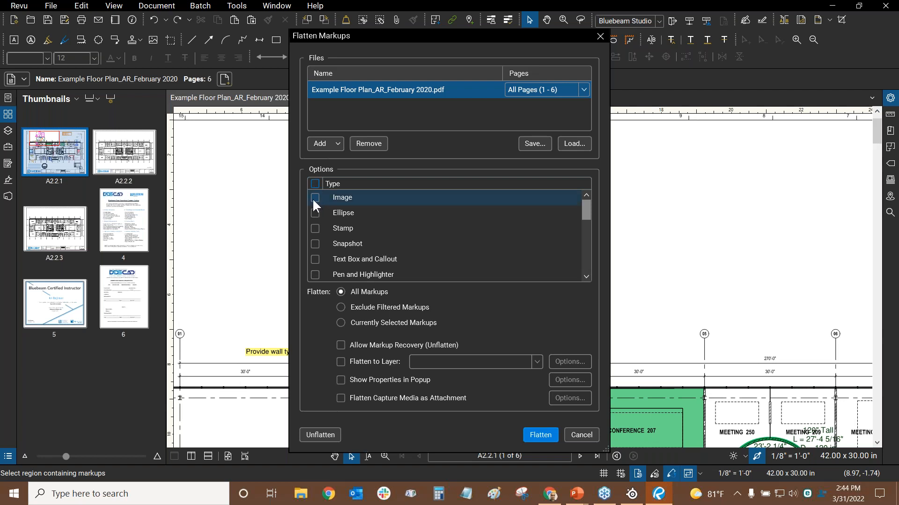
pyautogui.click(314, 198)
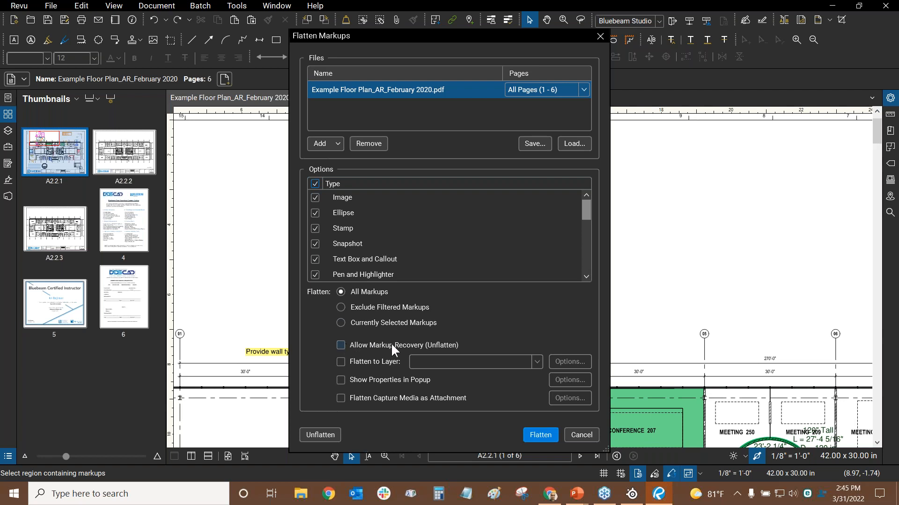
pyautogui.press('ctrl')
pyautogui.press('ctrl')
pyautogui.press('ctrl')
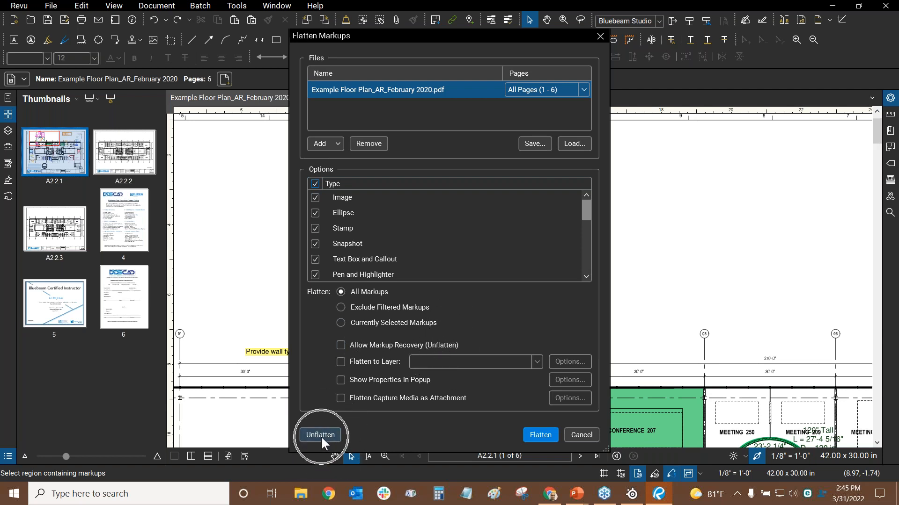
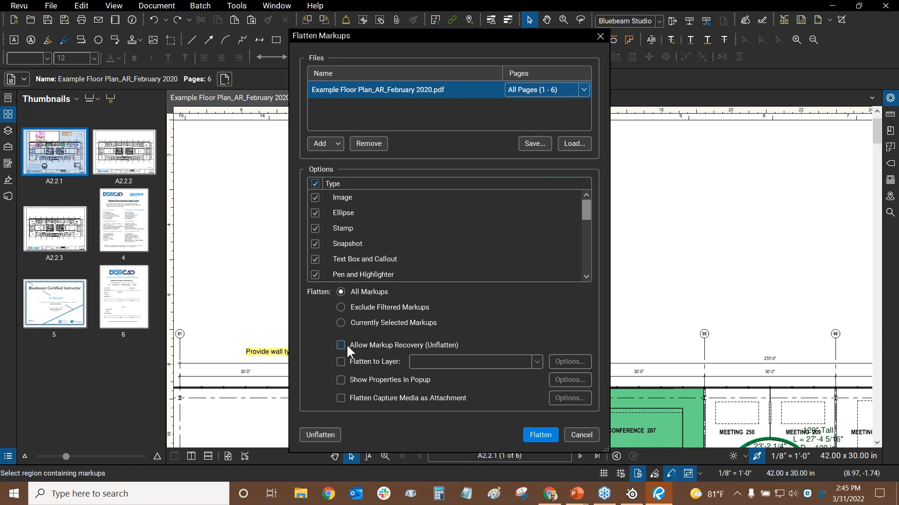
# Cancel Flatten Markups, check the Concrete Area's right-click Flatten option, then reopen and close Flatten unused
pyautogui.click(442, 346)
pyautogui.click(581, 435)
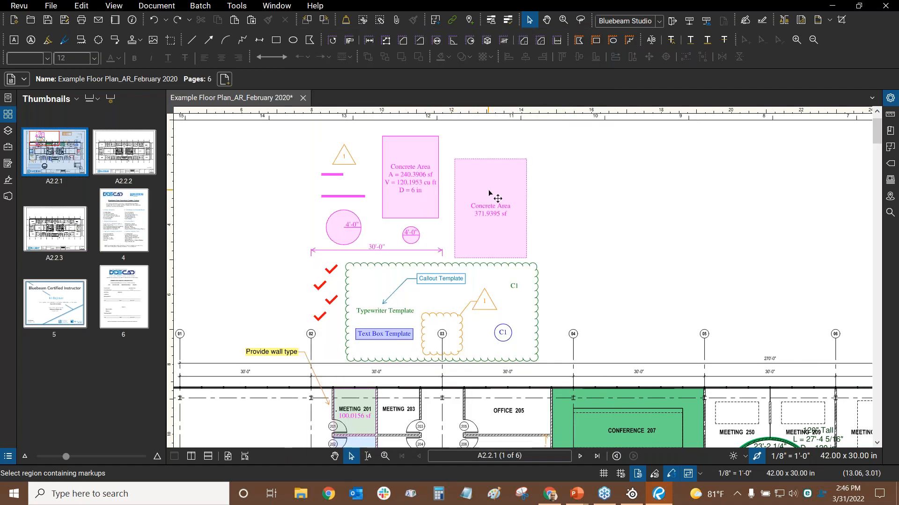
pyautogui.click(468, 233)
pyautogui.rightClick(485, 234)
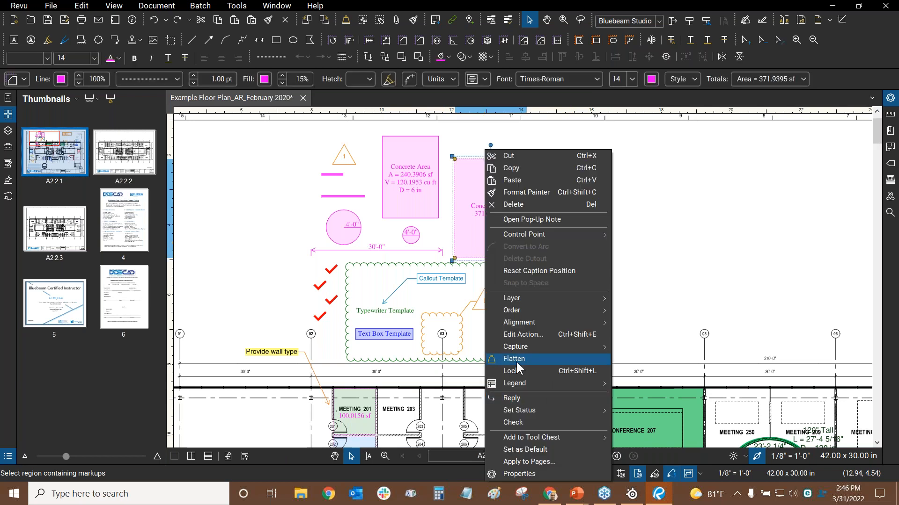
pyautogui.click(754, 284)
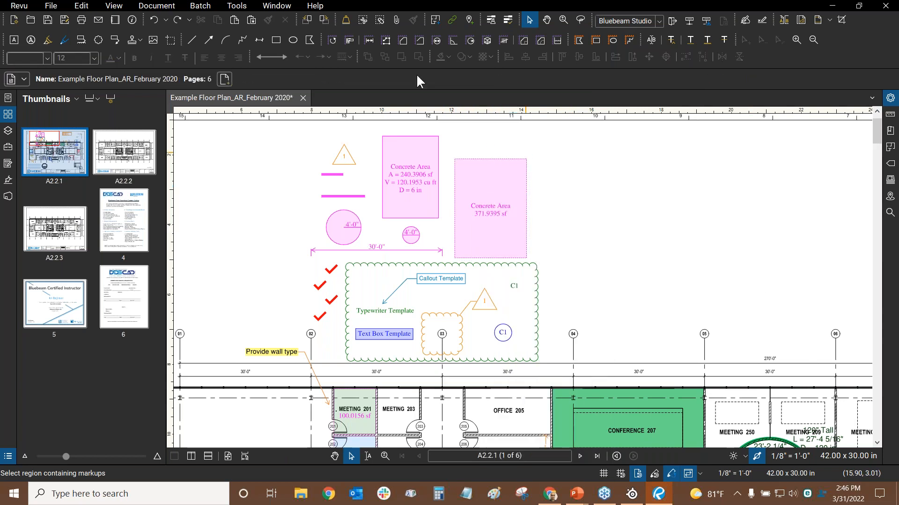
pyautogui.click(346, 26)
pyautogui.click(599, 36)
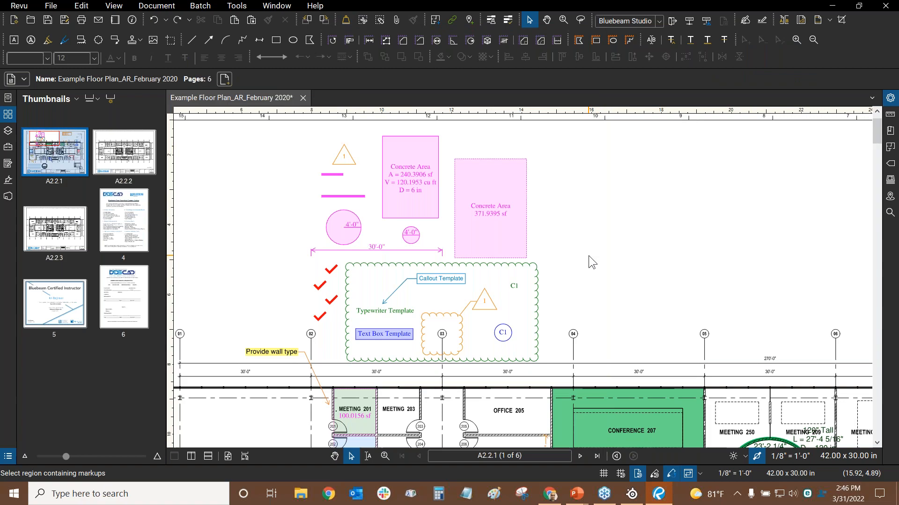
pyautogui.hotkey('alt', 'Tab')
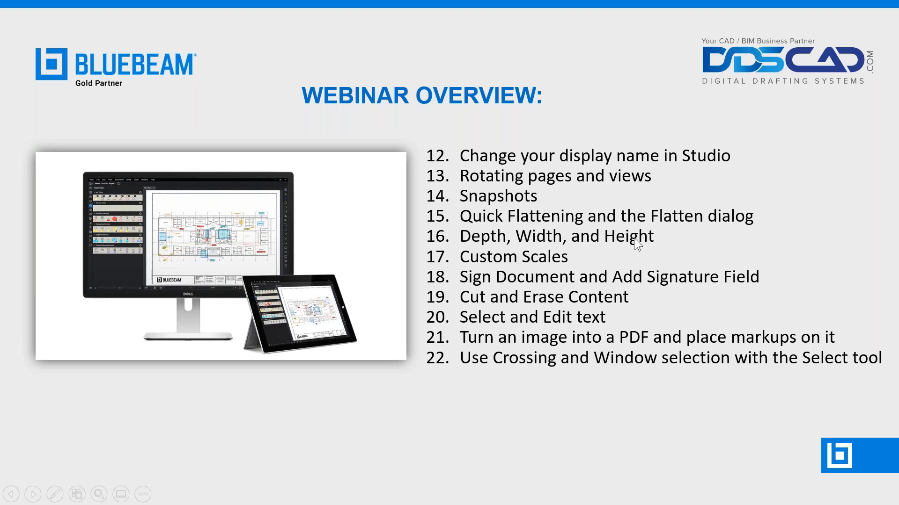
pyautogui.hotkey('alt', 'Tab')
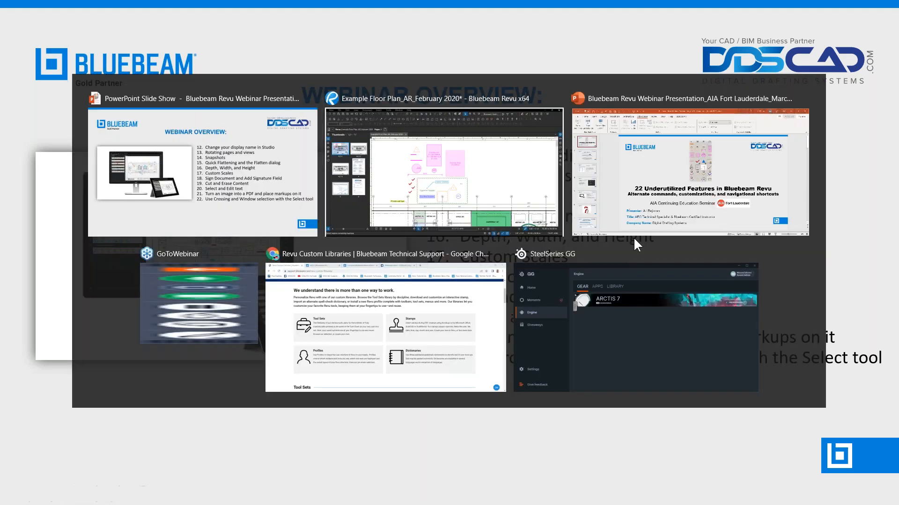
pyautogui.scroll(3, 491, 128)
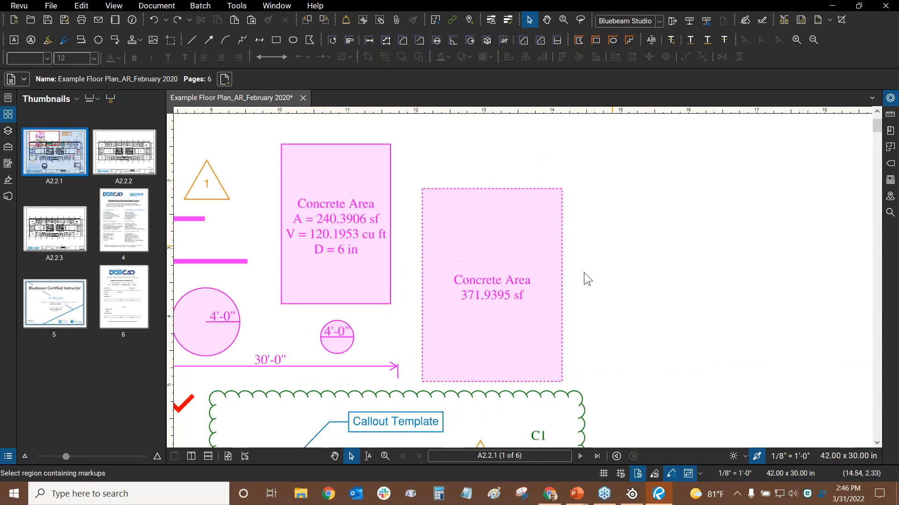
# Add Depth, Width and Height to the 371.9395 sf Concrete Area's caption, then recenter the view
pyautogui.click(519, 269)
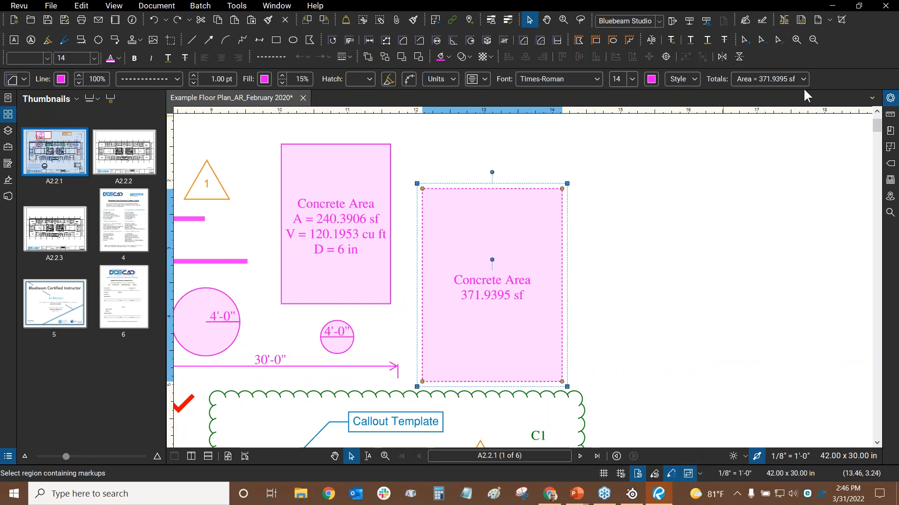
pyautogui.click(891, 98)
pyautogui.moveTo(880, 205); pyautogui.dragTo(878, 294)
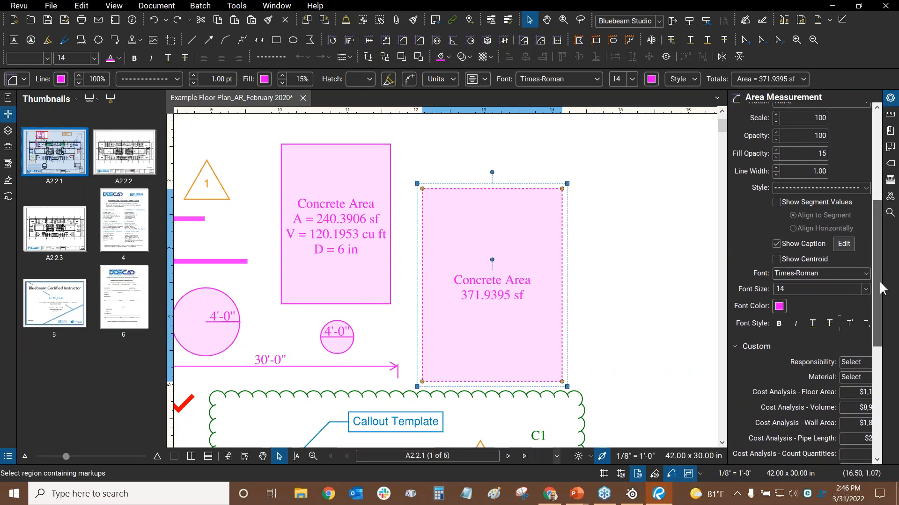
pyautogui.click(841, 244)
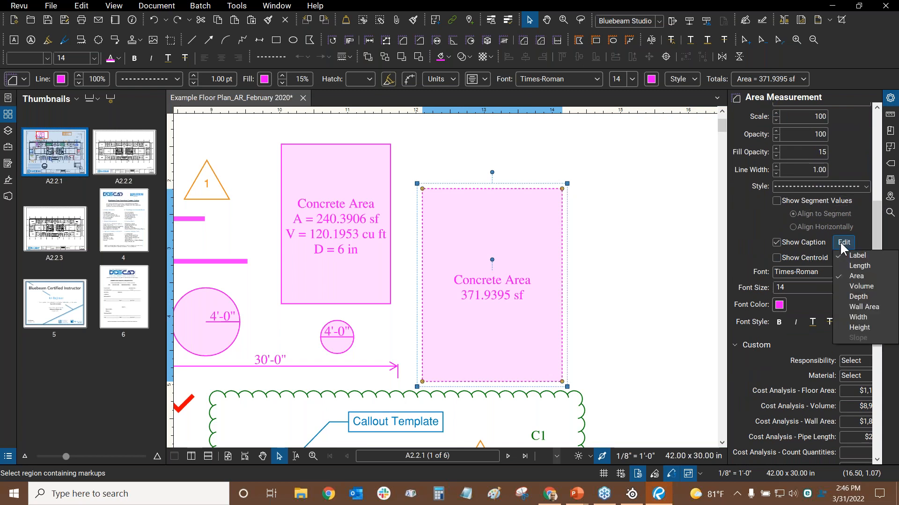
pyautogui.click(852, 298)
pyautogui.click(858, 317)
pyautogui.click(860, 328)
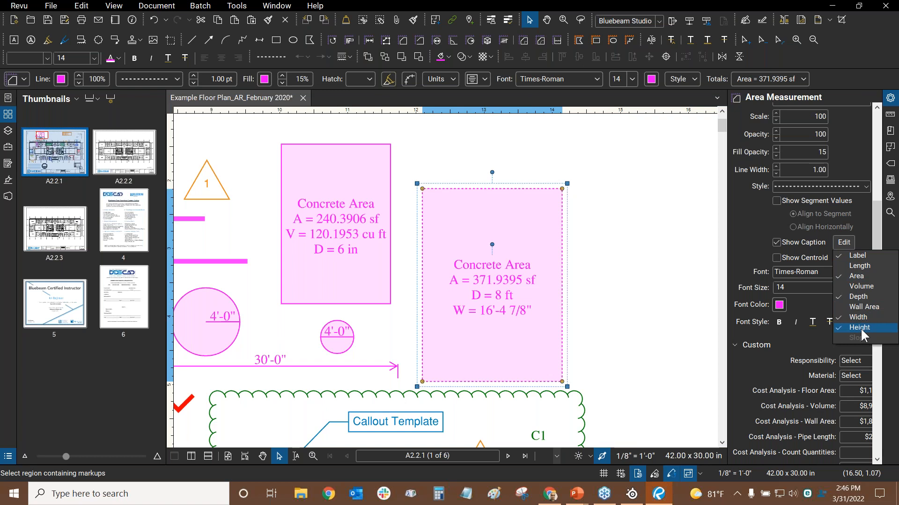
pyautogui.click(672, 280)
pyautogui.moveTo(672, 280); pyautogui.dragTo(649, 259)
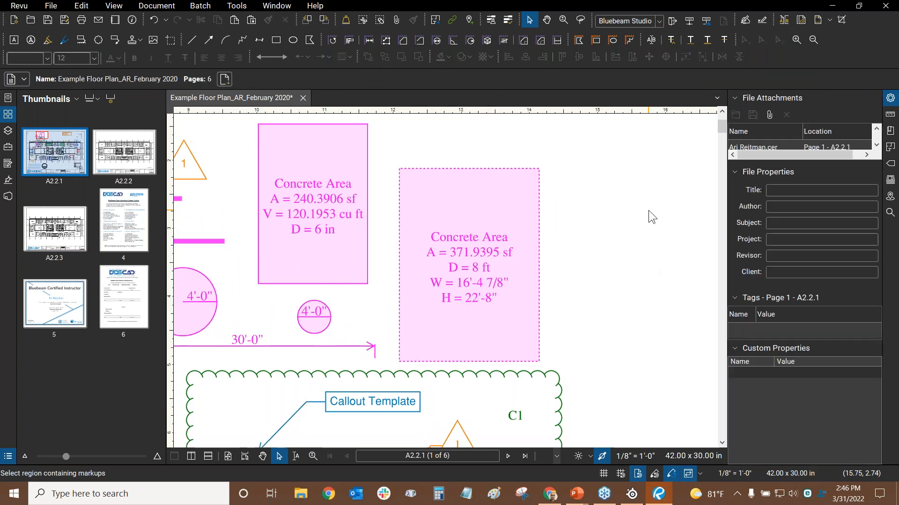
pyautogui.scroll(2, 600, 260)
pyautogui.moveTo(482, 225)
pyautogui.mouseDown()
pyautogui.moveTo(500, 223)
pyautogui.moveTo(507, 242)
pyautogui.mouseUp()
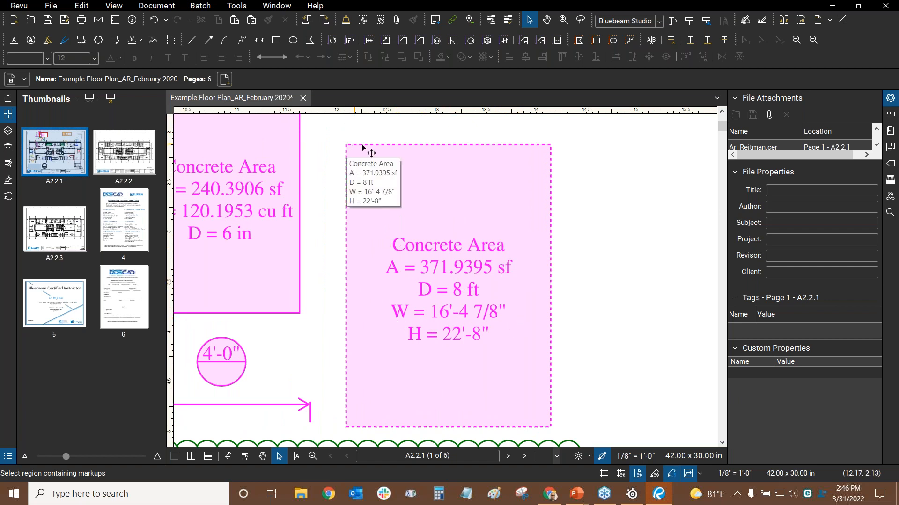
pyautogui.moveTo(522, 146); pyautogui.dragTo(523, 192)
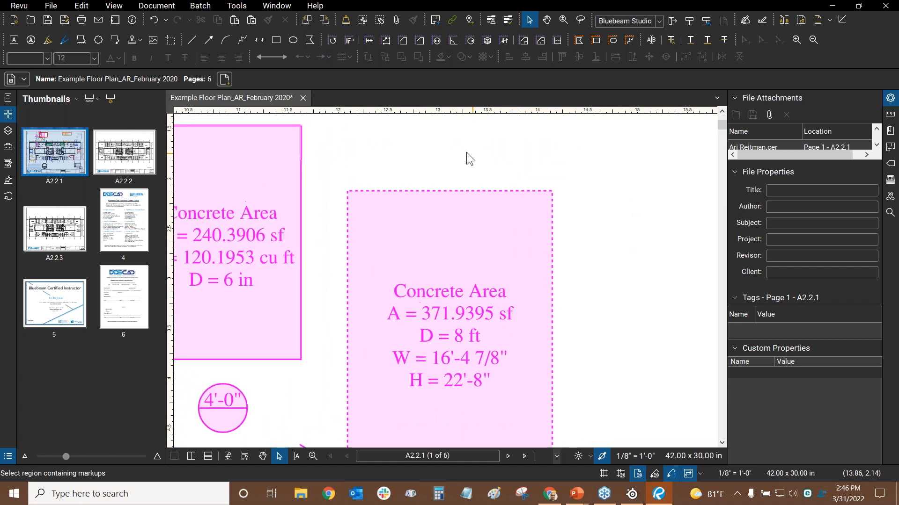
pyautogui.scroll(-2, 466, 153)
# With the Length tool and Snap to Markup on, measure the rectangle's 22'-8" side, then cancel
pyautogui.click(369, 40)
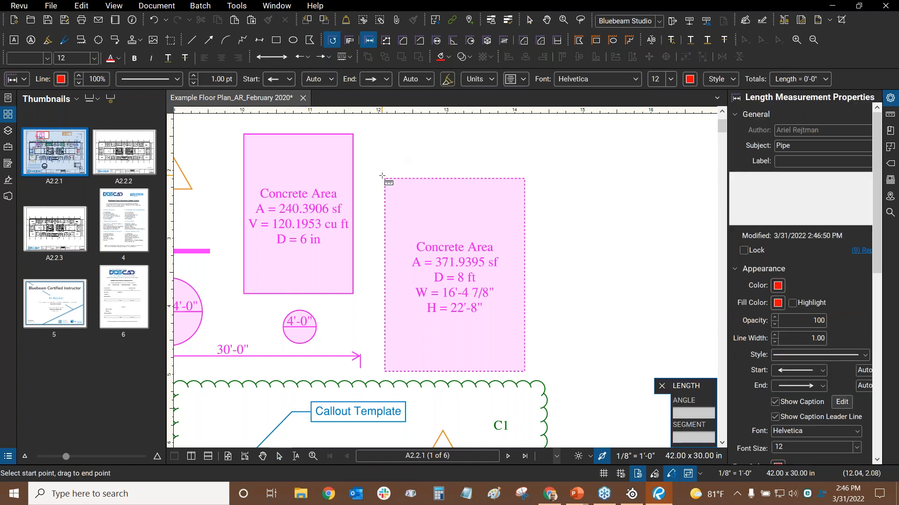
pyautogui.press('ctrl')
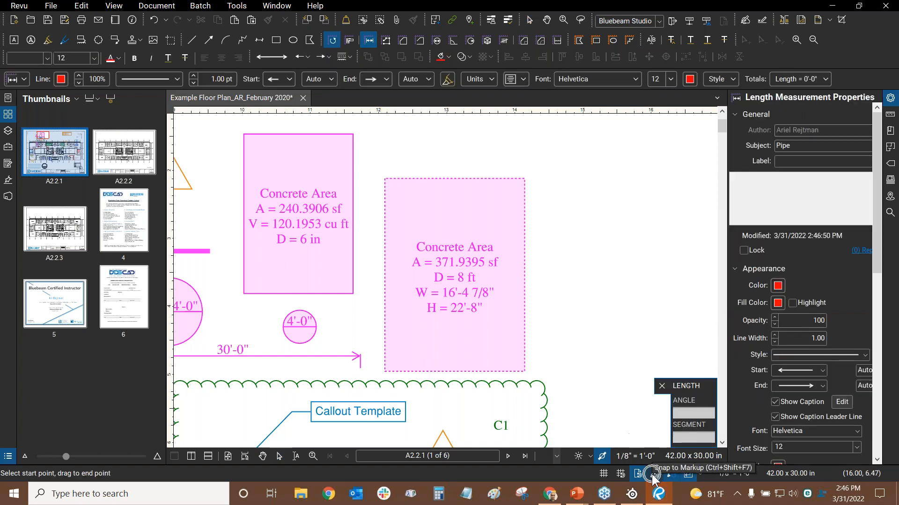
pyautogui.click(653, 473)
pyautogui.click(384, 178)
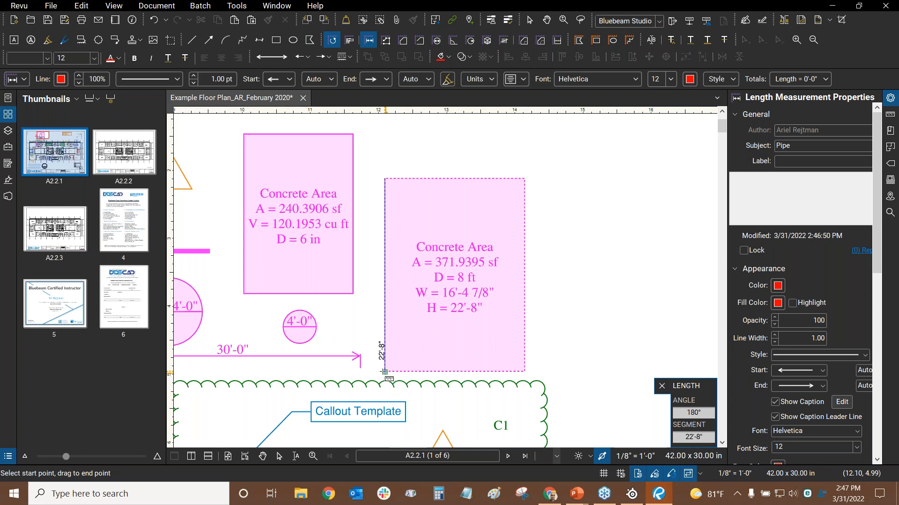
pyautogui.press('Escape')
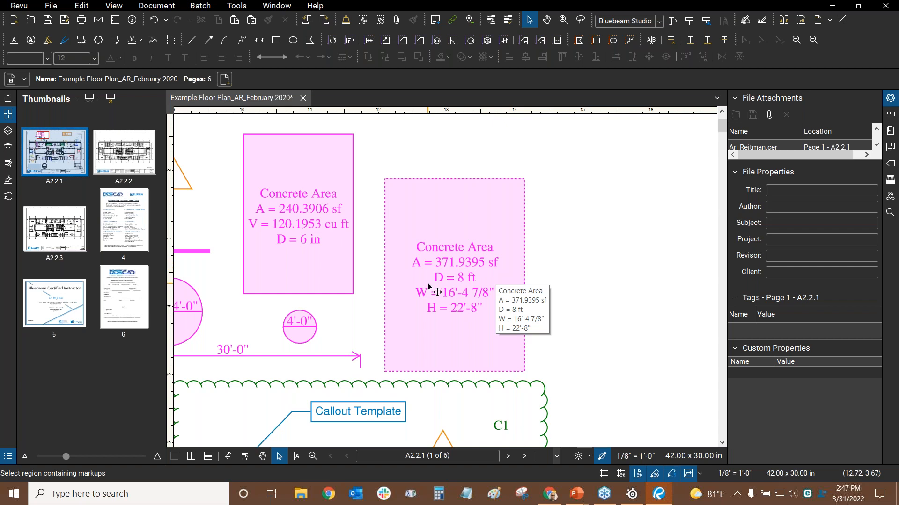
# Set the 371.9395 sf Concrete Area's depth to 6 in instead of 8 ft in the Measurements panel
pyautogui.scroll(2, 462, 294)
pyautogui.scroll(-2, 395, 253)
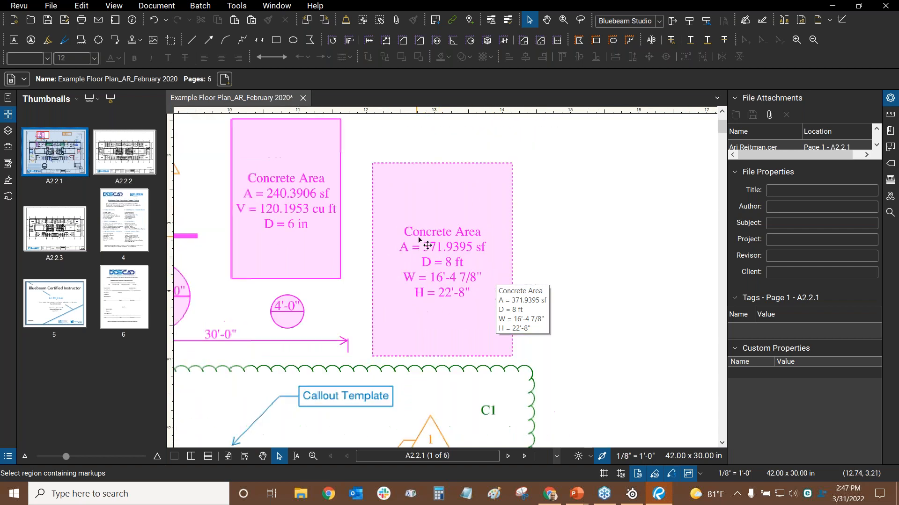
pyautogui.click(458, 220)
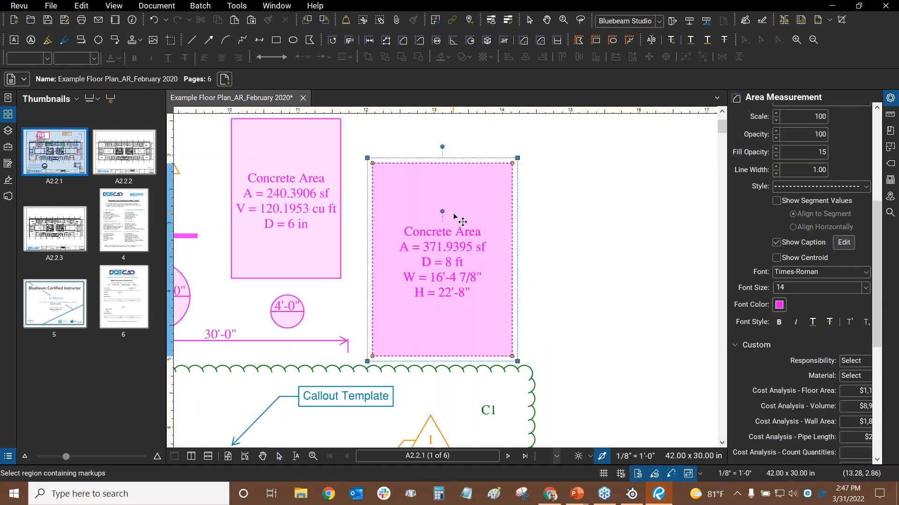
pyautogui.click(891, 121)
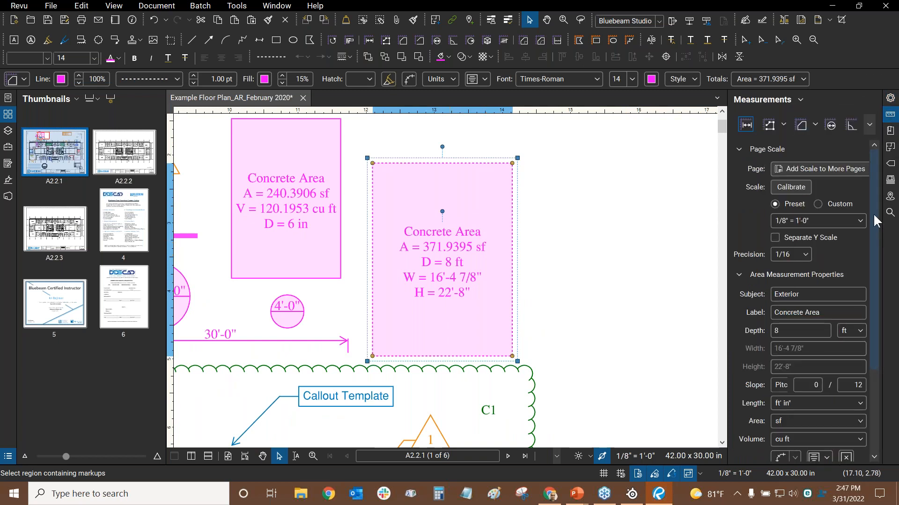
pyautogui.scroll(-3, 876, 221)
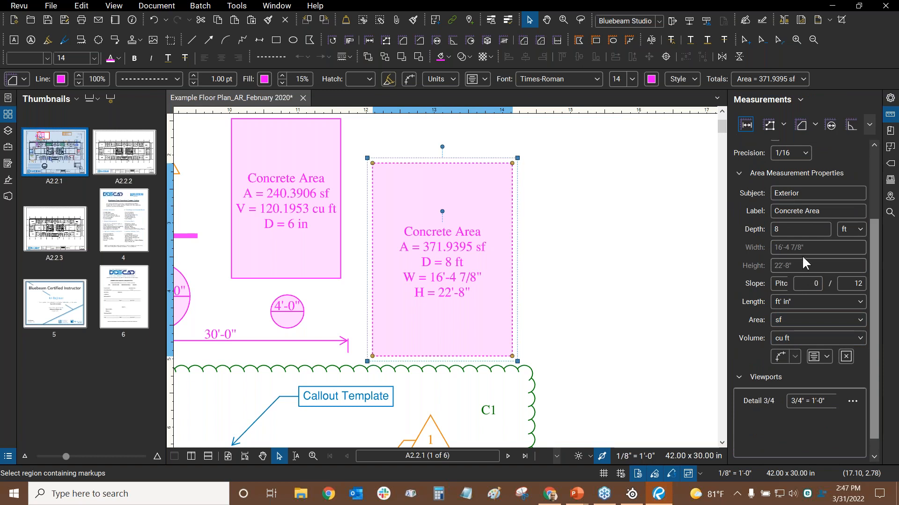
pyautogui.click(793, 232)
pyautogui.click(860, 229)
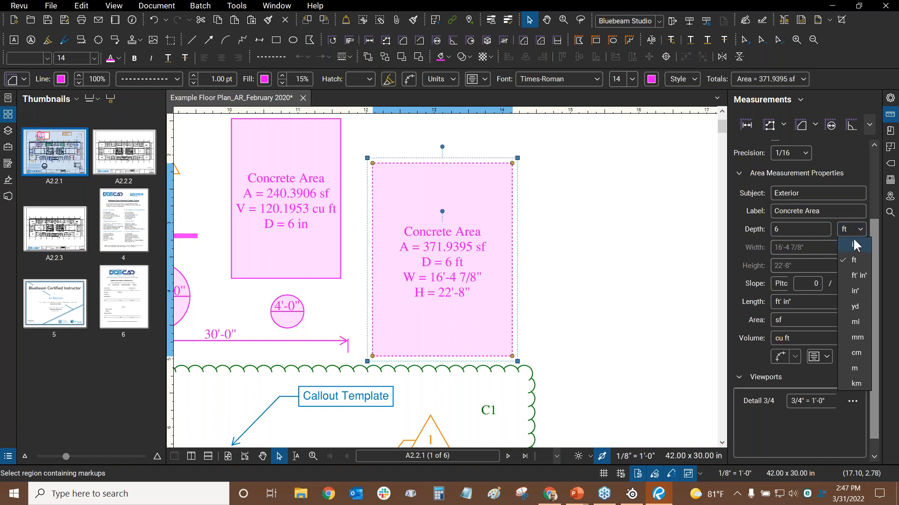
pyautogui.click(853, 244)
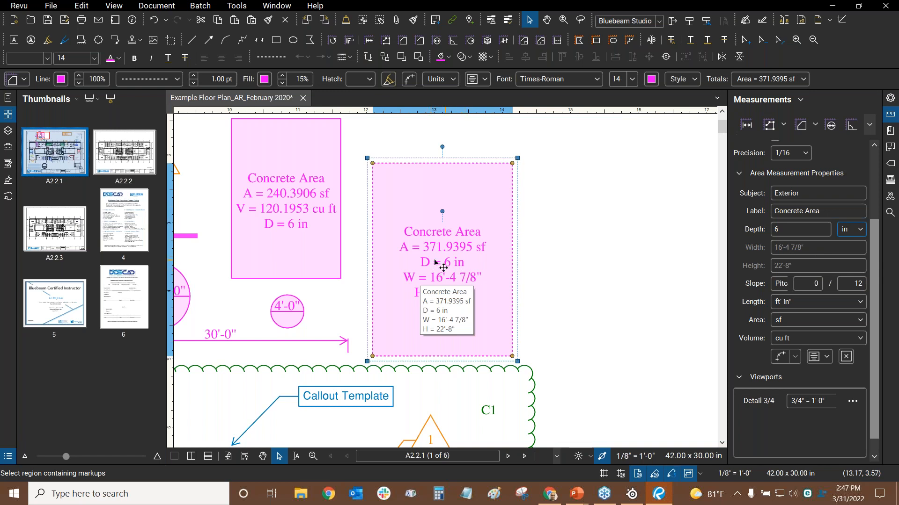
pyautogui.press('Escape')
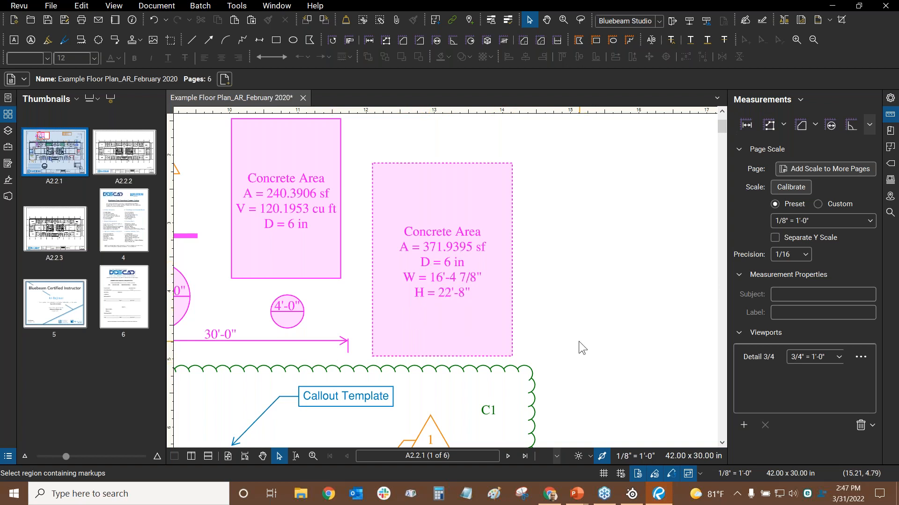
# Check Length in the Concrete Area's caption options so it also shows L = 78'-1 13/16"
pyautogui.click(442, 202)
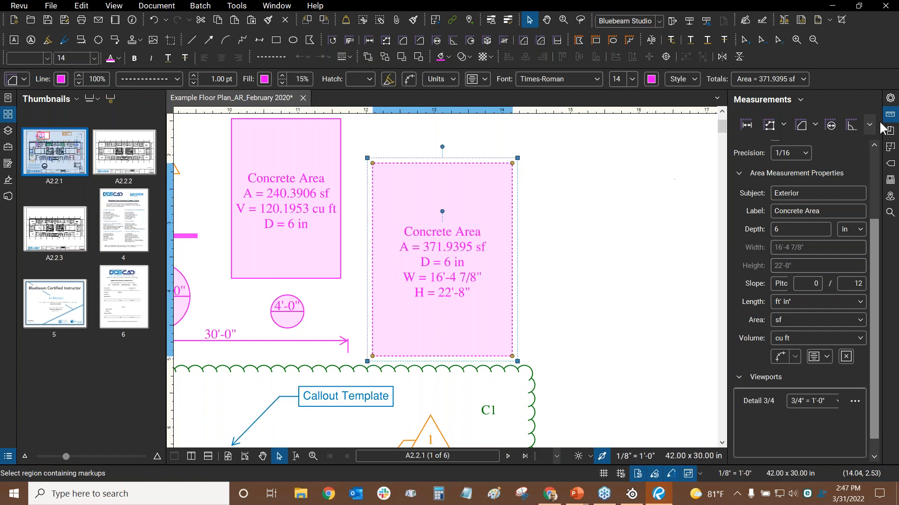
pyautogui.click(889, 117)
pyautogui.click(890, 98)
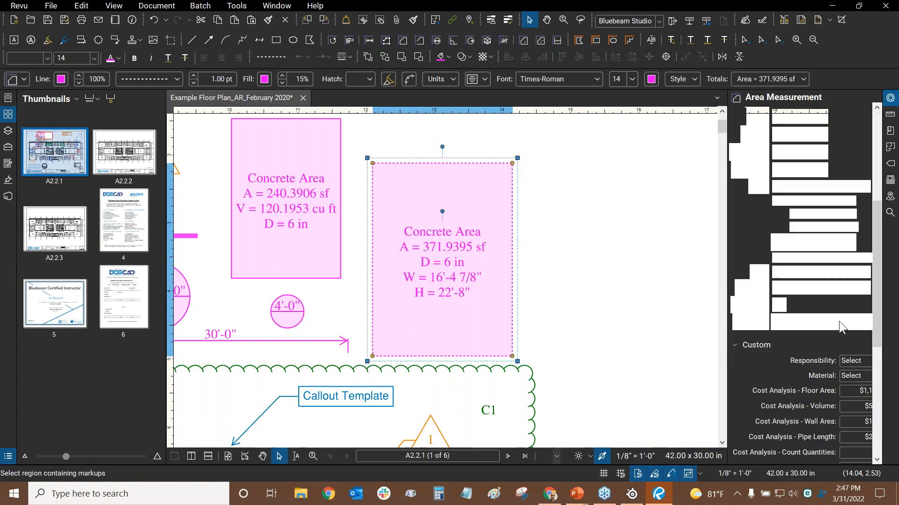
pyautogui.scroll(-5, 877, 342)
pyautogui.scroll(5, 877, 328)
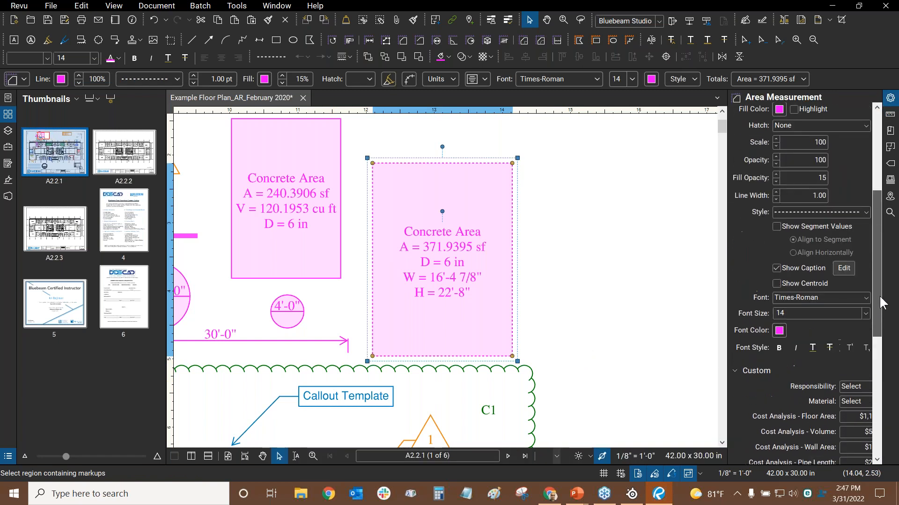
pyautogui.click(844, 268)
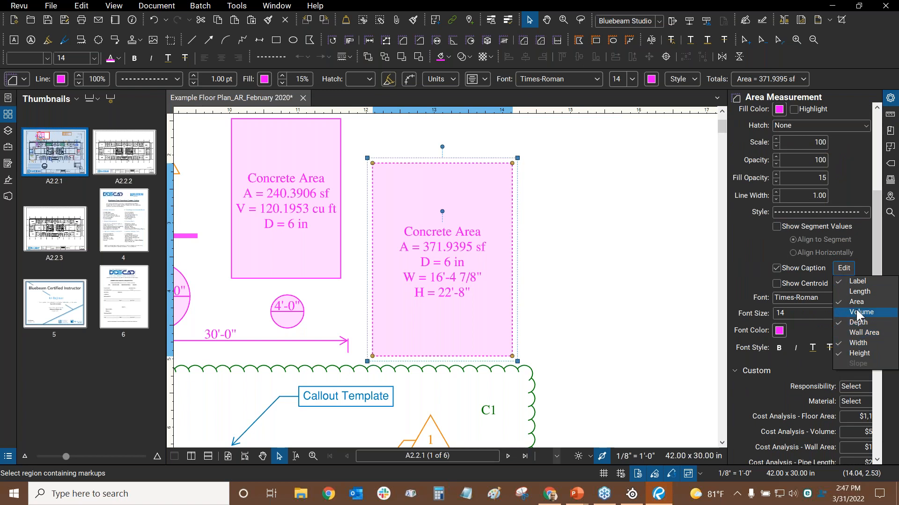
pyautogui.click(859, 292)
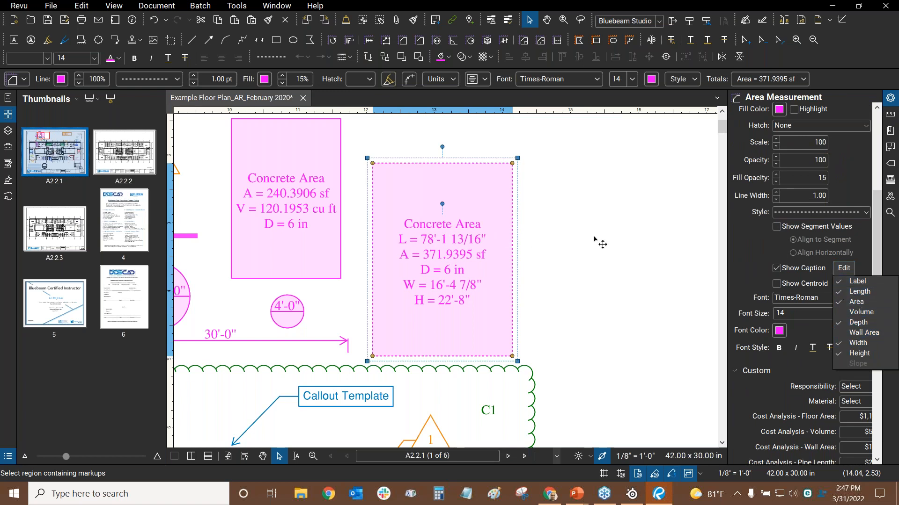
pyautogui.click(599, 244)
# Review the updated Concrete Area, flip to the slide show and back, and fit the page
pyautogui.scroll(1, 436, 215)
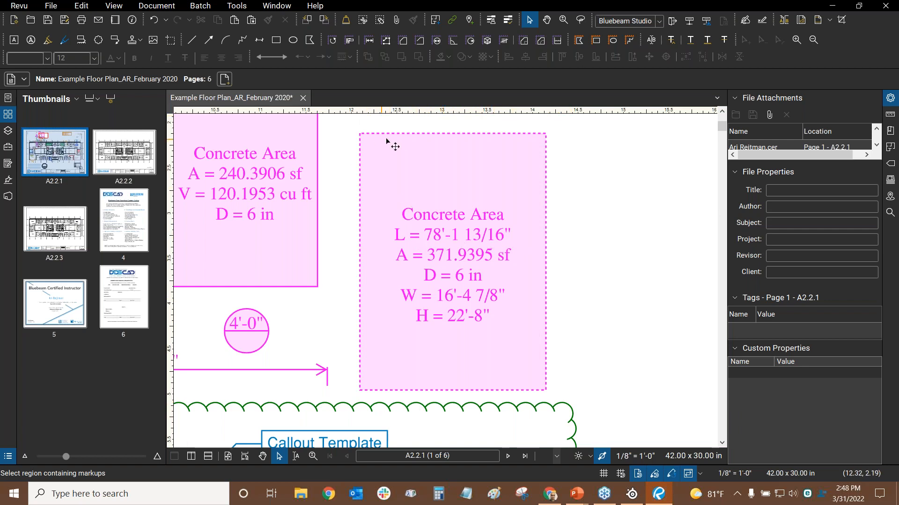
pyautogui.scroll(-5, 586, 172)
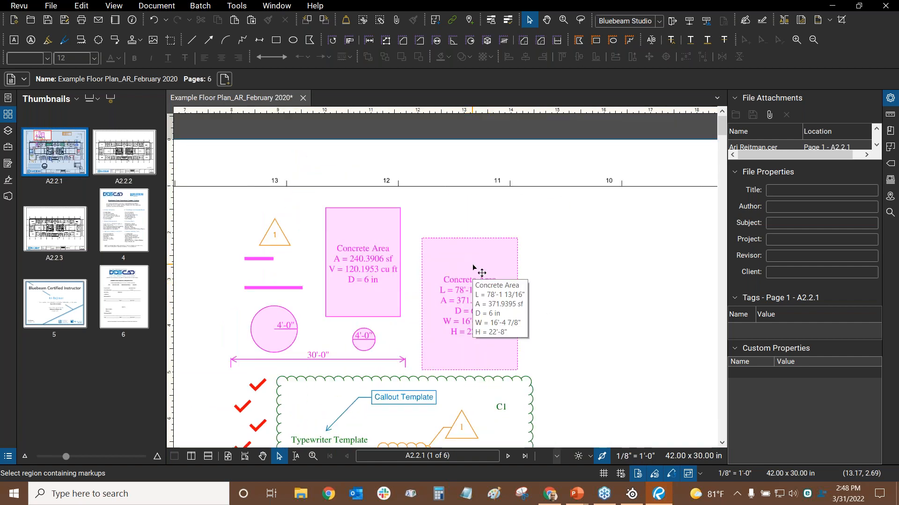
pyautogui.click(467, 253)
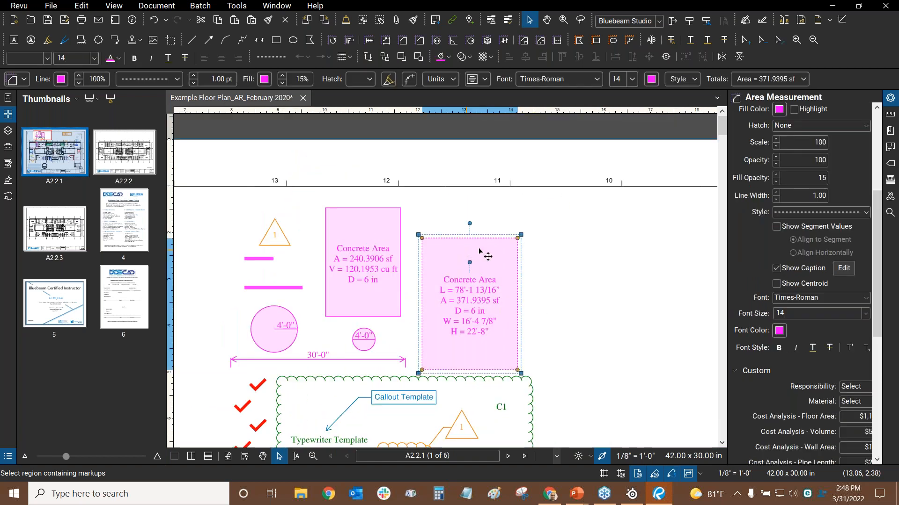
pyautogui.click(554, 238)
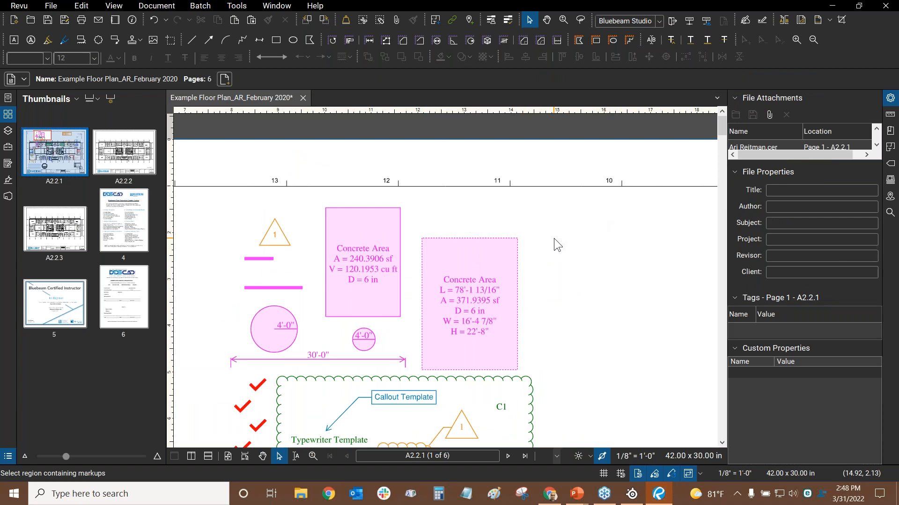
pyautogui.hotkey('alt', 'Tab')
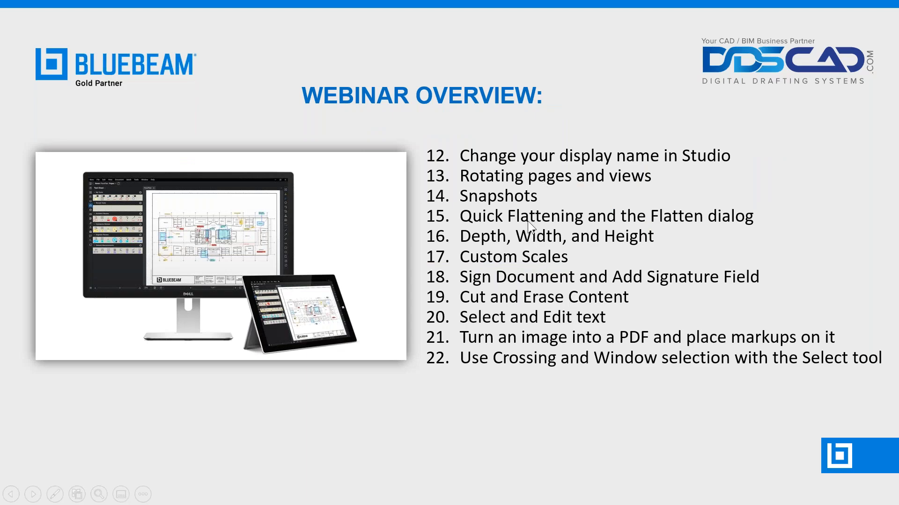
pyautogui.hotkey('alt', 'Tab')
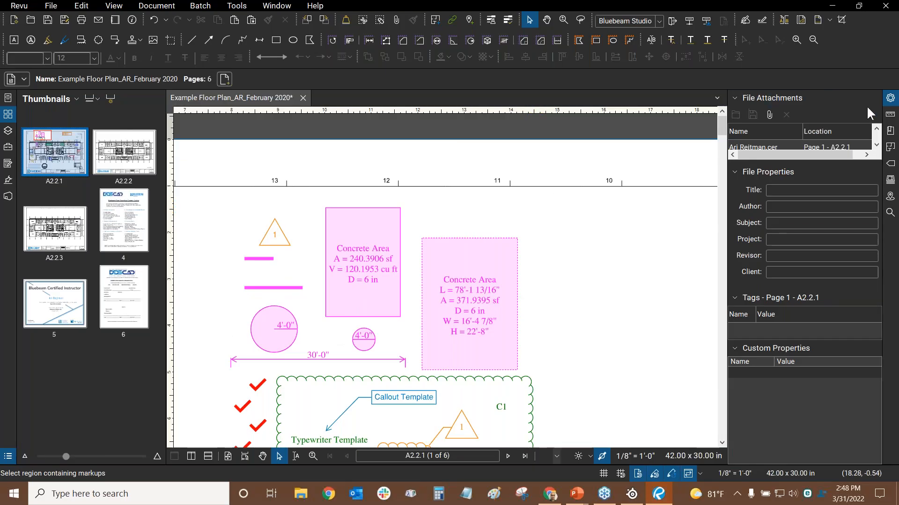
pyautogui.middleClick(546, 202)
pyautogui.middleClick(545, 201)
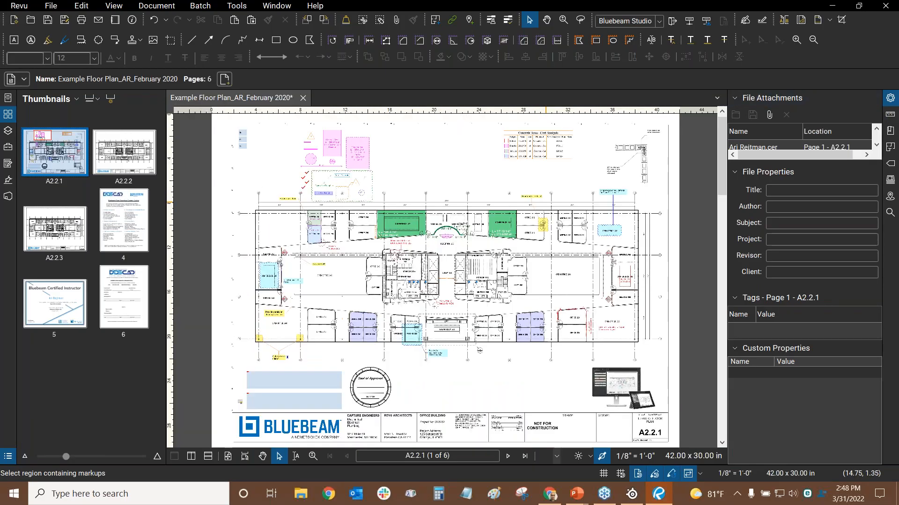
# Browse the Measurements panel's preset page scale list without changing it
pyautogui.click(890, 117)
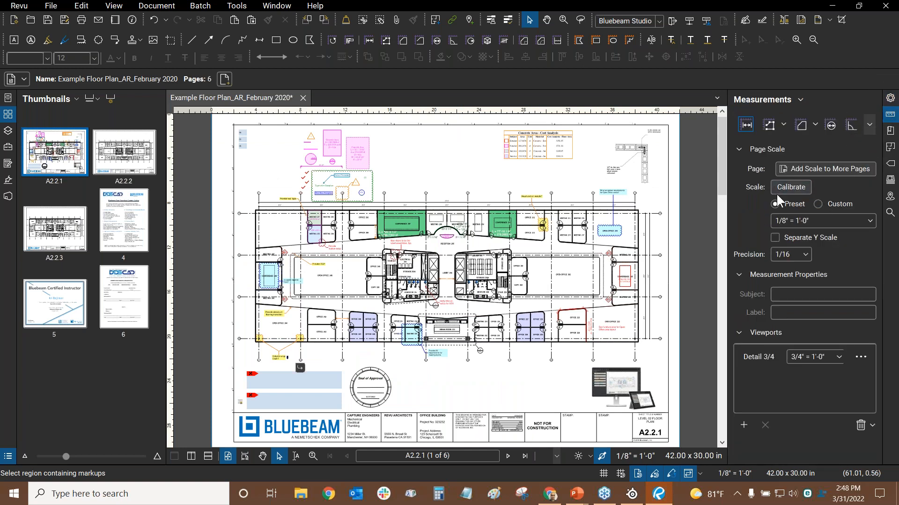
pyautogui.click(791, 221)
pyautogui.moveTo(870, 268); pyautogui.dragTo(870, 231)
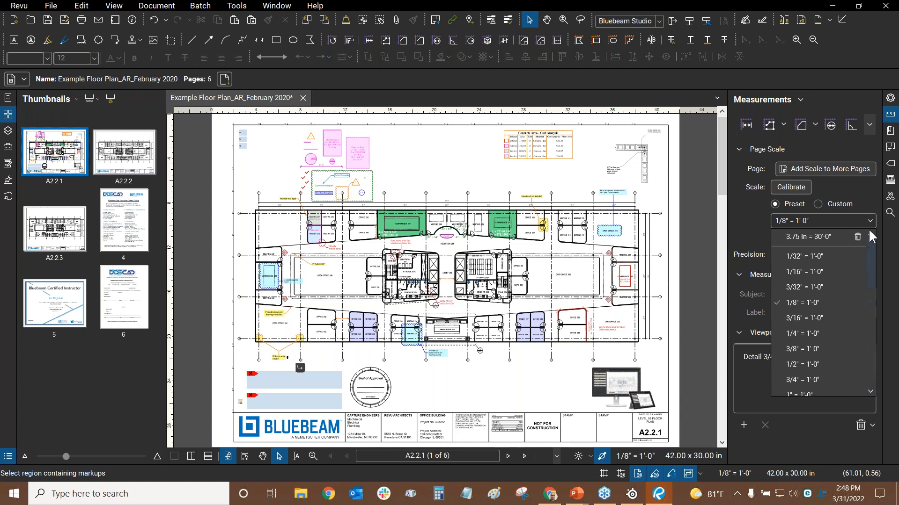
pyautogui.click(851, 182)
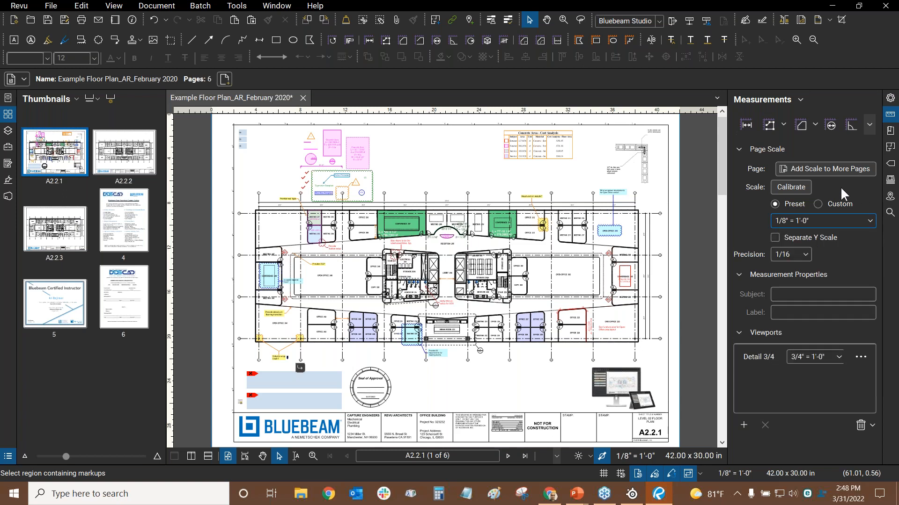
# Set a Custom scale of 0.125 in = 1'-0" in ft' in", then switch to the Webinar Overview slides
pyautogui.click(821, 206)
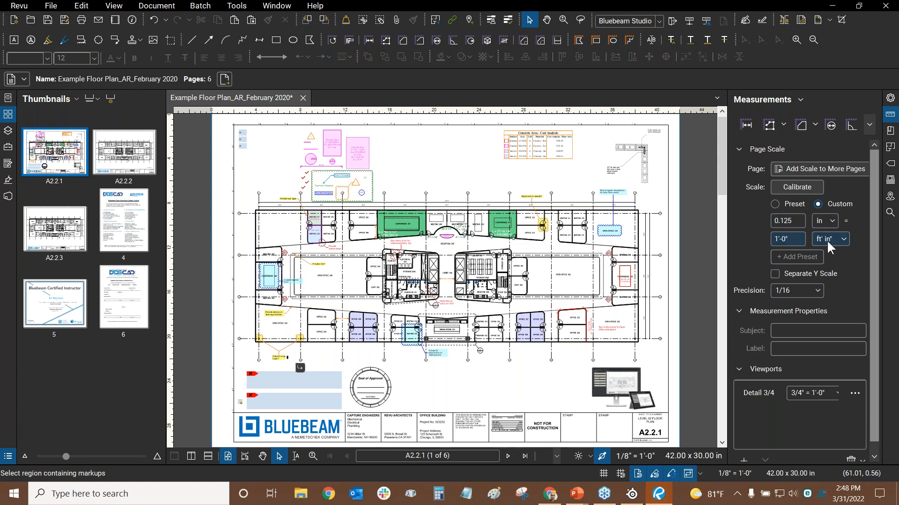
pyautogui.doubleClick(786, 218)
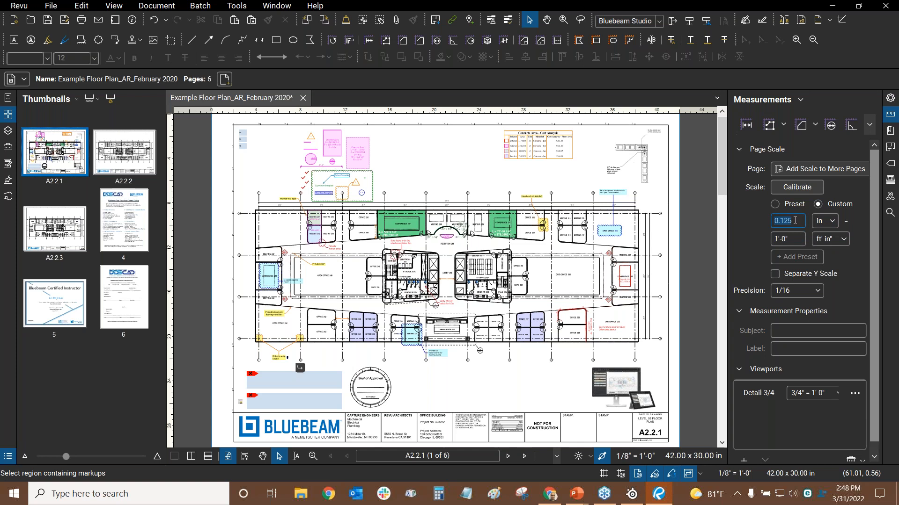
pyautogui.click(825, 216)
pyautogui.click(824, 217)
pyautogui.click(837, 236)
pyautogui.click(838, 237)
pyautogui.hotkey('alt', 'Tab')
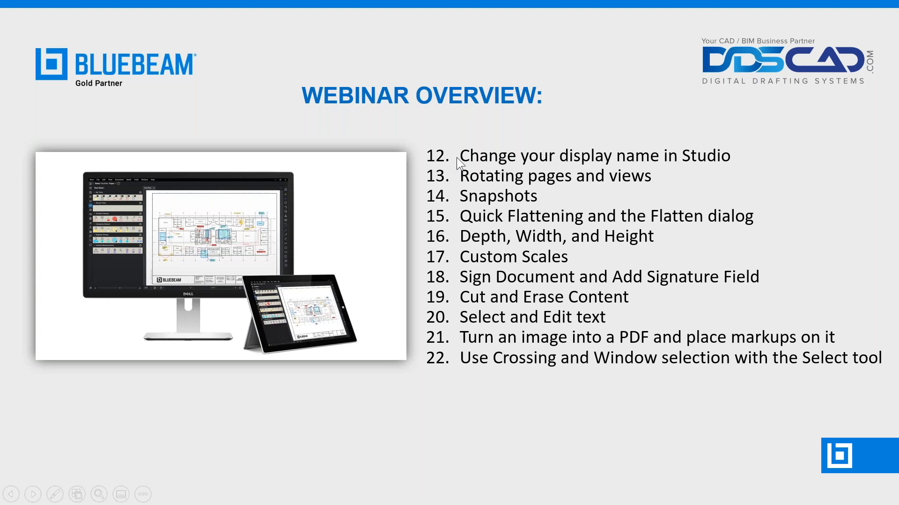
# Back in Revu, zoom in on the signature fields, revisit the slides, and fit the A2.2.1 sheet
pyautogui.hotkey('alt', 'Tab')
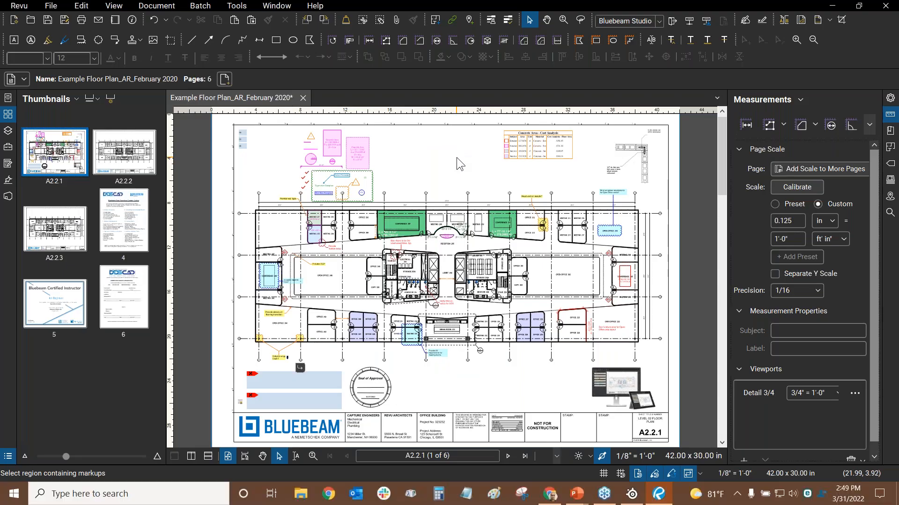
pyautogui.moveTo(296, 361); pyautogui.dragTo(411, 235)
pyautogui.scroll(8, 376, 266)
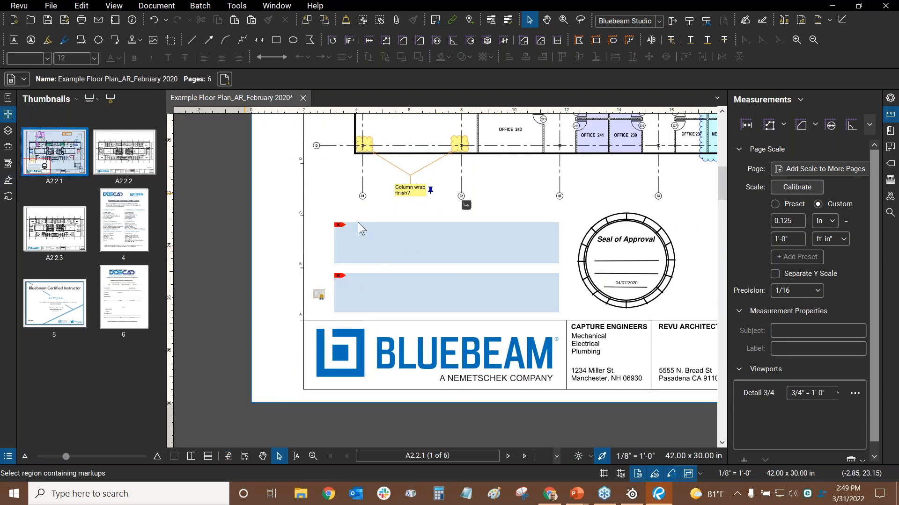
pyautogui.scroll(-8, 464, 281)
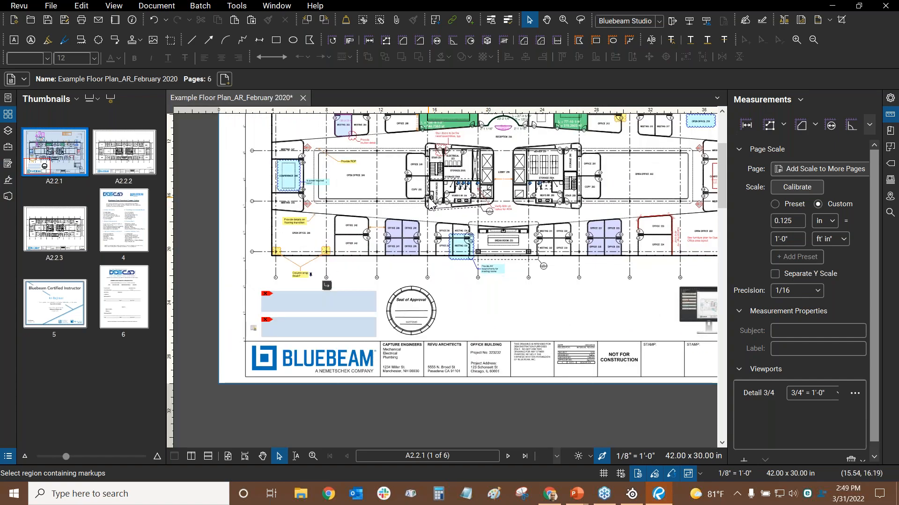
pyautogui.hotkey('alt', 'Tab')
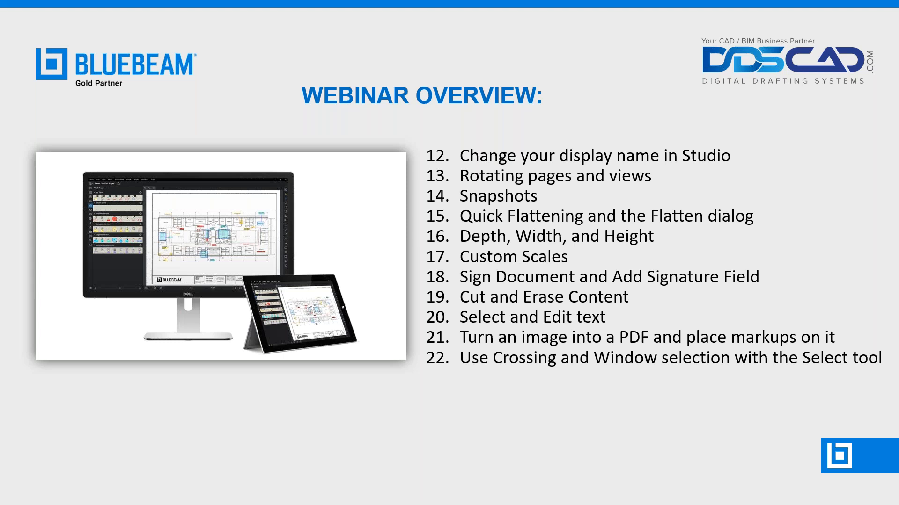
pyautogui.hotkey('alt', 'Tab')
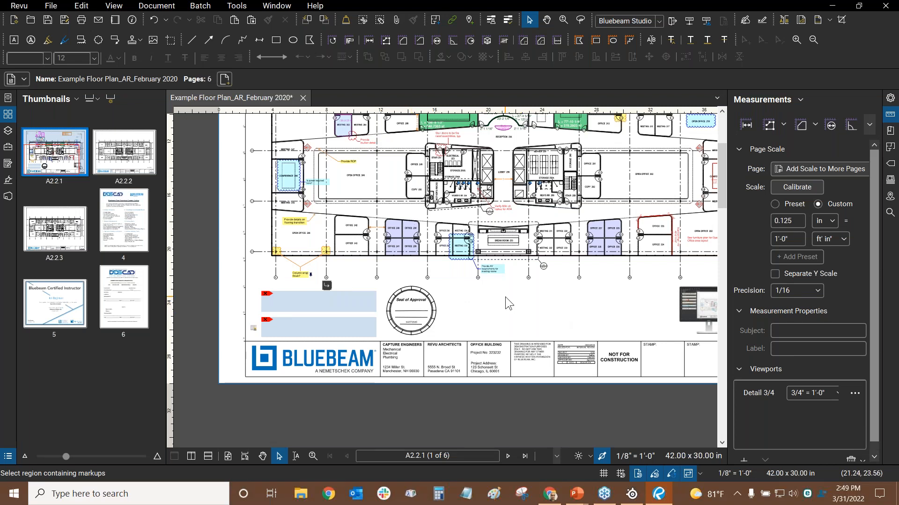
pyautogui.hotkey('ctrl', '9')
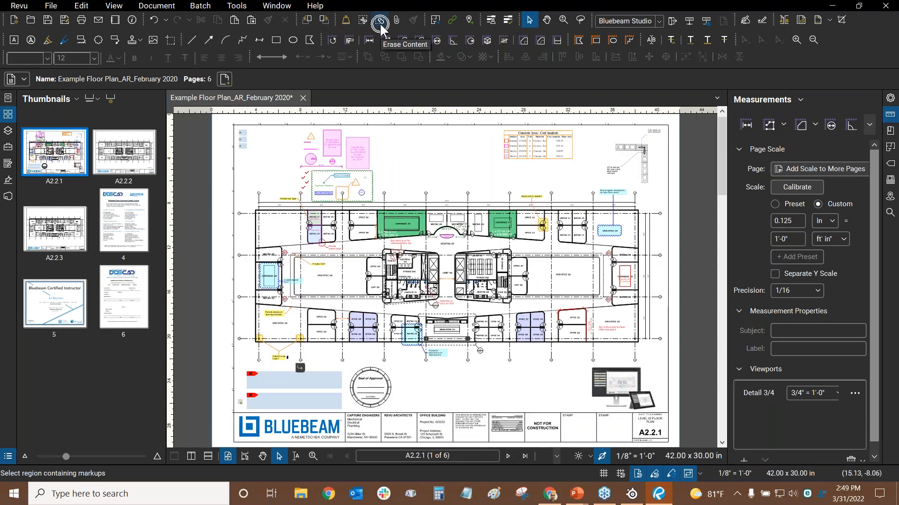
# Choose Erase Content from the Edit menu and erase the area around the 263 label
pyautogui.click(78, 7)
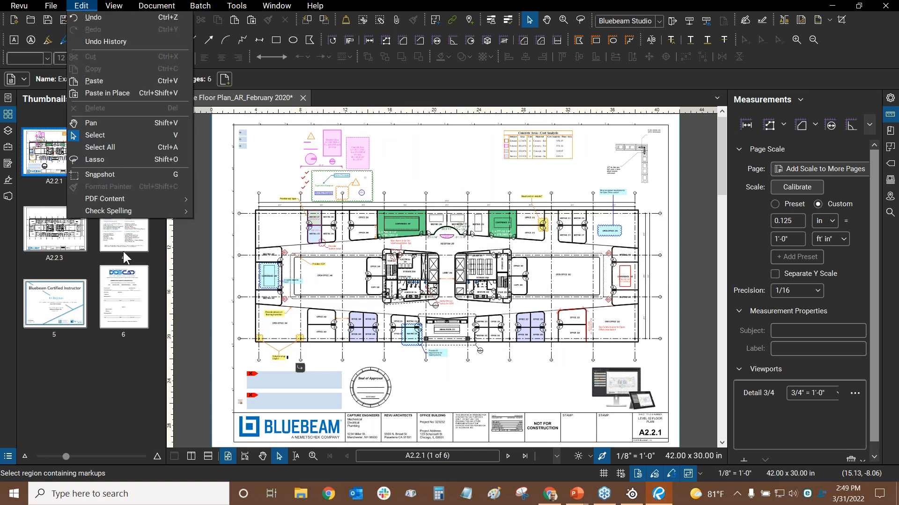
pyautogui.moveTo(103, 198)
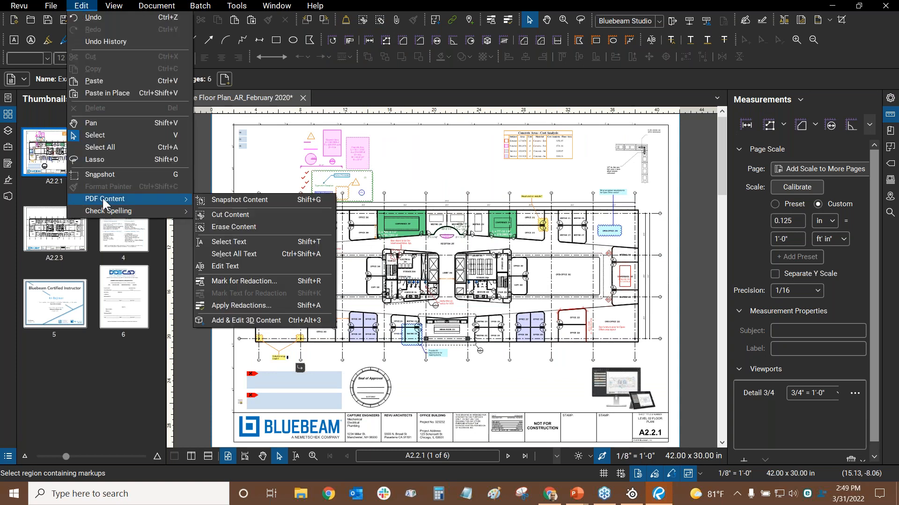
pyautogui.click(210, 226)
pyautogui.scroll(3, 510, 271)
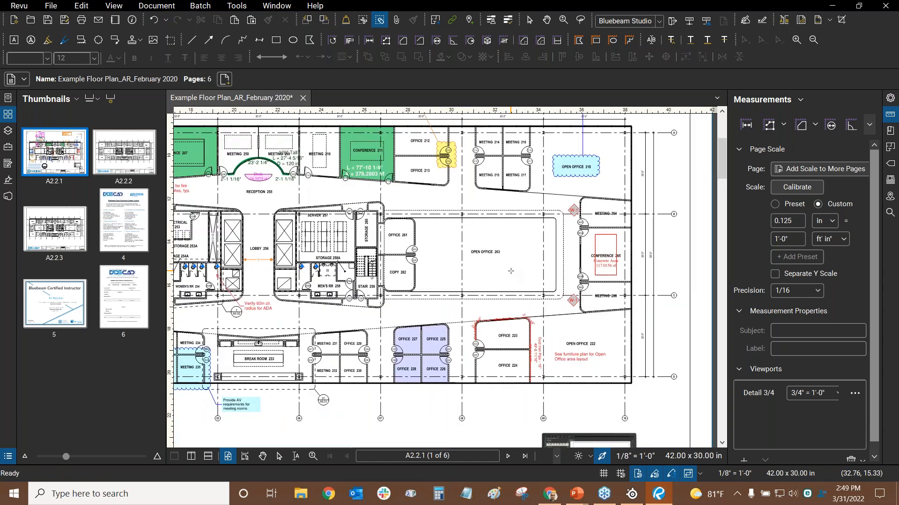
pyautogui.scroll(3, 510, 270)
pyautogui.scroll(2, 483, 194)
pyautogui.scroll(-2, 484, 193)
pyautogui.moveTo(491, 200); pyautogui.dragTo(532, 231)
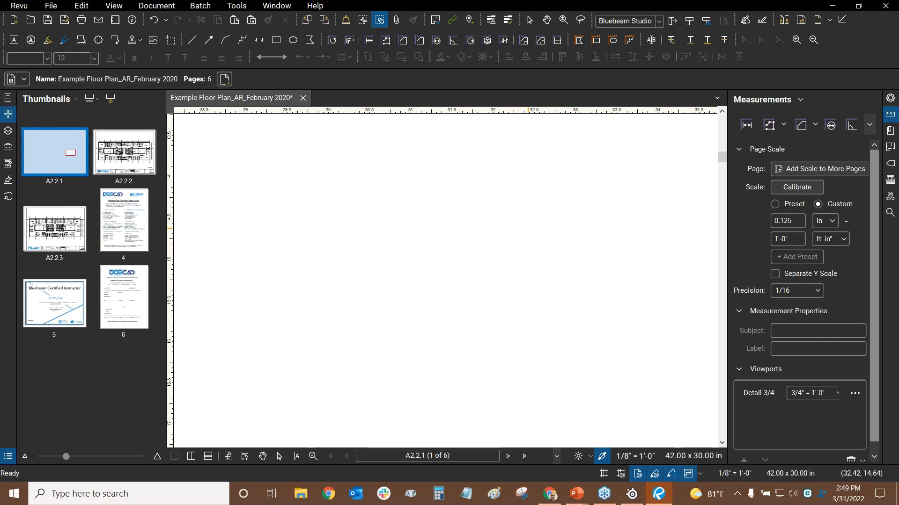
# Undo six times from the Edit menu until 263 reappears beside OPEN OFFICE
pyautogui.click(82, 6)
pyautogui.click(90, 14)
pyautogui.click(83, 5)
pyautogui.click(97, 22)
pyautogui.click(81, 6)
pyautogui.click(85, 17)
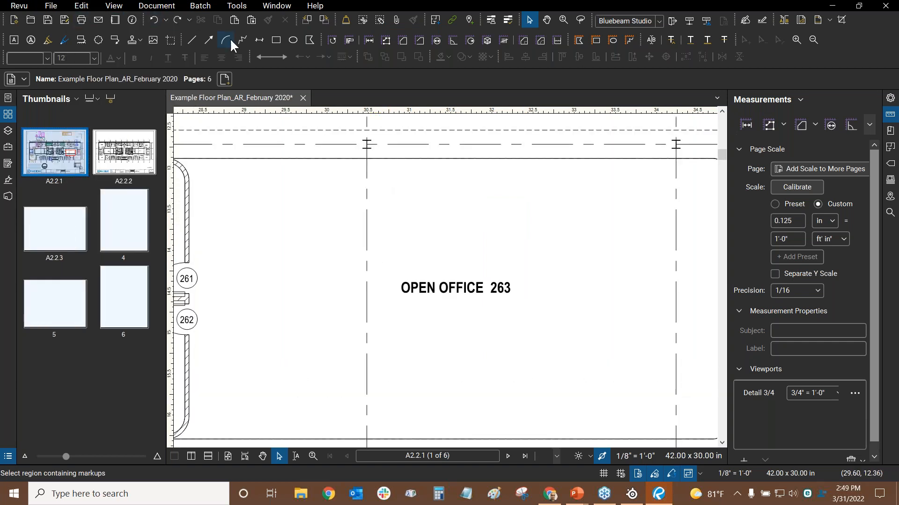
# Try erasing the OPEN OFFICE 263 label with Erase Content, then undo it and exit the tool
pyautogui.click(360, 20)
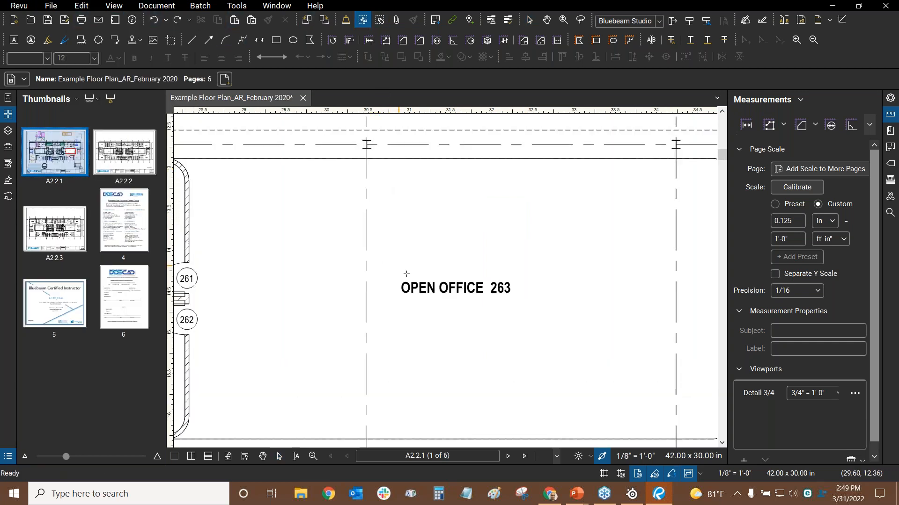
pyautogui.scroll(-2, 411, 276)
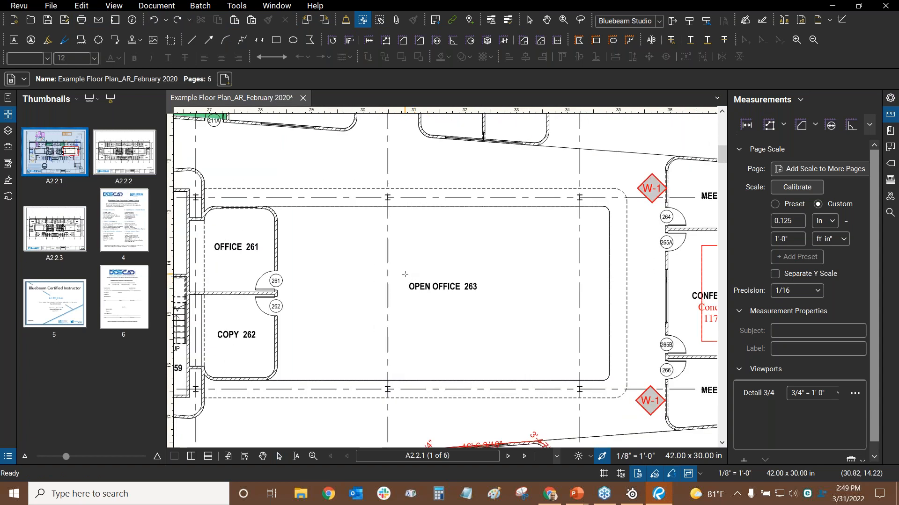
pyautogui.moveTo(417, 279)
pyautogui.mouseDown()
pyautogui.moveTo(497, 301)
pyautogui.moveTo(484, 300)
pyautogui.moveTo(468, 273)
pyautogui.mouseUp()
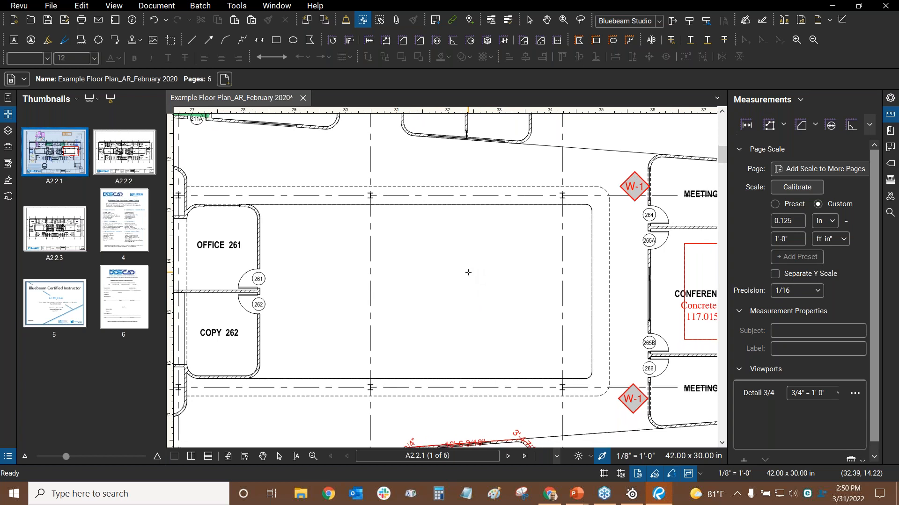
pyautogui.hotkey('ctrl', 'z')
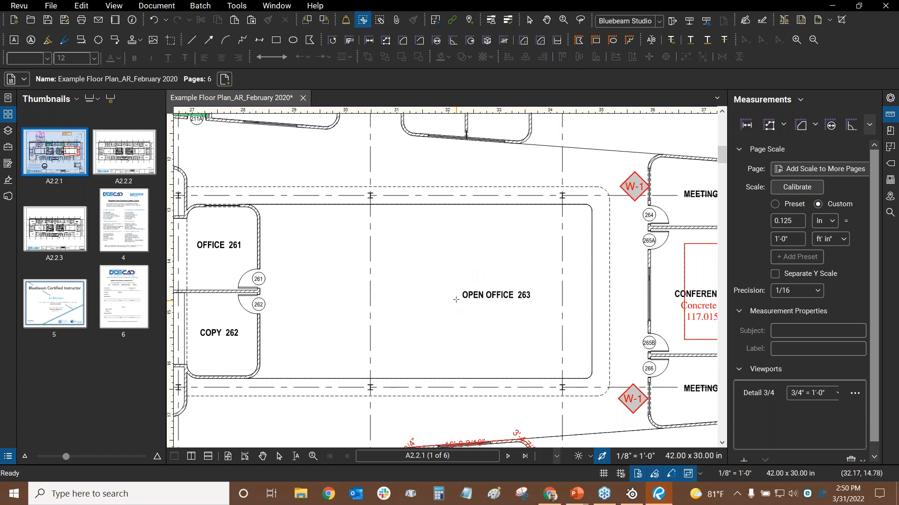
pyautogui.press('Escape')
# Move the OPEN OFFICE 263 label up and left inside its room and flatten it into the page
pyautogui.click(498, 300)
pyautogui.moveTo(497, 300)
pyautogui.mouseDown()
pyautogui.moveTo(458, 288)
pyautogui.moveTo(466, 291)
pyautogui.mouseUp()
pyautogui.click(475, 249)
pyautogui.click(466, 291)
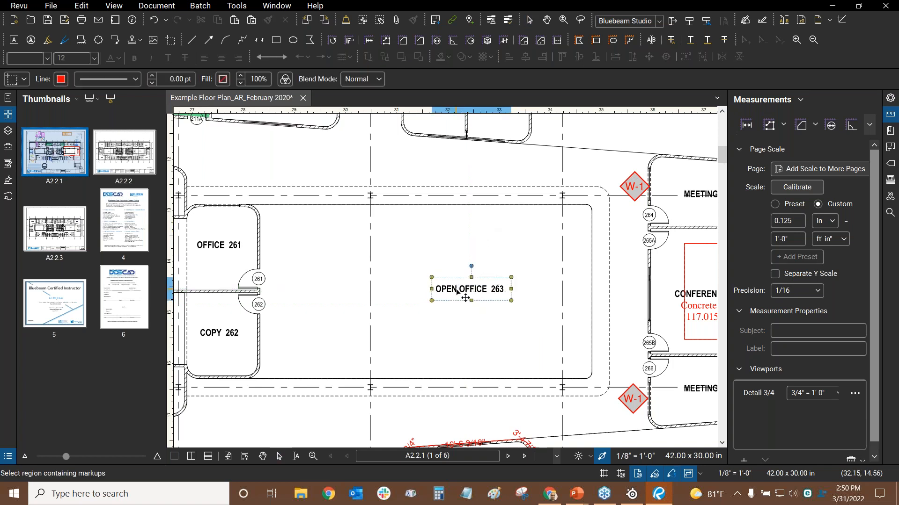
pyautogui.rightClick(457, 291)
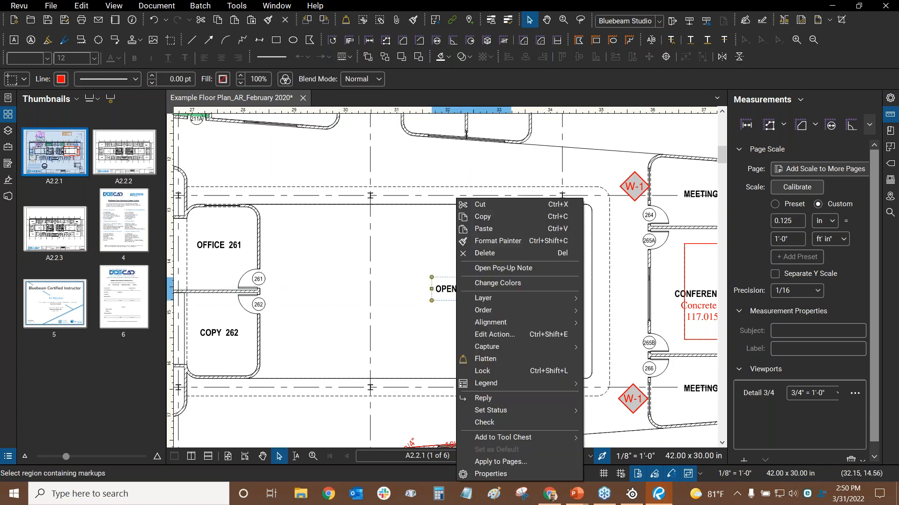
pyautogui.click(501, 357)
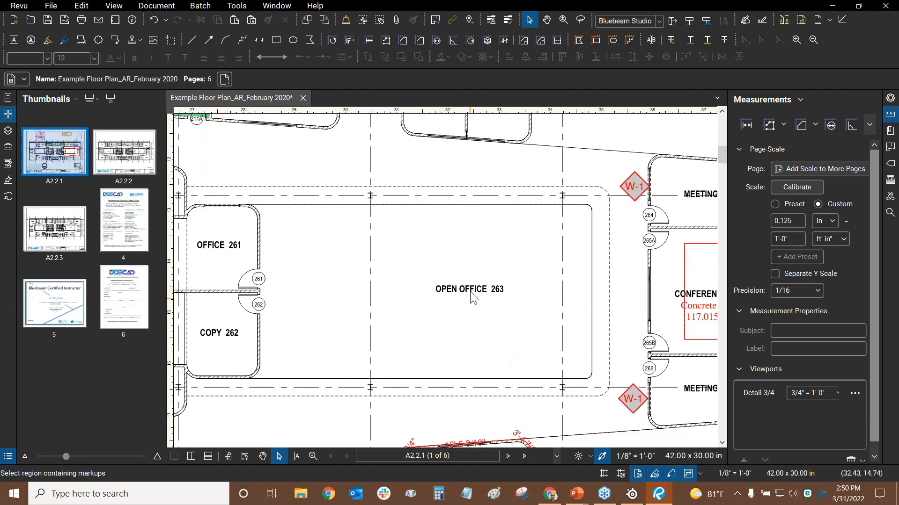
pyautogui.scroll(-3, 486, 259)
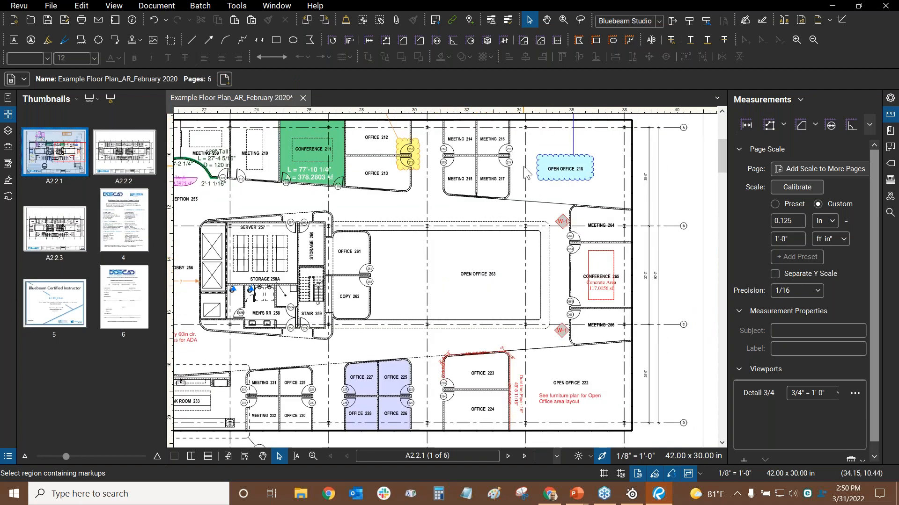
pyautogui.scroll(-5, 510, 225)
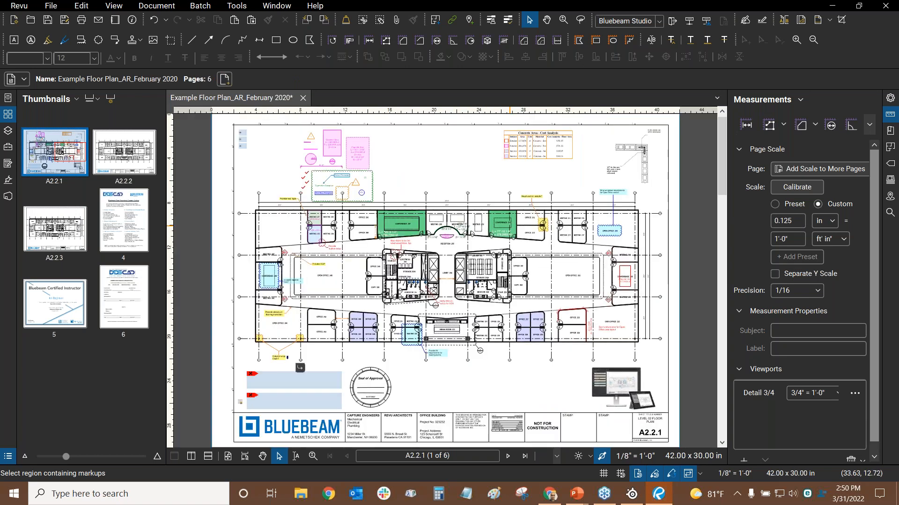
# Save the edited A2.2.1 floor plan, then return from the slide show to Revu
pyautogui.click(47, 21)
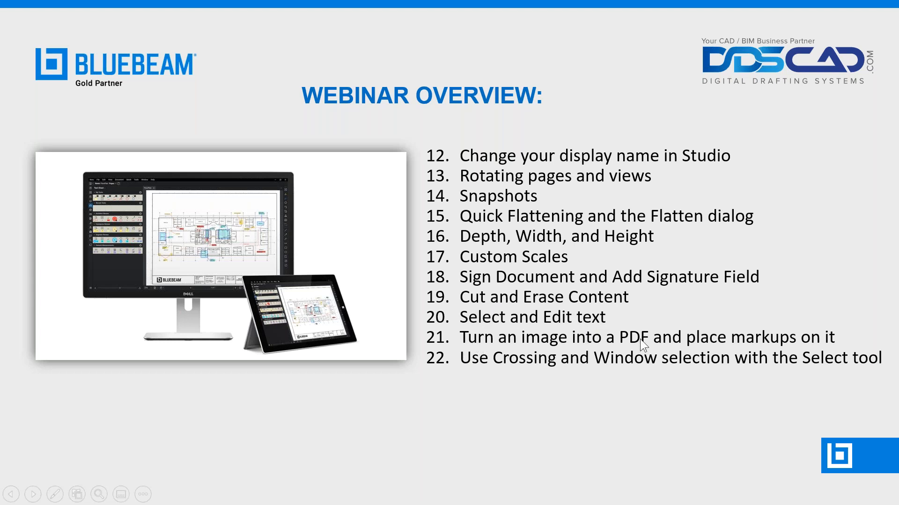
pyautogui.hotkey('alt', 'Tab')
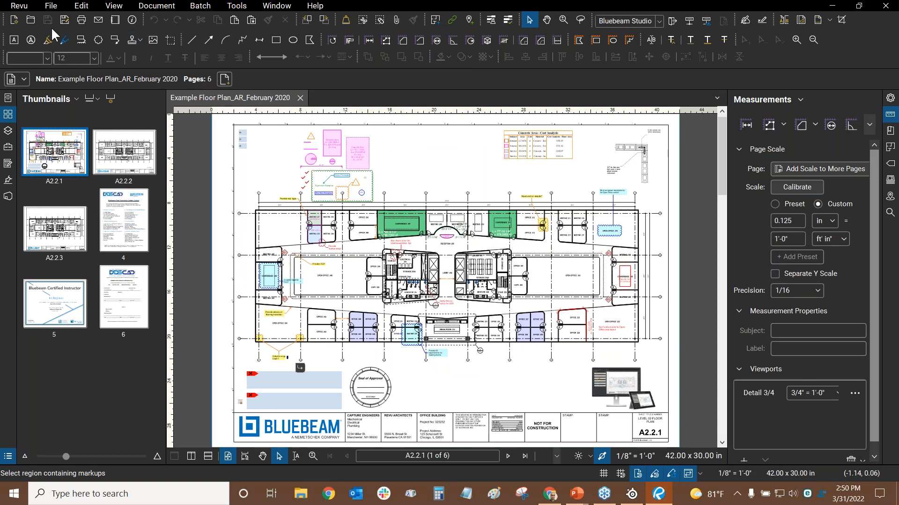
# Open Bluebeam-Image_Asset-Device_Family-White.png from Flyer Assets, with the file type set to All Image Files
pyautogui.click(50, 7)
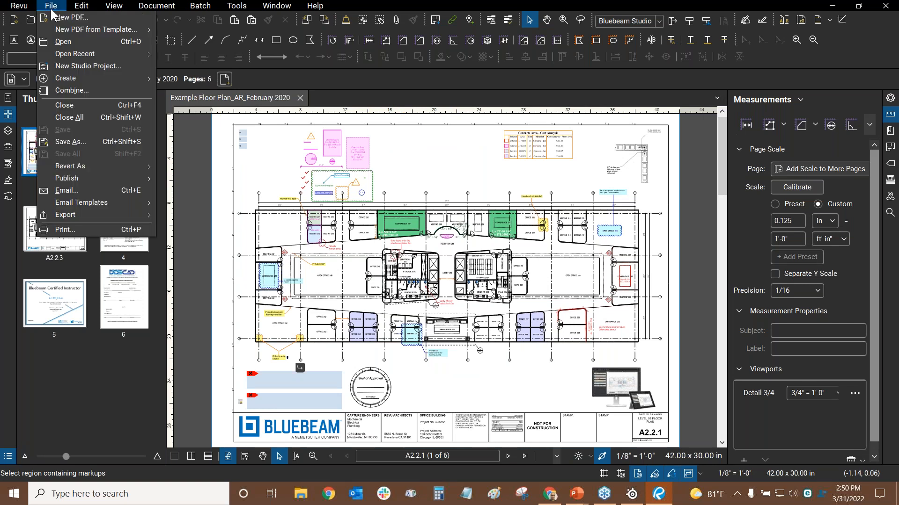
pyautogui.click(56, 44)
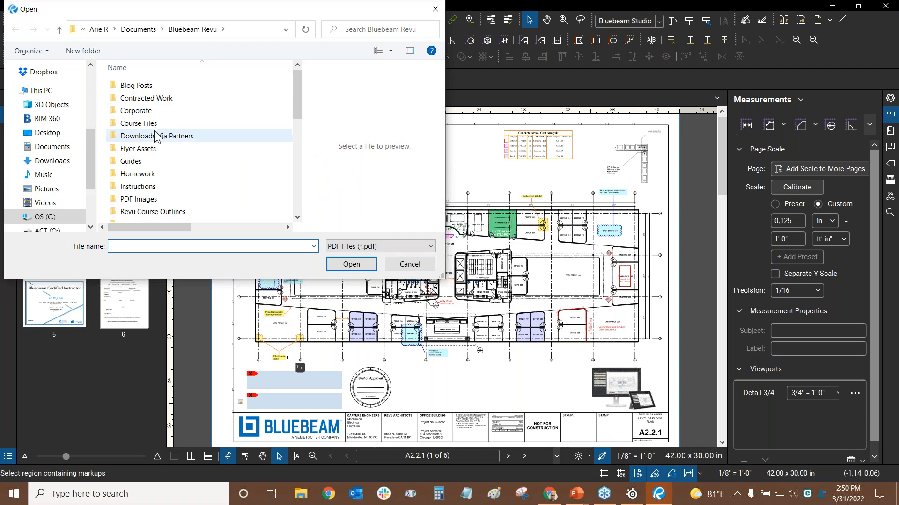
pyautogui.click(144, 149)
pyautogui.doubleClick(144, 151)
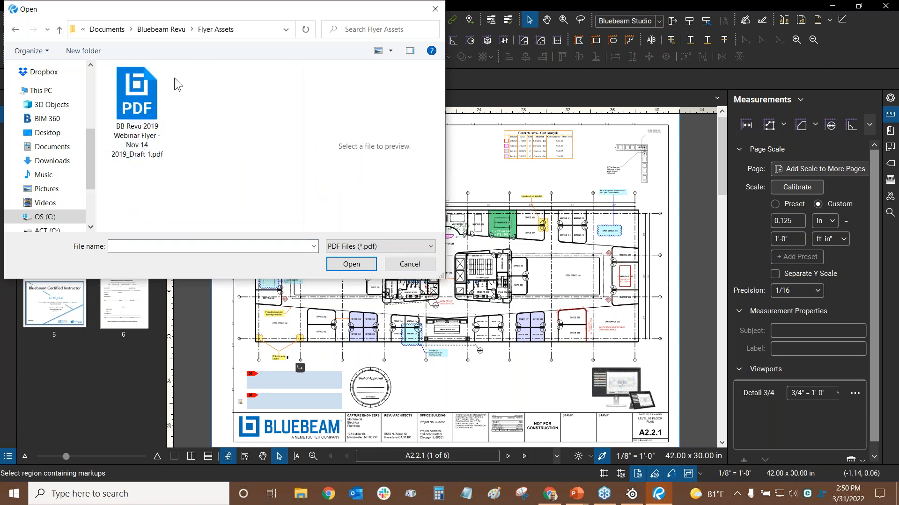
pyautogui.click(159, 30)
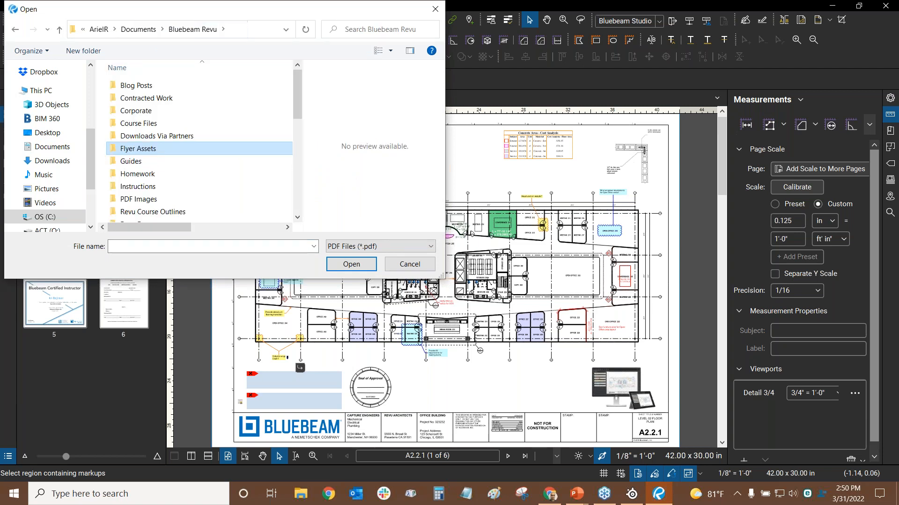
pyautogui.doubleClick(179, 153)
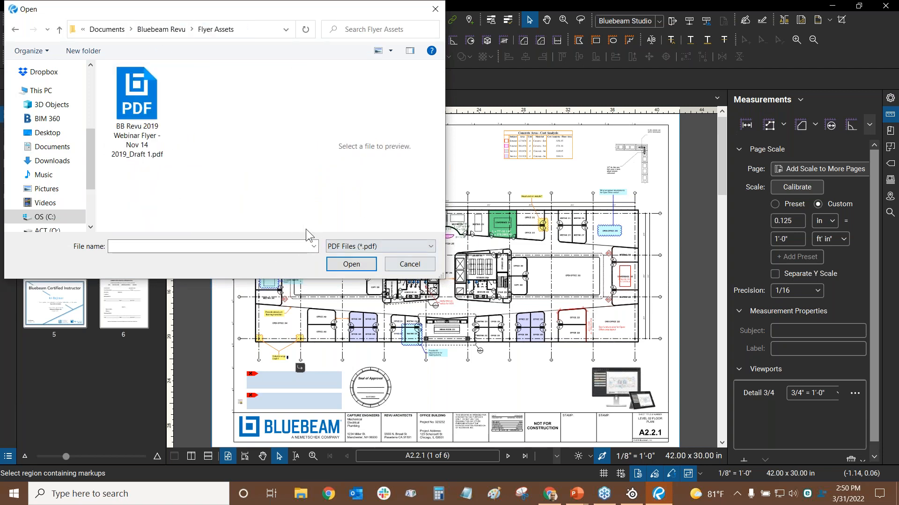
pyautogui.click(343, 248)
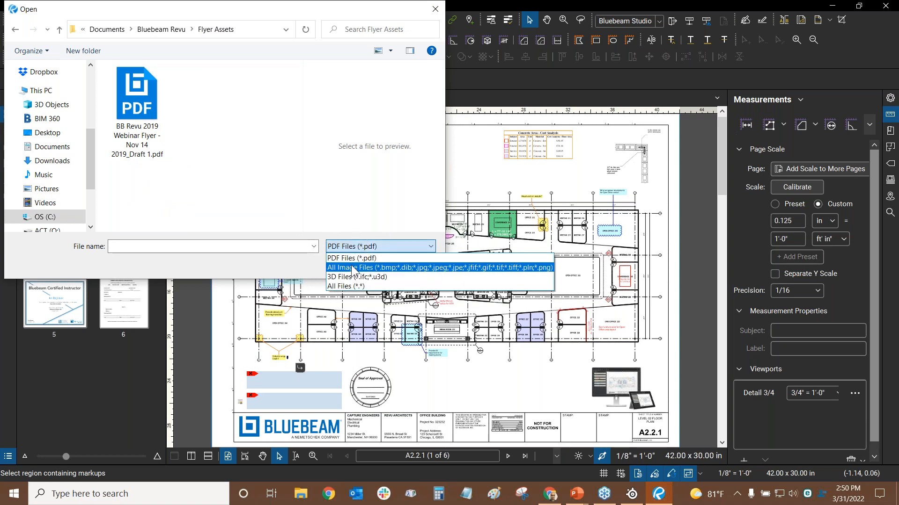
pyautogui.click(352, 270)
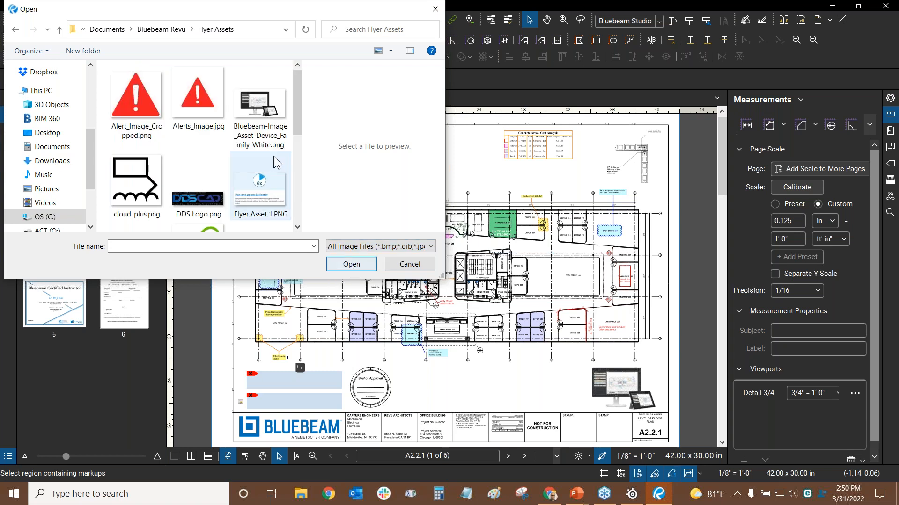
pyautogui.moveTo(295, 80)
pyautogui.mouseDown()
pyautogui.moveTo(301, 182)
pyautogui.moveTo(309, 70)
pyautogui.mouseUp()
pyautogui.click(262, 117)
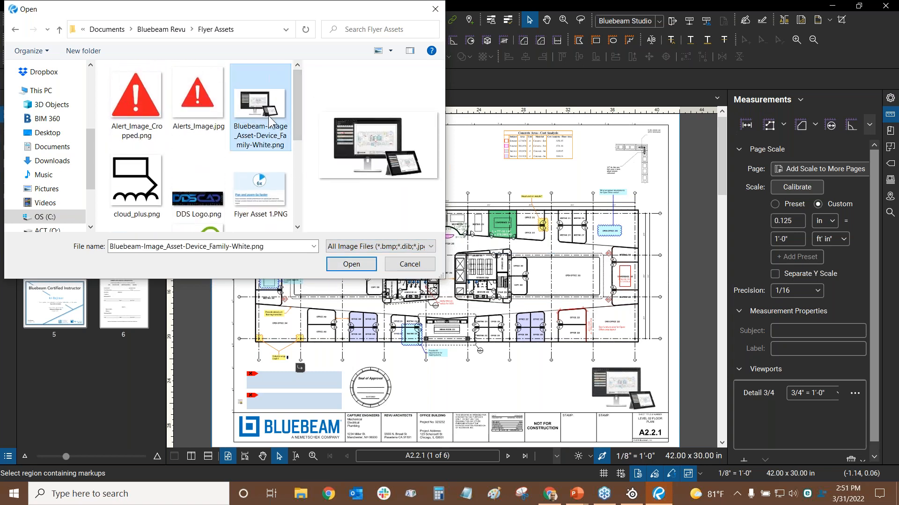
pyautogui.click(356, 265)
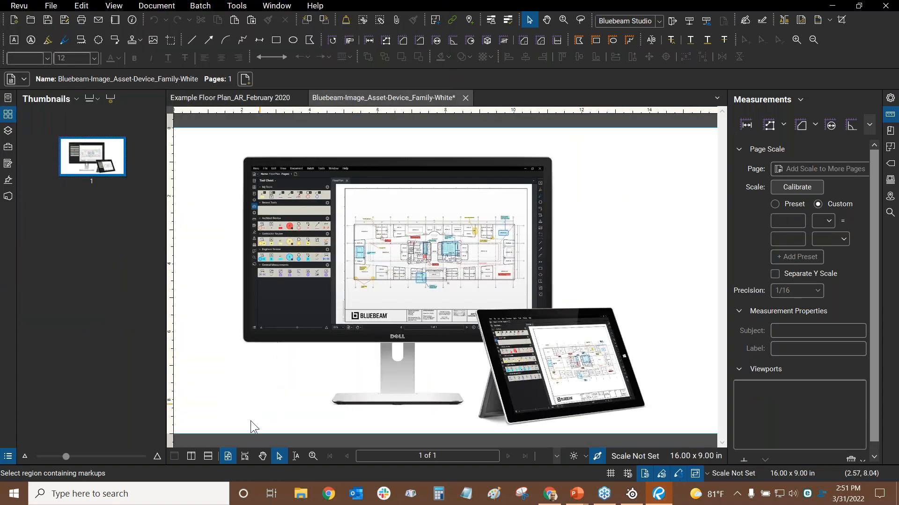
# Draw a red line to the right of the monitor
pyautogui.scroll(-3, 336, 257)
pyautogui.moveTo(334, 258); pyautogui.dragTo(354, 257)
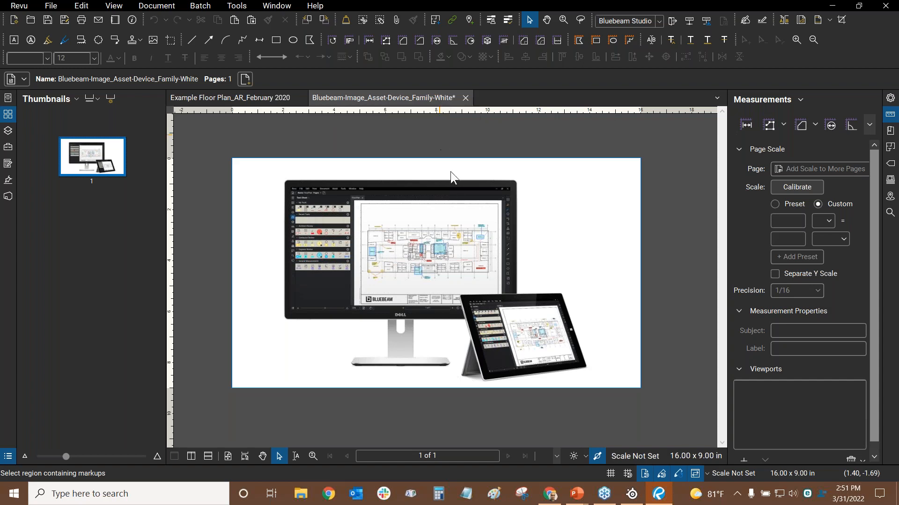
pyautogui.scroll(2, 463, 288)
pyautogui.scroll(-6, 341, 234)
pyautogui.moveTo(329, 216); pyautogui.dragTo(365, 223)
pyautogui.scroll(5, 364, 223)
pyautogui.click(193, 41)
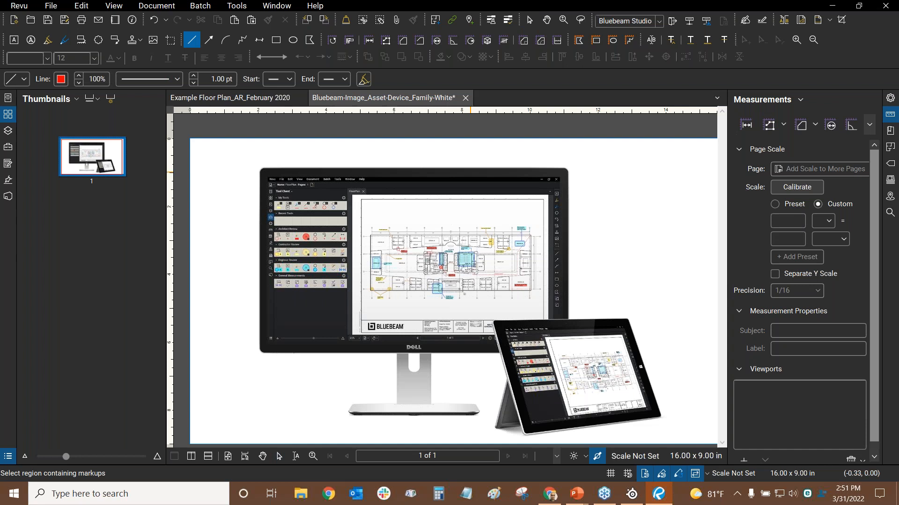
pyautogui.moveTo(618, 183)
pyautogui.mouseDown()
pyautogui.moveTo(682, 264)
pyautogui.moveTo(684, 295)
pyautogui.mouseUp()
pyautogui.press('Escape')
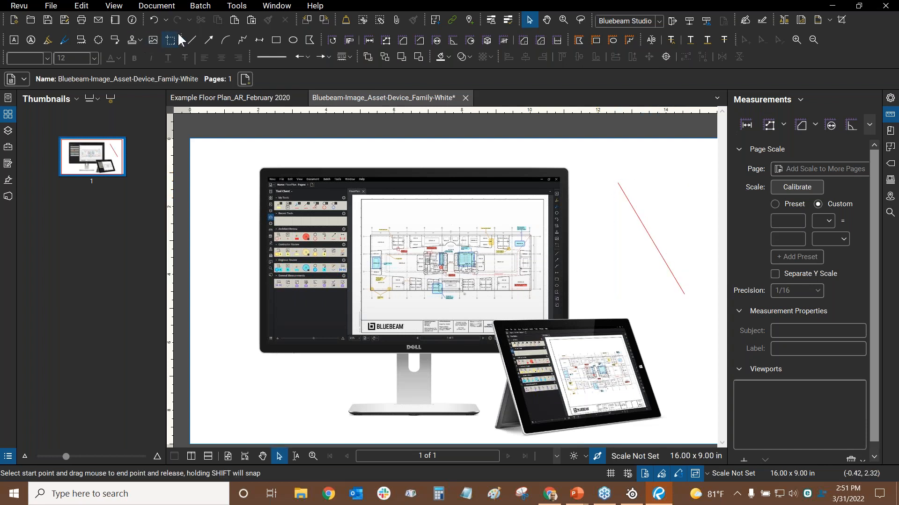
# Draw a short red line left of the monitor stand and stretch its end down-right
pyautogui.click(189, 45)
pyautogui.scroll(-2, 281, 277)
pyautogui.moveTo(285, 289)
pyautogui.mouseDown()
pyautogui.moveTo(287, 341)
pyautogui.moveTo(276, 328)
pyautogui.mouseUp()
pyautogui.press('Escape')
pyautogui.scroll(2, 283, 304)
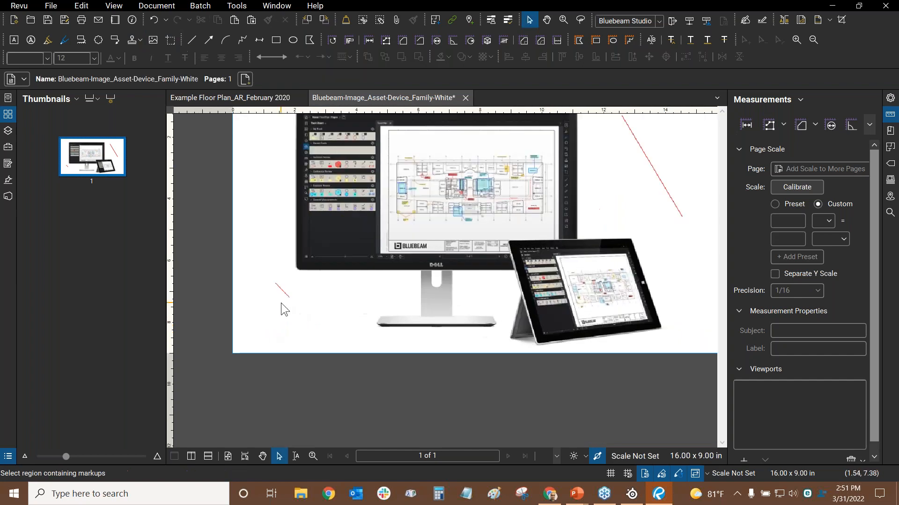
pyautogui.click(285, 290)
pyautogui.moveTo(292, 295); pyautogui.dragTo(357, 347)
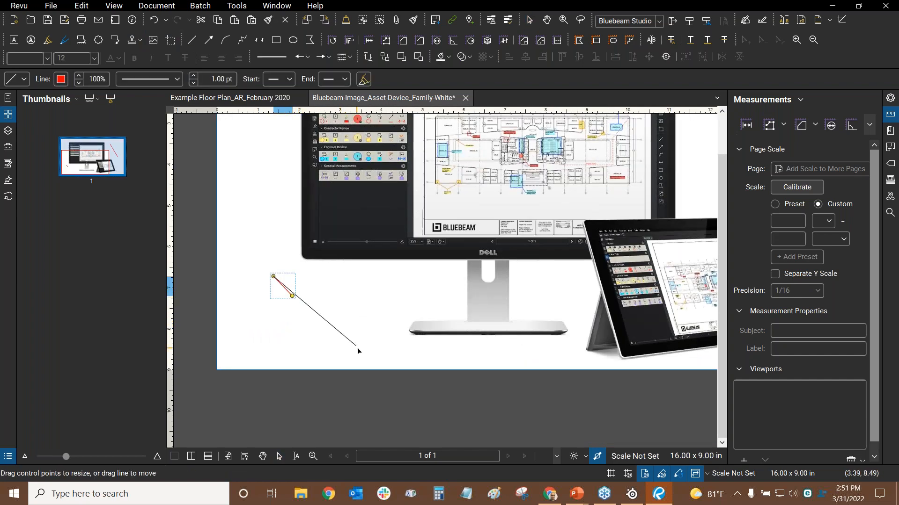
pyautogui.press('Escape')
pyautogui.scroll(-2, 392, 210)
pyautogui.scroll(2, 485, 237)
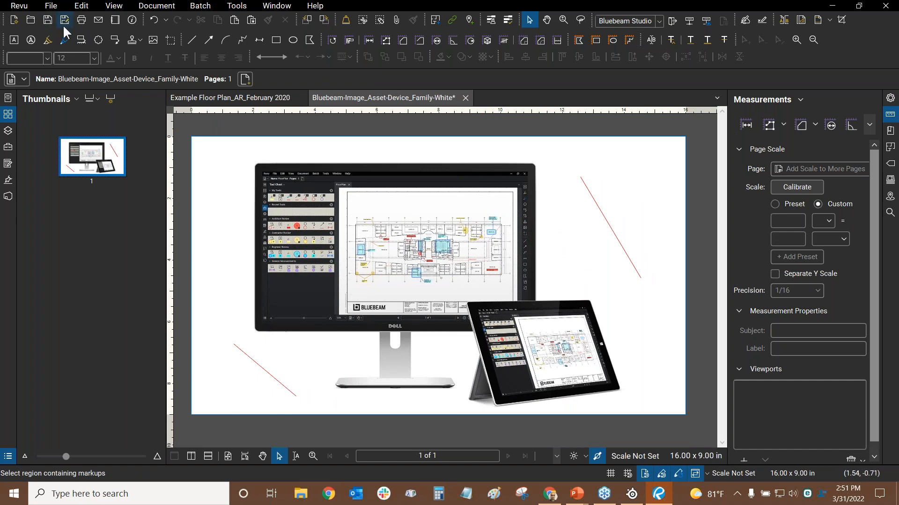
# Save the marked-up image as Bluebeam-Image_Asset-Device_Family-White_Converted.pdf in the Flyer Assets folder
pyautogui.click(45, 26)
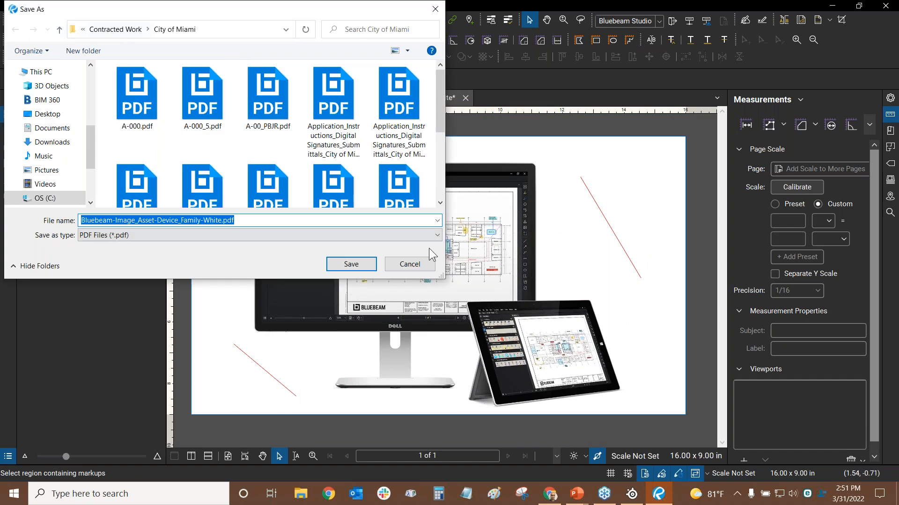
pyautogui.click(107, 31)
pyautogui.click(131, 32)
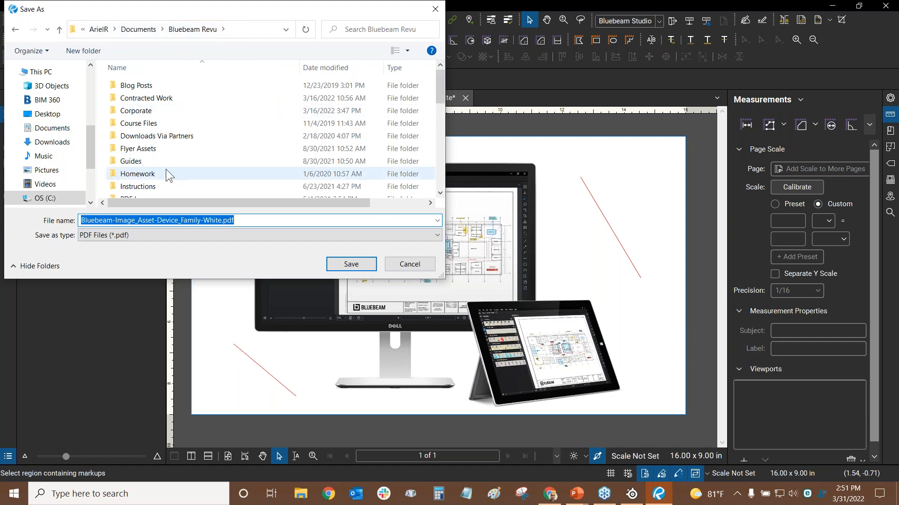
pyautogui.click(152, 149)
pyautogui.doubleClick(152, 149)
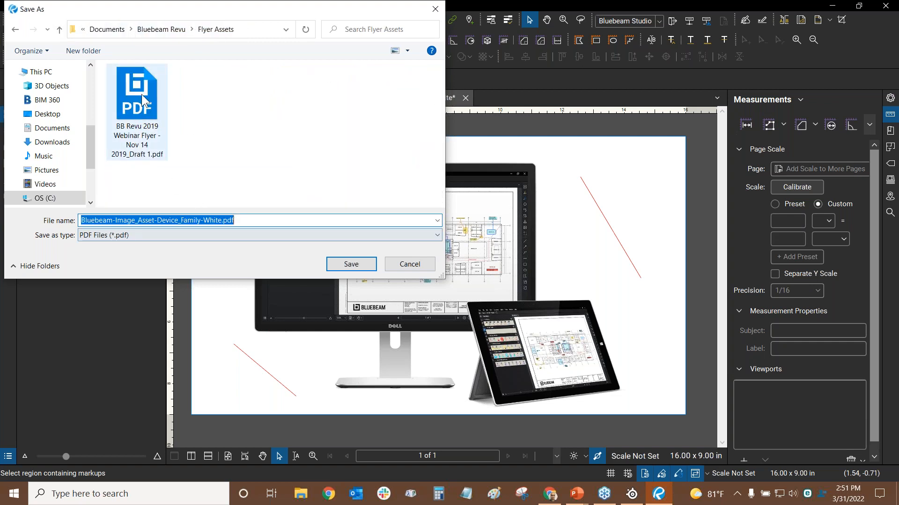
pyautogui.click(221, 221)
pyautogui.write('_Converted')
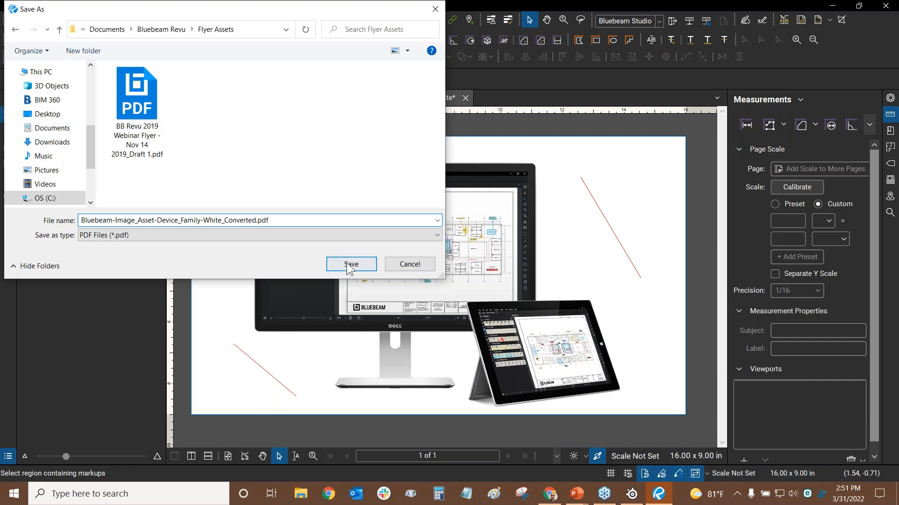
pyautogui.click(351, 264)
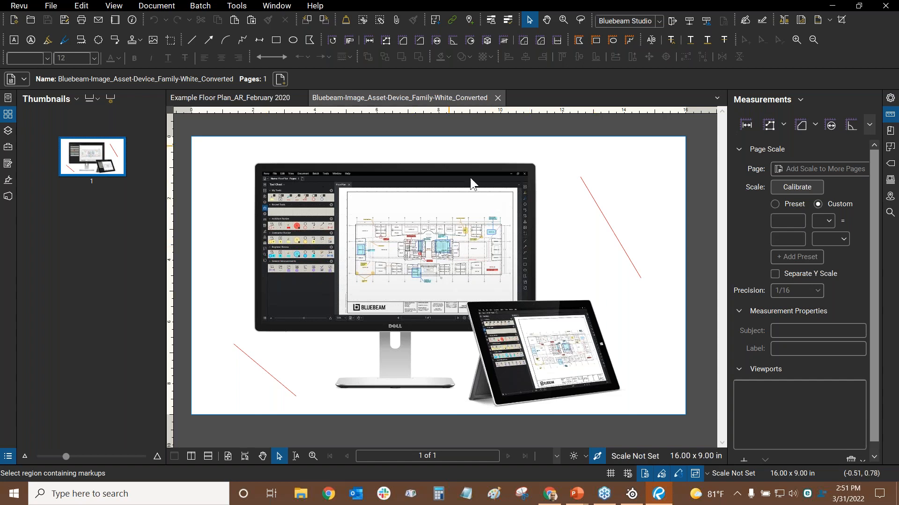
# Close the converted image tab, check the PowerPoint slide, then return to Revu
pyautogui.click(497, 98)
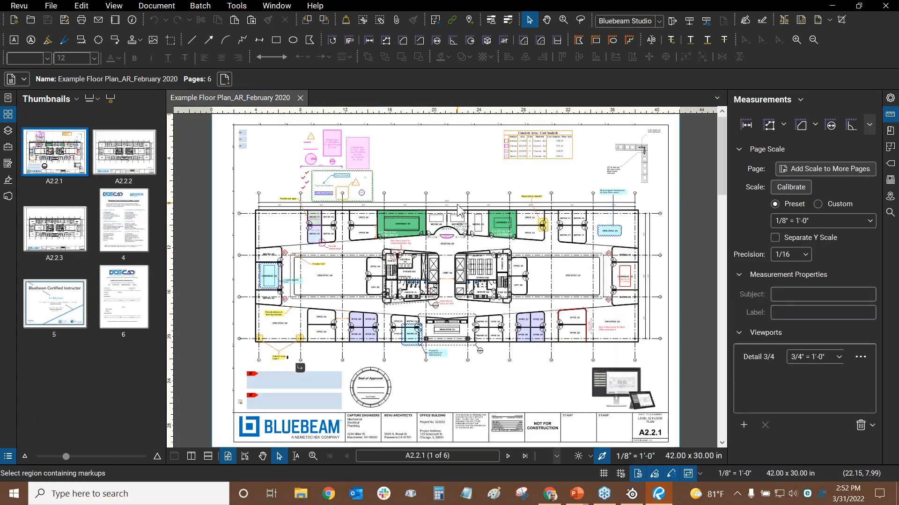
pyautogui.hotkey('alt', 'Tab')
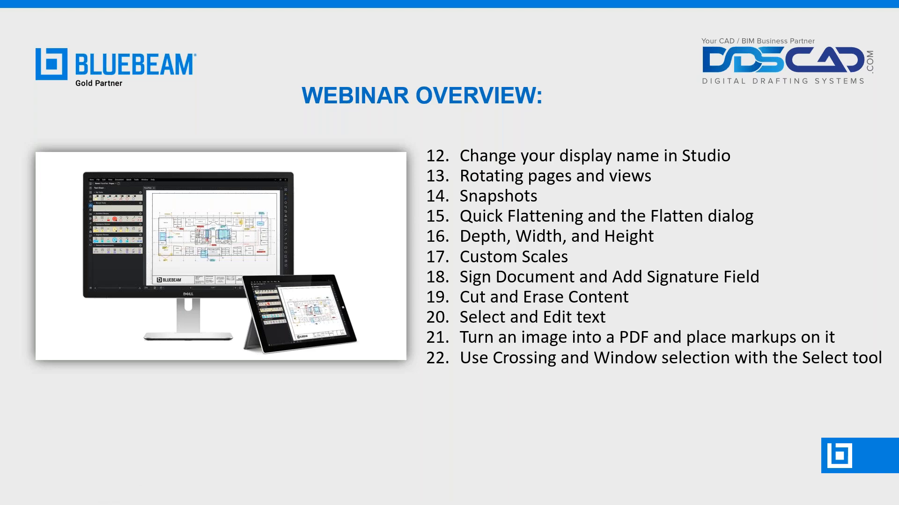
pyautogui.hotkey('alt', 'Tab')
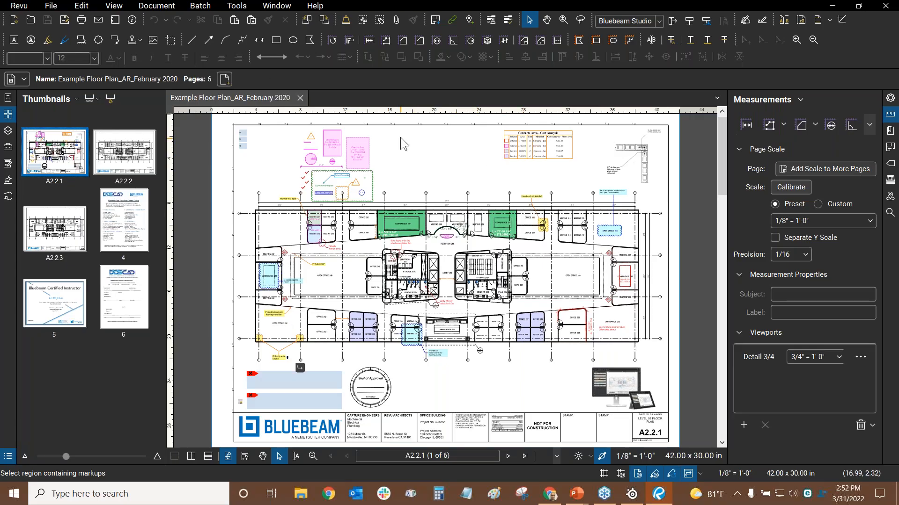
# Crossing-select the concrete-area markups together with the cloud on the floor plan
pyautogui.scroll(5, 422, 141)
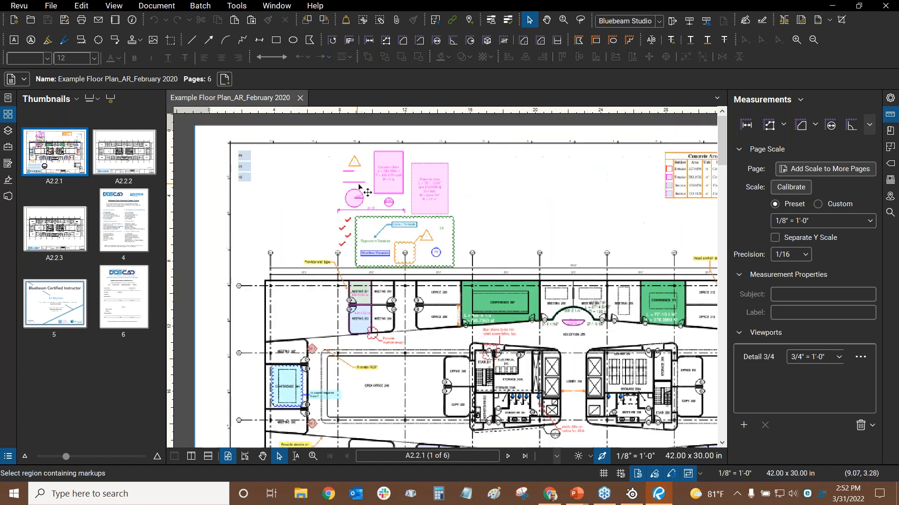
pyautogui.scroll(4, 470, 133)
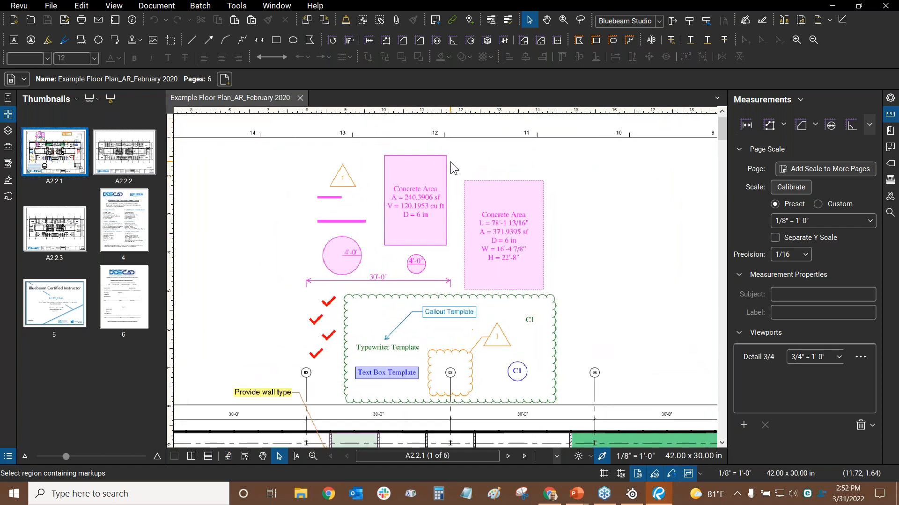
pyautogui.scroll(-2, 474, 156)
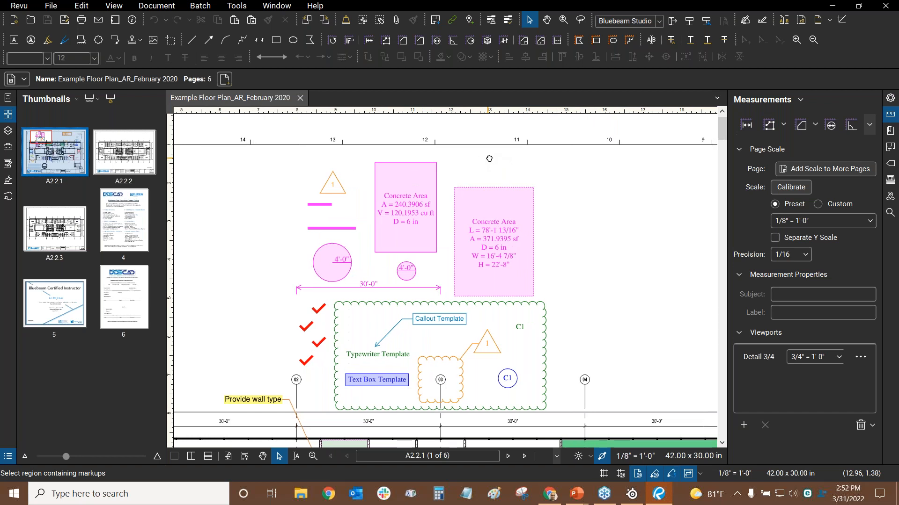
pyautogui.moveTo(492, 158)
pyautogui.mouseDown()
pyautogui.moveTo(496, 151)
pyautogui.moveTo(488, 153)
pyautogui.mouseUp()
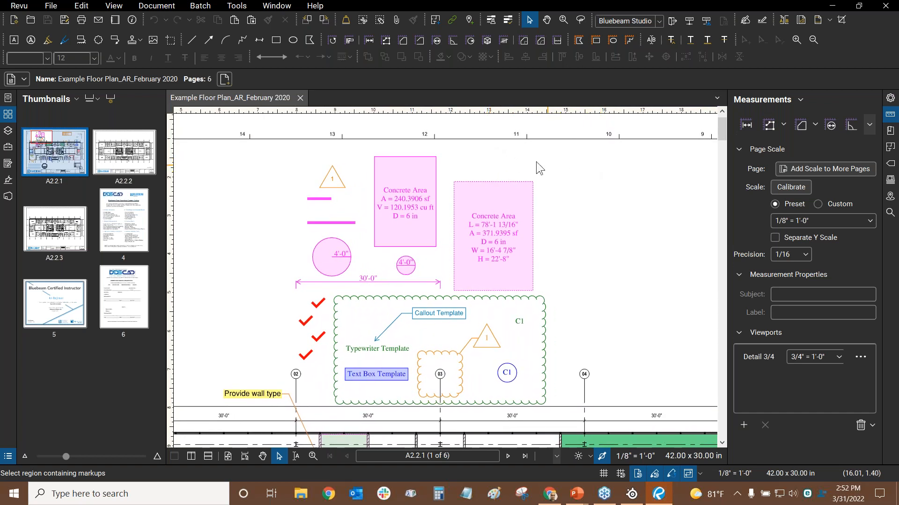
pyautogui.press('ctrl')
pyautogui.press('ctrl')
pyautogui.moveTo(557, 148); pyautogui.dragTo(278, 330)
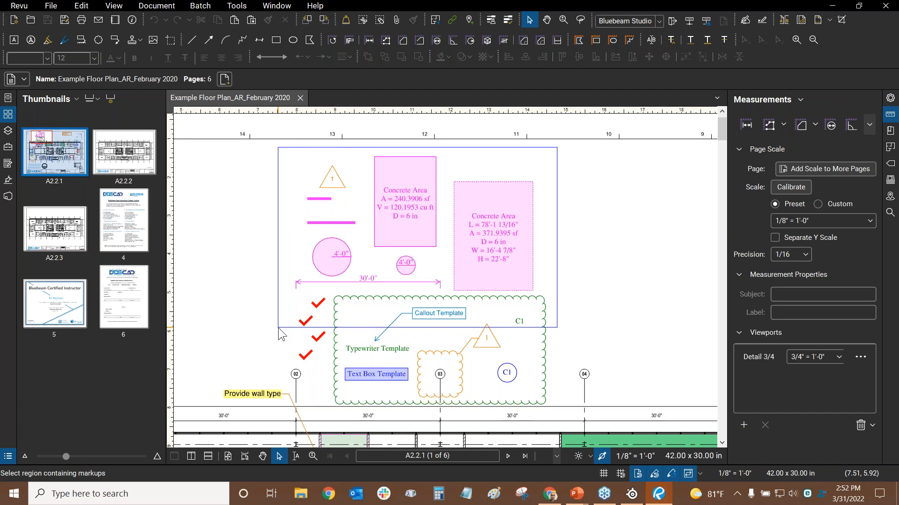
pyautogui.moveTo(278, 328); pyautogui.dragTo(278, 328)
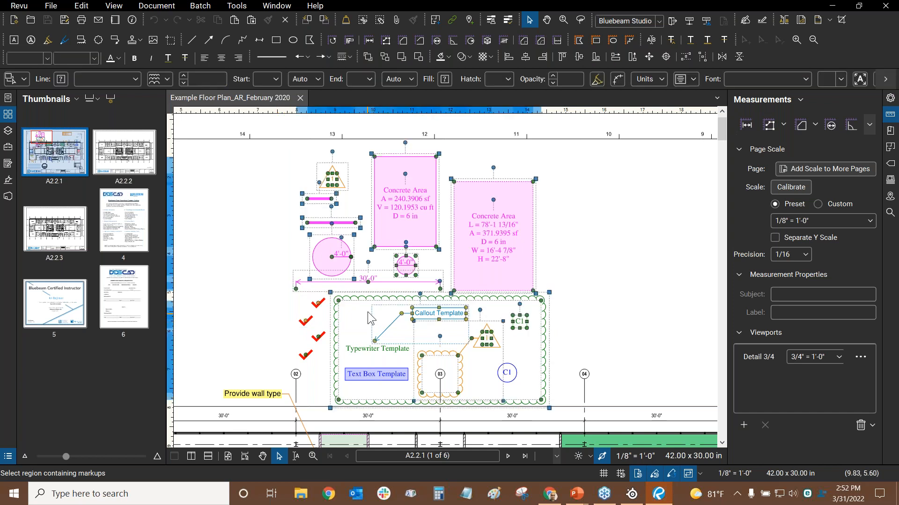
# Clear the selection and select only the markups above the cloud
pyautogui.scroll(4, 445, 342)
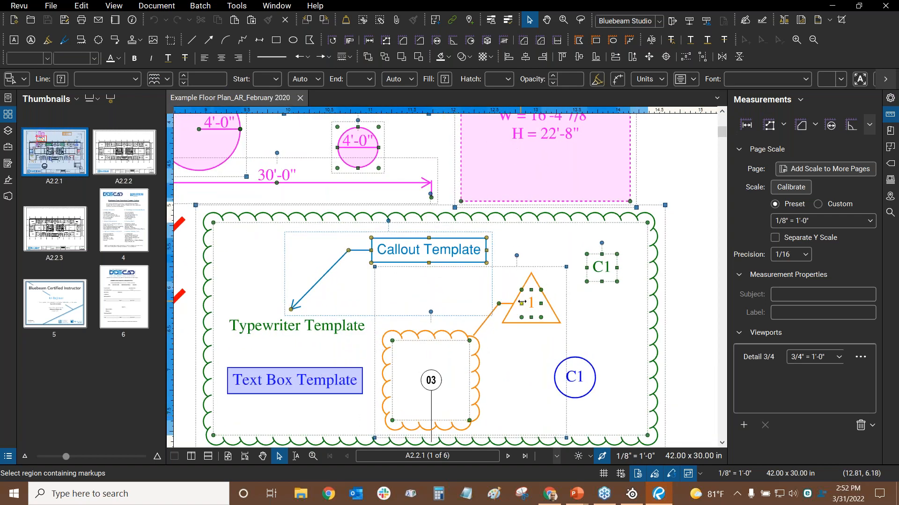
pyautogui.scroll(-5, 540, 280)
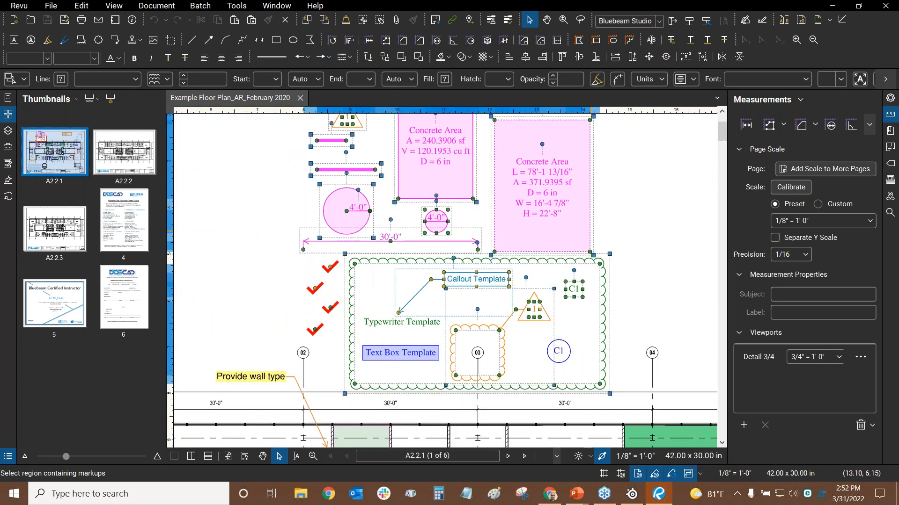
pyautogui.moveTo(574, 239); pyautogui.dragTo(586, 209)
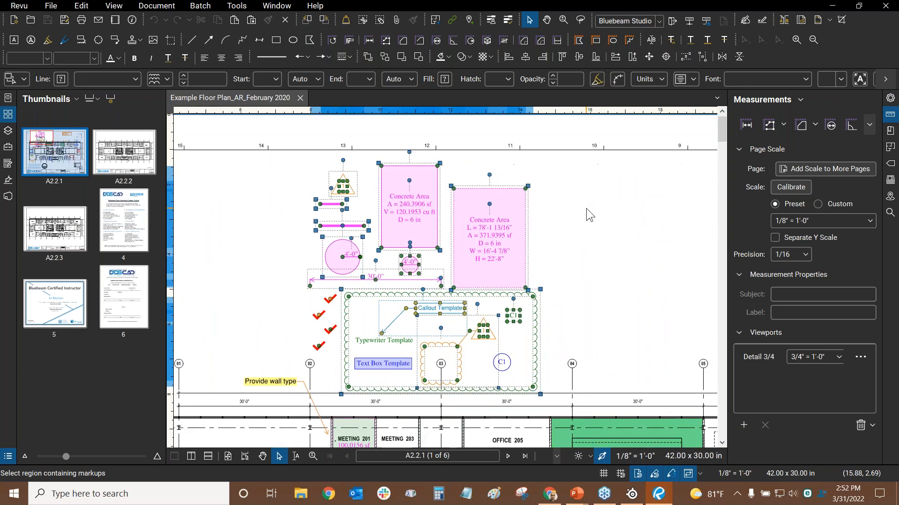
pyautogui.click(566, 207)
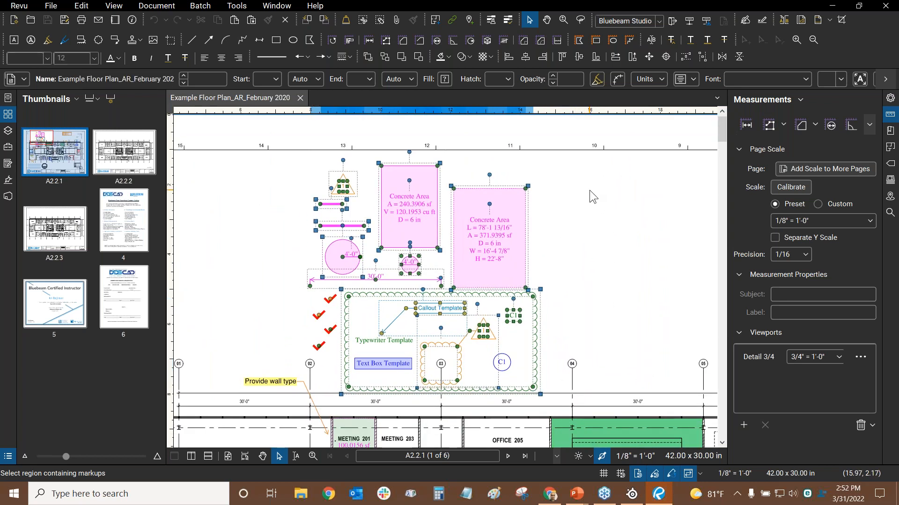
pyautogui.moveTo(580, 153); pyautogui.dragTo(306, 254)
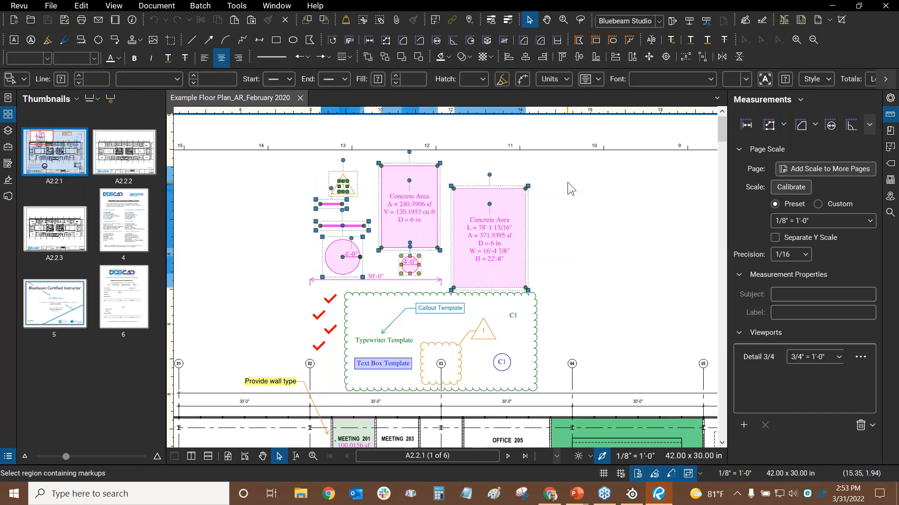
pyautogui.scroll(3, 318, 267)
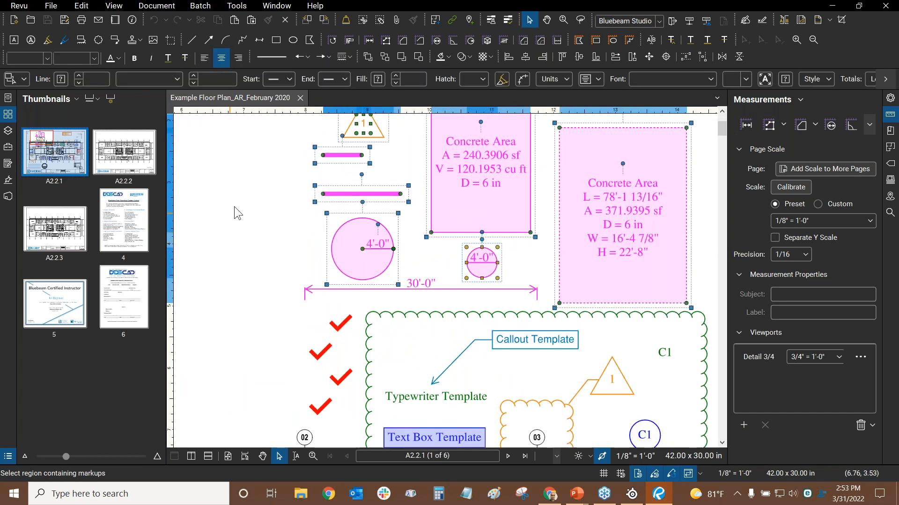
pyautogui.click(236, 205)
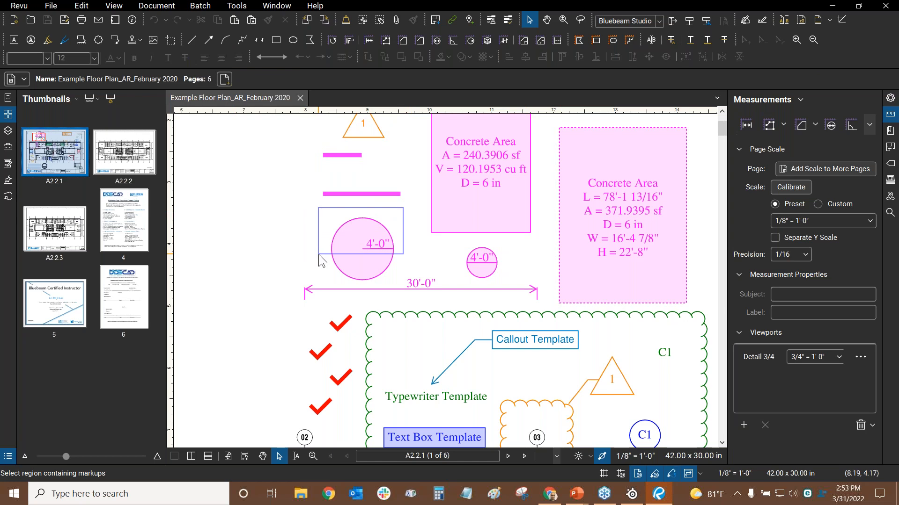
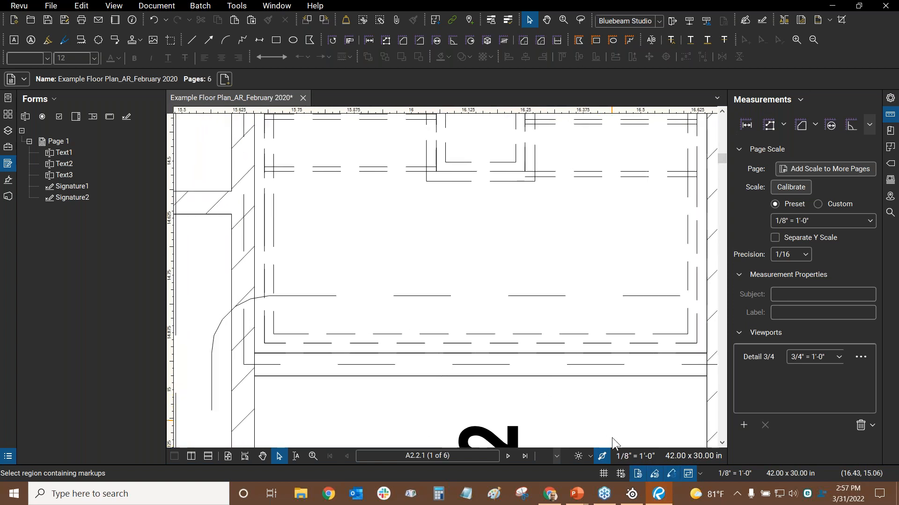
# Turn on Line Weights in the status bar so walls and dashed lines draw as thick strokes
pyautogui.click(604, 460)
pyautogui.click(603, 458)
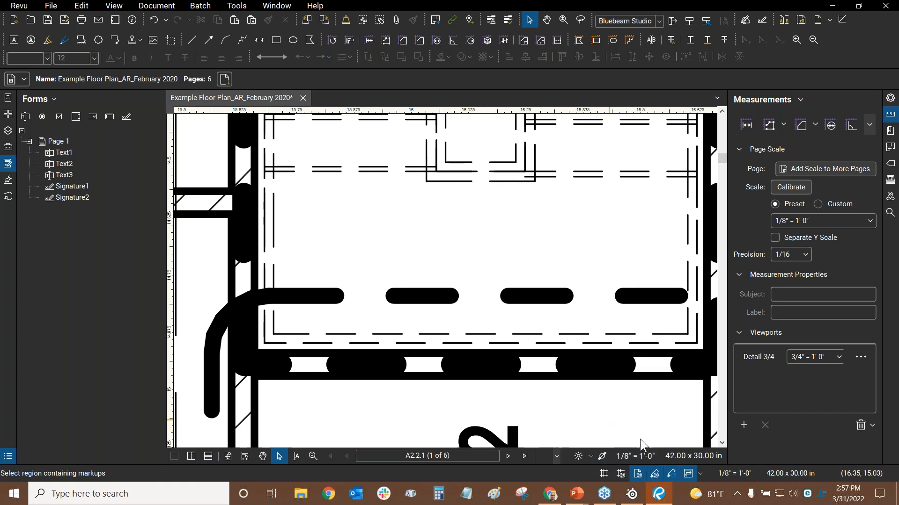
# Pin the View menu's Full-Screen Crosshair command to the Navigation Bar Left toolbar
pyautogui.click(87, 9)
pyautogui.moveTo(114, 10)
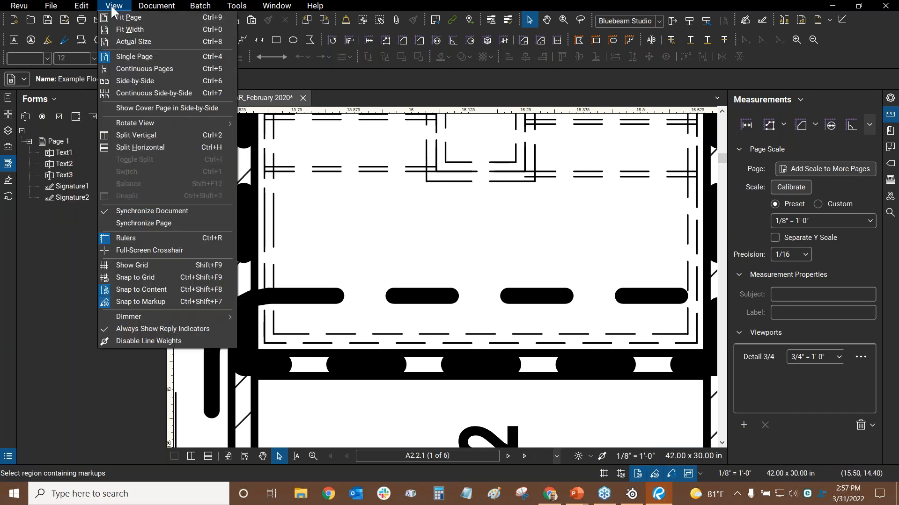
pyautogui.click(122, 343)
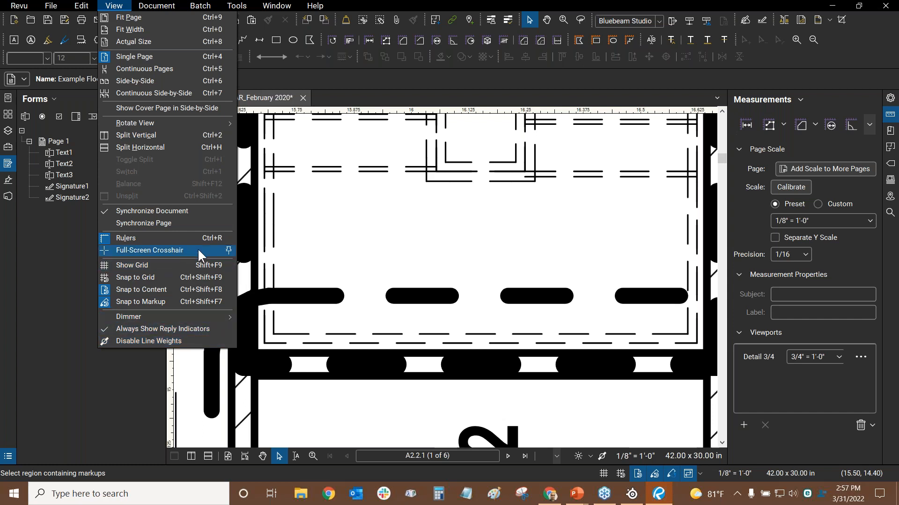
pyautogui.click(229, 251)
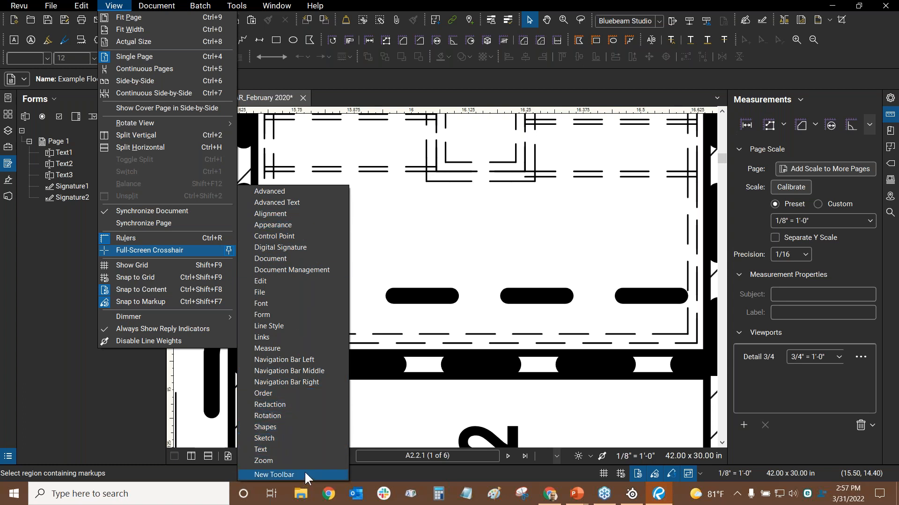
pyautogui.click(293, 359)
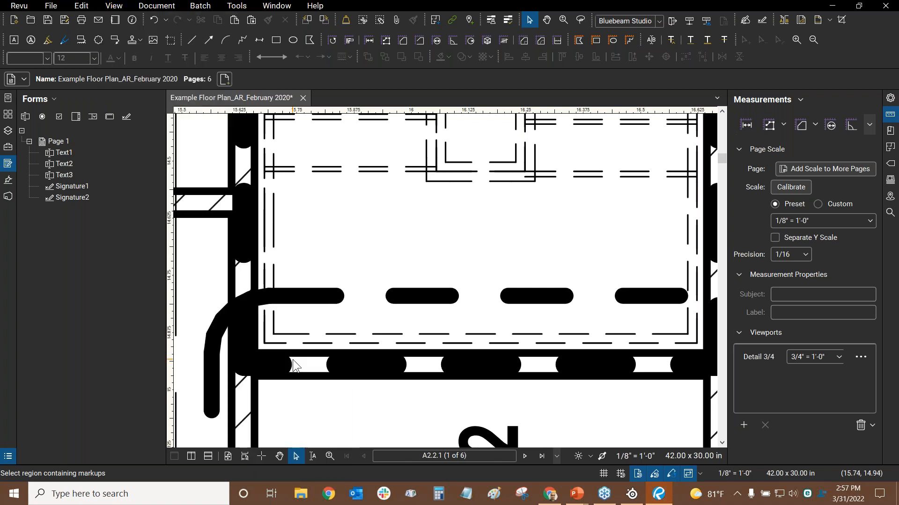
# Turn the full-screen crosshair on, then switch it back off
pyautogui.click(262, 457)
pyautogui.scroll(-5, 392, 251)
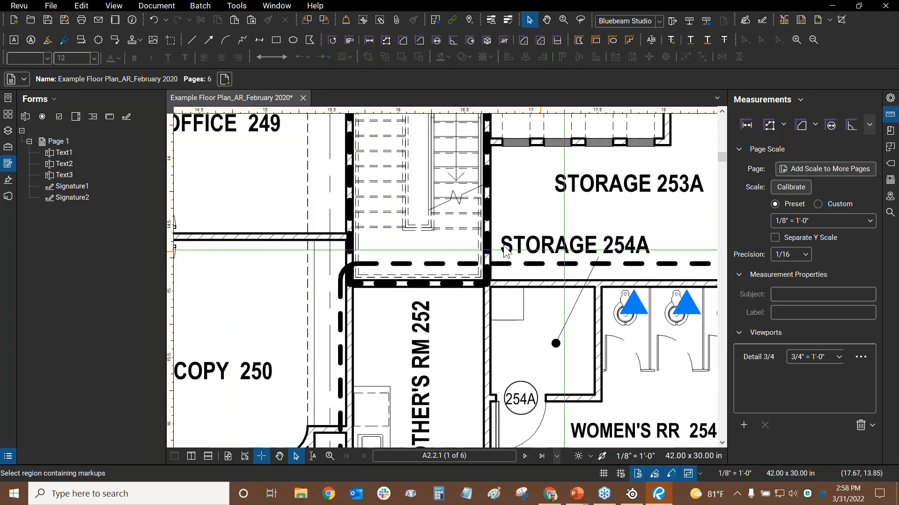
pyautogui.click(261, 456)
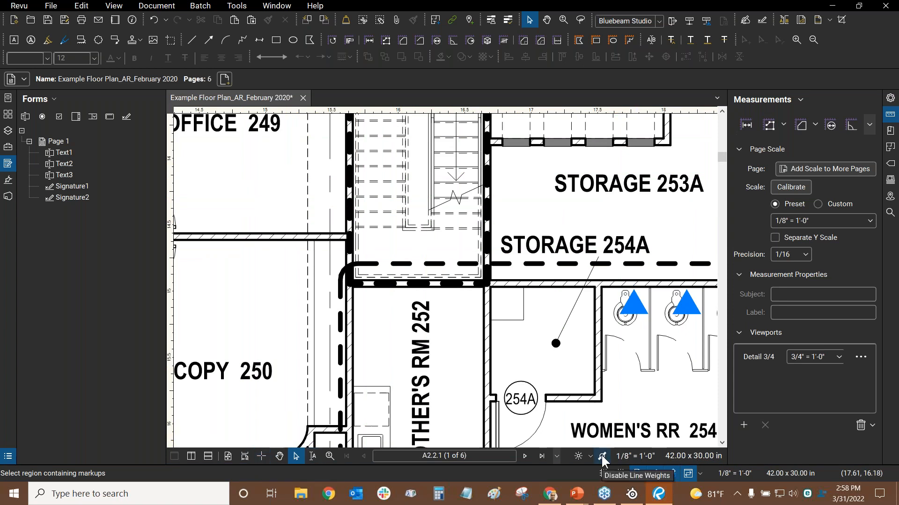
# Check which toolbar holds the Disable Line Weights toggle, then fit the whole sheet with Ctrl+9
pyautogui.click(111, 6)
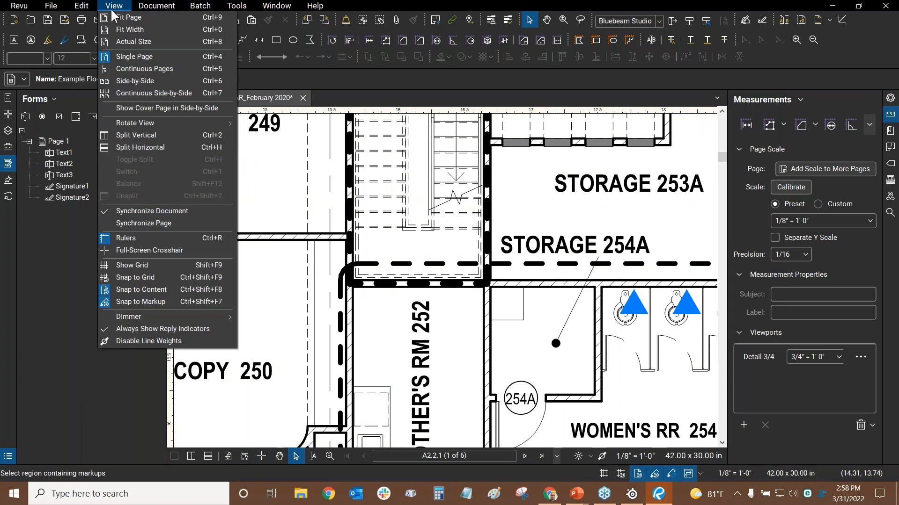
pyautogui.click(231, 339)
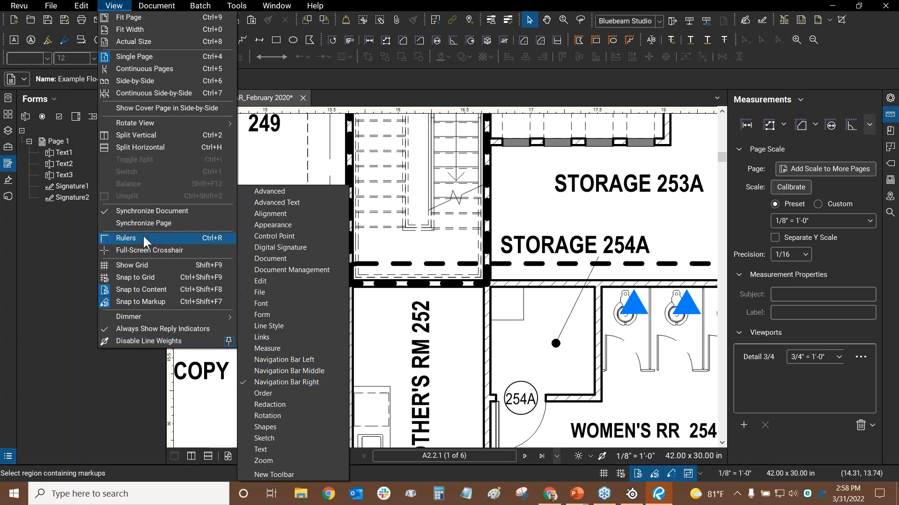
pyautogui.click(277, 280)
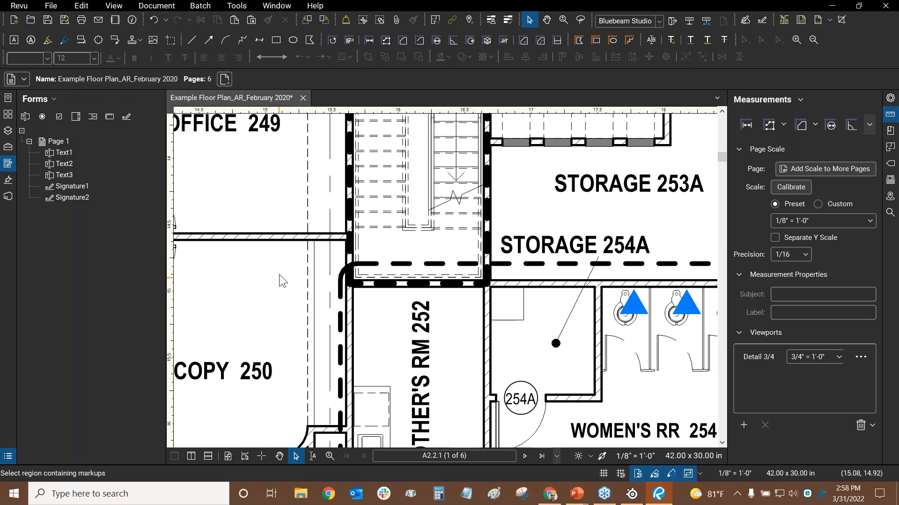
pyautogui.hotkey('ctrl', '9')
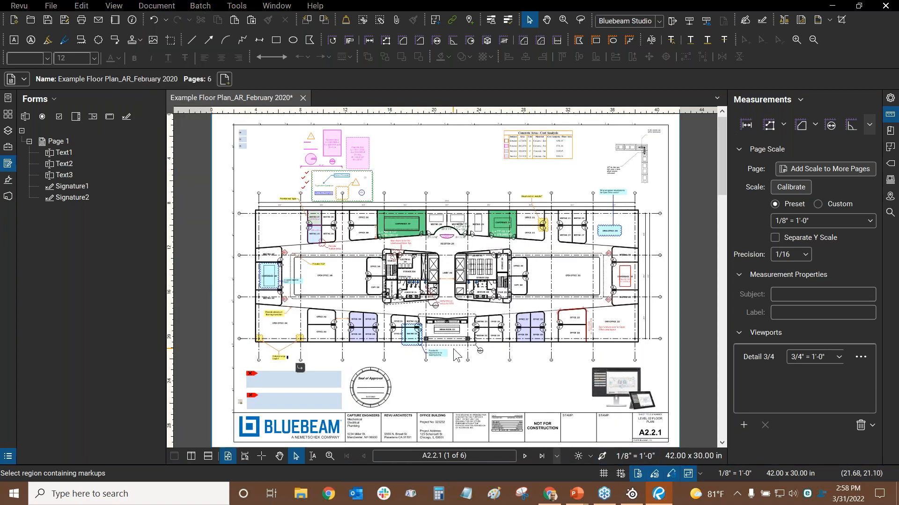
pyautogui.hotkey('alt', 'Tab')
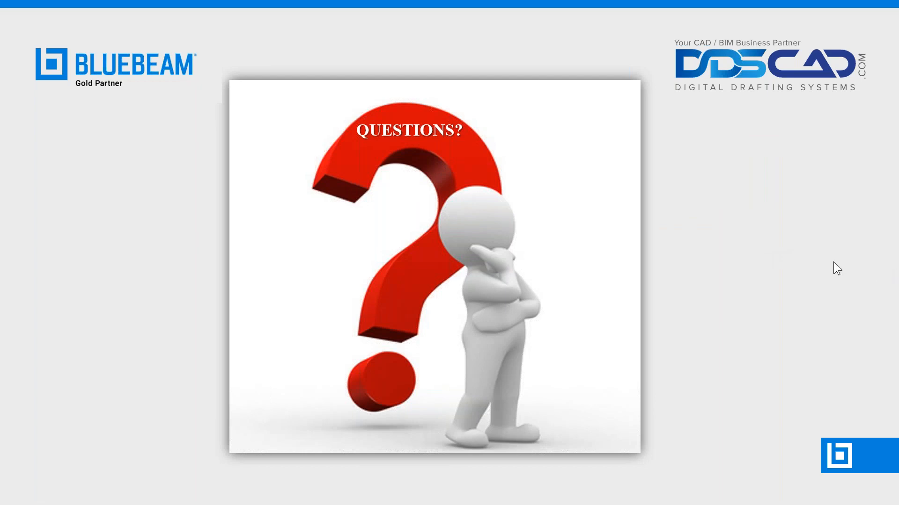
pyautogui.hotkey('alt', 'Tab')
pyautogui.hotkey('alt', 'Tab')
pyautogui.hotkey('alt', 'Tab')
pyautogui.hotkey('alt', 'Tab')
pyautogui.hotkey('alt', 'Tab')
pyautogui.hotkey('alt', 'Tab')
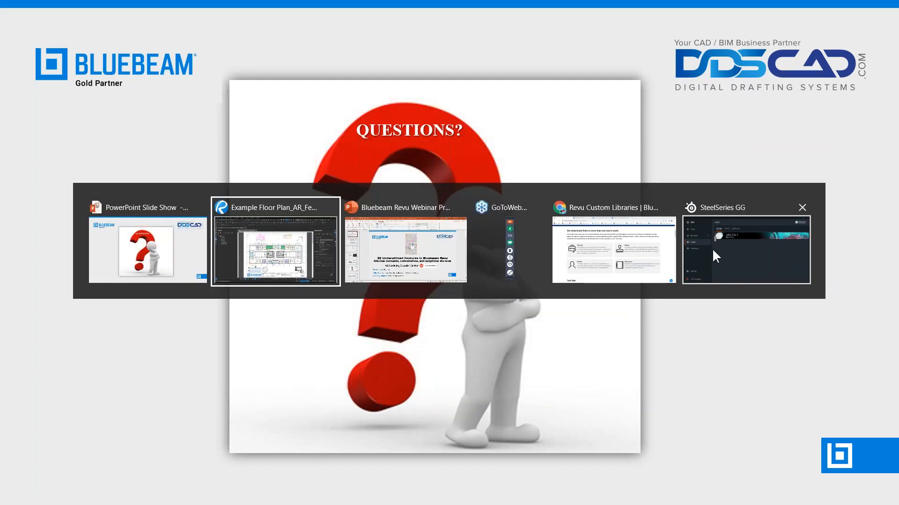
pyautogui.hotkey('alt', 'Tab')
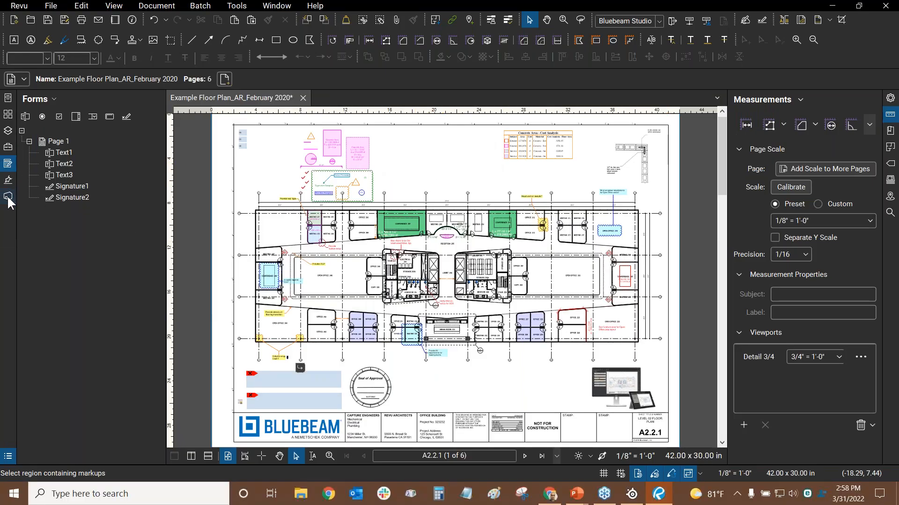
# Go from the Studio projects list to the File Access panel, collapsing and reopening it
pyautogui.click(8, 200)
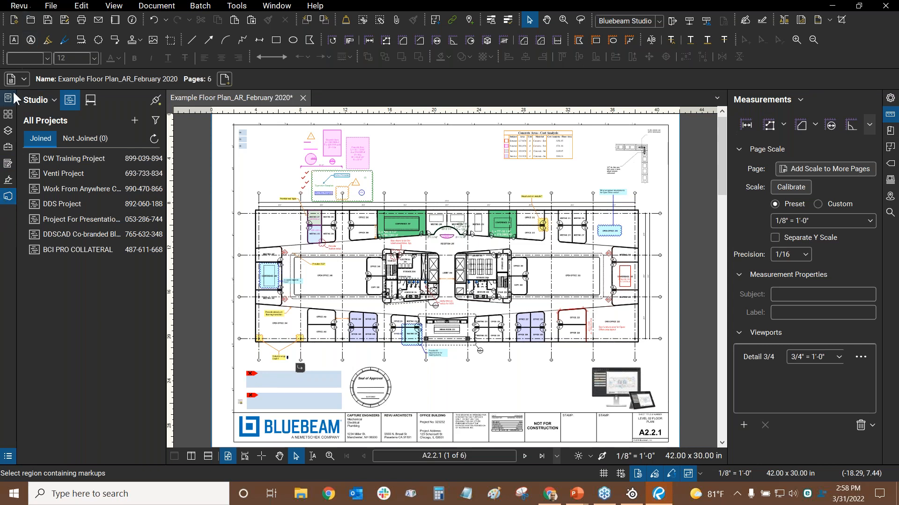
pyautogui.click(6, 102)
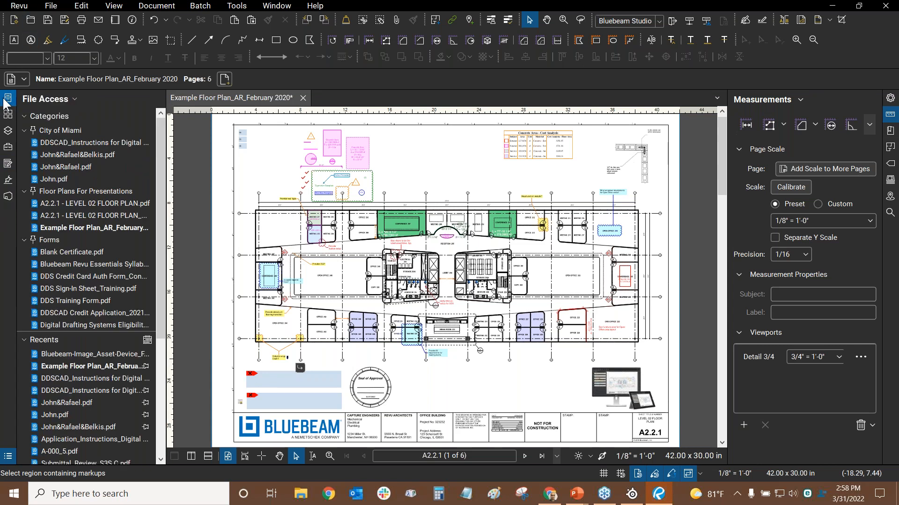
pyautogui.click(5, 102)
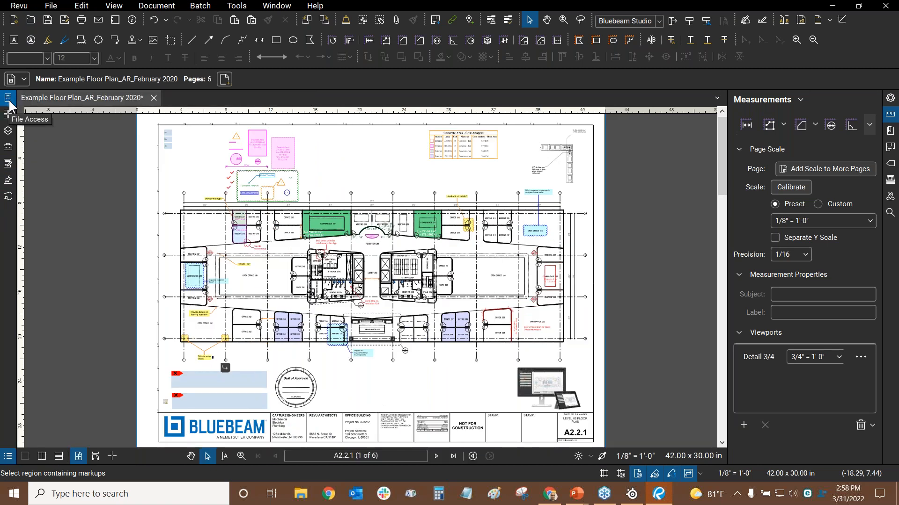
pyautogui.click(8, 101)
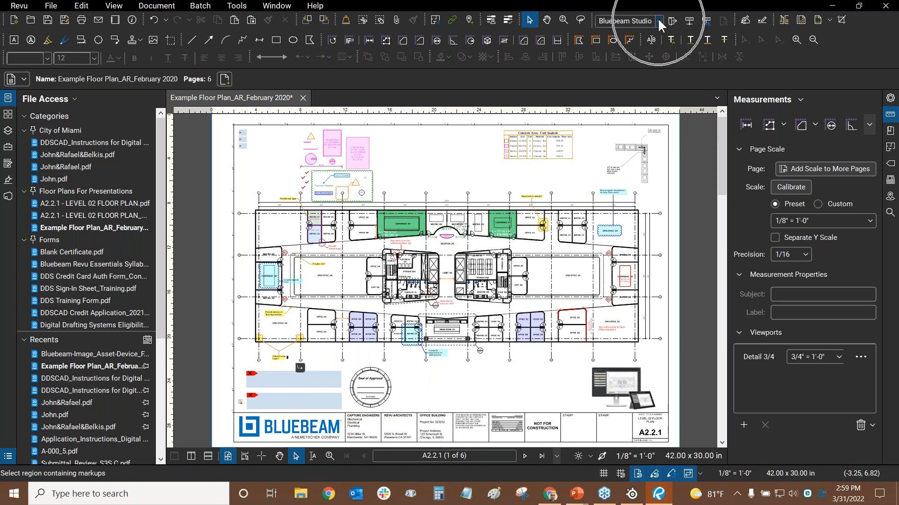
# Hide and restore the Document Management toolbar, then check the Studio connection status
pyautogui.rightClick(793, 42)
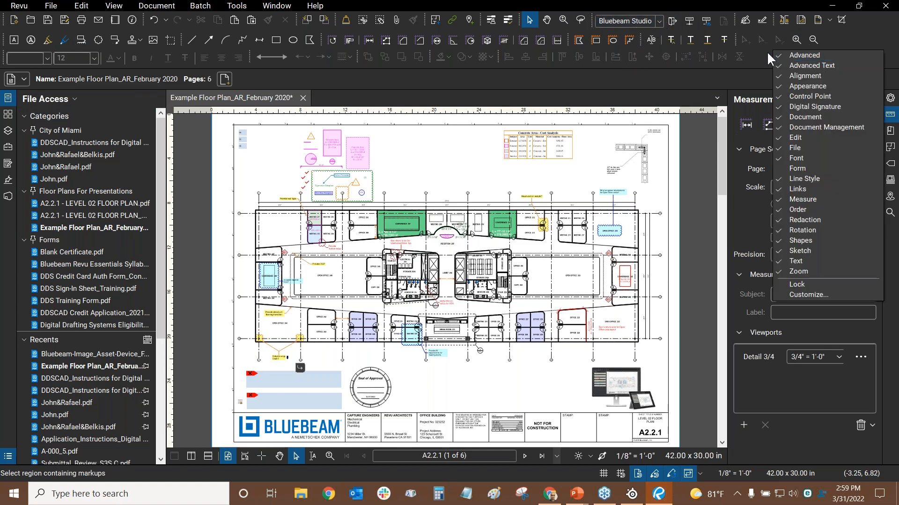
pyautogui.click(810, 127)
pyautogui.rightClick(791, 53)
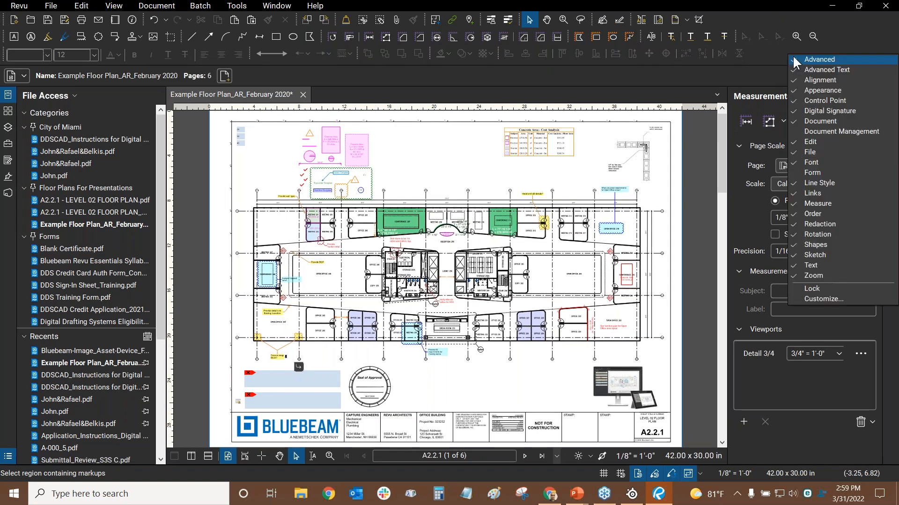
pyautogui.click(820, 133)
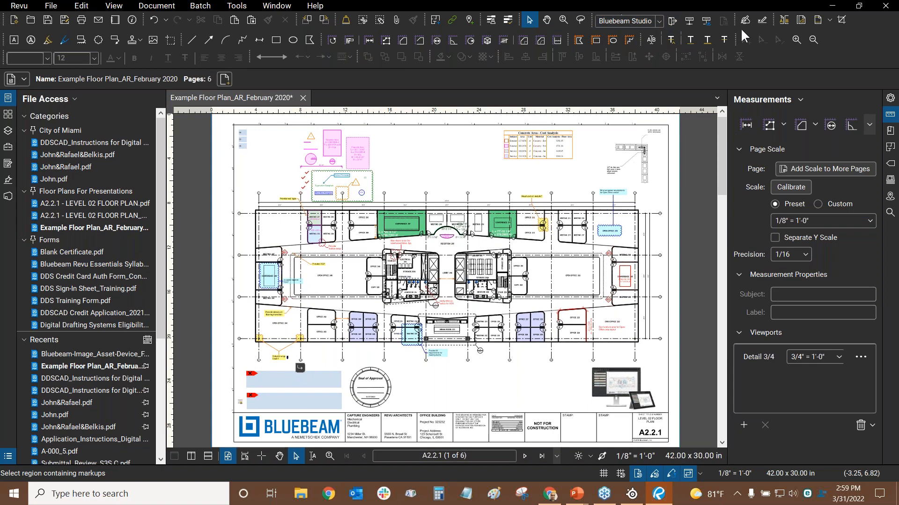
pyautogui.click(660, 22)
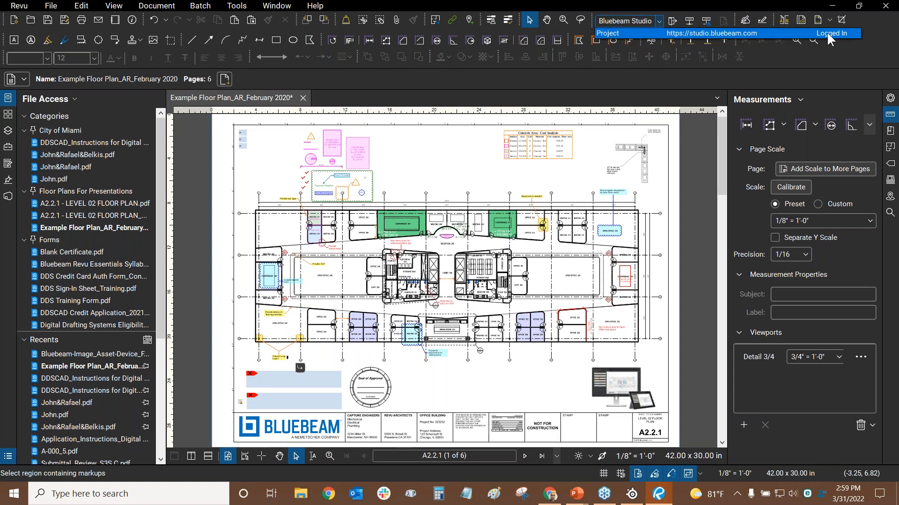
pyautogui.click(777, 51)
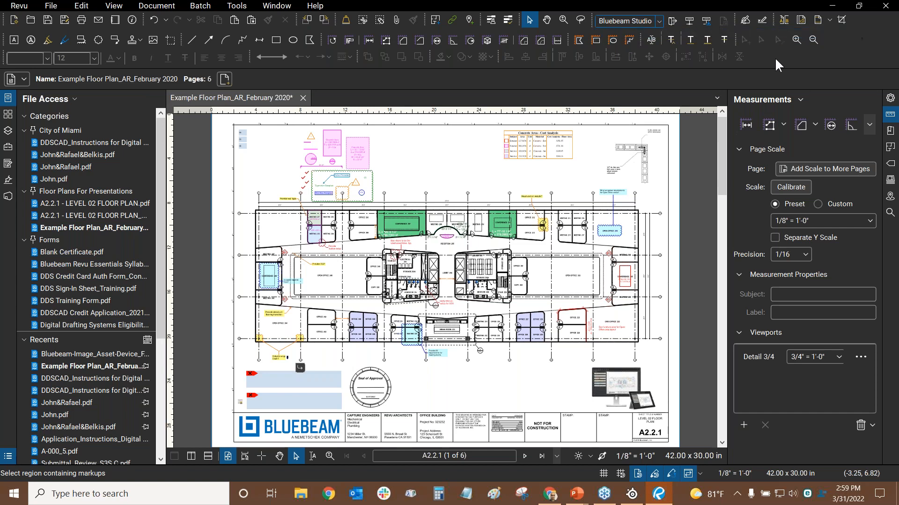
# Sign out of Studio, collapse the side panel, and confirm the status reads Logged Out
pyautogui.click(8, 197)
pyautogui.click(39, 100)
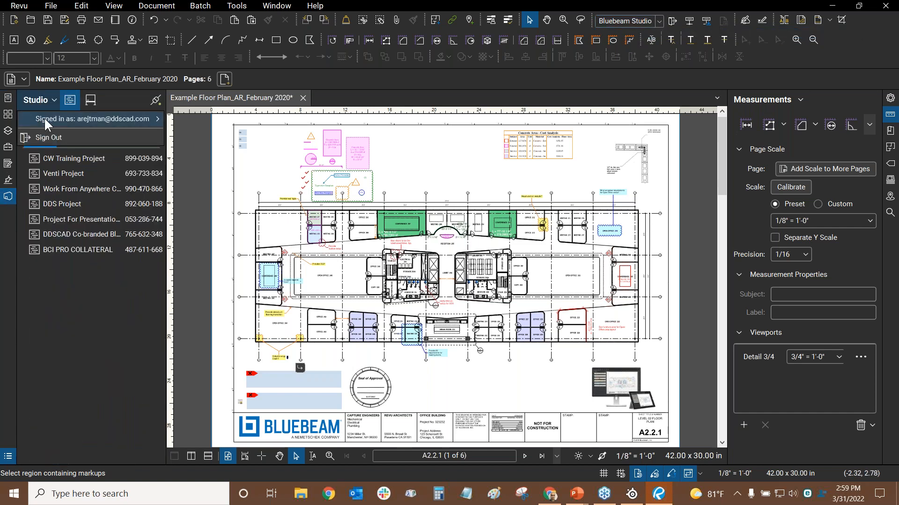
pyautogui.click(44, 135)
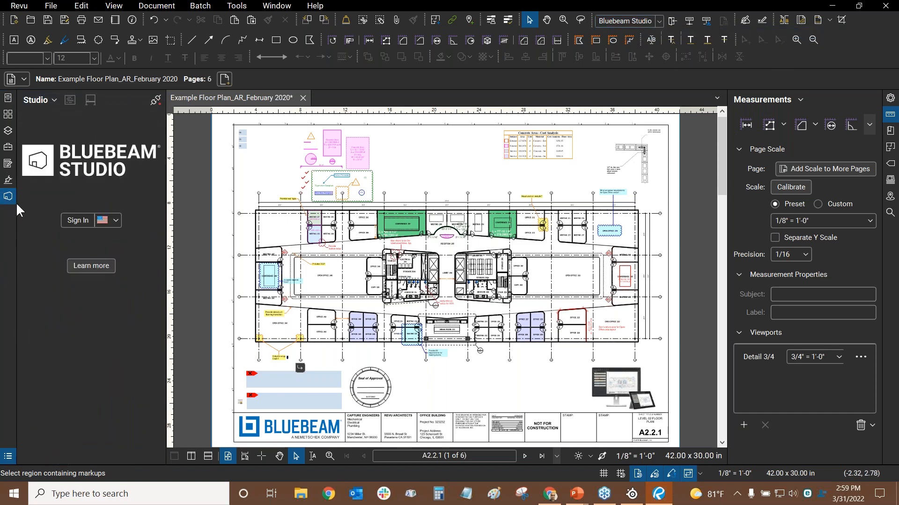
pyautogui.click(8, 98)
pyautogui.click(8, 98)
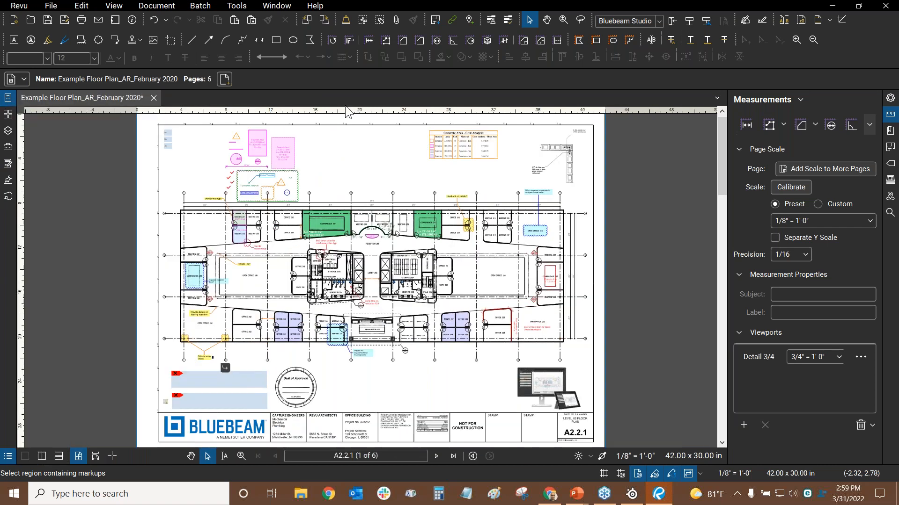
pyautogui.click(659, 20)
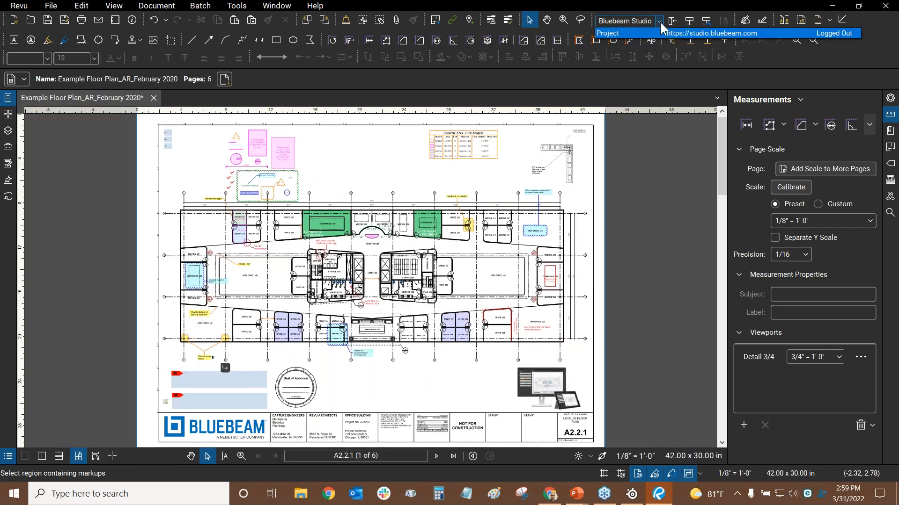
pyautogui.click(793, 52)
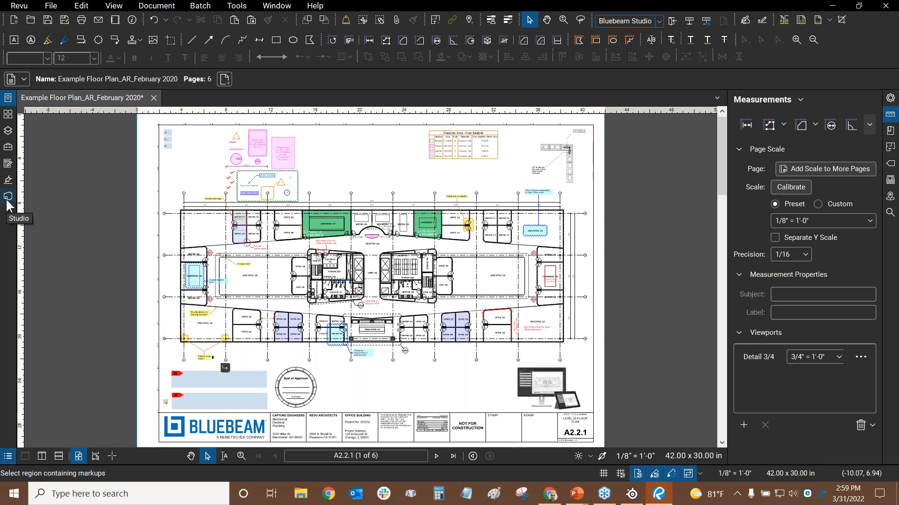
# Switch to the PowerPoint QUESTIONS? slide with Alt+Tab, then back to Revu
pyautogui.hotkey('alt', 'Tab')
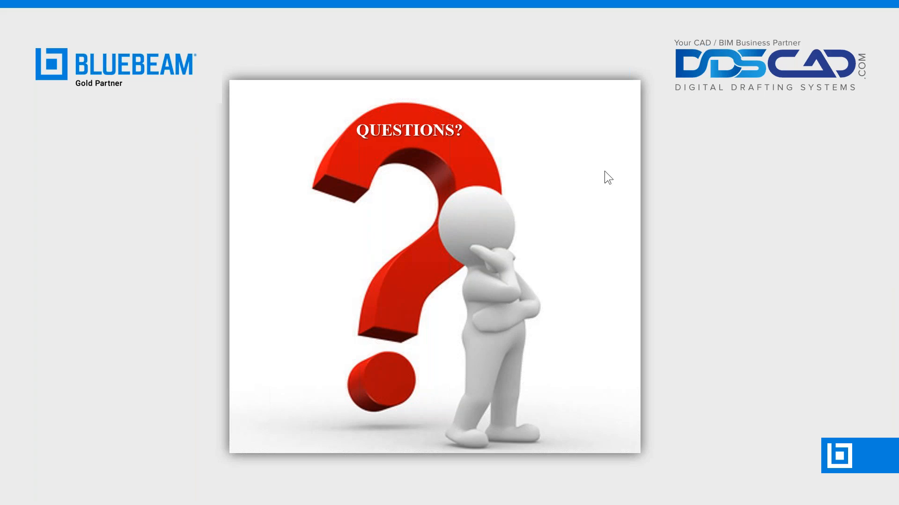
pyautogui.hotkey('alt', 'Tab')
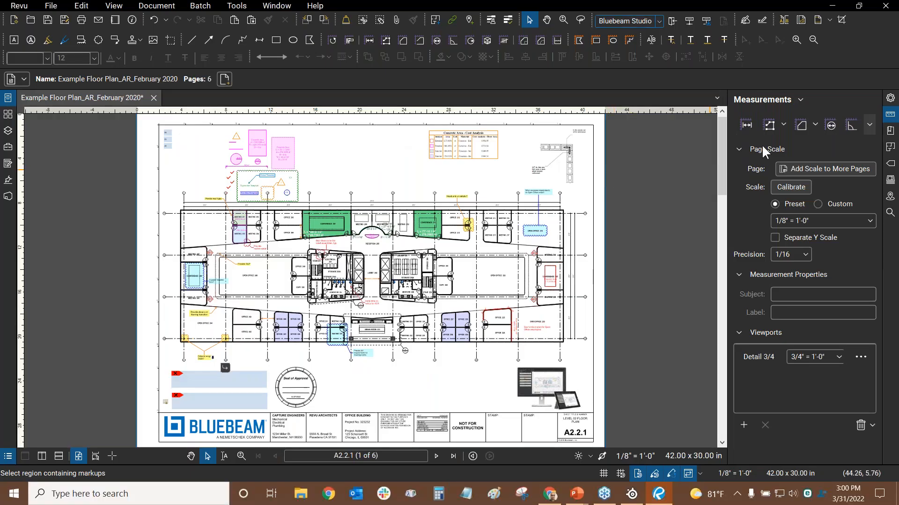
# Collapse the right-hand side panel to widen the floor plan, then open the Revu main menu
pyautogui.click(890, 114)
pyautogui.click(891, 99)
pyautogui.click(891, 99)
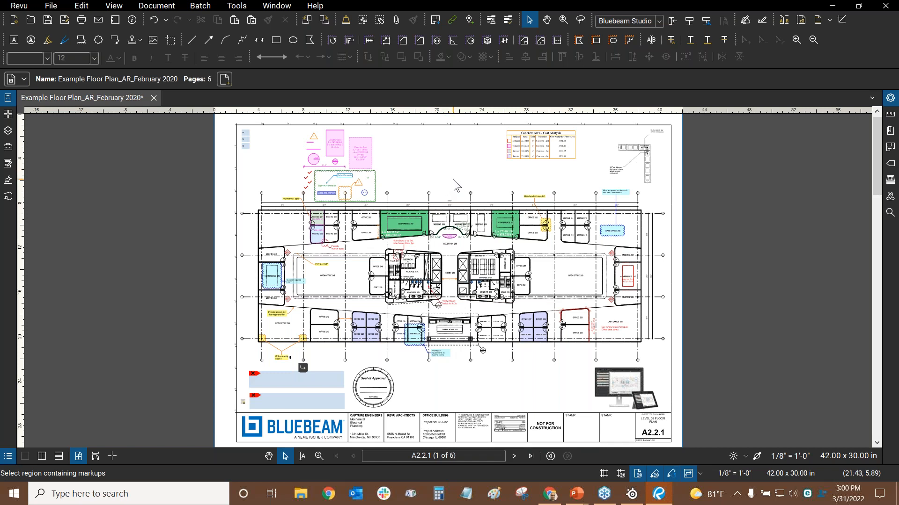
pyautogui.click(23, 6)
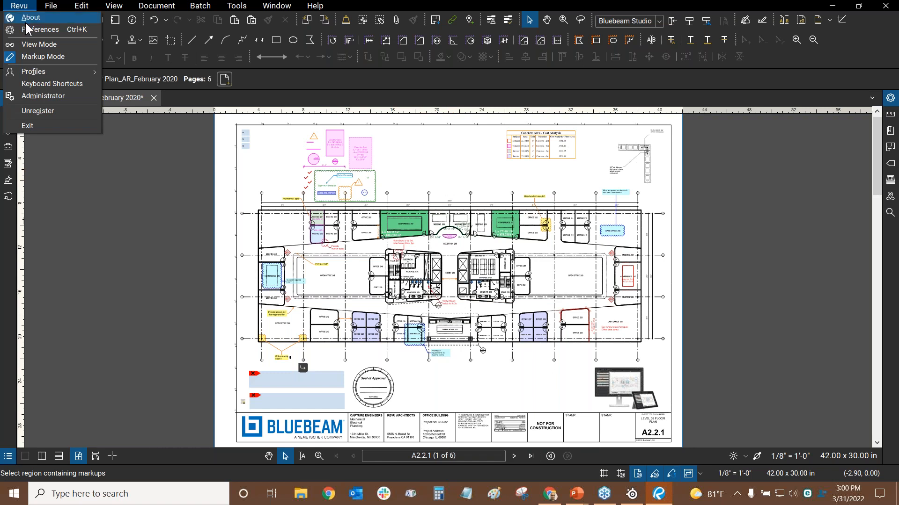
pyautogui.click(28, 28)
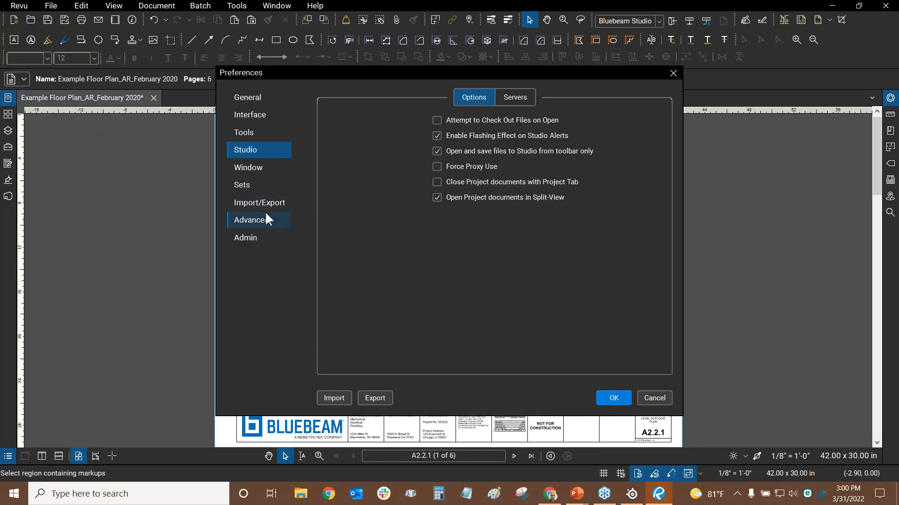
pyautogui.click(254, 221)
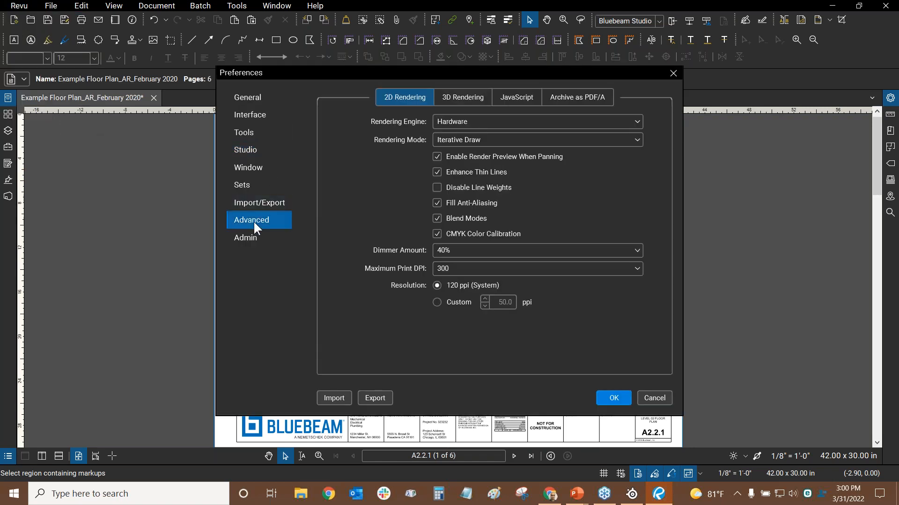
pyautogui.click(459, 122)
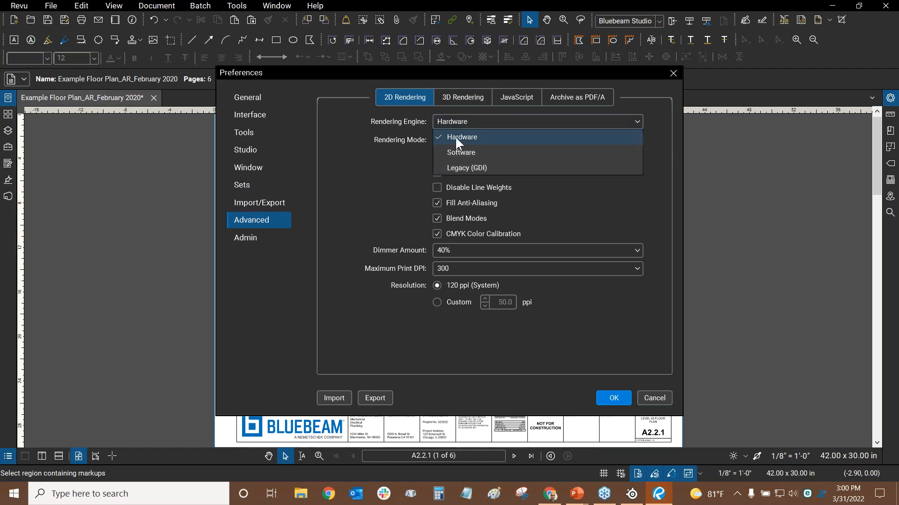
pyautogui.click(317, 137)
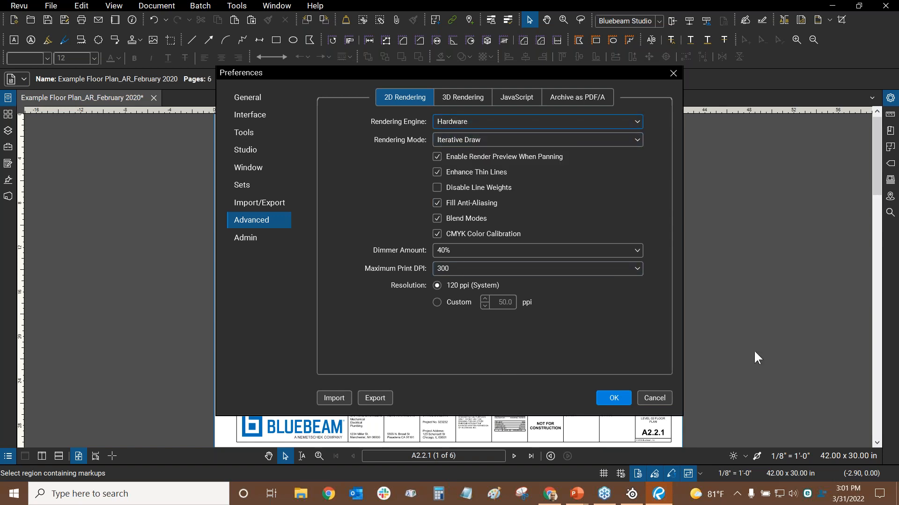
pyautogui.click(655, 398)
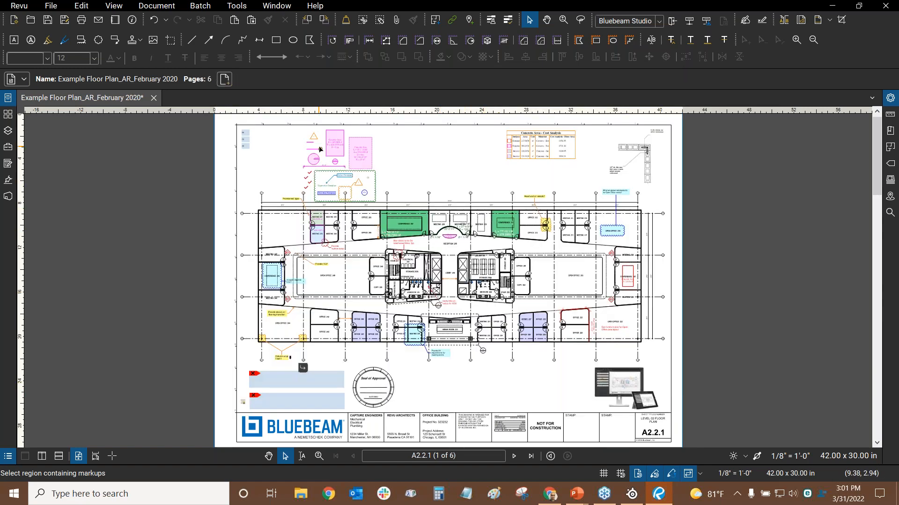
pyautogui.scroll(2, 321, 141)
pyautogui.scroll(3, 345, 166)
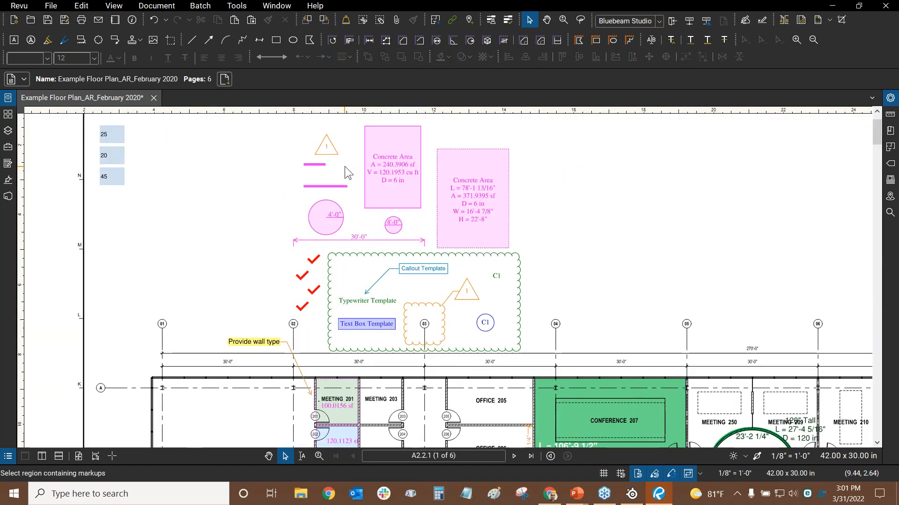
pyautogui.moveTo(541, 180); pyautogui.dragTo(529, 176)
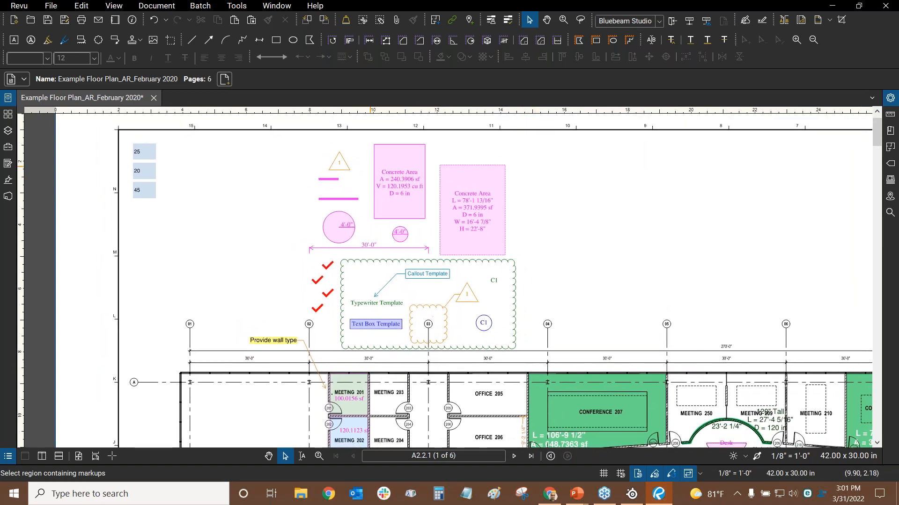
pyautogui.scroll(1, 535, 172)
pyautogui.scroll(-3, 531, 247)
pyautogui.hotkey('ctrl', '0')
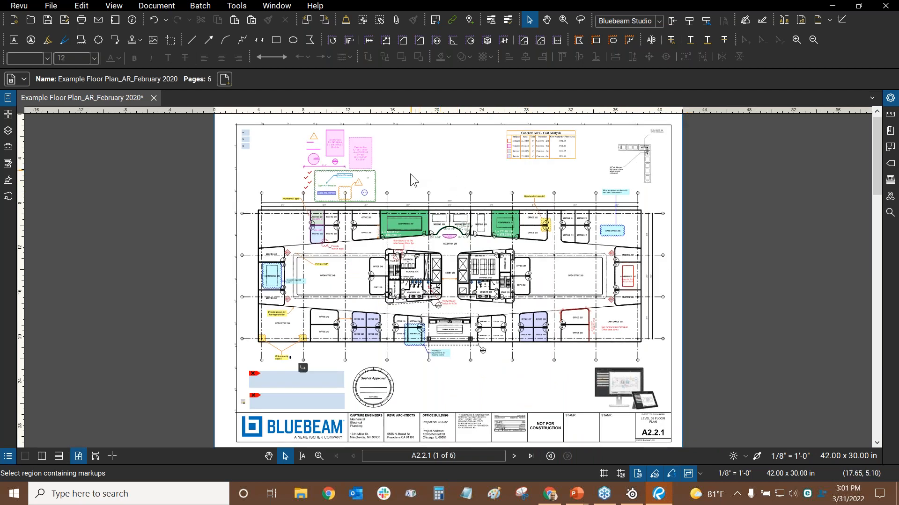
pyautogui.moveTo(575, 284); pyautogui.dragTo(487, 221)
pyautogui.scroll(3, 447, 218)
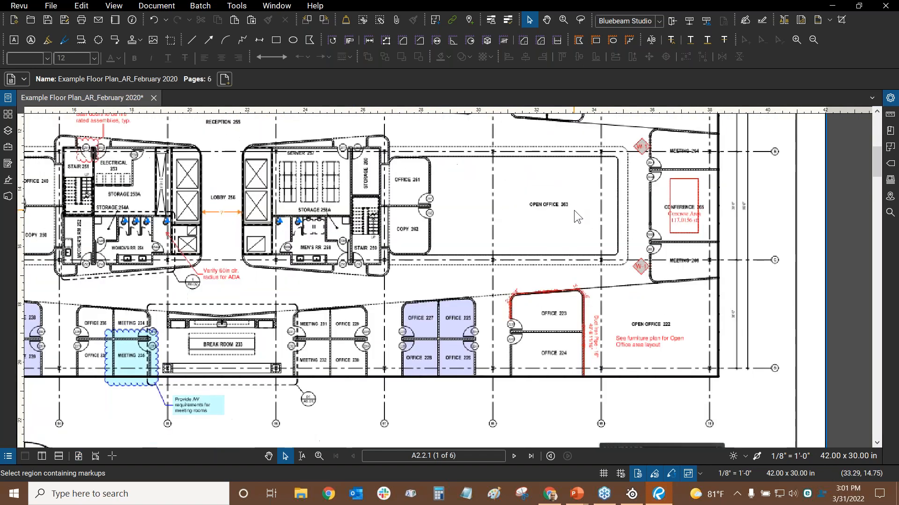
pyautogui.moveTo(445, 290); pyautogui.dragTo(454, 221)
pyautogui.scroll(2, 454, 221)
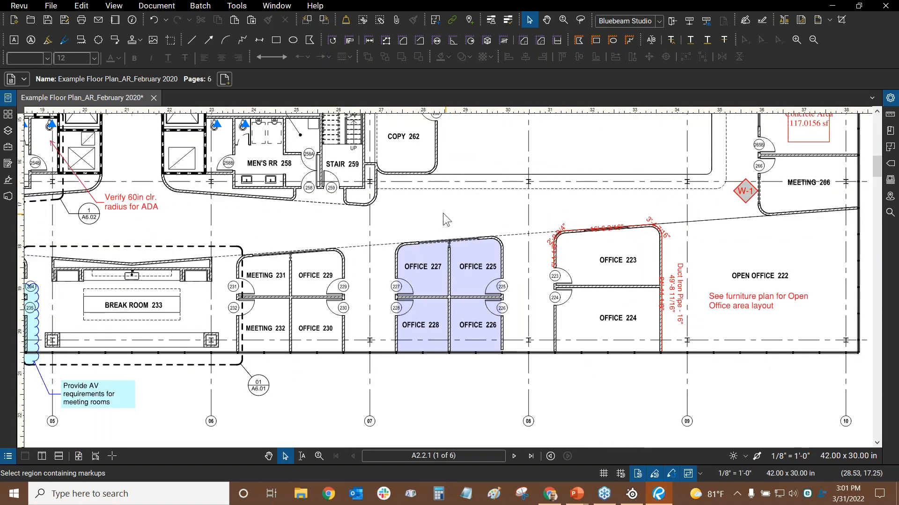
pyautogui.moveTo(355, 216); pyautogui.dragTo(439, 244)
pyautogui.scroll(3, 495, 238)
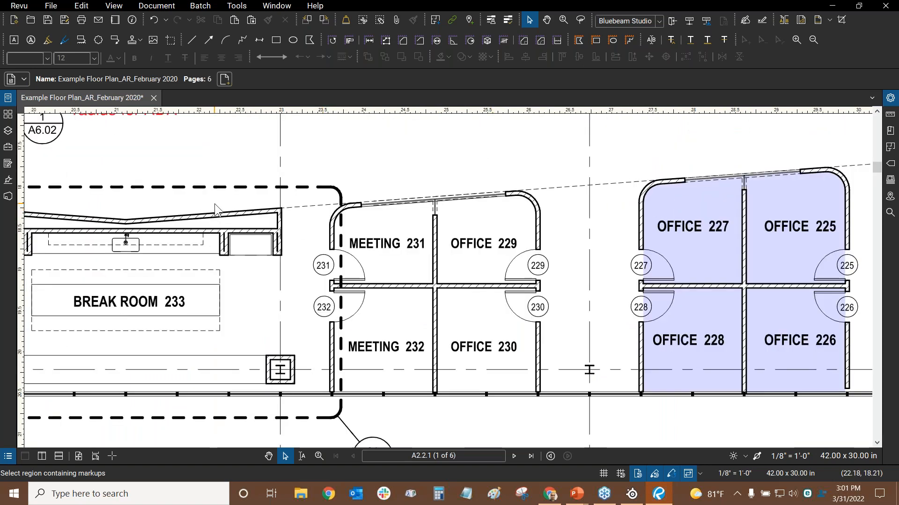
pyautogui.moveTo(215, 205); pyautogui.dragTo(406, 204)
pyautogui.scroll(3, 448, 282)
pyautogui.scroll(-6, 447, 282)
pyautogui.scroll(-2, 445, 281)
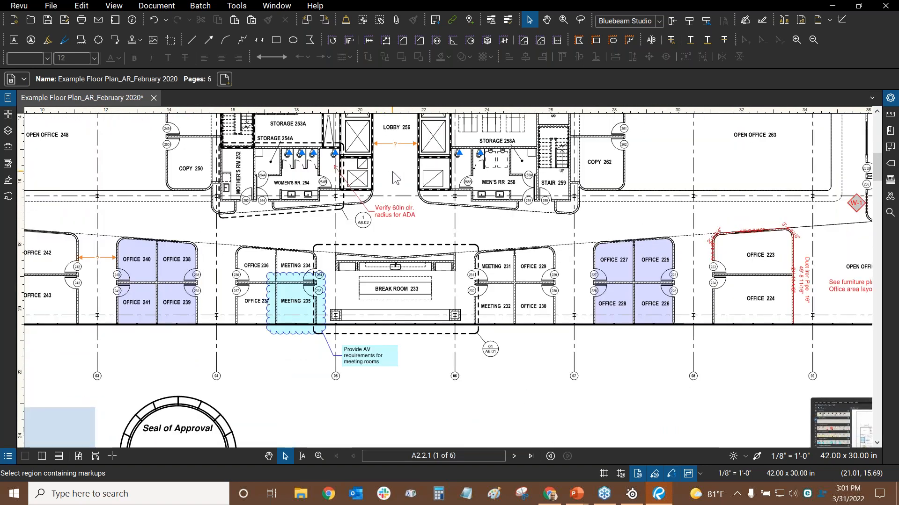
pyautogui.scroll(-5, 396, 173)
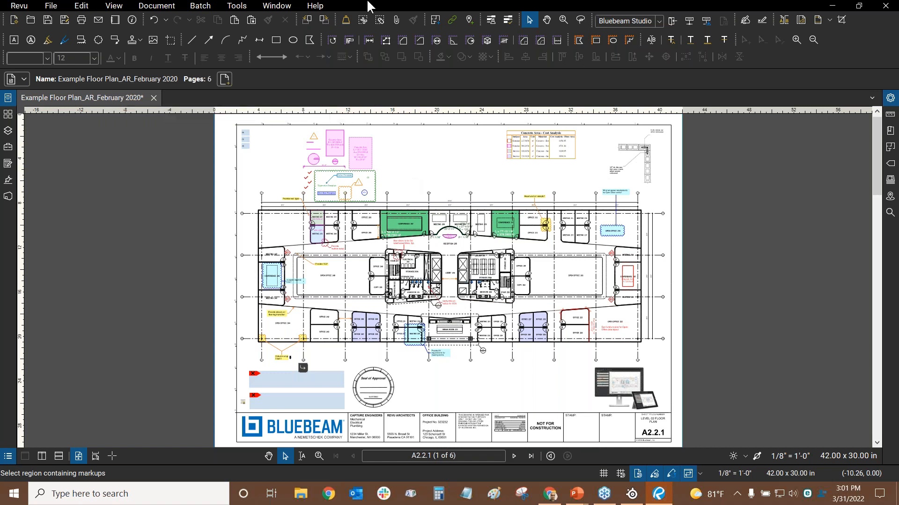
pyautogui.click(320, 7)
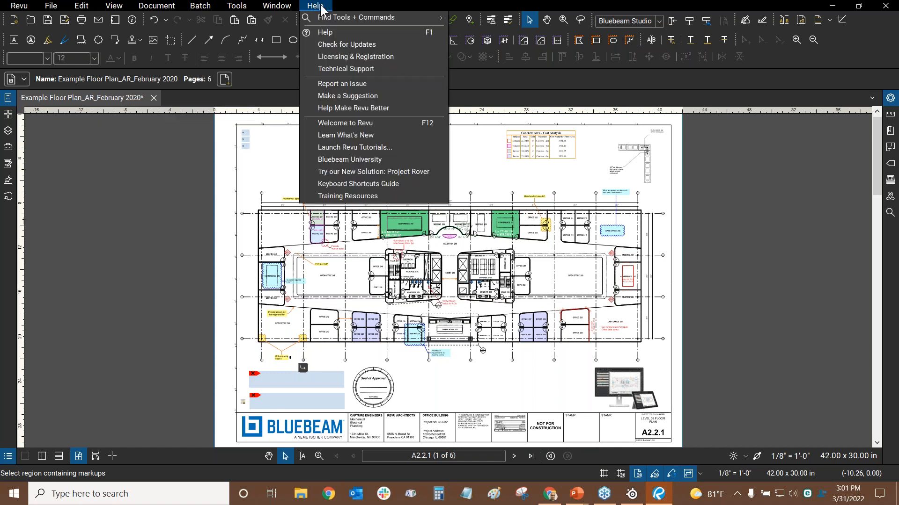
pyautogui.click(344, 45)
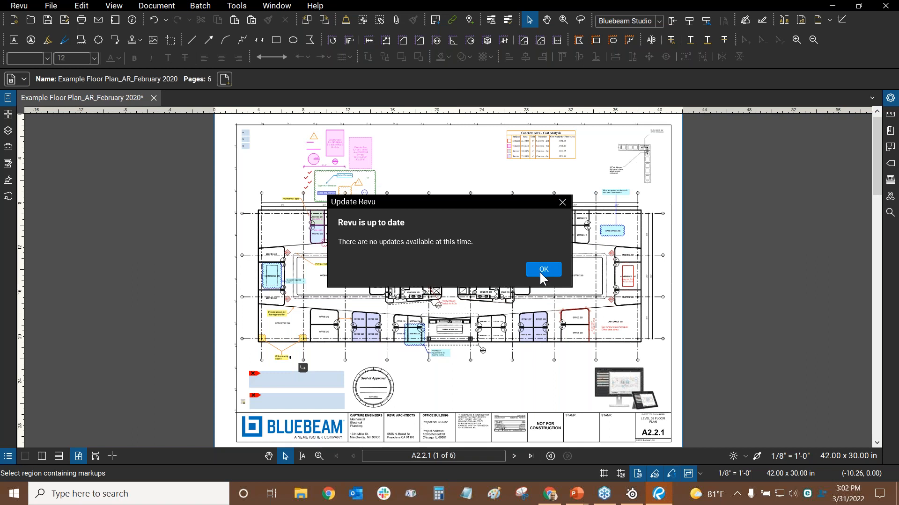
pyautogui.click(542, 270)
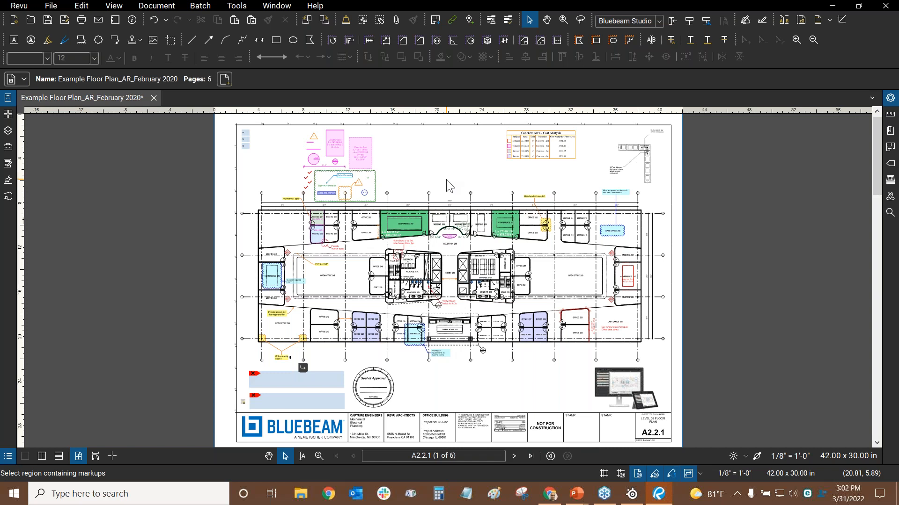
pyautogui.hotkey('alt', 'Tab')
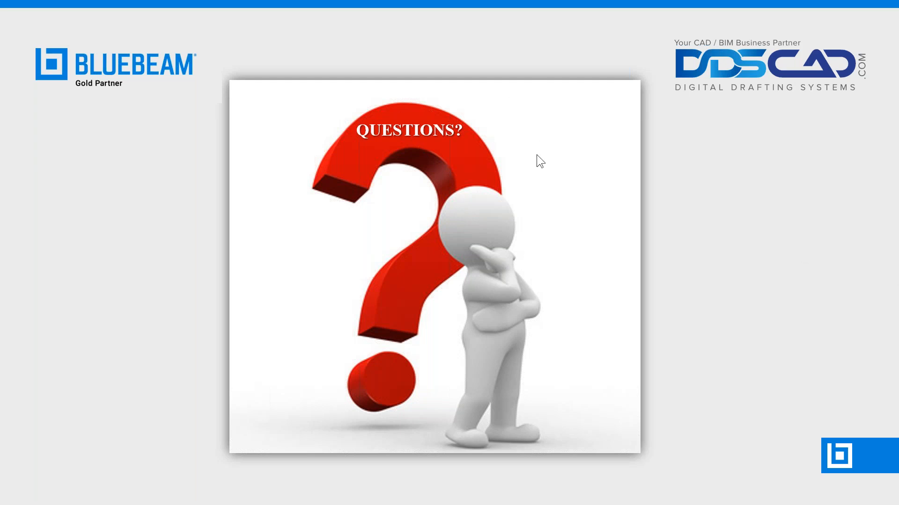
pyautogui.hotkey('alt', 'Tab')
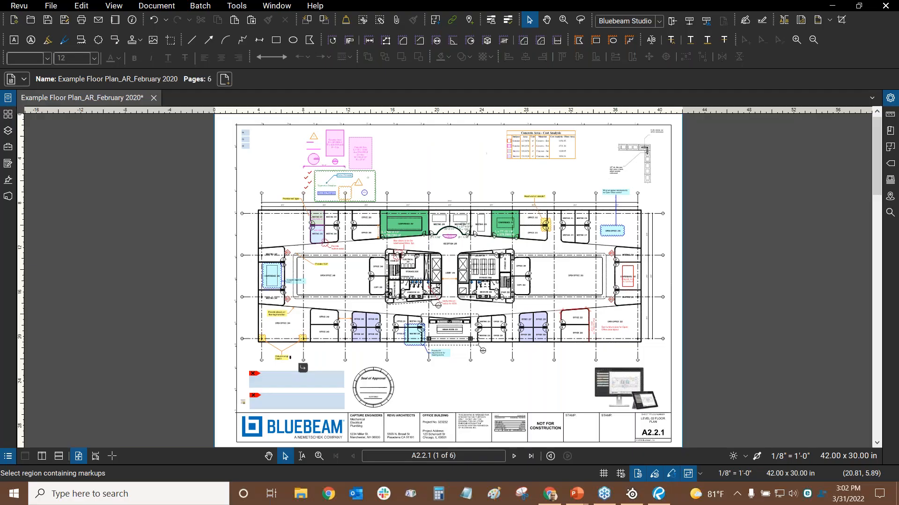
pyautogui.scroll(5, 406, 187)
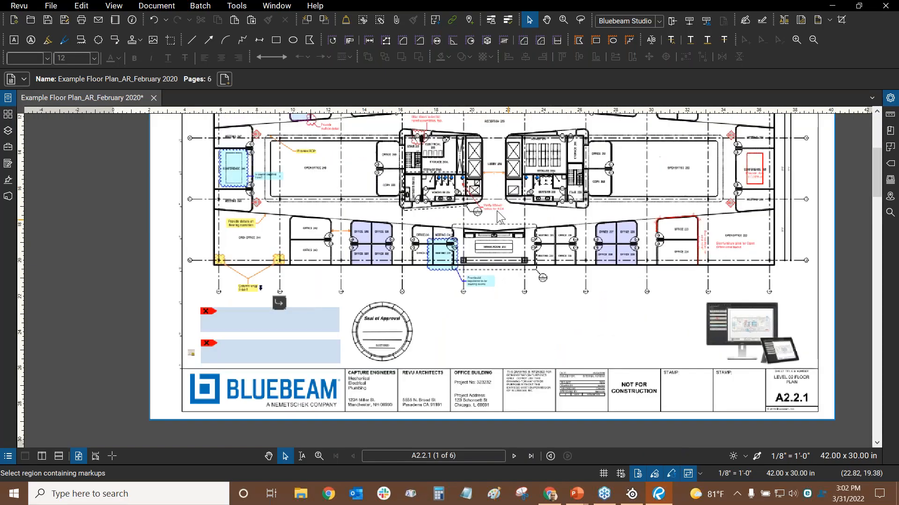
pyautogui.scroll(6, 328, 251)
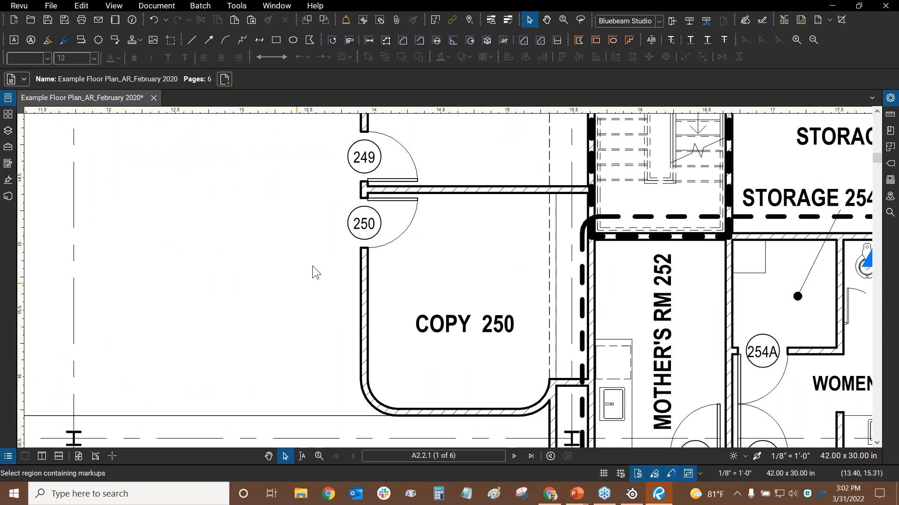
pyautogui.scroll(2, 335, 220)
pyautogui.scroll(2, 334, 215)
pyautogui.moveTo(431, 245); pyautogui.dragTo(414, 443)
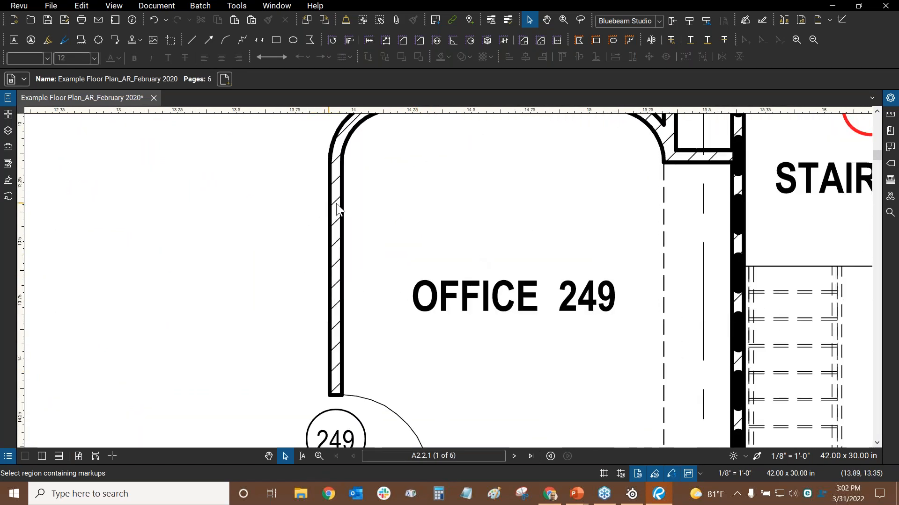
pyautogui.scroll(-5, 401, 193)
pyautogui.moveTo(459, 124); pyautogui.dragTo(293, 252)
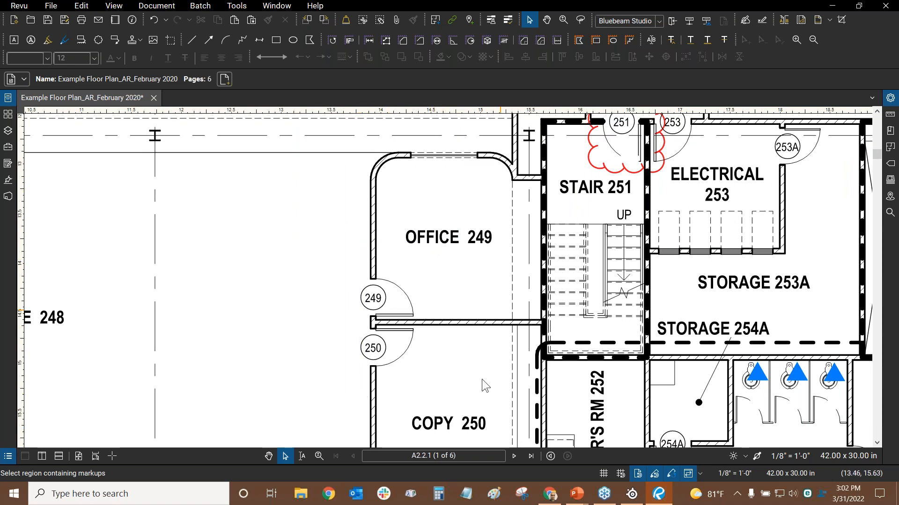
pyautogui.moveTo(373, 264); pyautogui.dragTo(391, 213)
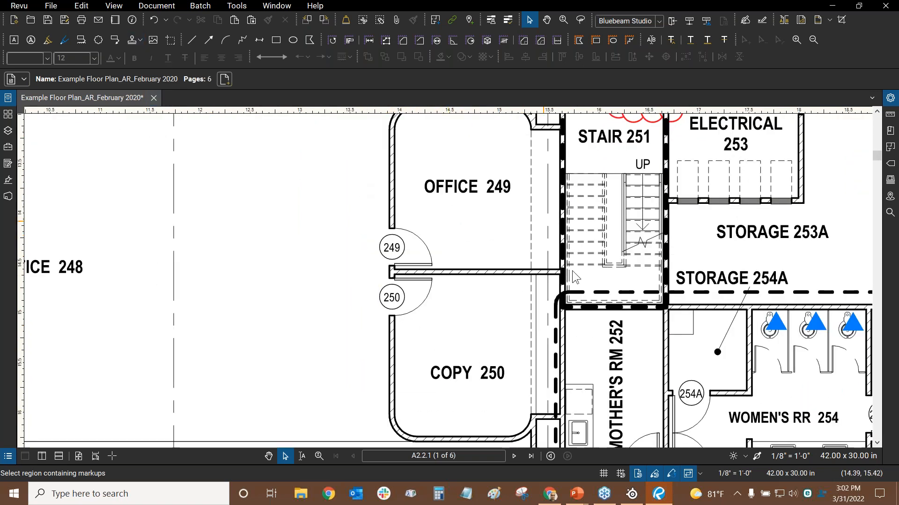
pyautogui.moveTo(529, 251); pyautogui.dragTo(152, 224)
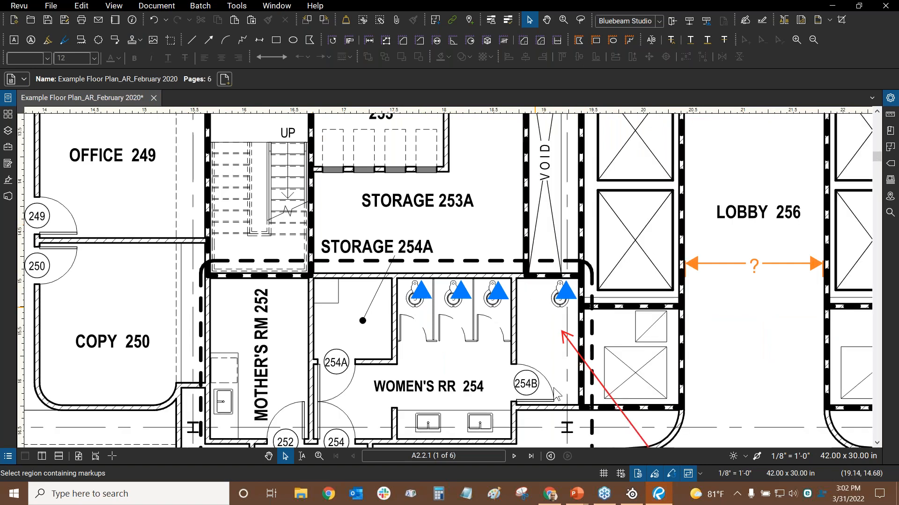
pyautogui.moveTo(537, 271); pyautogui.dragTo(311, 252)
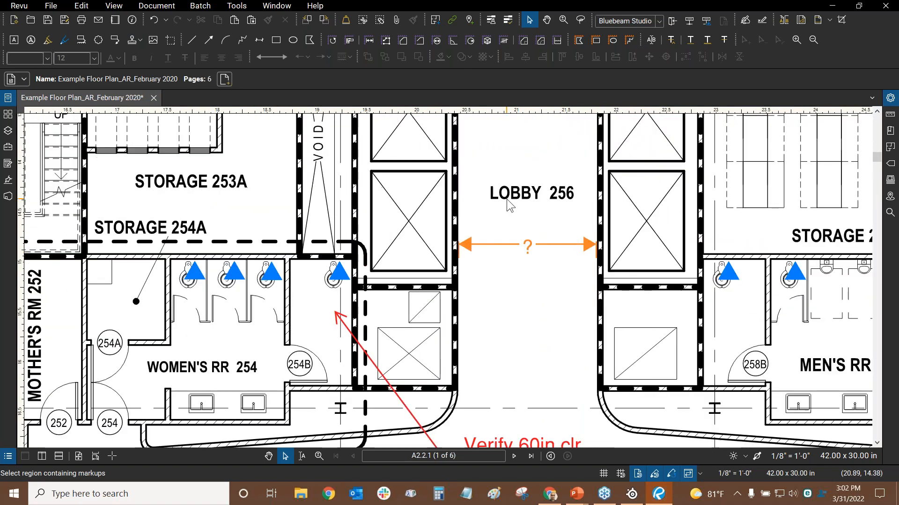
pyautogui.moveTo(511, 160); pyautogui.dragTo(335, 274)
pyautogui.scroll(-6, 336, 270)
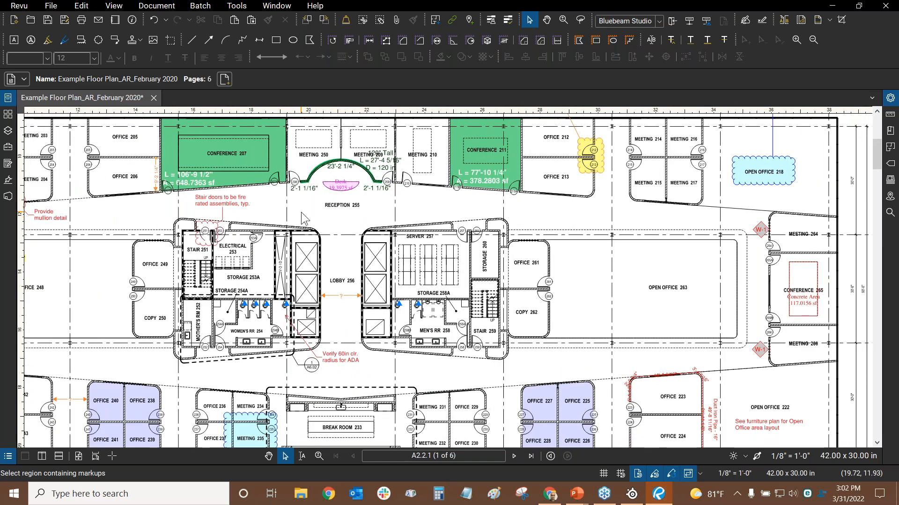
pyautogui.hotkey('ctrl', '9')
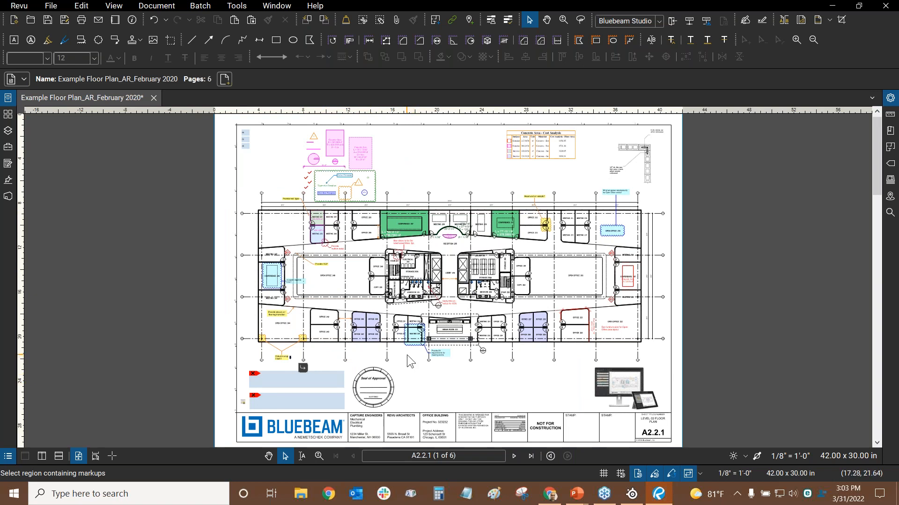
# Alt+Tab to the PowerPoint slide show's QUESTIONS? slide
pyautogui.hotkey('alt', 'Tab')
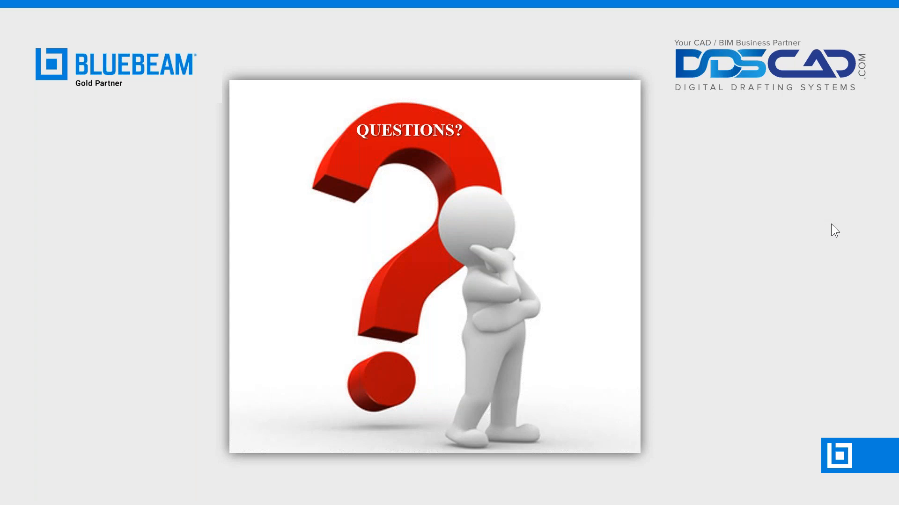
# Back in Revu, view Document Security permissions without changing them, then open the Thumbnails page options
pyautogui.hotkey('alt', 'Tab')
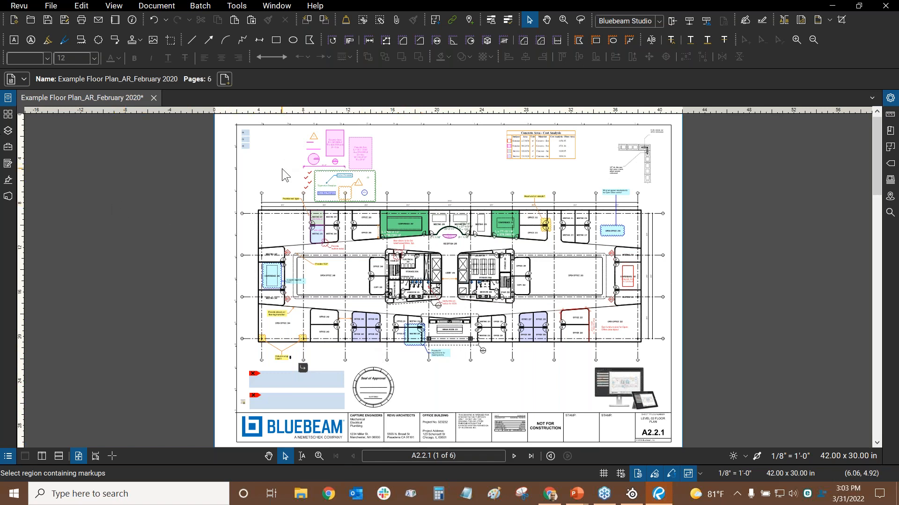
pyautogui.click(152, 10)
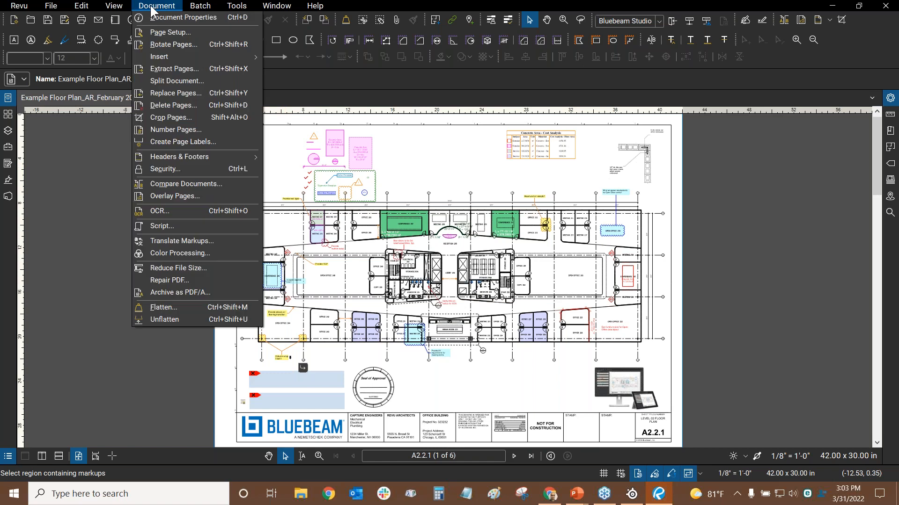
pyautogui.click(175, 168)
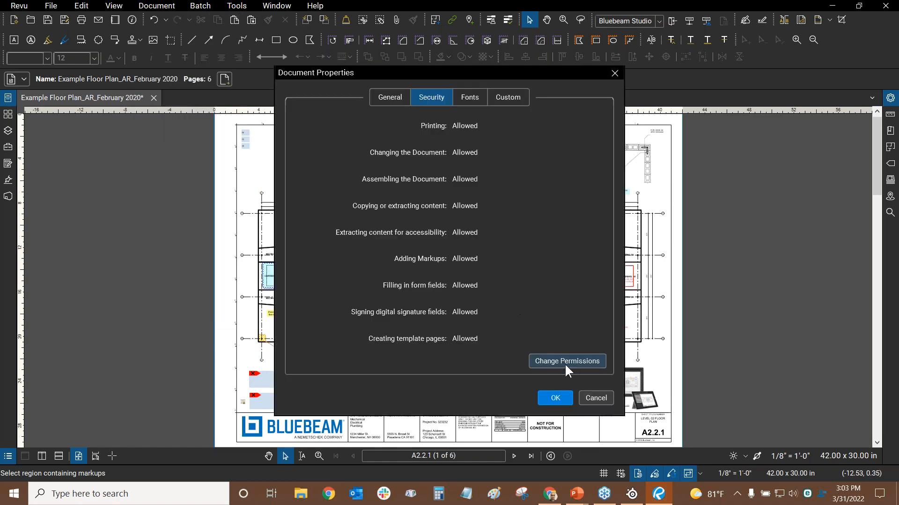
pyautogui.click(565, 364)
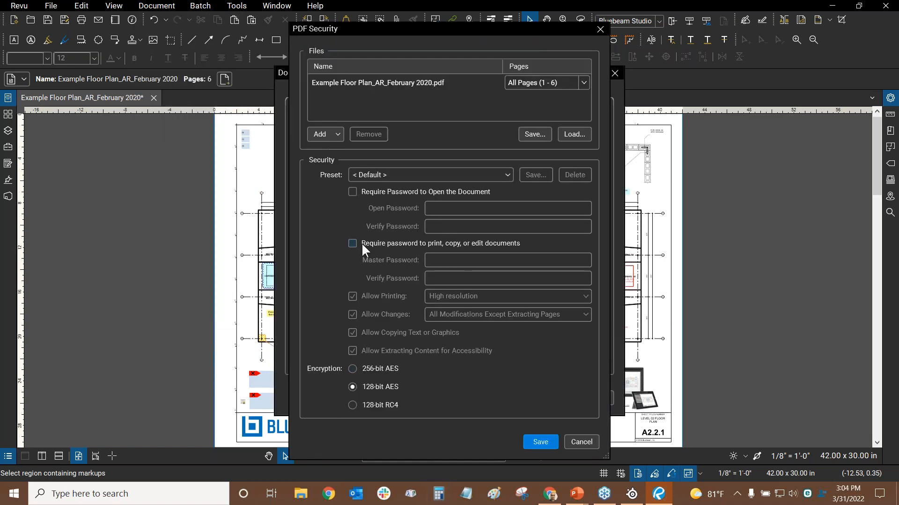
pyautogui.click(581, 443)
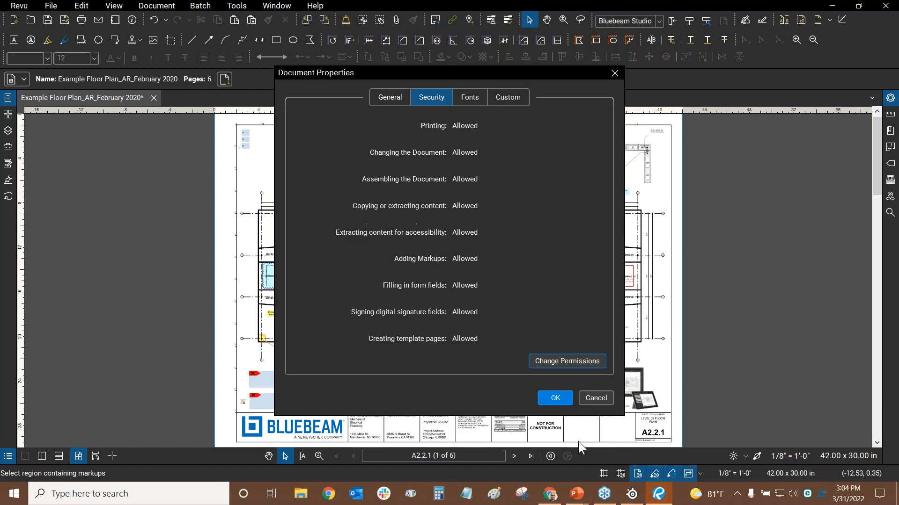
pyautogui.click(589, 398)
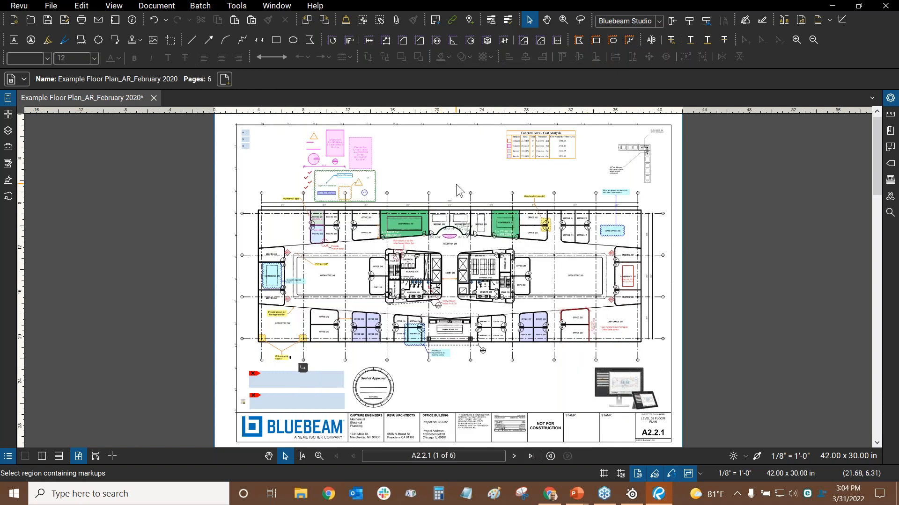
pyautogui.click(8, 114)
pyautogui.click(43, 103)
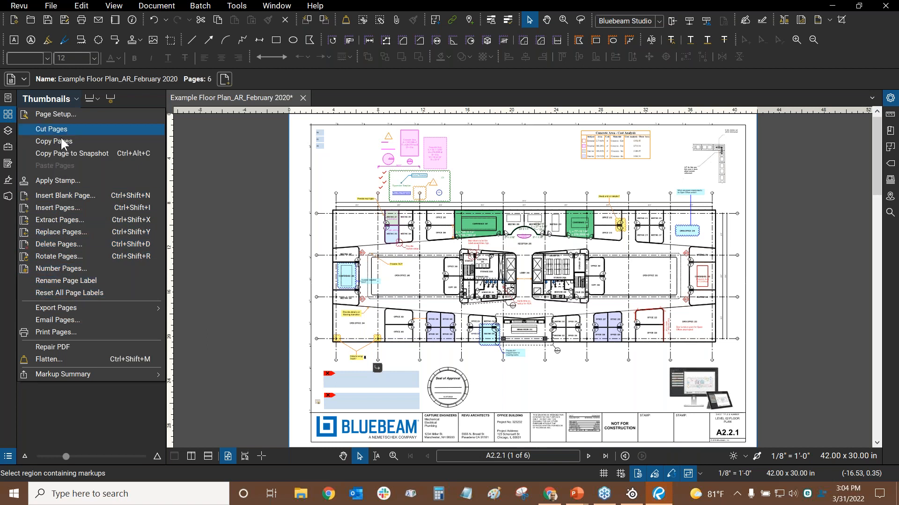
# Dismiss the thumbnails page options list and collapse the Thumbnails panel
pyautogui.click(489, 175)
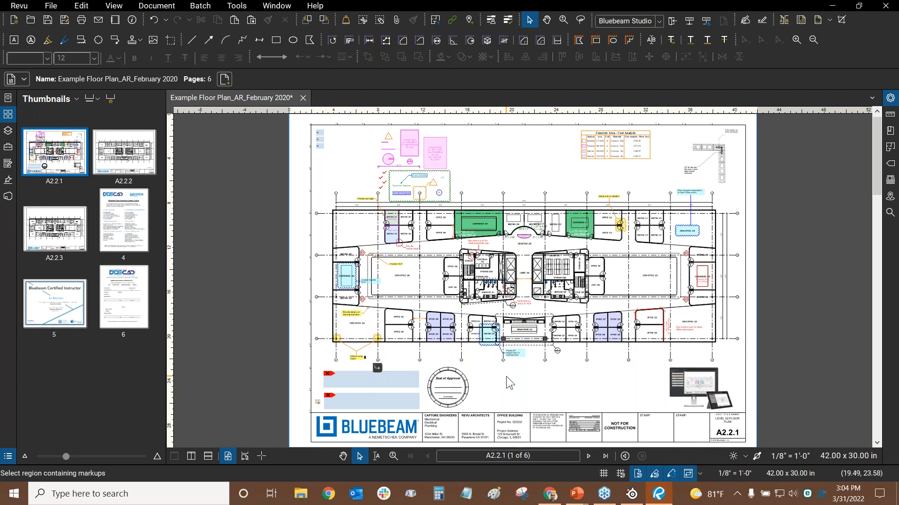
pyautogui.click(11, 116)
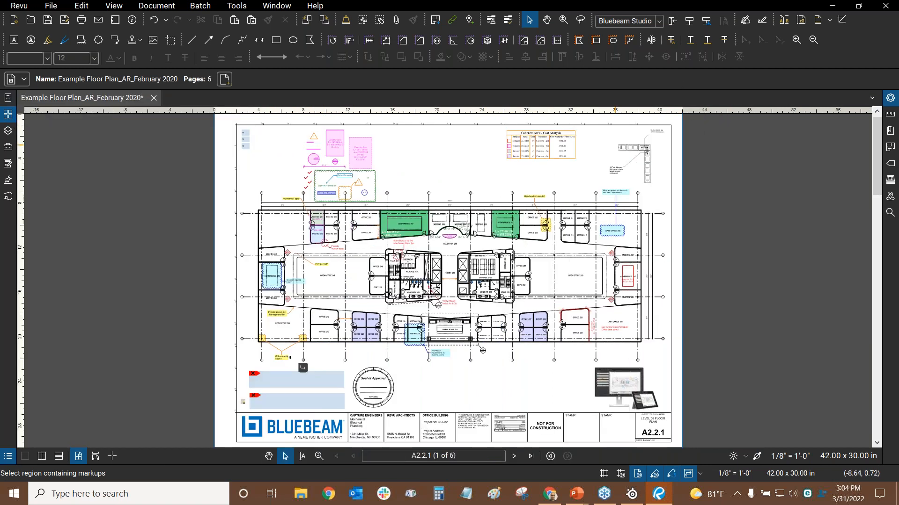
# Bring the PowerPoint slide show with the QUESTIONS? slide back to the front
pyautogui.hotkey('alt', 'Tab')
pyautogui.click(440, 172)
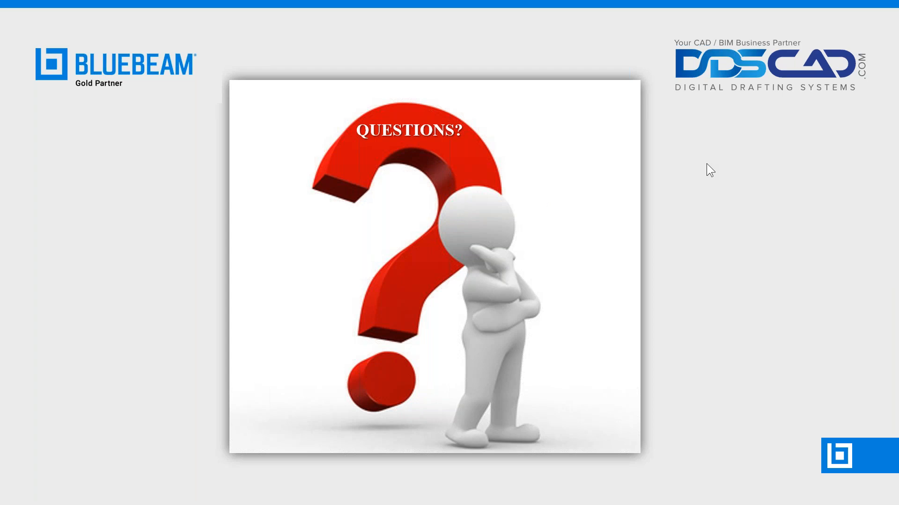
# Back in Revu, check the Profiles list and the toolbar list without changing anything
pyautogui.hotkey('alt', 'Tab')
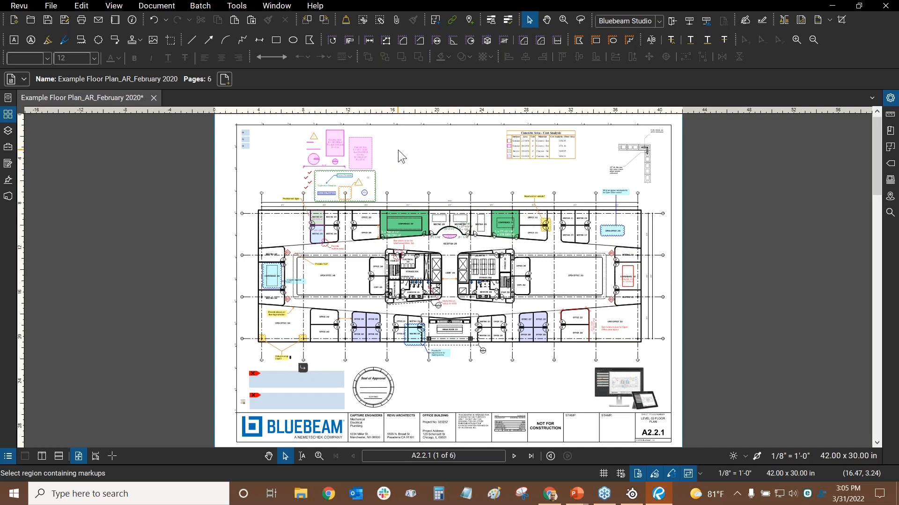
pyautogui.click(18, 7)
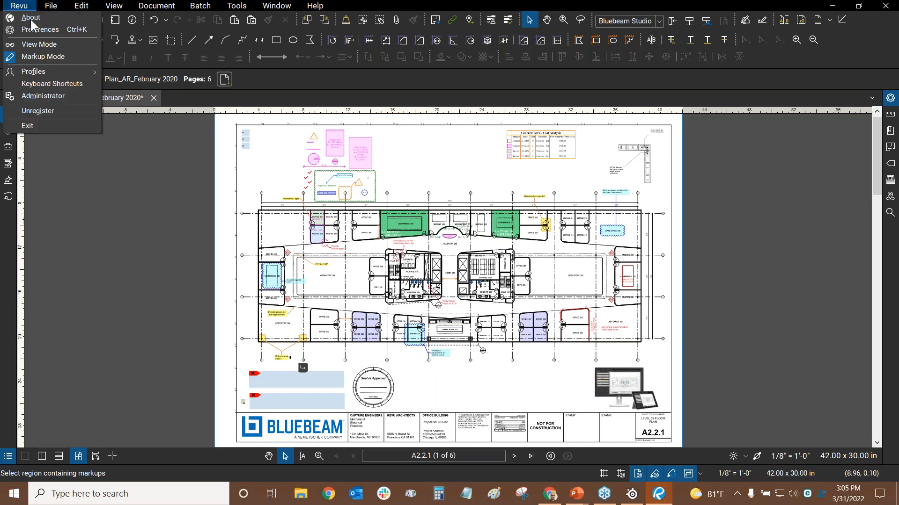
pyautogui.moveTo(35, 70)
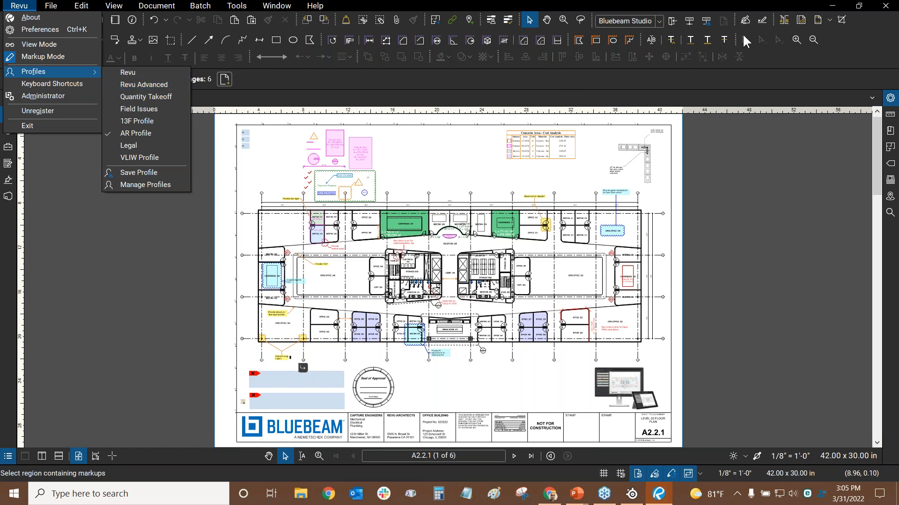
pyautogui.click(757, 57)
pyautogui.rightClick(757, 56)
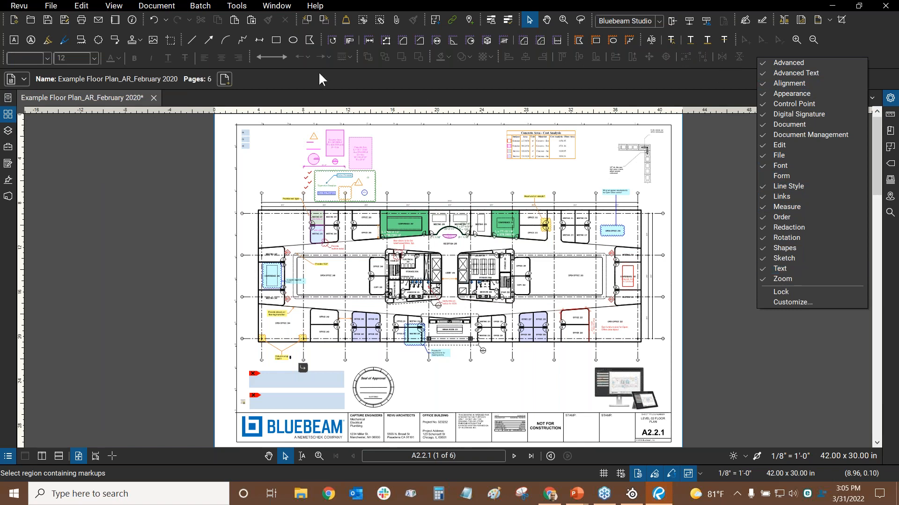
pyautogui.click(313, 84)
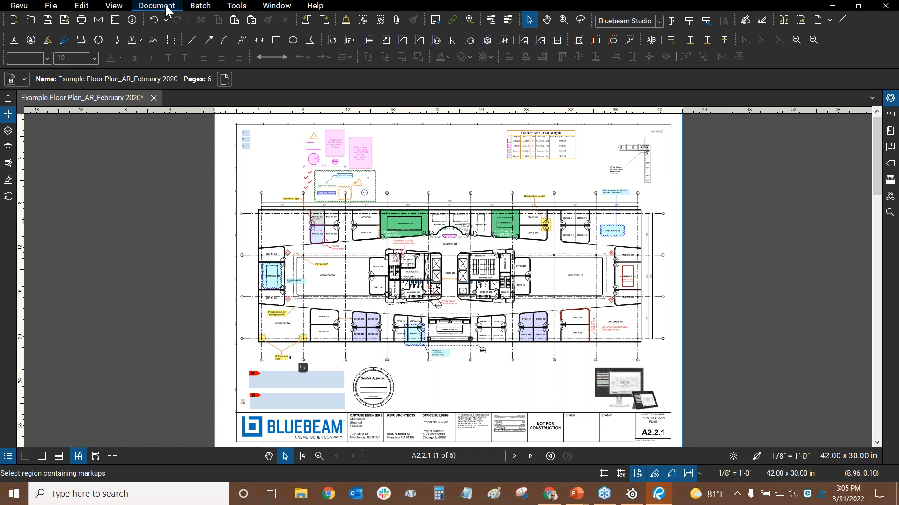
# Browse the Batch, Document and View menus, then open the Revu menu to reach Profiles
pyautogui.click(202, 6)
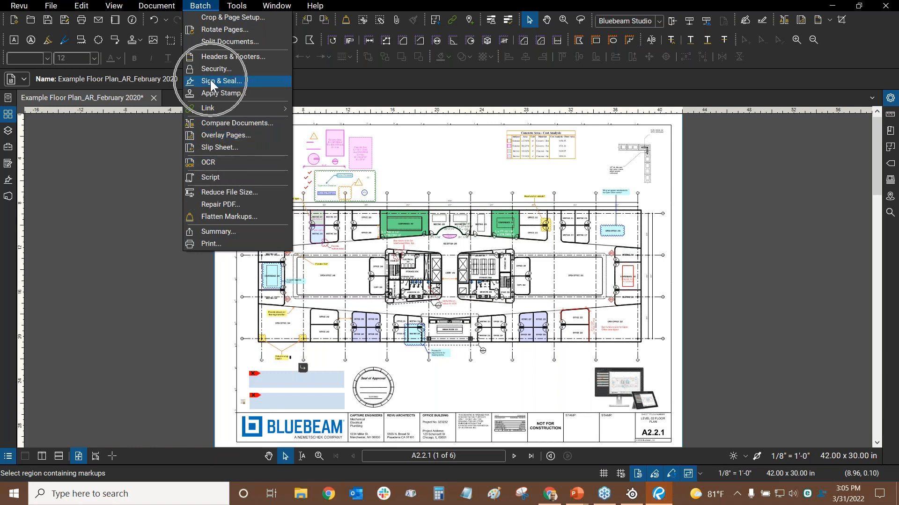
pyautogui.moveTo(159, 7)
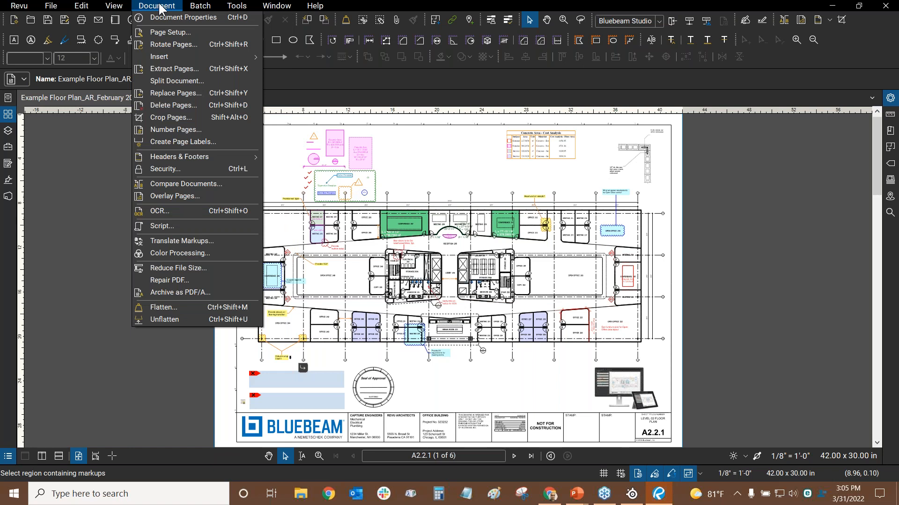
pyautogui.moveTo(97, 7)
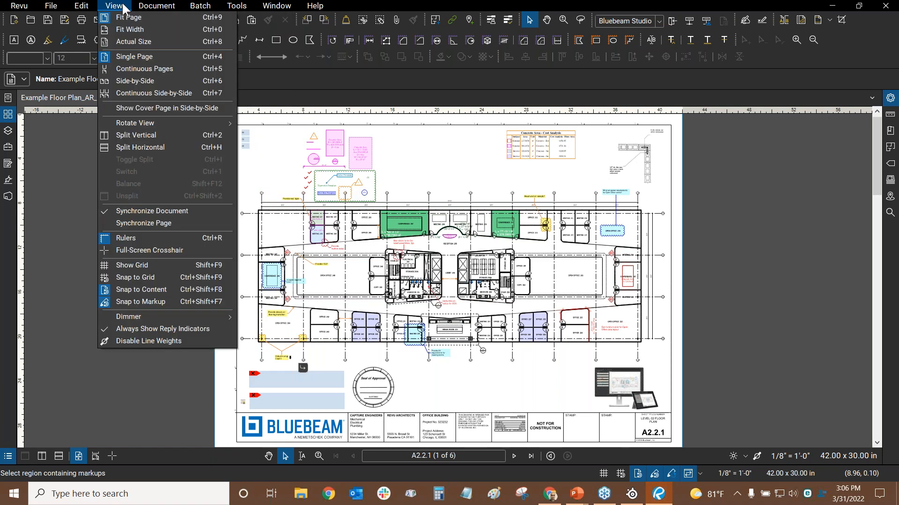
pyautogui.click(286, 84)
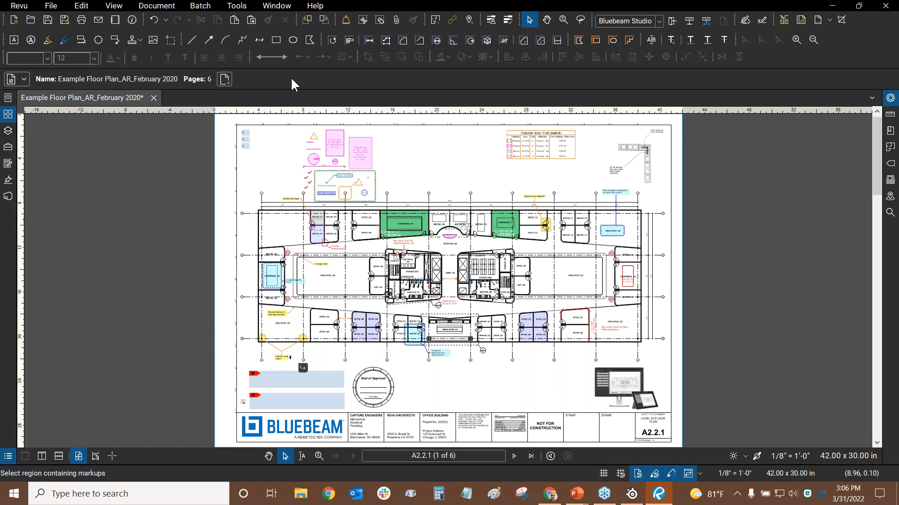
pyautogui.click(26, 5)
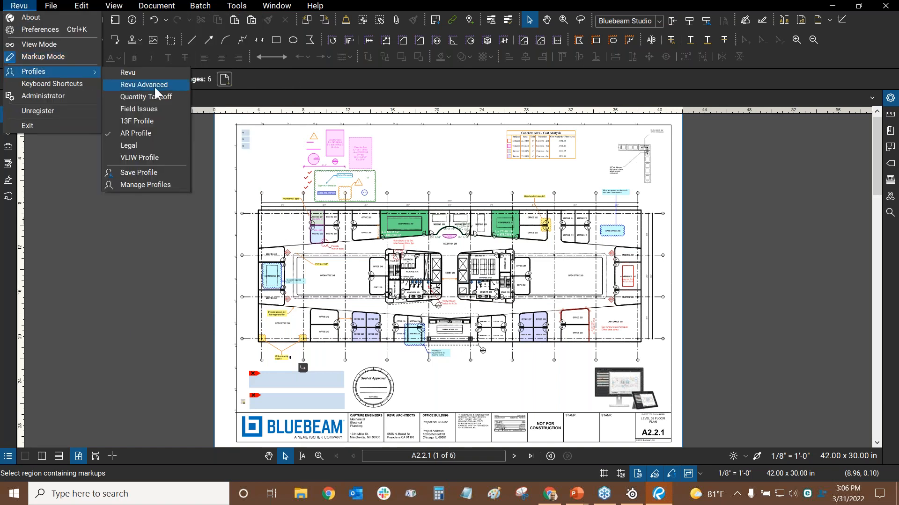
# In Manage Profiles, select Revu Advanced and AR Profile, cancel an Add, and close unchanged
pyautogui.click(140, 184)
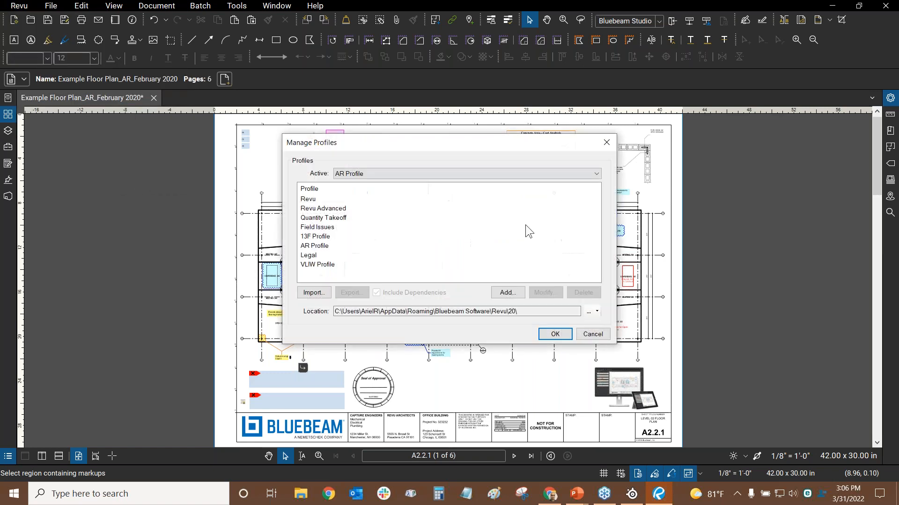
pyautogui.click(341, 208)
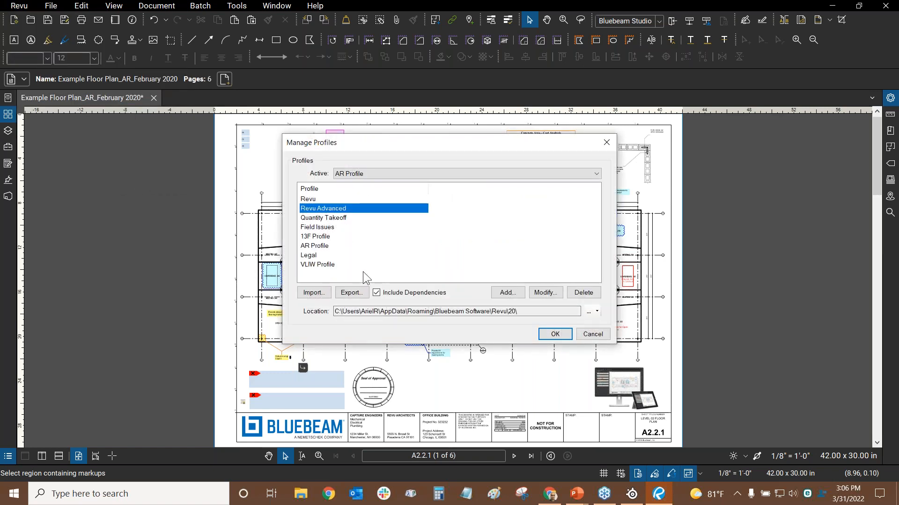
pyautogui.click(323, 246)
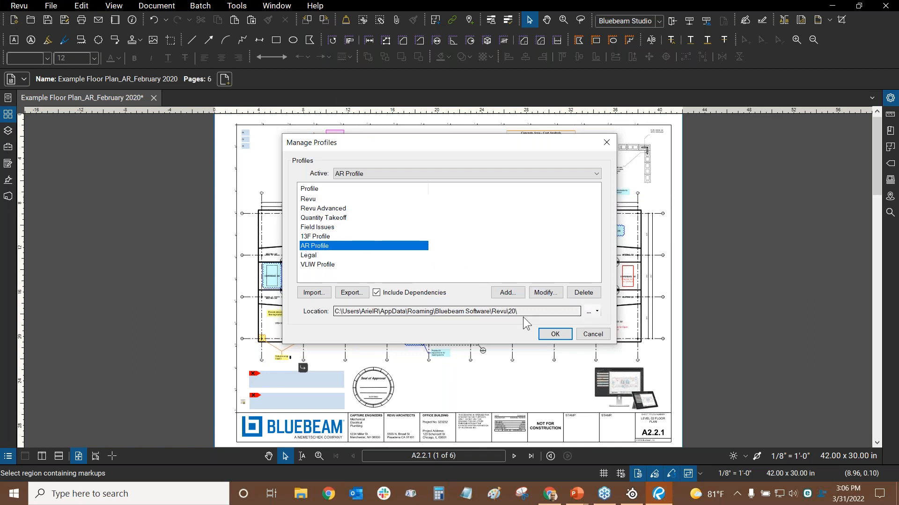
pyautogui.click(500, 295)
pyautogui.click(534, 270)
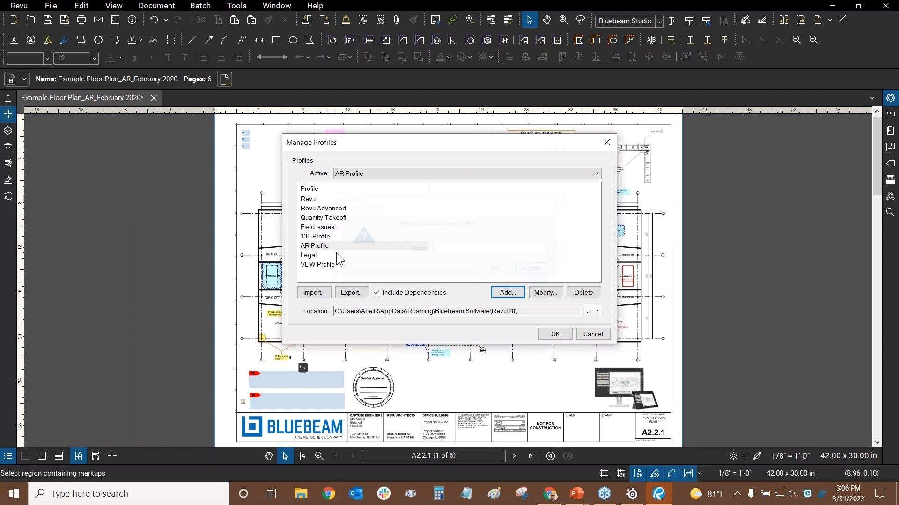
pyautogui.click(579, 337)
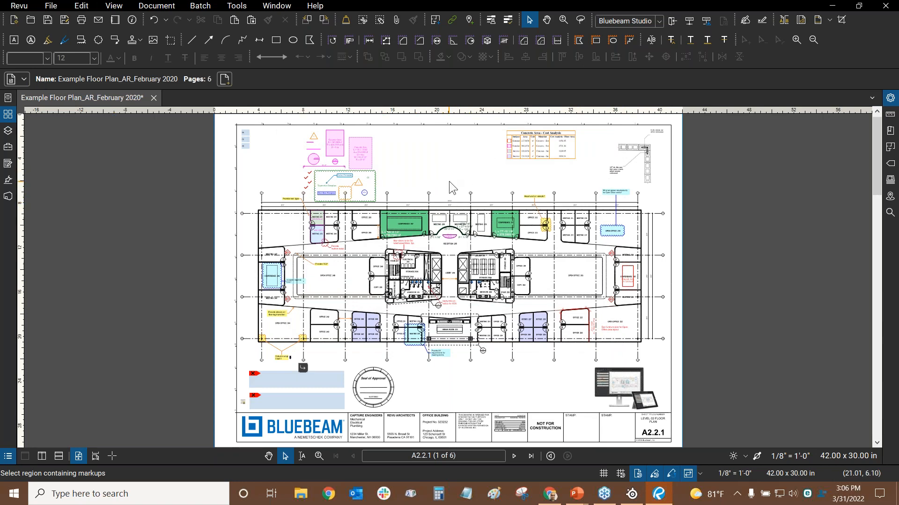
pyautogui.hotkey('alt', 'Tab')
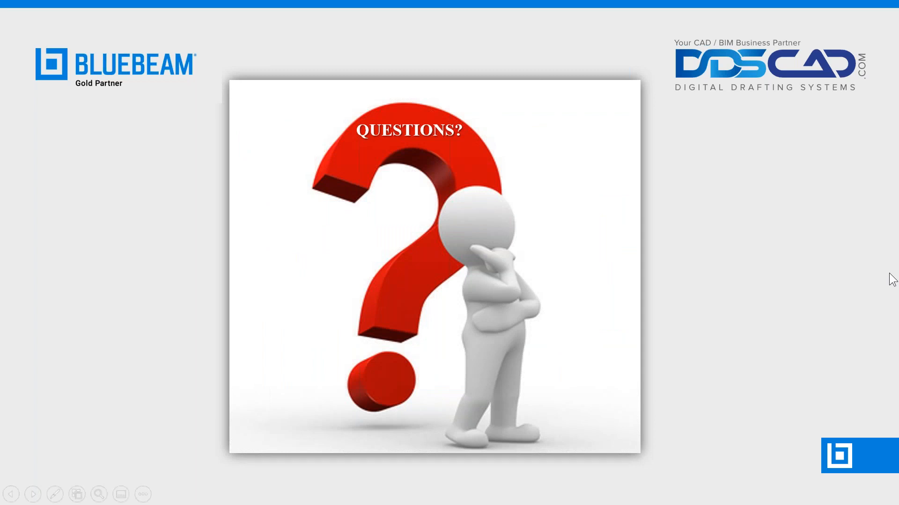
# Switch to Revu and dismiss the title-bar system menu and the toolbar list
pyautogui.hotkey('alt', 'Tab')
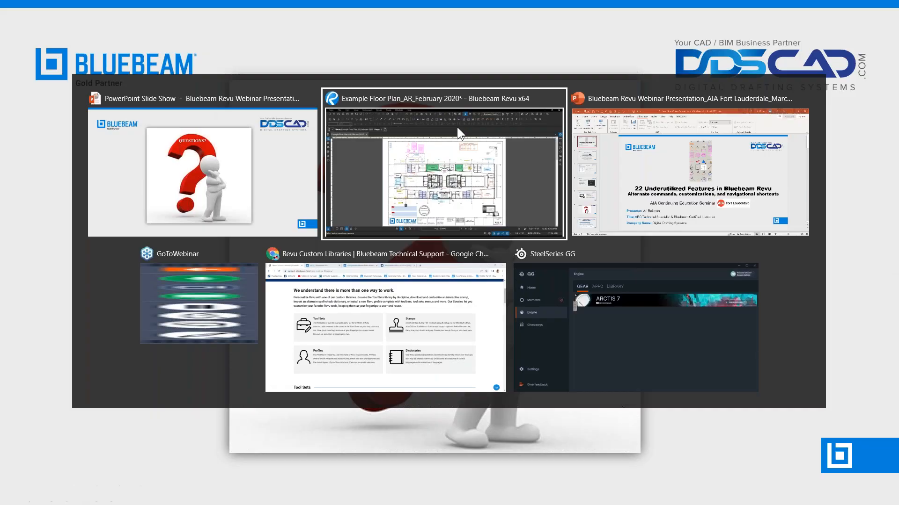
pyautogui.rightClick(345, 9)
pyautogui.click(276, 86)
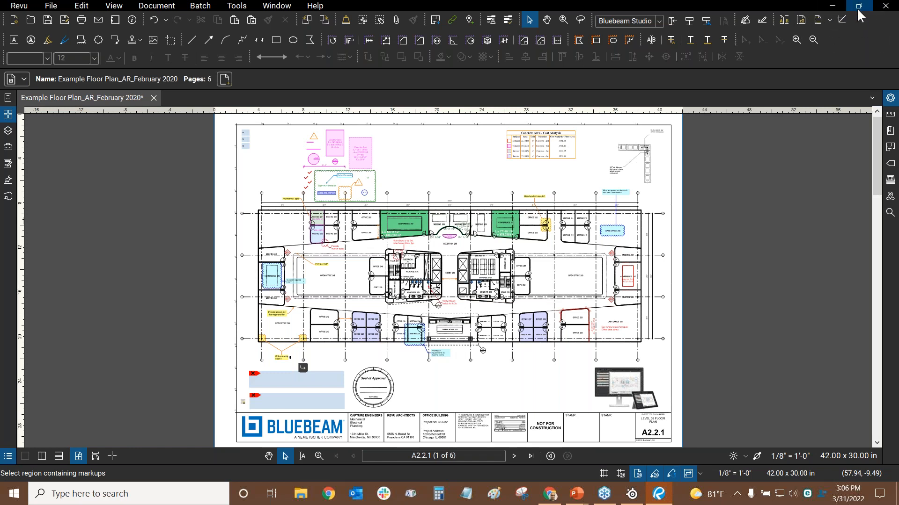
pyautogui.rightClick(840, 53)
pyautogui.click(777, 49)
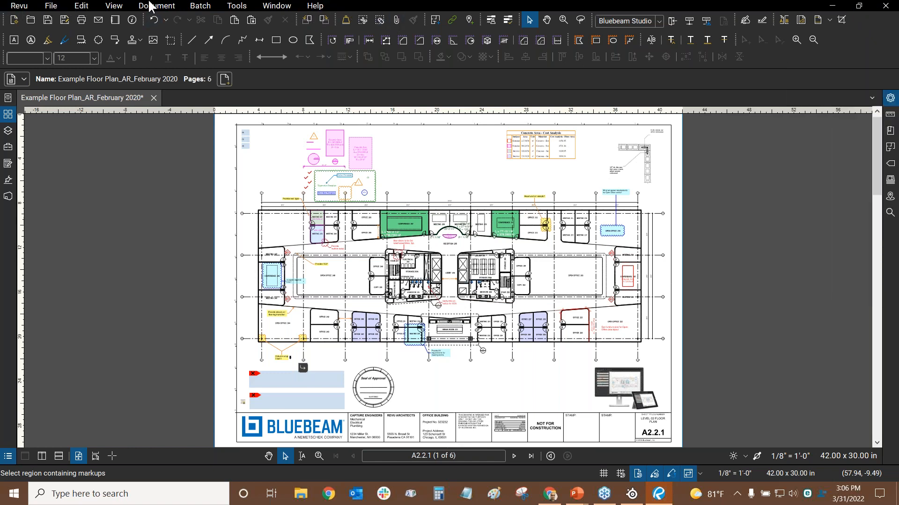
# Review the General page of Revu Preferences and close it without changes
pyautogui.click(19, 5)
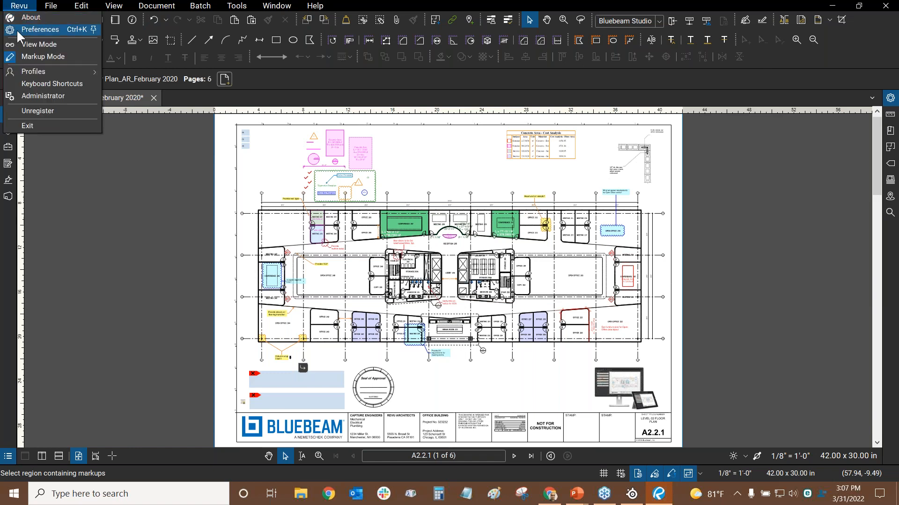
pyautogui.click(16, 29)
pyautogui.click(264, 98)
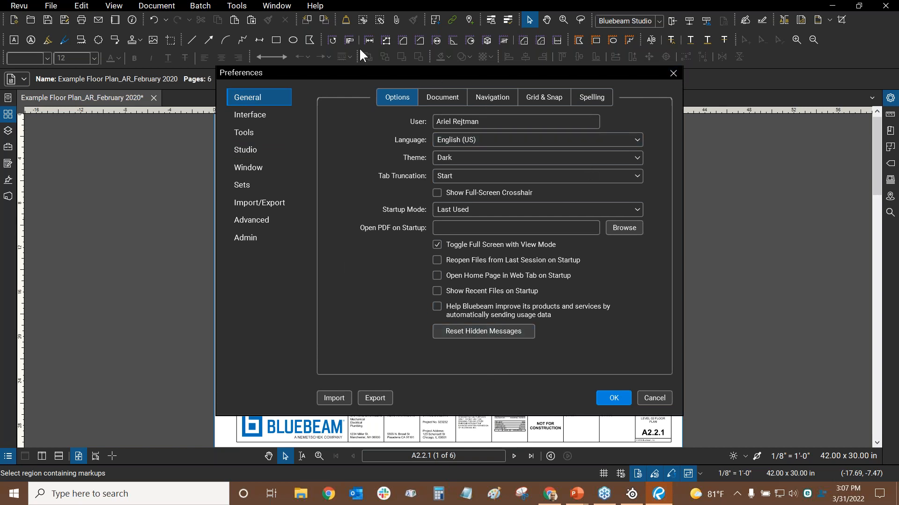
pyautogui.click(673, 73)
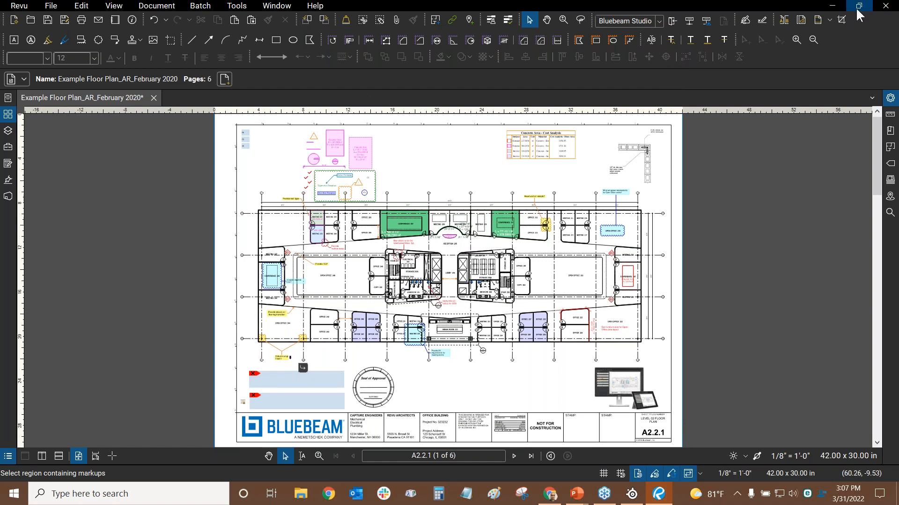
# Restore, reposition and re-maximize the Revu window, then switch to the slide show
pyautogui.moveTo(415, 4); pyautogui.dragTo(468, 9)
pyautogui.click(856, 5)
pyautogui.moveTo(657, 6); pyautogui.dragTo(656, 19)
pyautogui.click(707, 13)
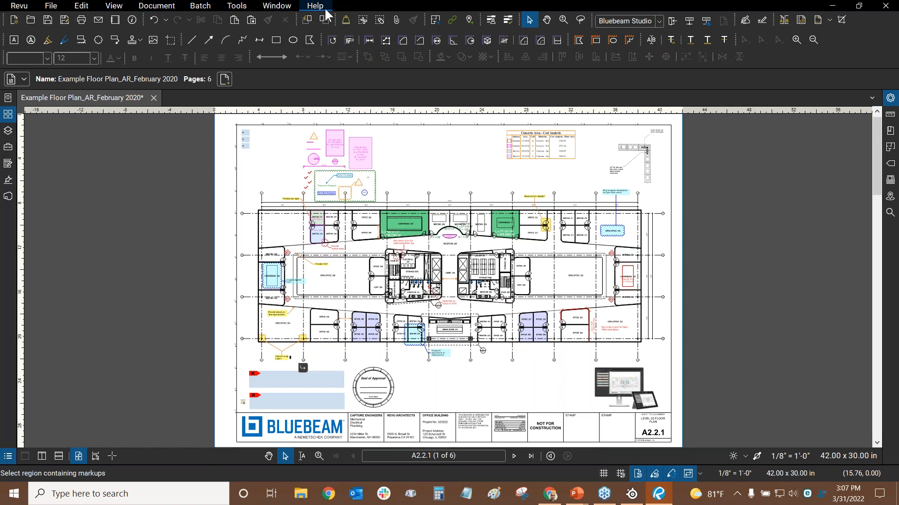
pyautogui.hotkey('alt', 'Tab')
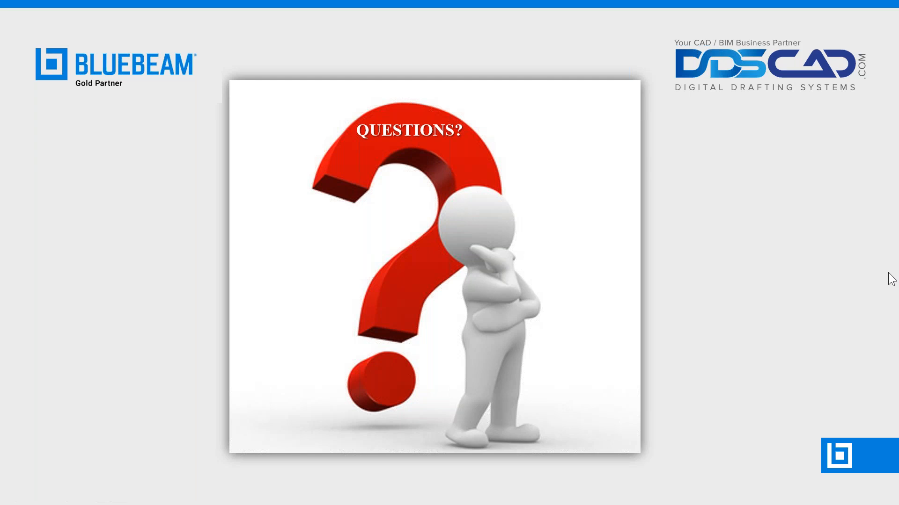
# Switch from the slide show back to the Revu floor plan sheet A2.2.1
pyautogui.hotkey('alt', 'Tab')
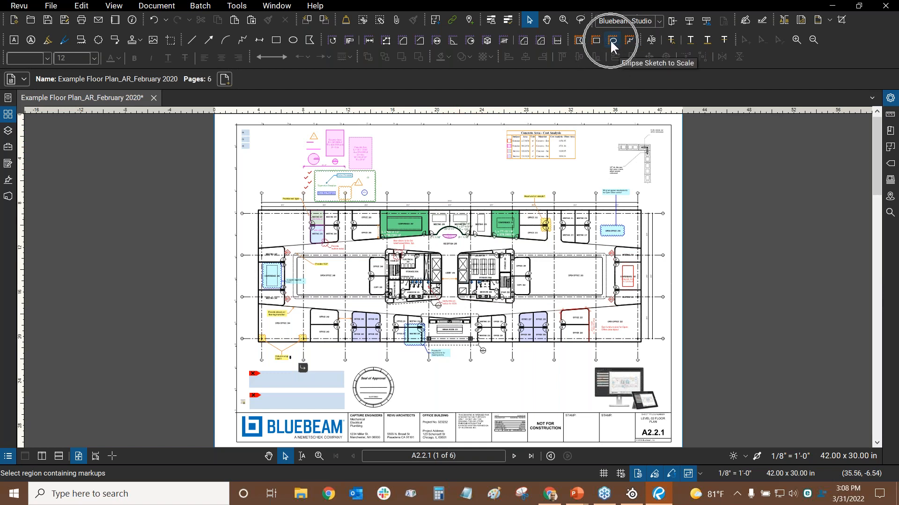
# Choose the Polyline Sketch to Scale tool
pyautogui.click(241, 10)
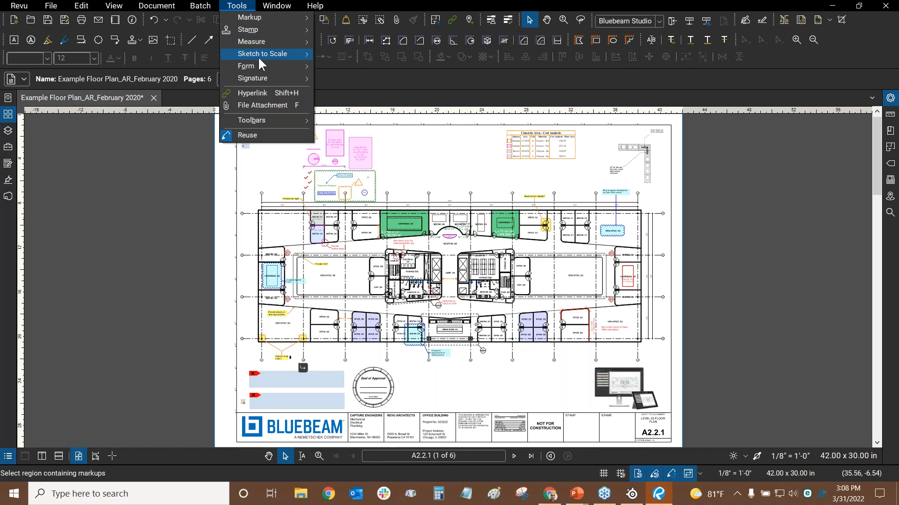
pyautogui.moveTo(258, 55)
pyautogui.click(448, 164)
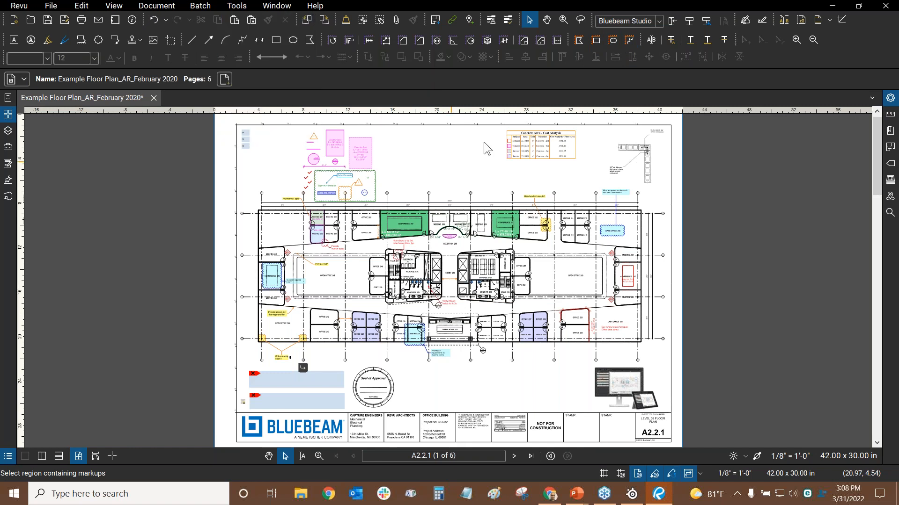
pyautogui.click(629, 41)
pyautogui.scroll(3, 398, 188)
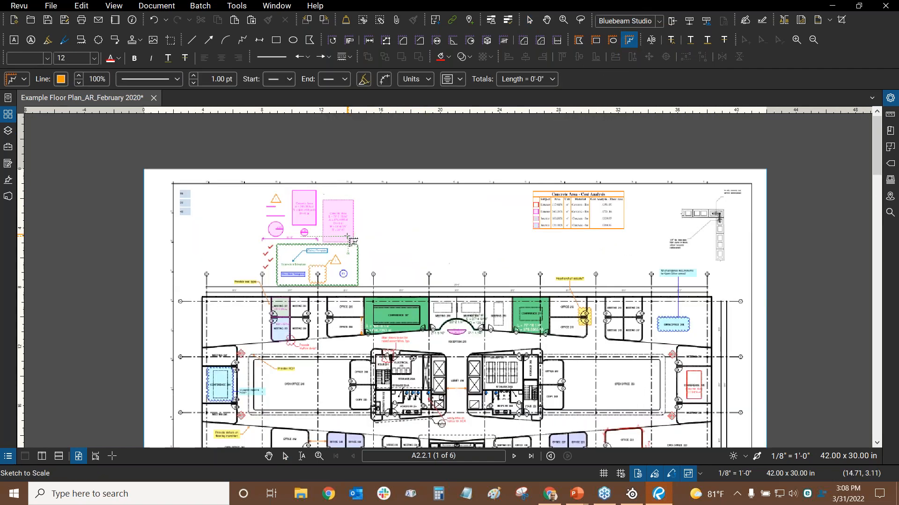
pyautogui.scroll(2, 369, 202)
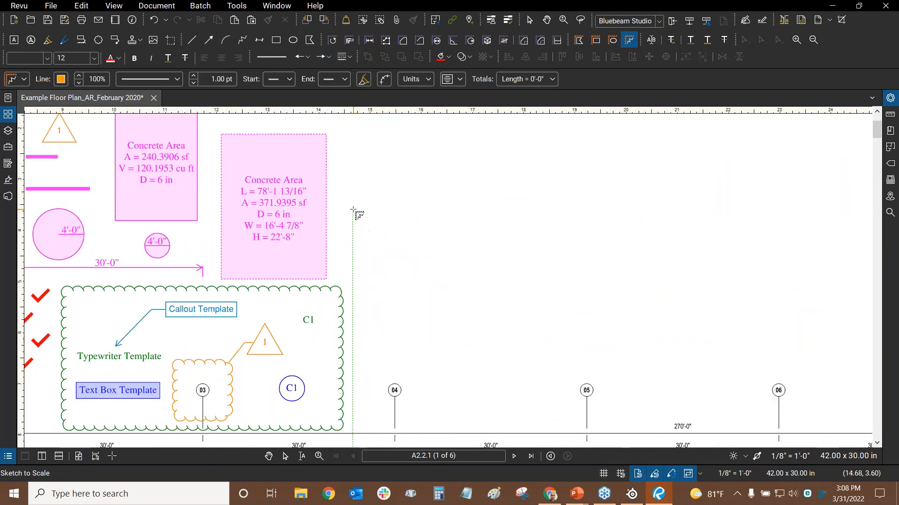
# Start the polyline right of the Concrete Area box with 10' at -90° and 15' horizontal
pyautogui.click(353, 210)
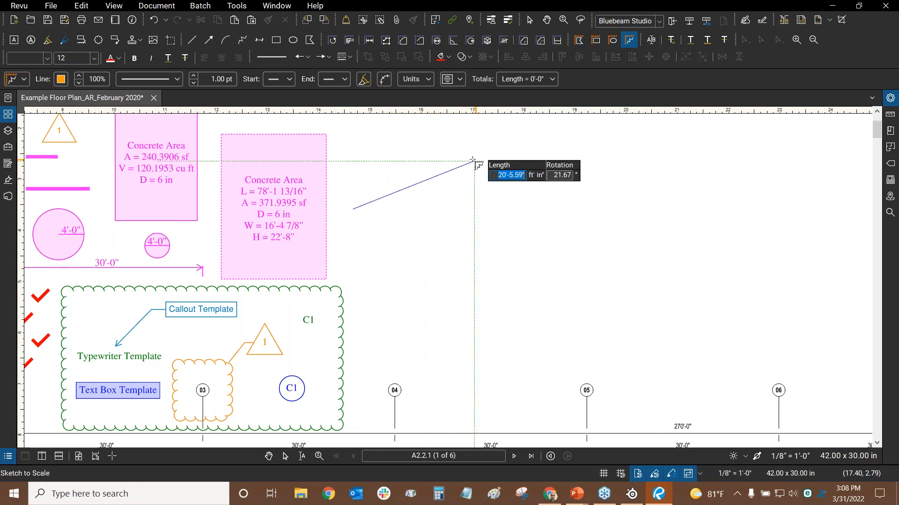
pyautogui.write('10')
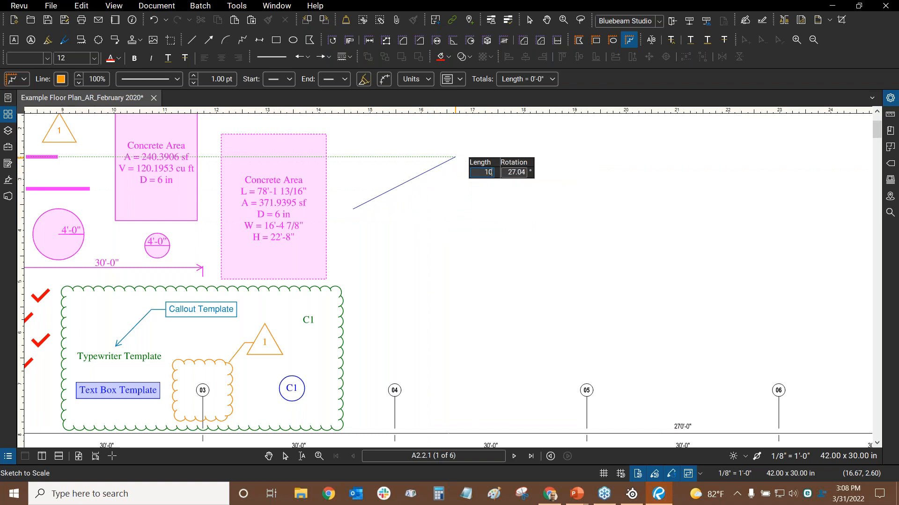
pyautogui.write("'")
pyautogui.press('Tab')
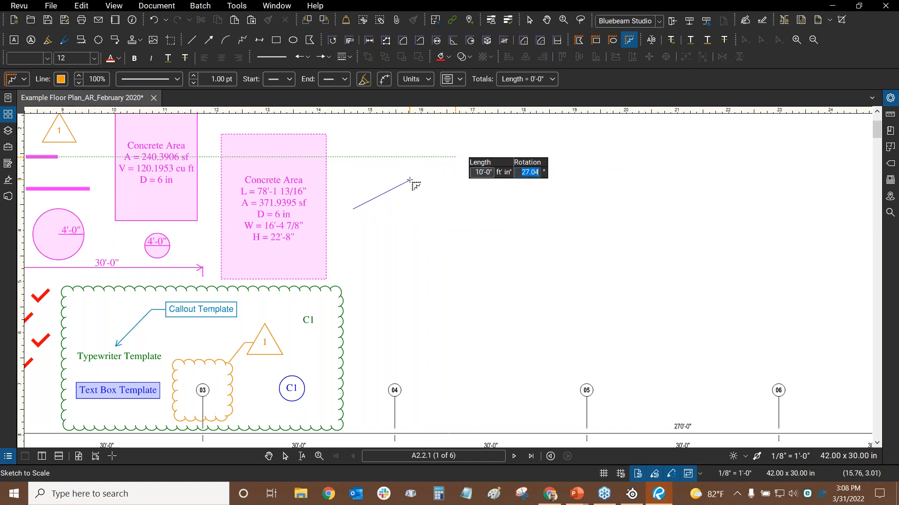
pyautogui.write('-90')
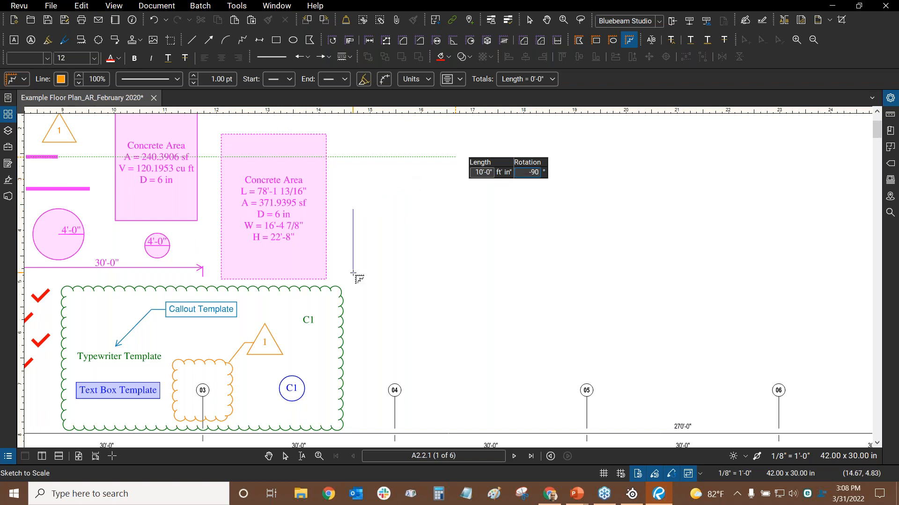
pyautogui.press('Return')
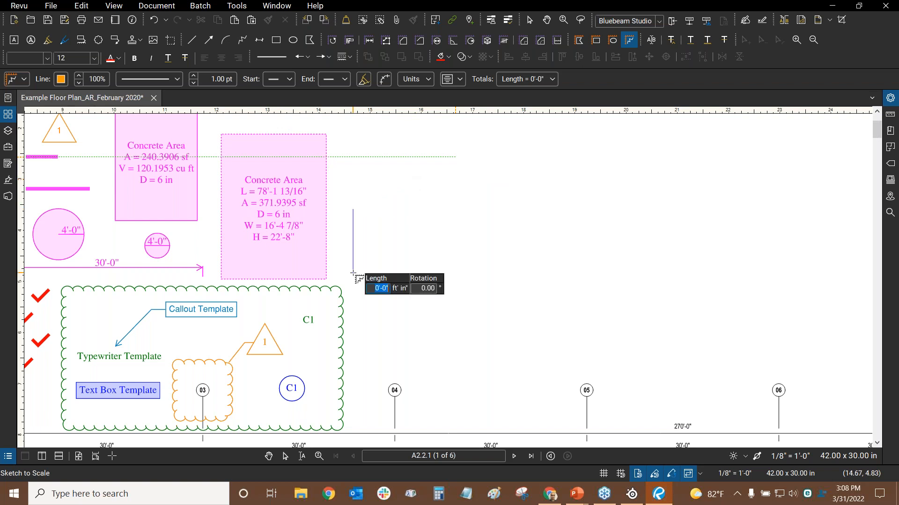
pyautogui.write("15'")
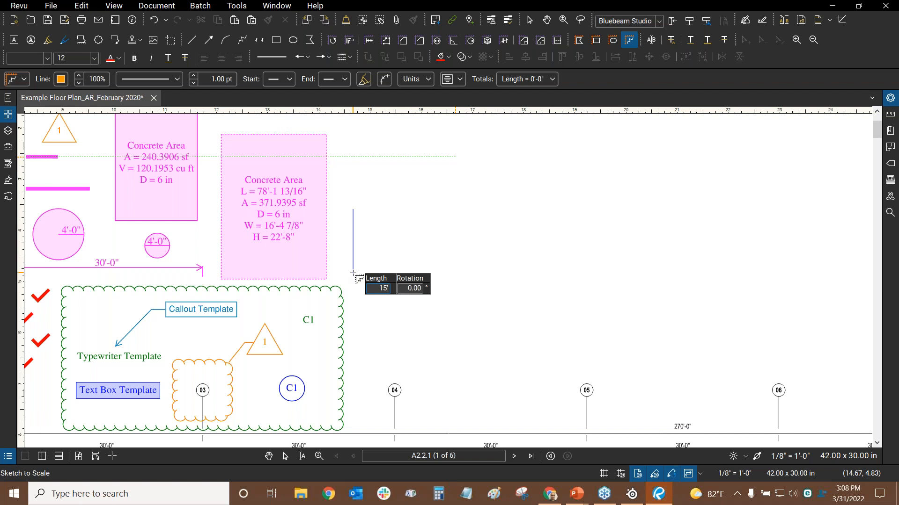
pyautogui.press('Tab')
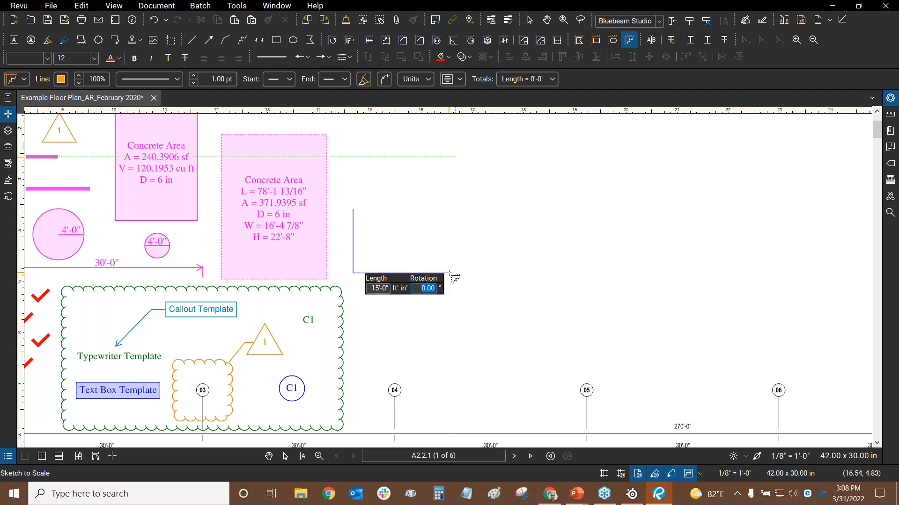
pyautogui.press('Return')
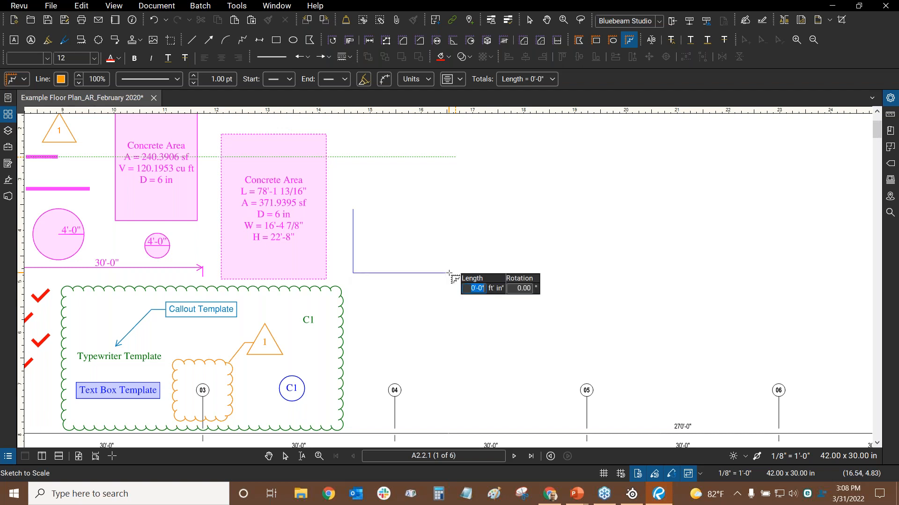
# Add a final 5' segment at 45° and finish the polyline at 30'-0" total
pyautogui.write("5'")
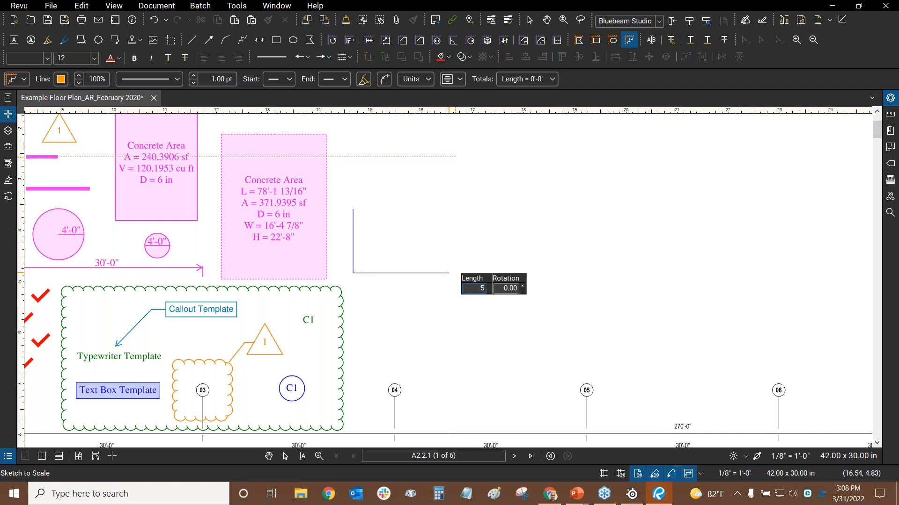
pyautogui.press('Tab')
pyautogui.write('45')
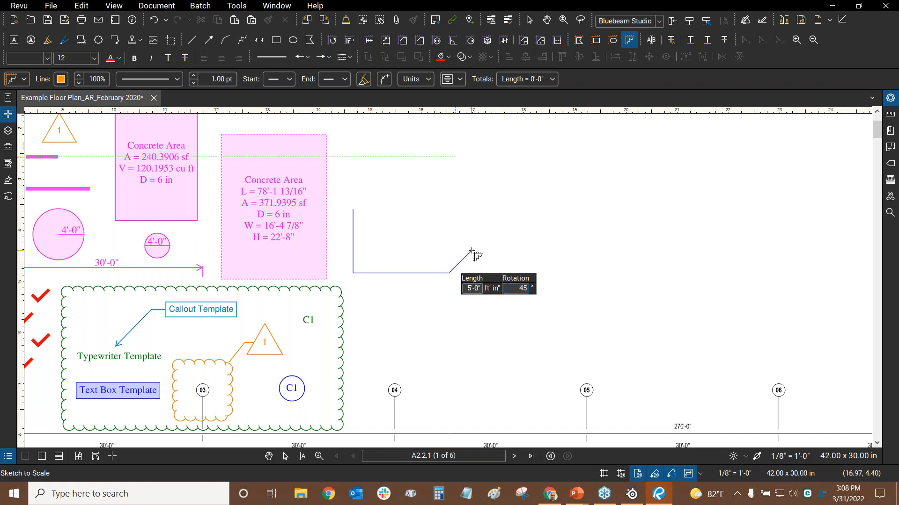
pyautogui.press('Return')
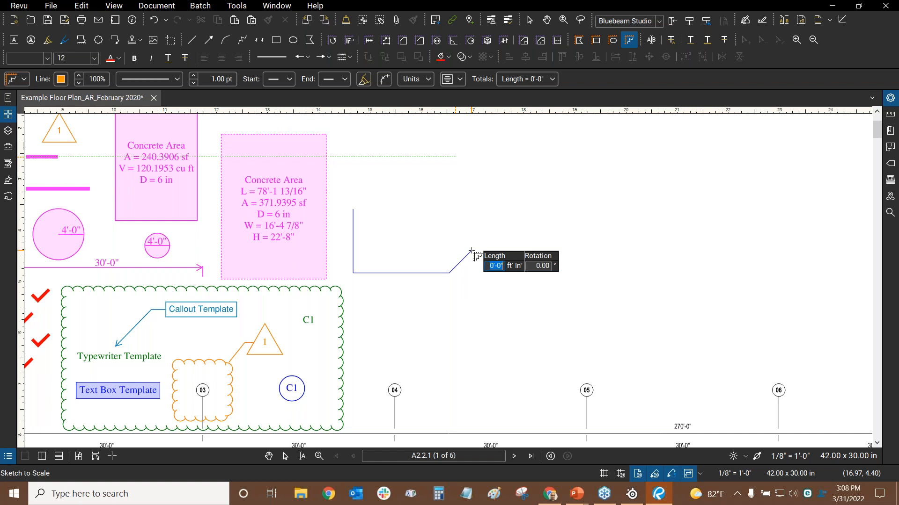
pyautogui.press('Return')
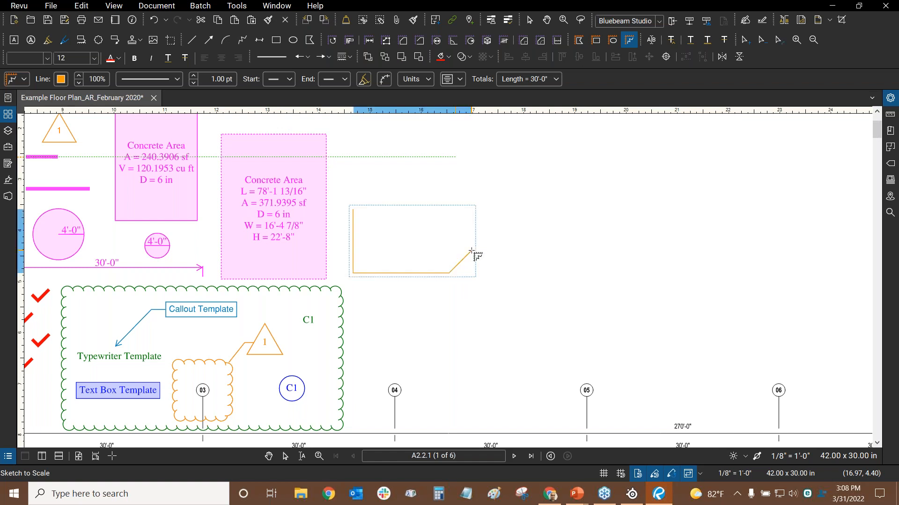
pyautogui.press('Escape')
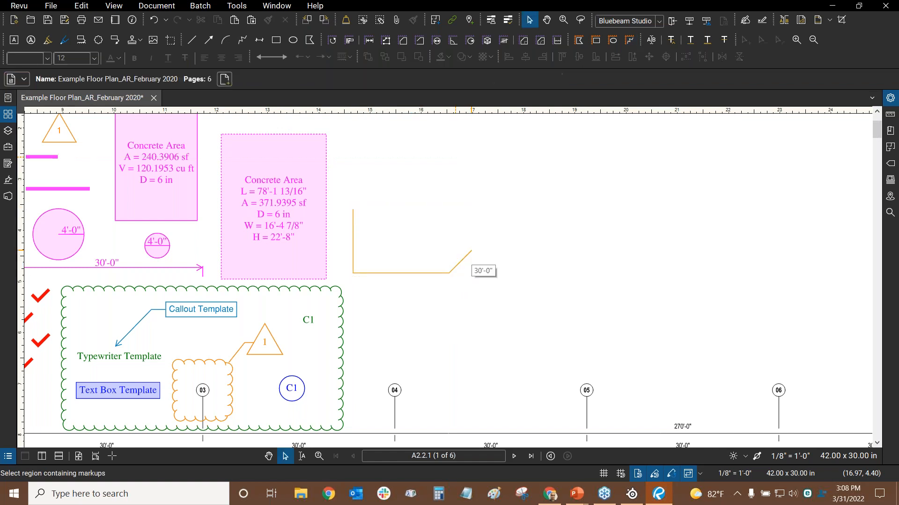
# Turn on Show Segment Values in the polyline's properties to display 10'-0", 15'-0" and 5'-0"
pyautogui.click(413, 275)
pyautogui.scroll(2, 367, 259)
pyautogui.click(890, 97)
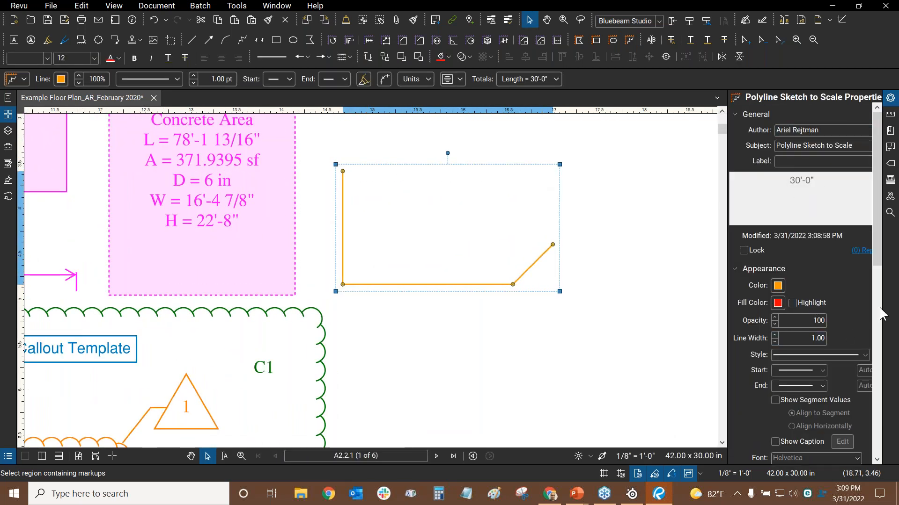
pyautogui.click(775, 400)
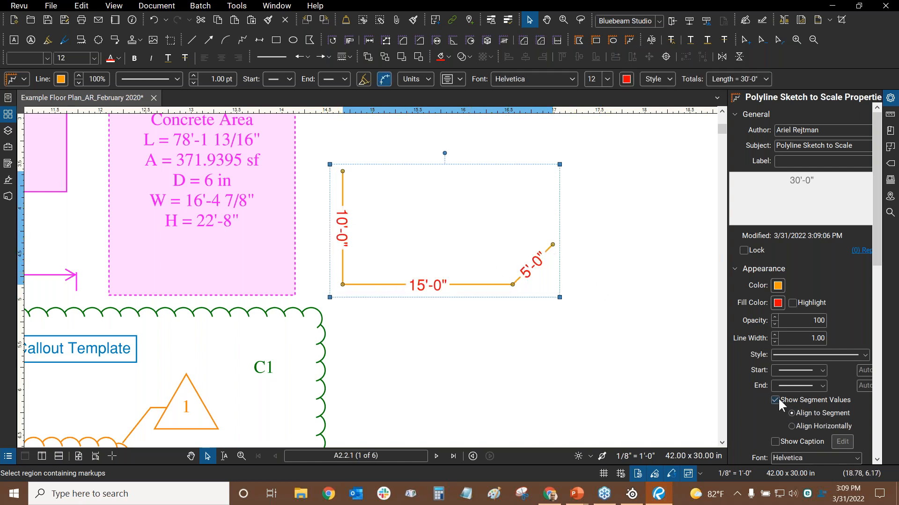
pyautogui.scroll(-3, 569, 248)
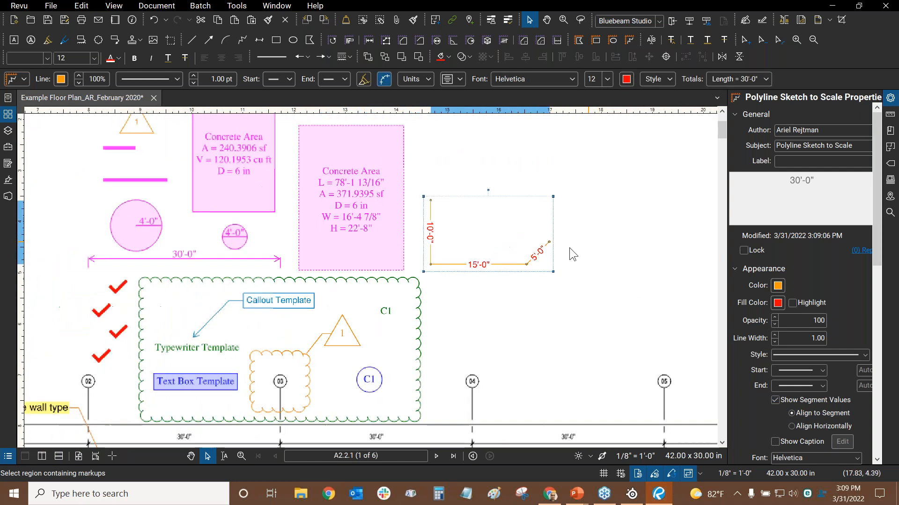
pyautogui.scroll(-3, 411, 318)
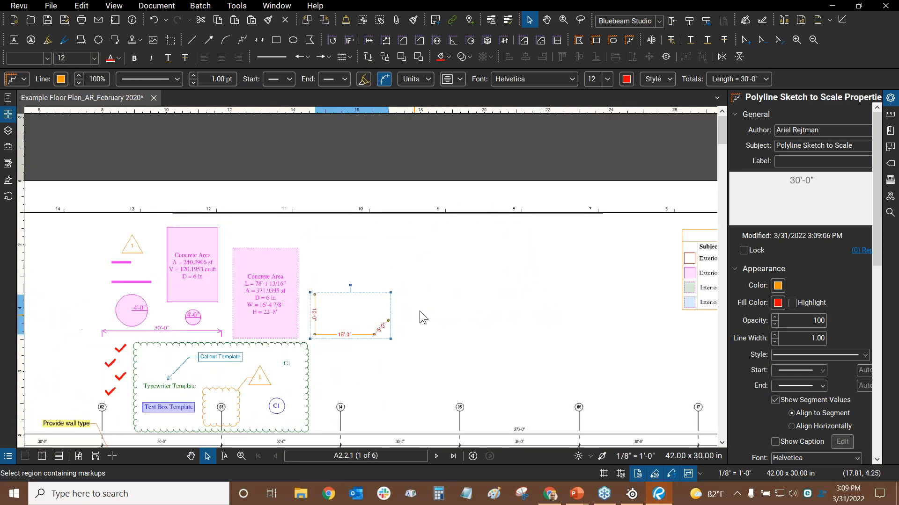
pyautogui.scroll(2, 412, 264)
pyautogui.press('Delete')
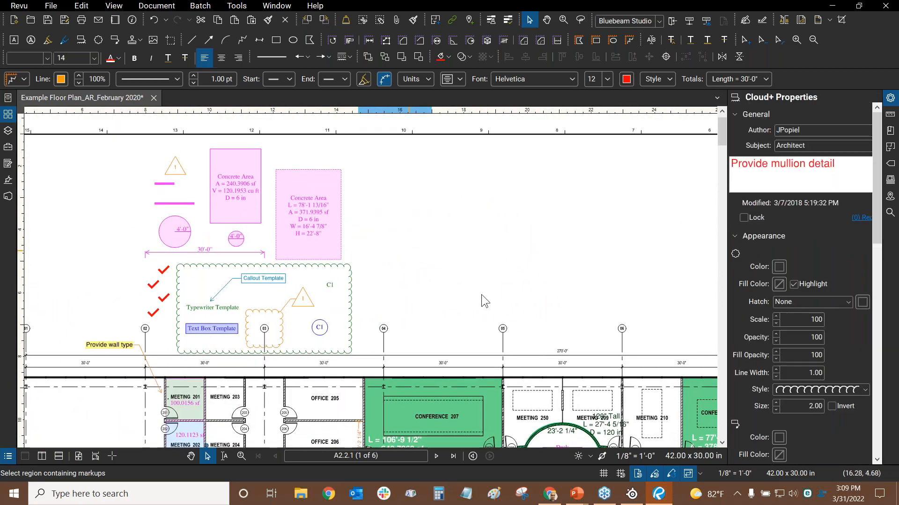
pyautogui.click(465, 265)
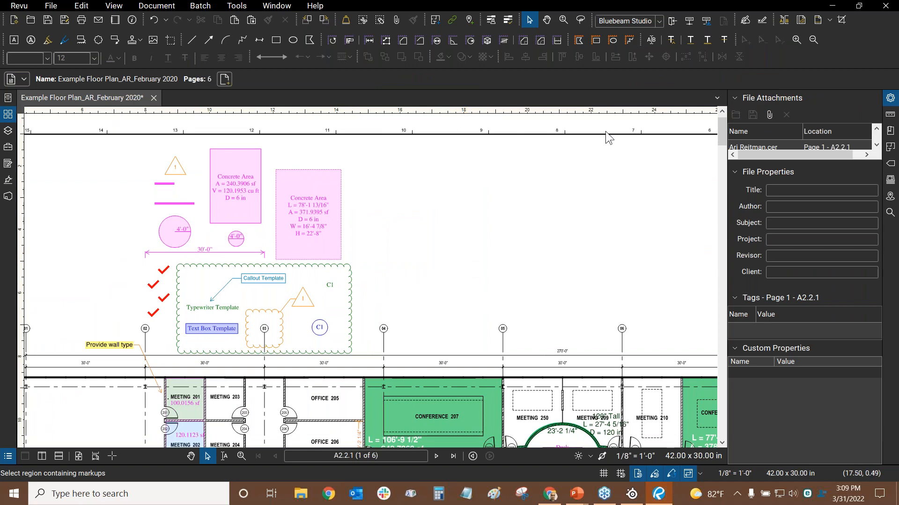
pyautogui.hotkey('alt', 'Tab')
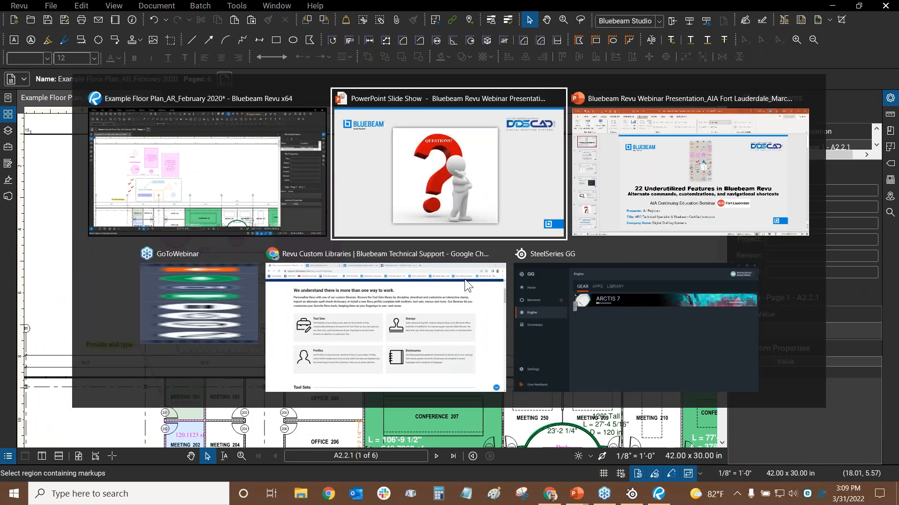